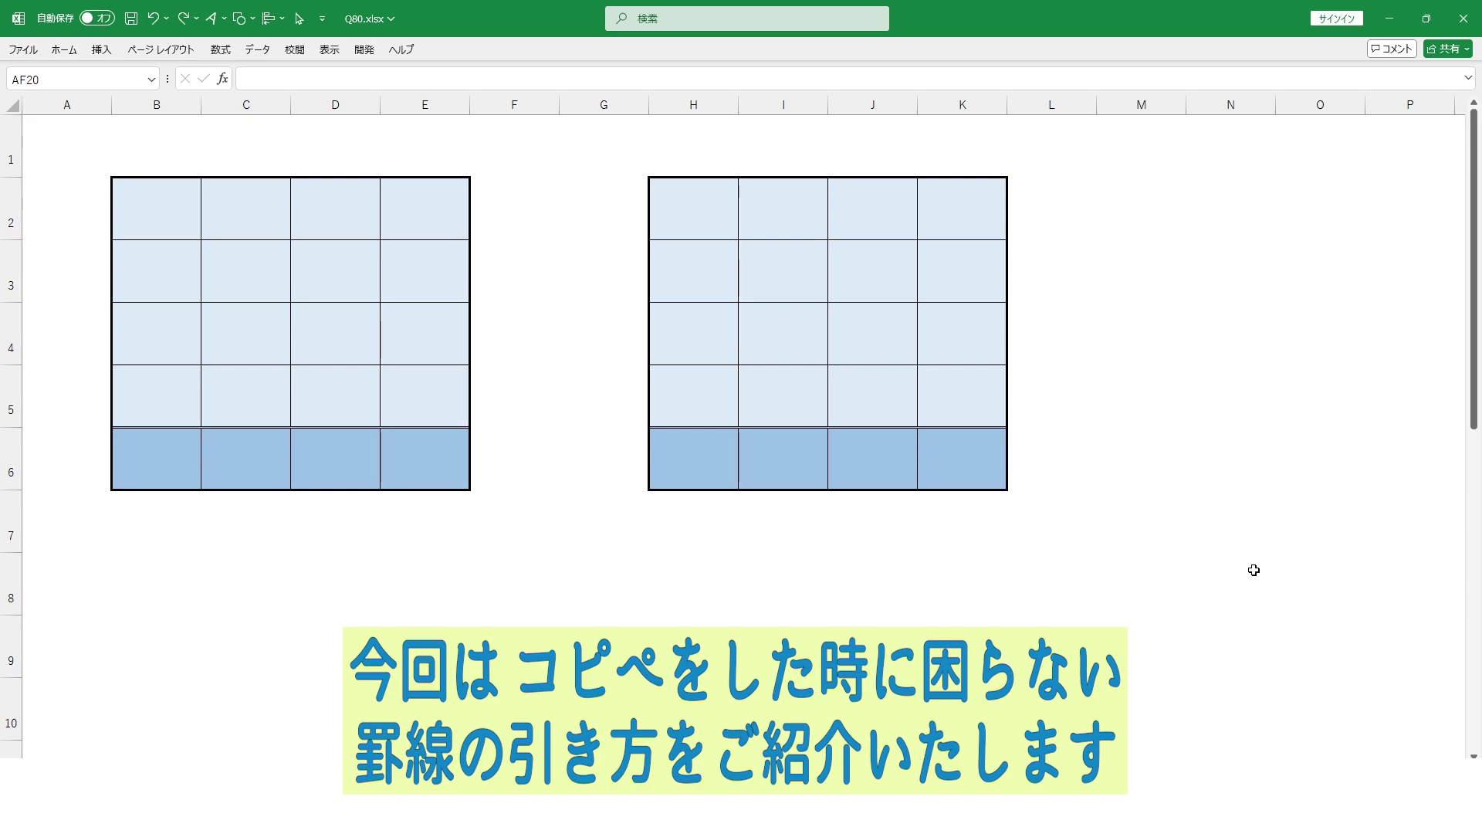
Fill B3 yellow and extend the yellow fill across C3:E3 of the left table.
click(178, 280)
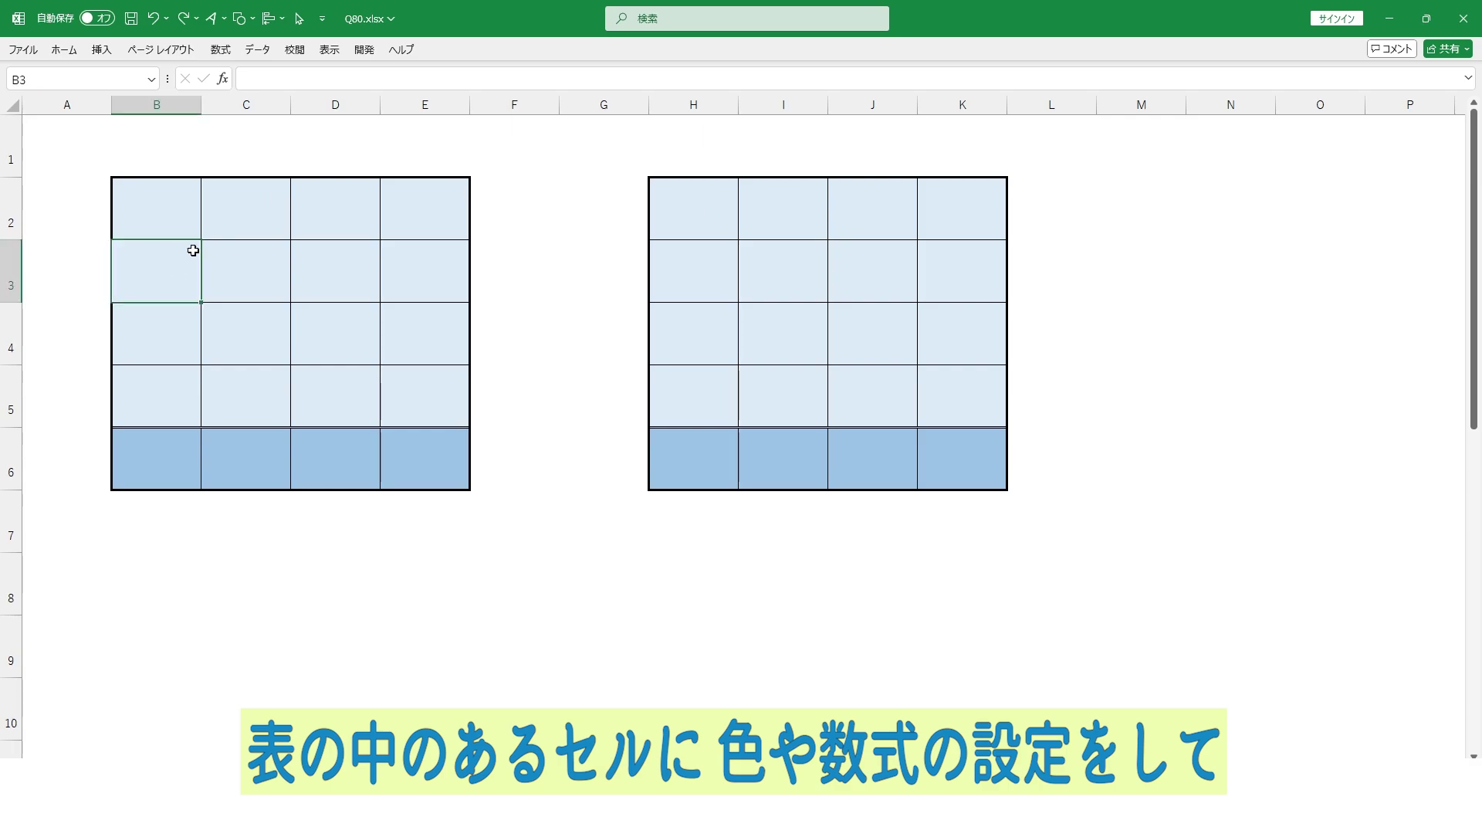
click(64, 49)
click(290, 103)
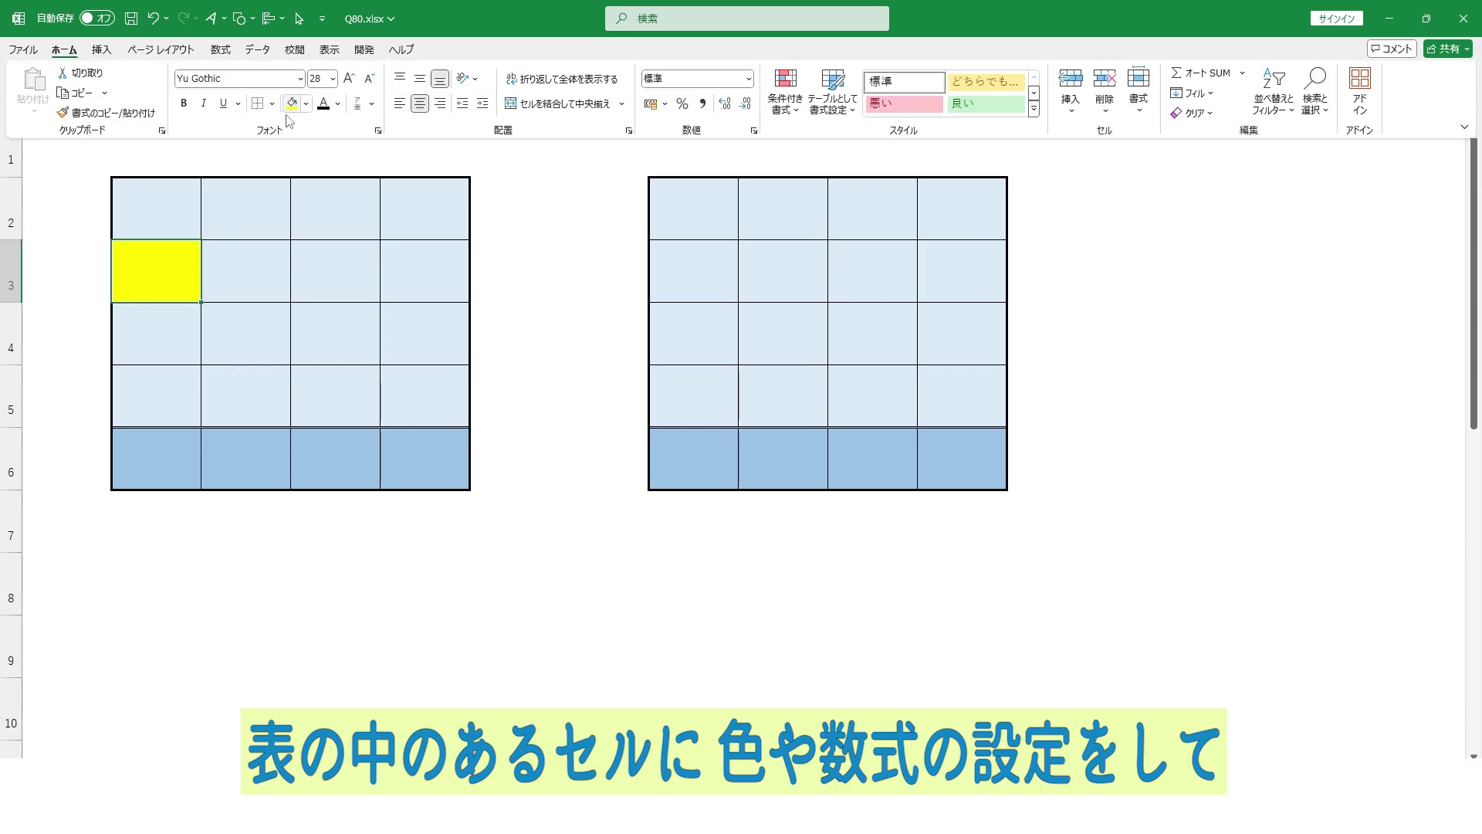
click(150, 275)
drag(201, 302, 451, 292)
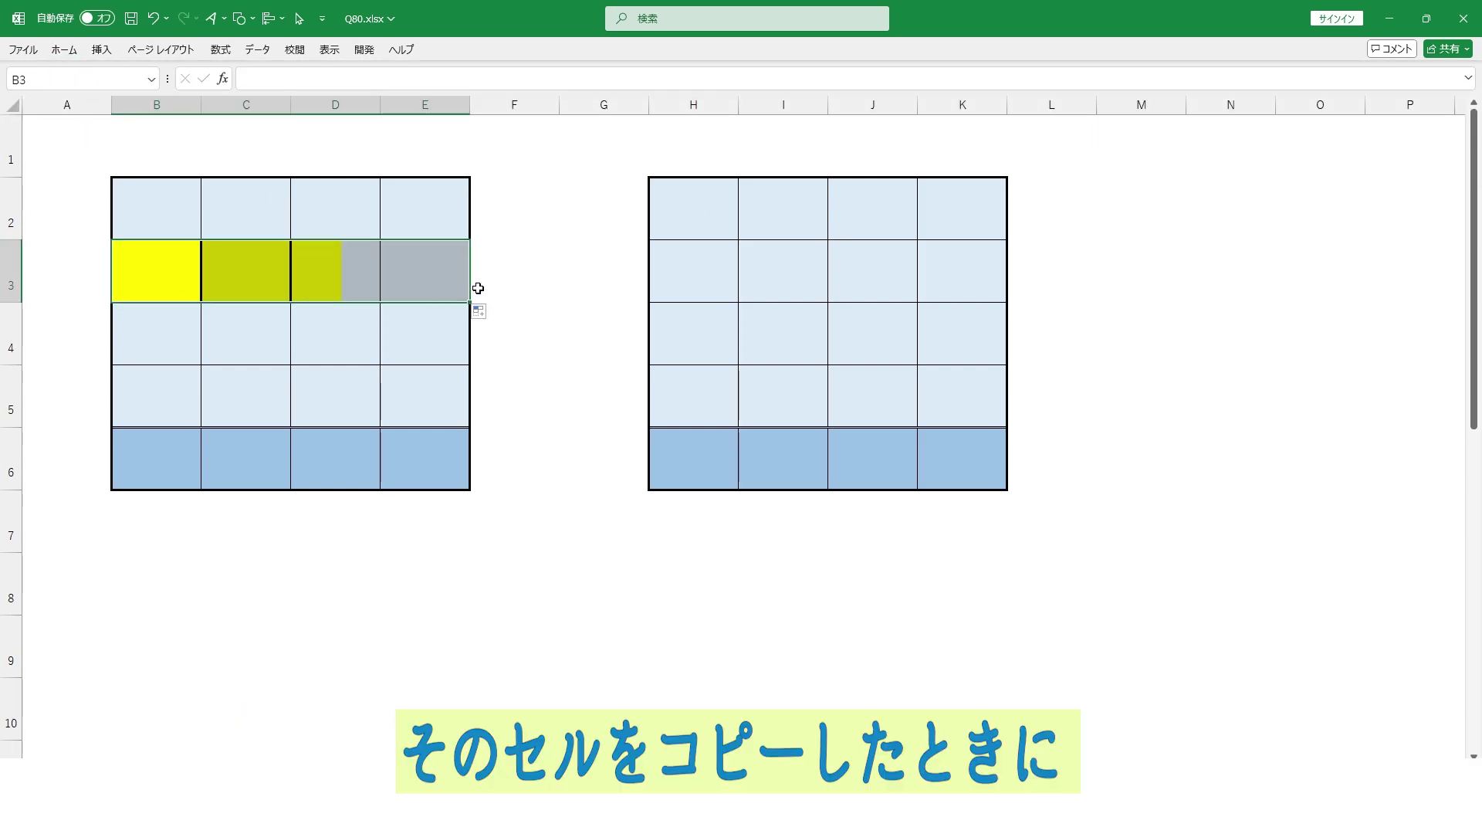
click(604, 458)
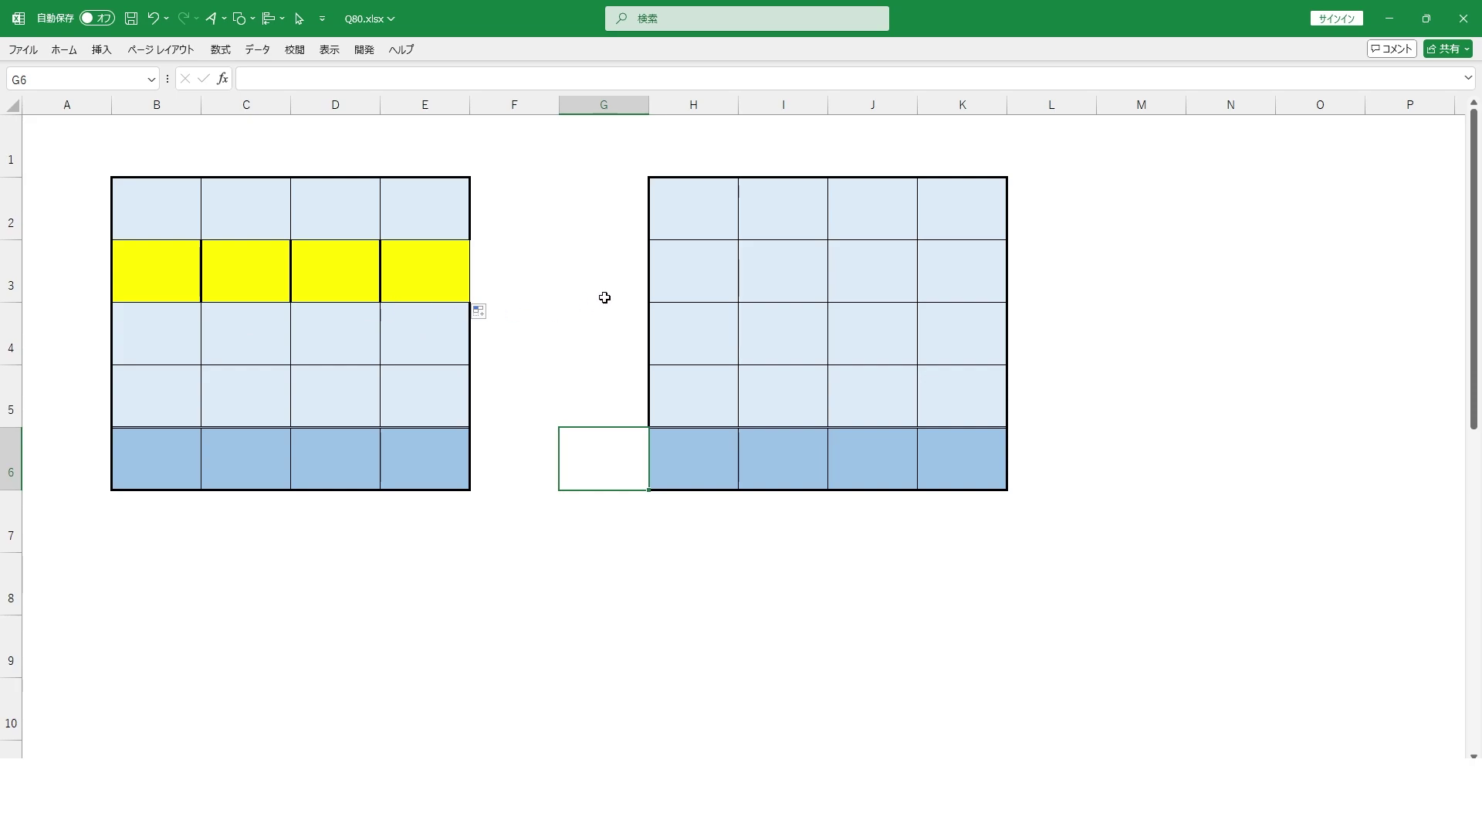
Extend H3's yellow fill across I3:K3 of the right table.
click(545, 423)
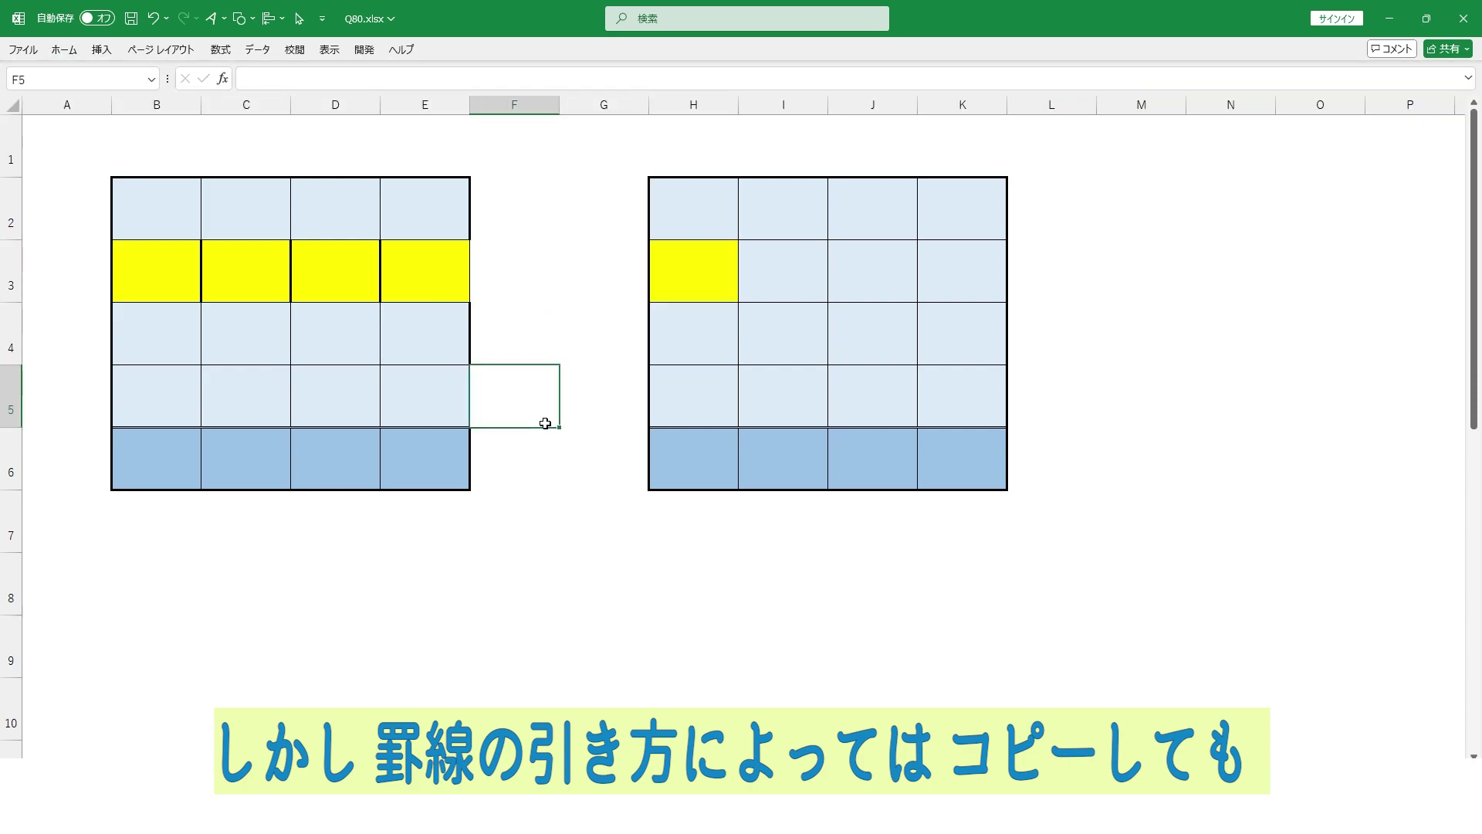
click(711, 278)
drag(738, 302, 1004, 304)
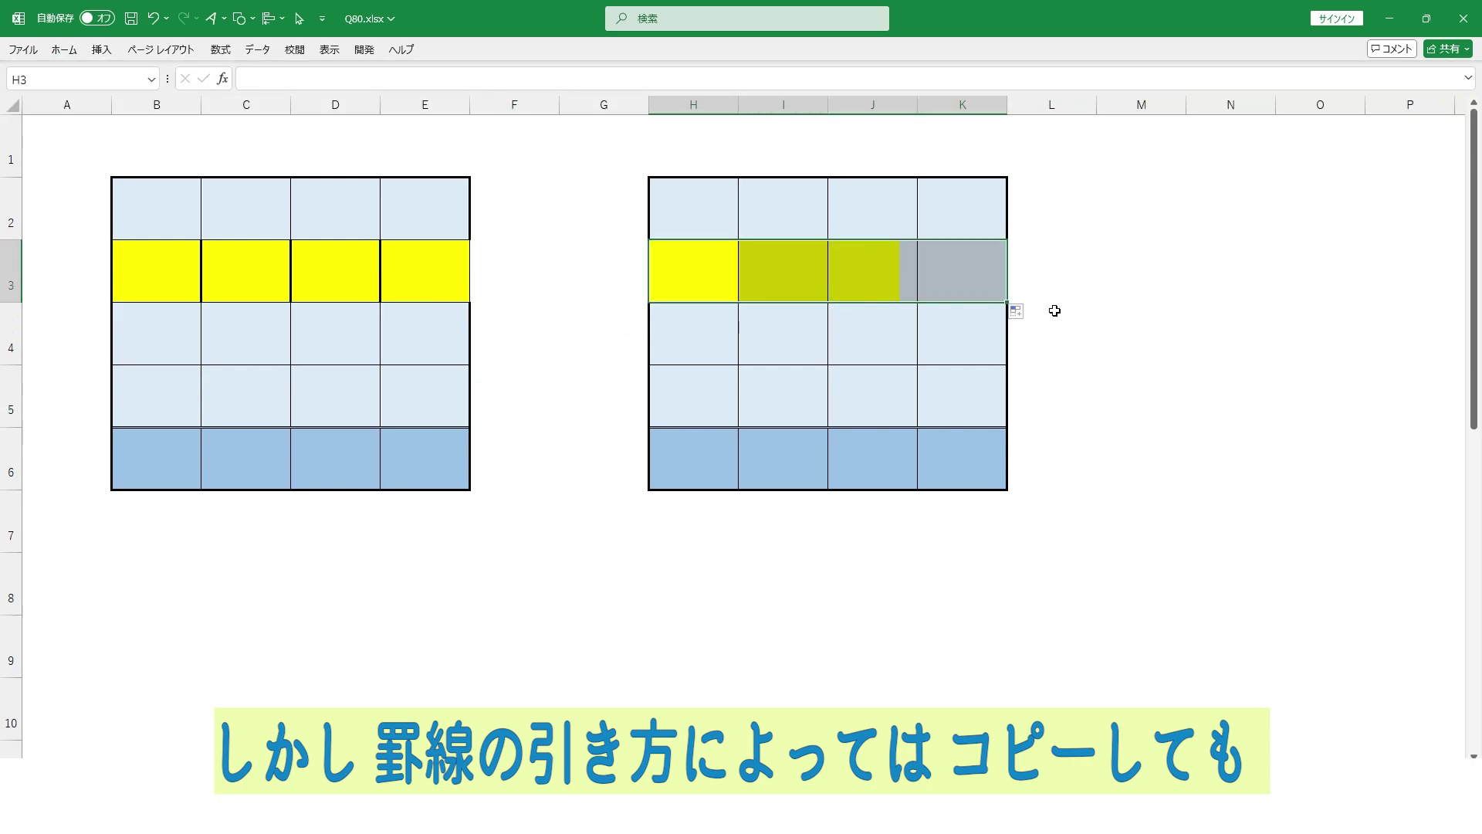
click(1223, 305)
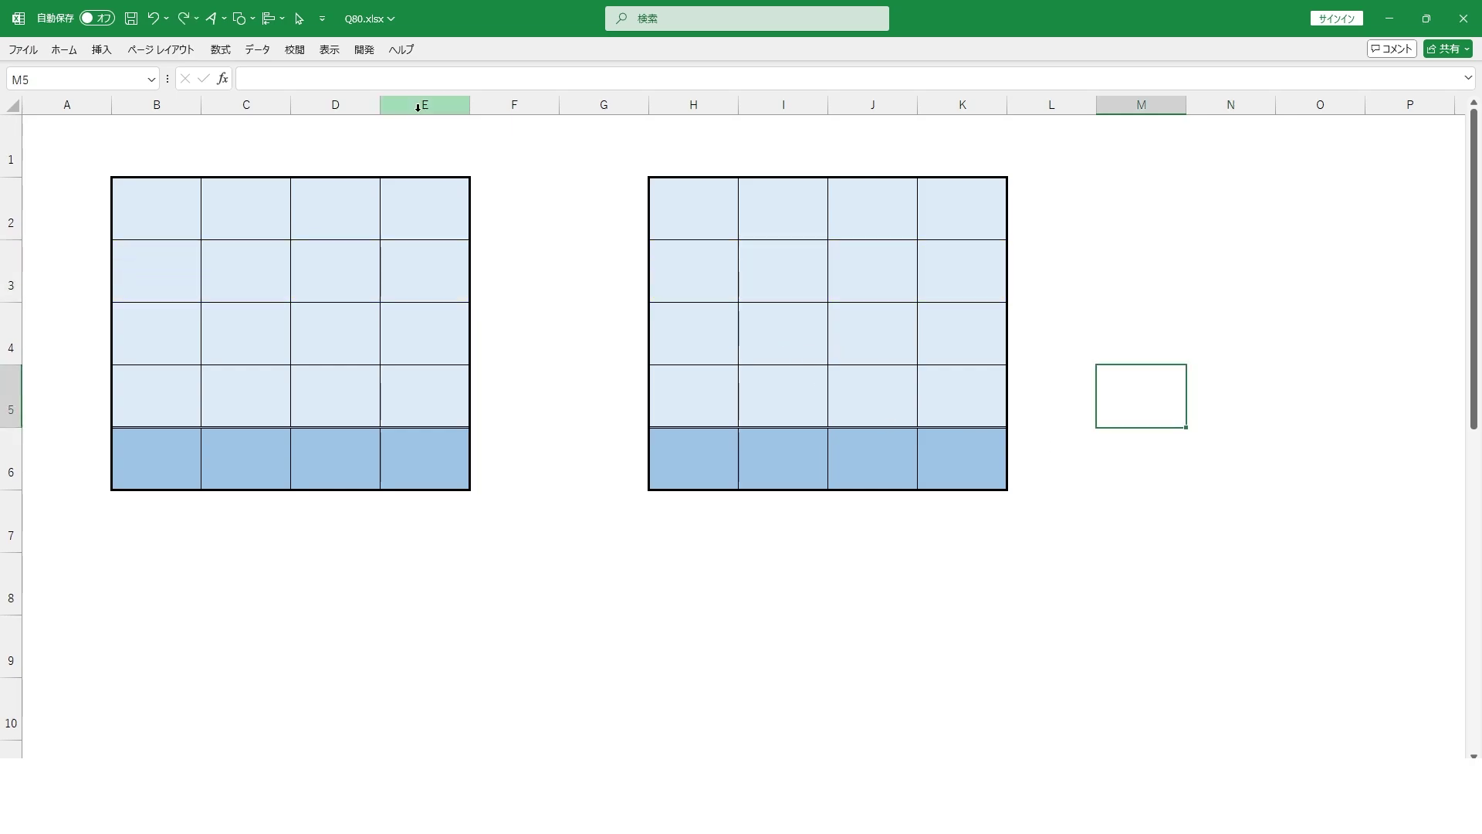
Insert a copy of column E into the left table.
right_click(423, 105)
click(471, 165)
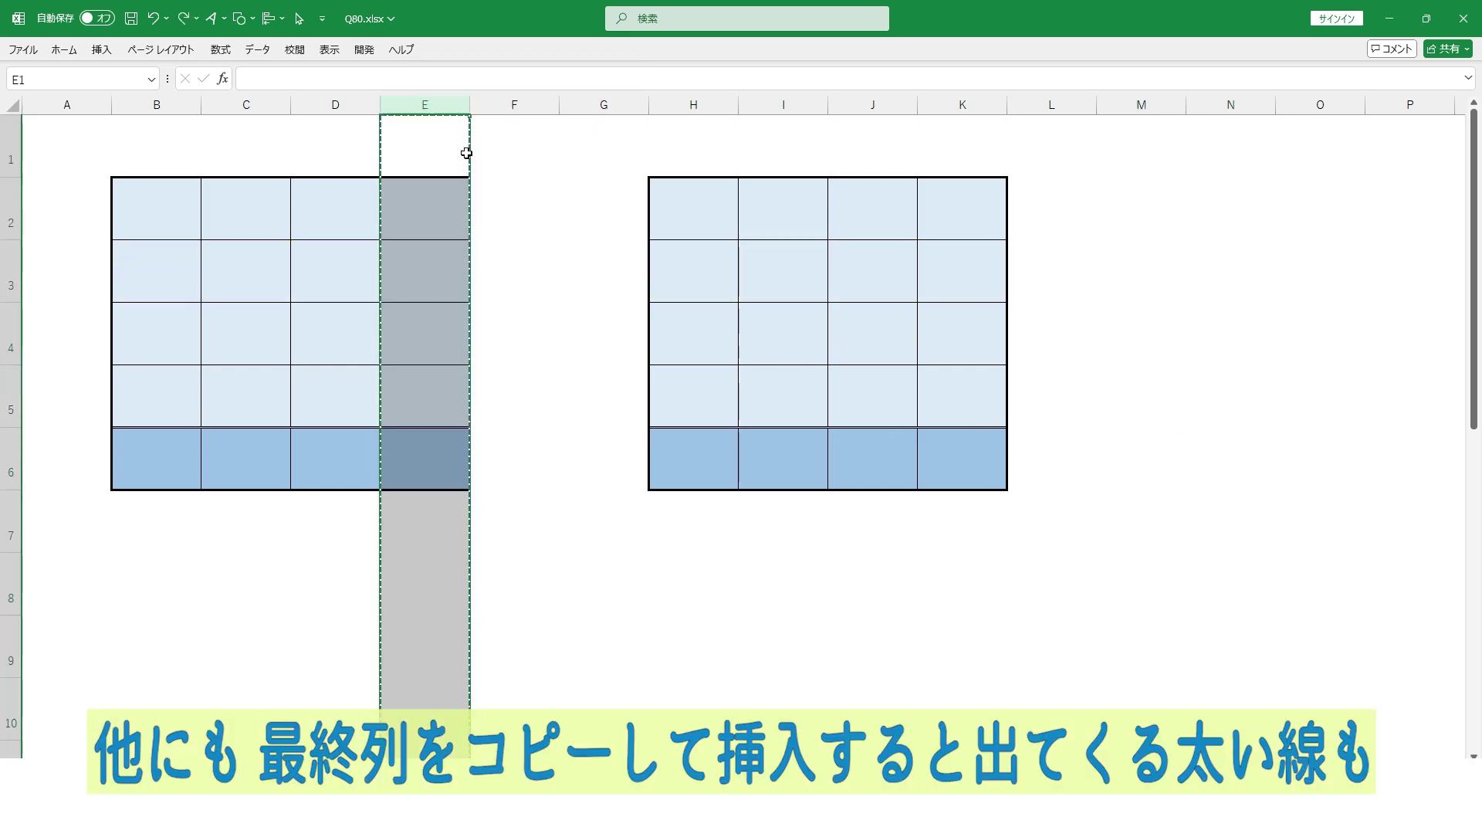
drag(437, 106, 514, 106)
right_click(514, 106)
click(594, 261)
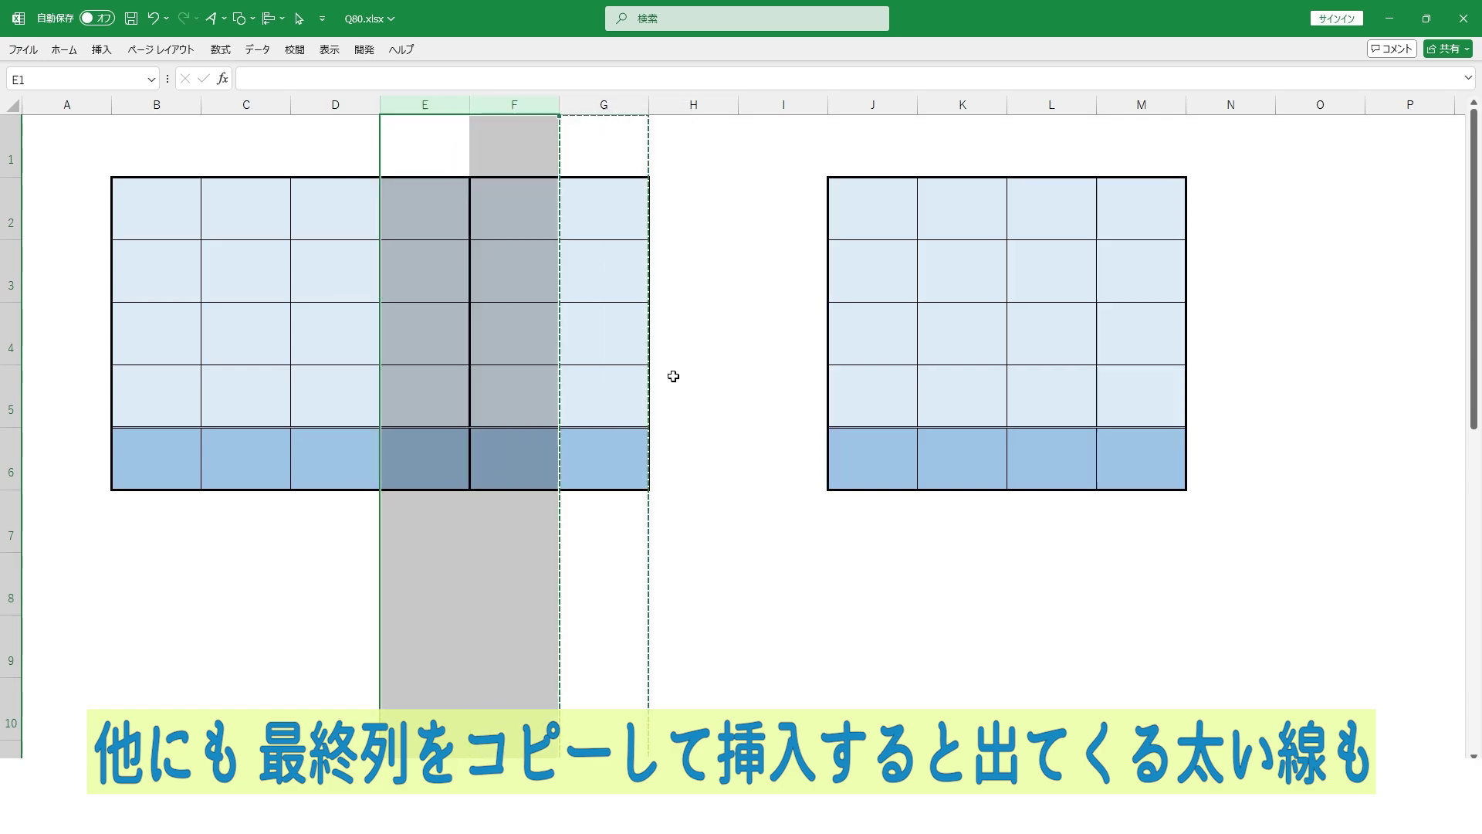
click(807, 562)
key(Escape)
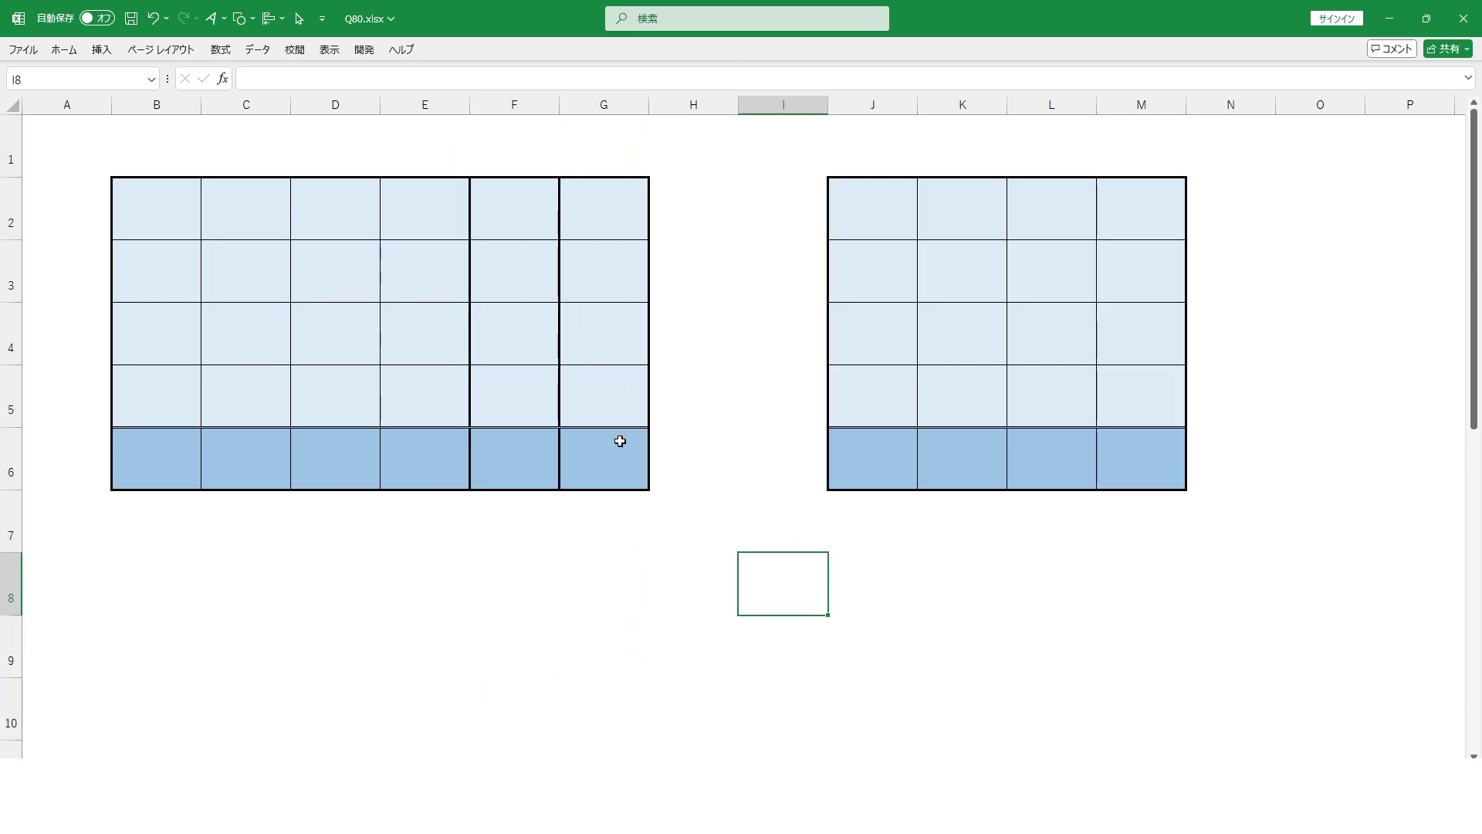
Insert a copy of column M into the right table.
right_click(1151, 105)
click(1182, 158)
drag(1143, 105, 1197, 101)
right_click(1199, 105)
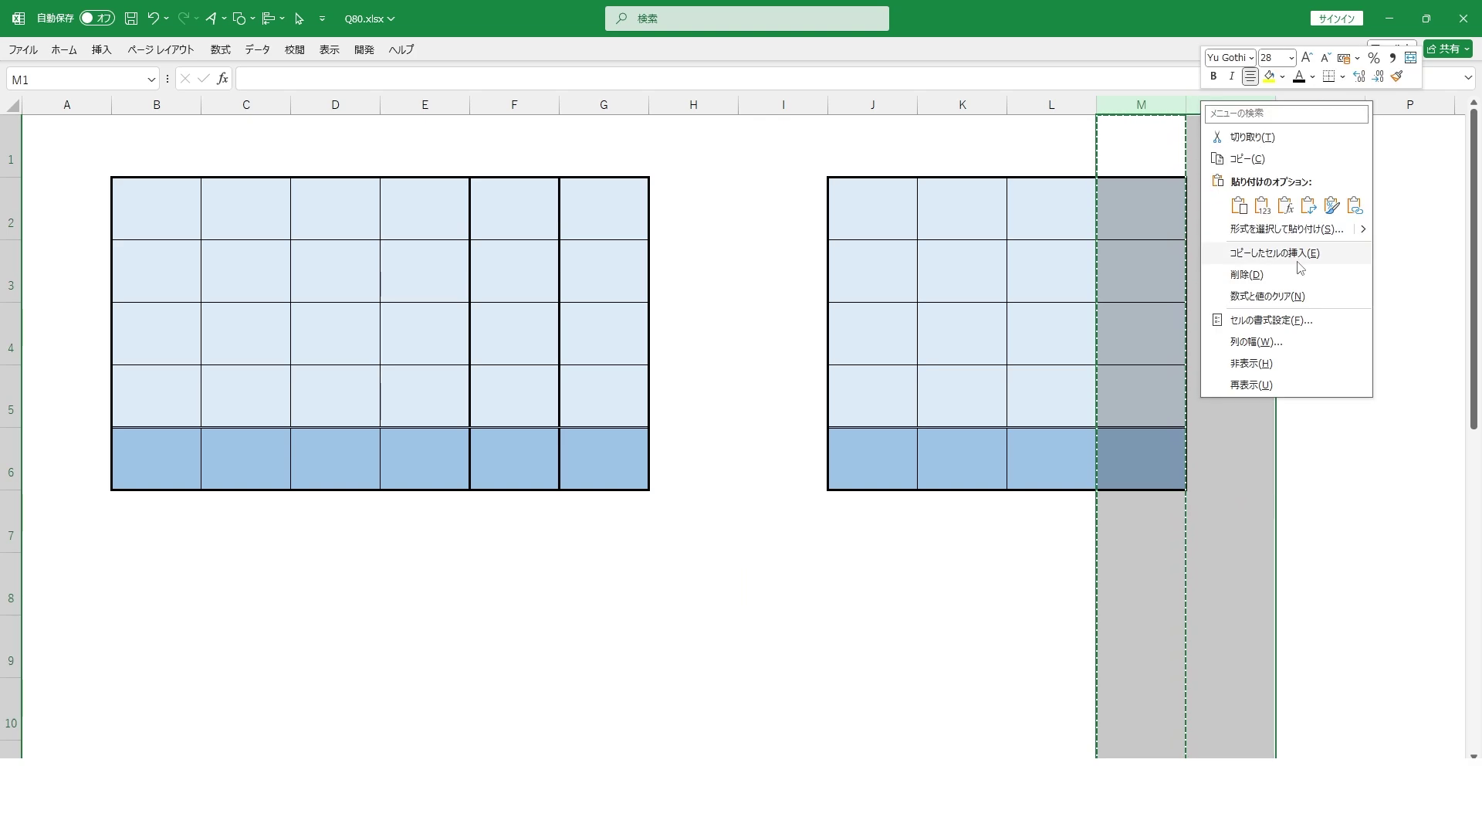
click(1298, 260)
click(993, 582)
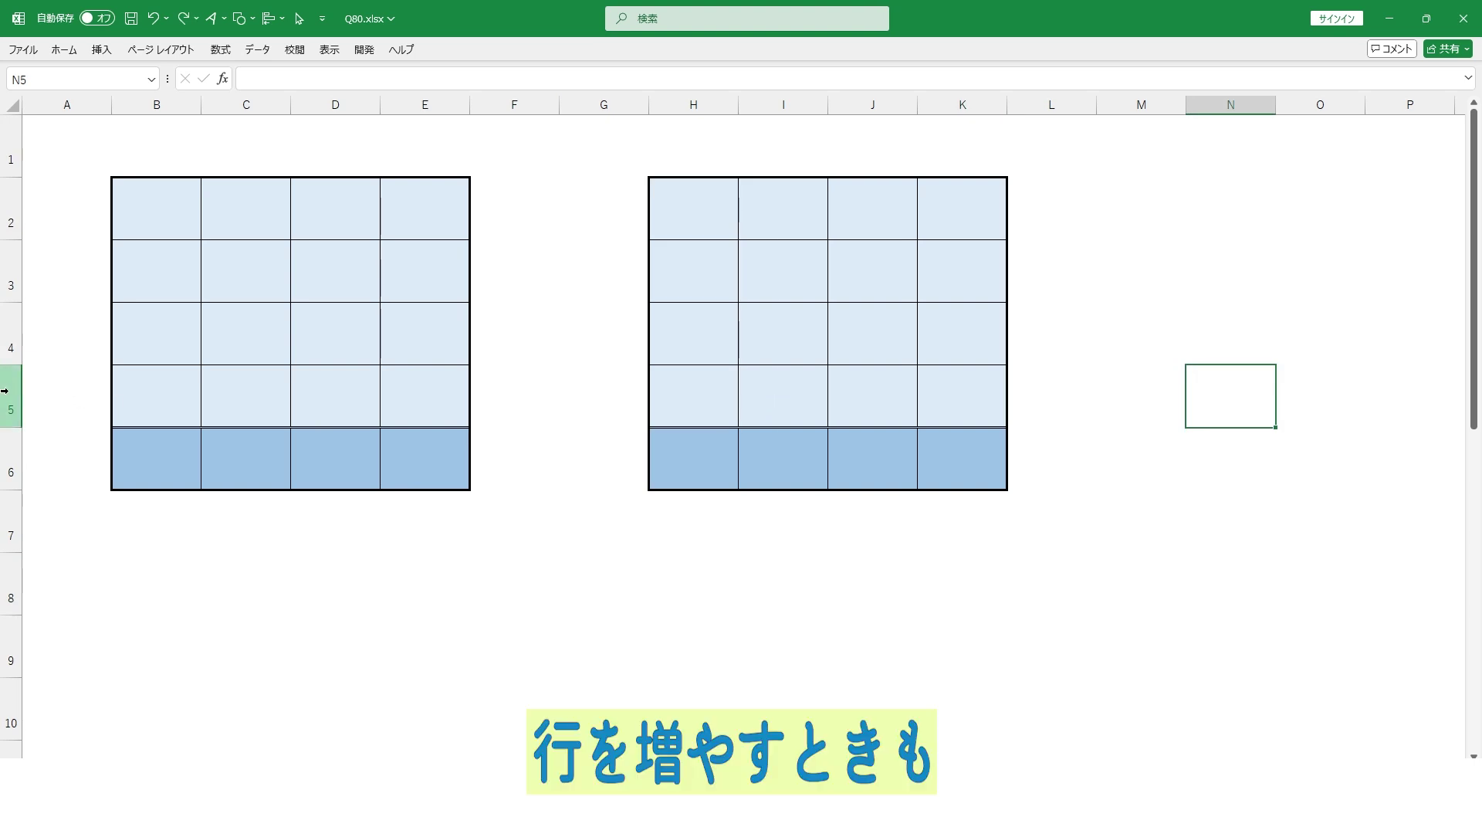
Insert a copy of row 5 into both tables.
right_click(4, 390)
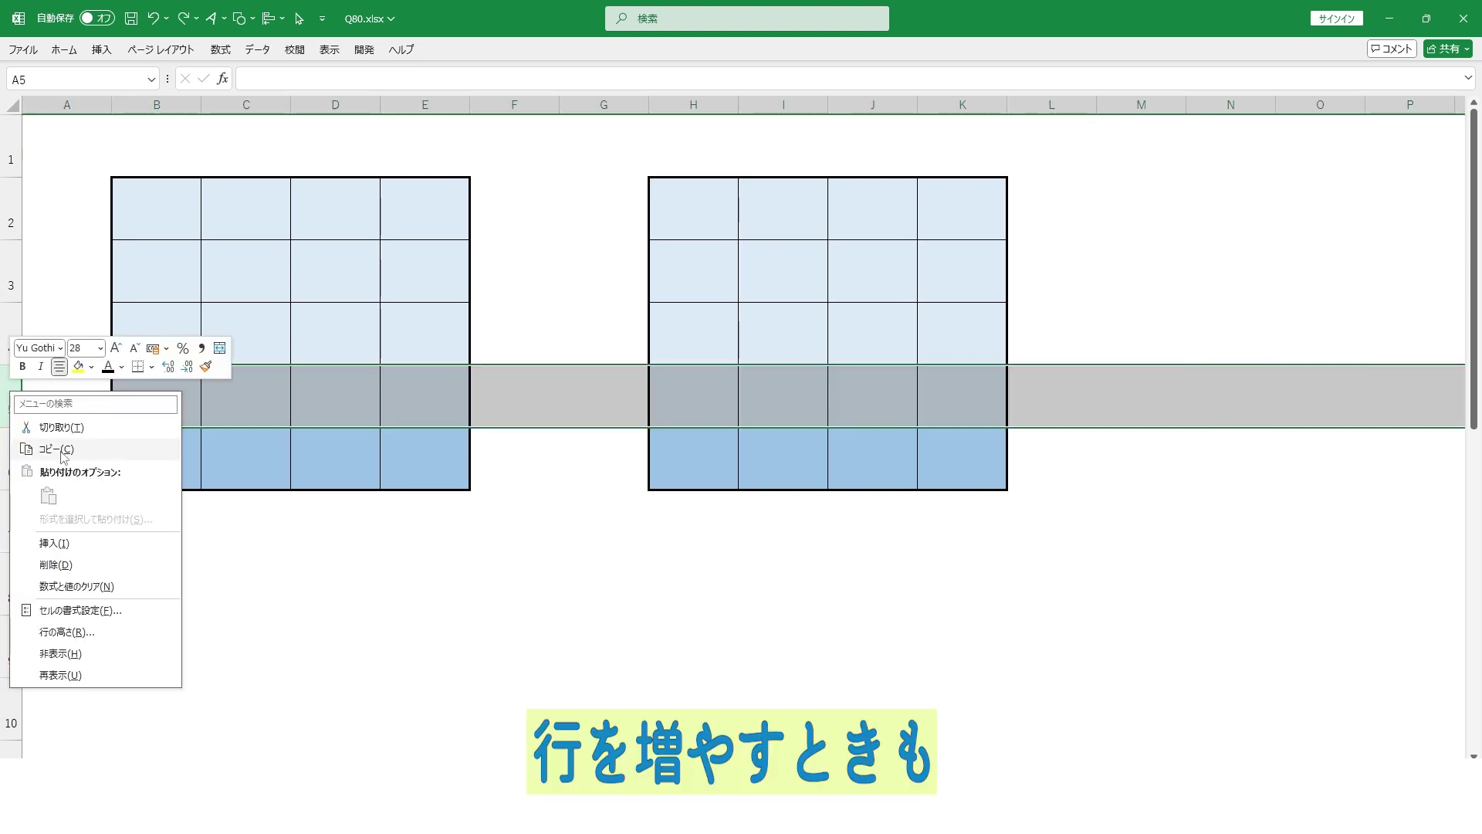
click(74, 452)
drag(15, 392, 24, 433)
right_click(23, 439)
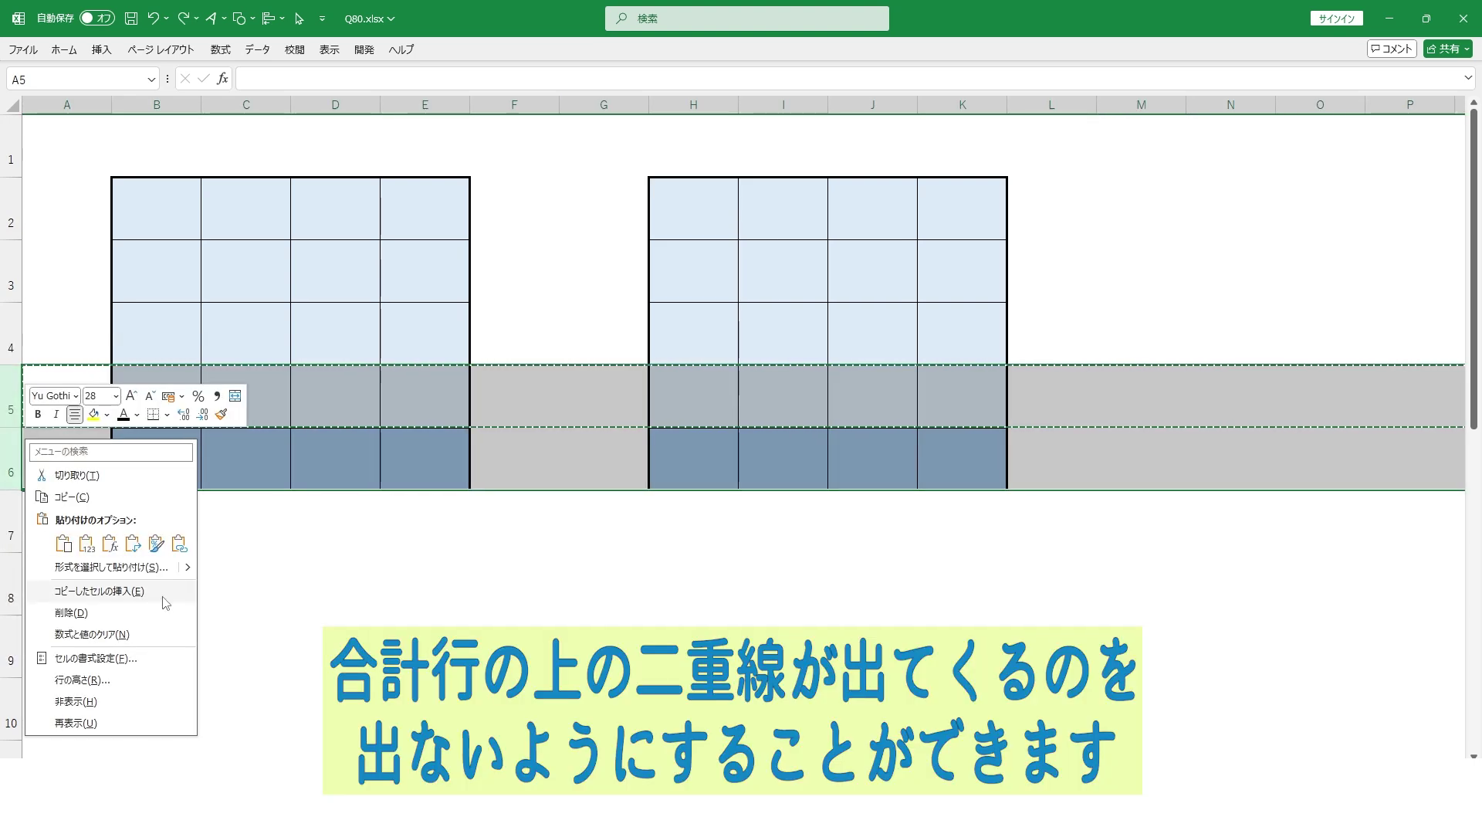
click(99, 591)
click(571, 227)
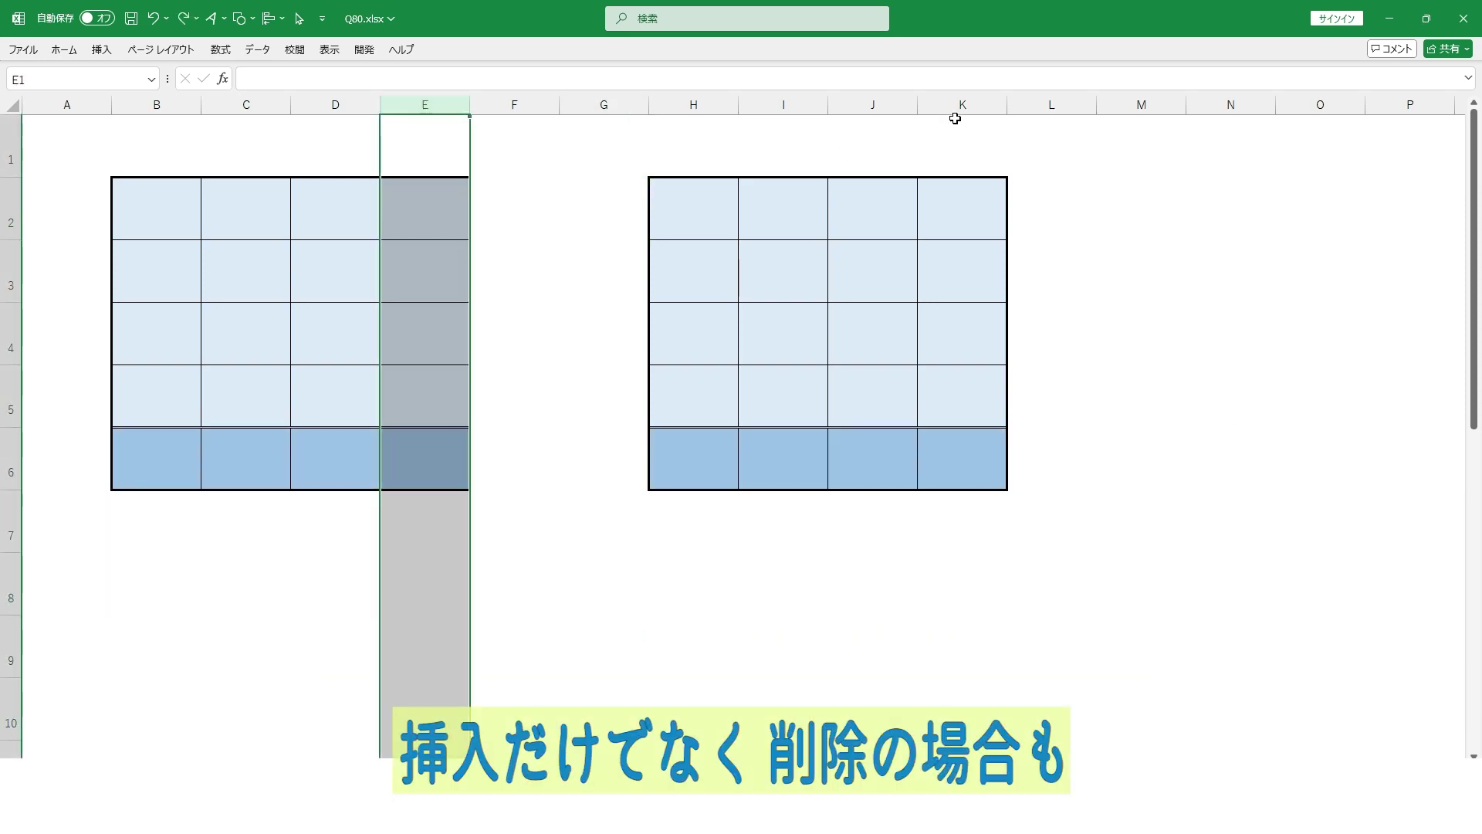
Delete columns E and K together, dropping each table's last column.
ctrl+click(957, 107)
right_click(960, 106)
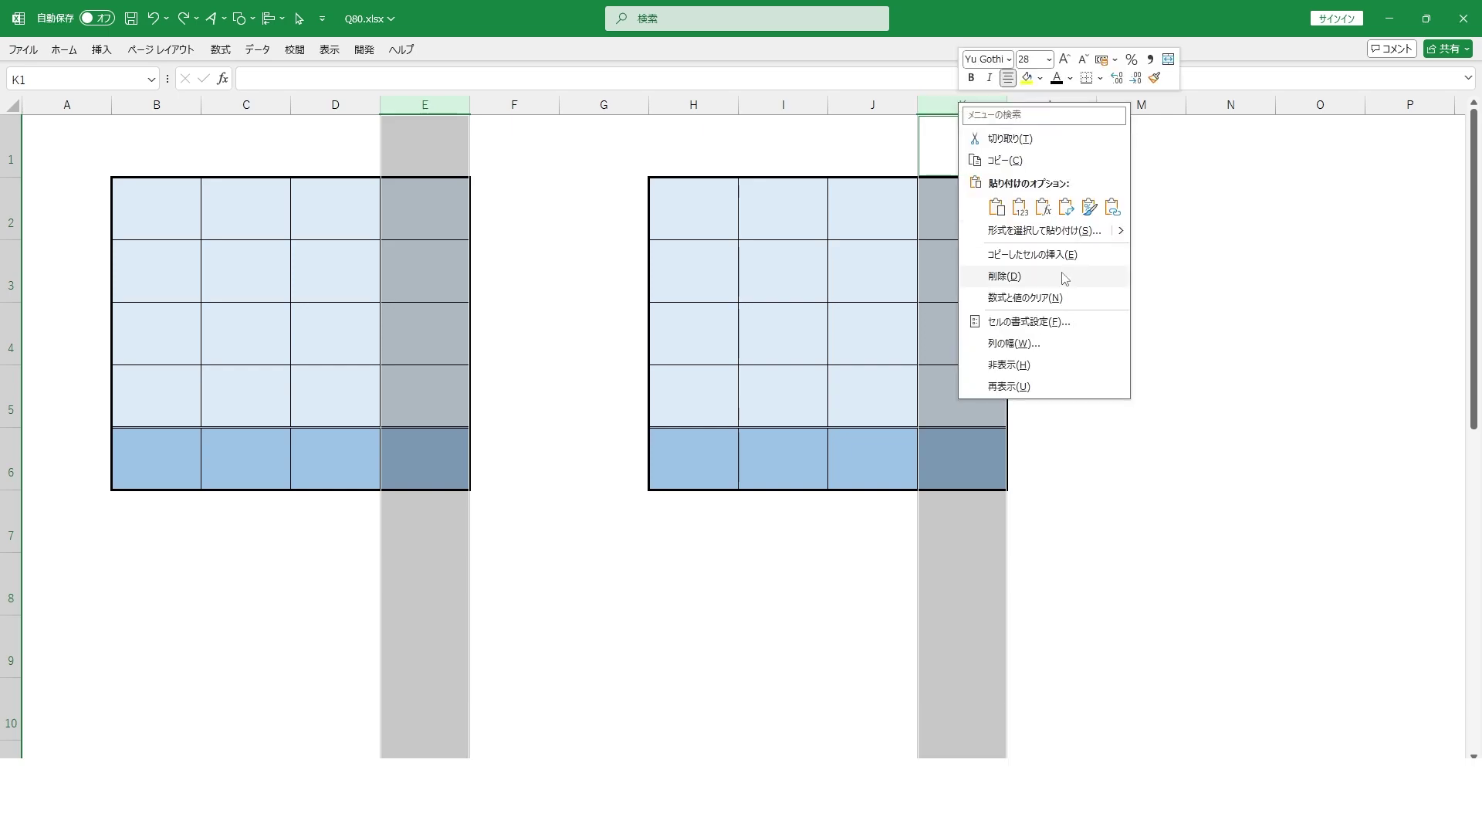
click(1003, 275)
click(1209, 271)
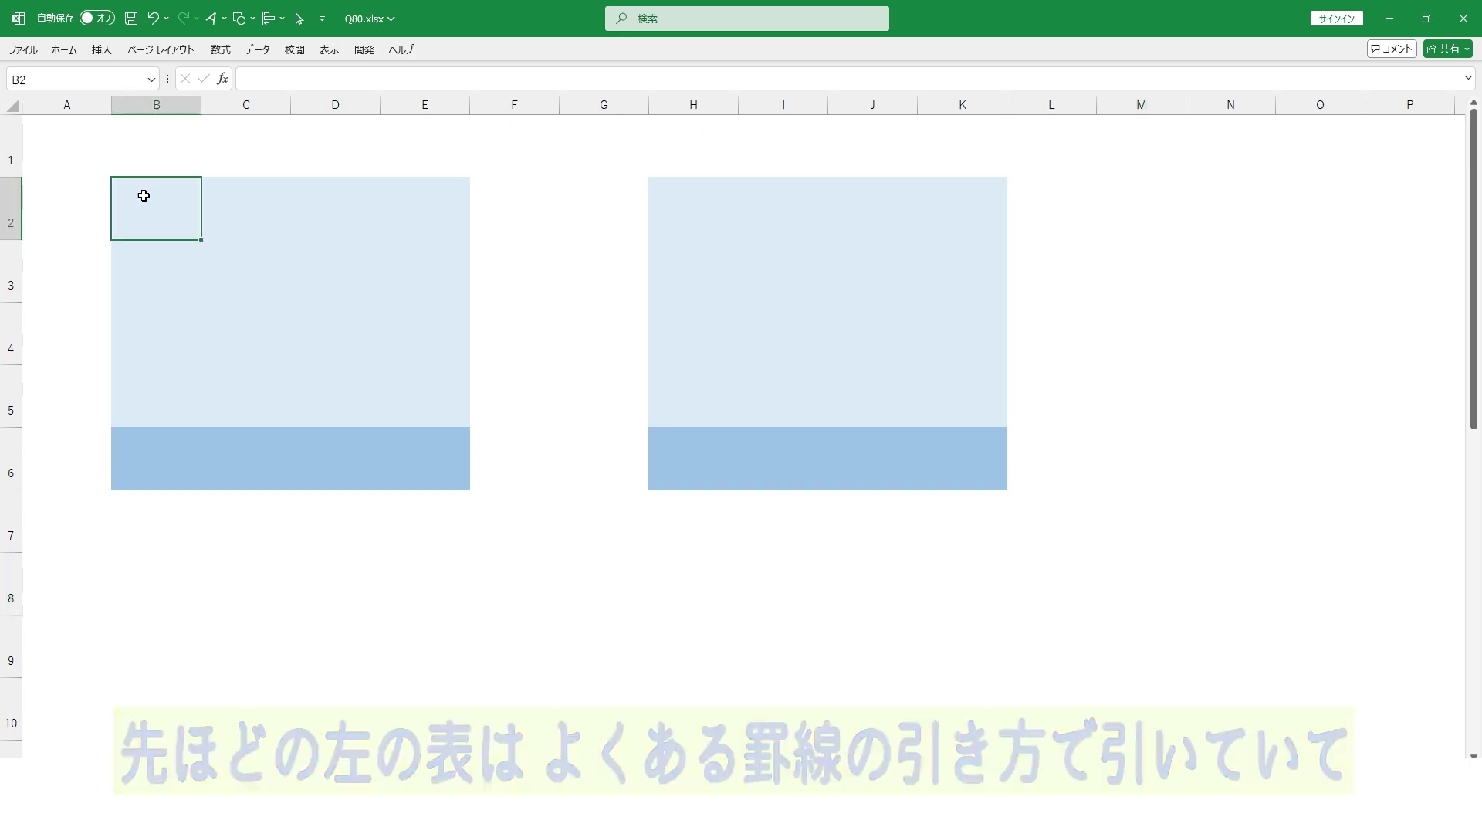
Format B2:E6 with thin Inside borders and a thick Outline border.
drag(139, 192, 432, 442)
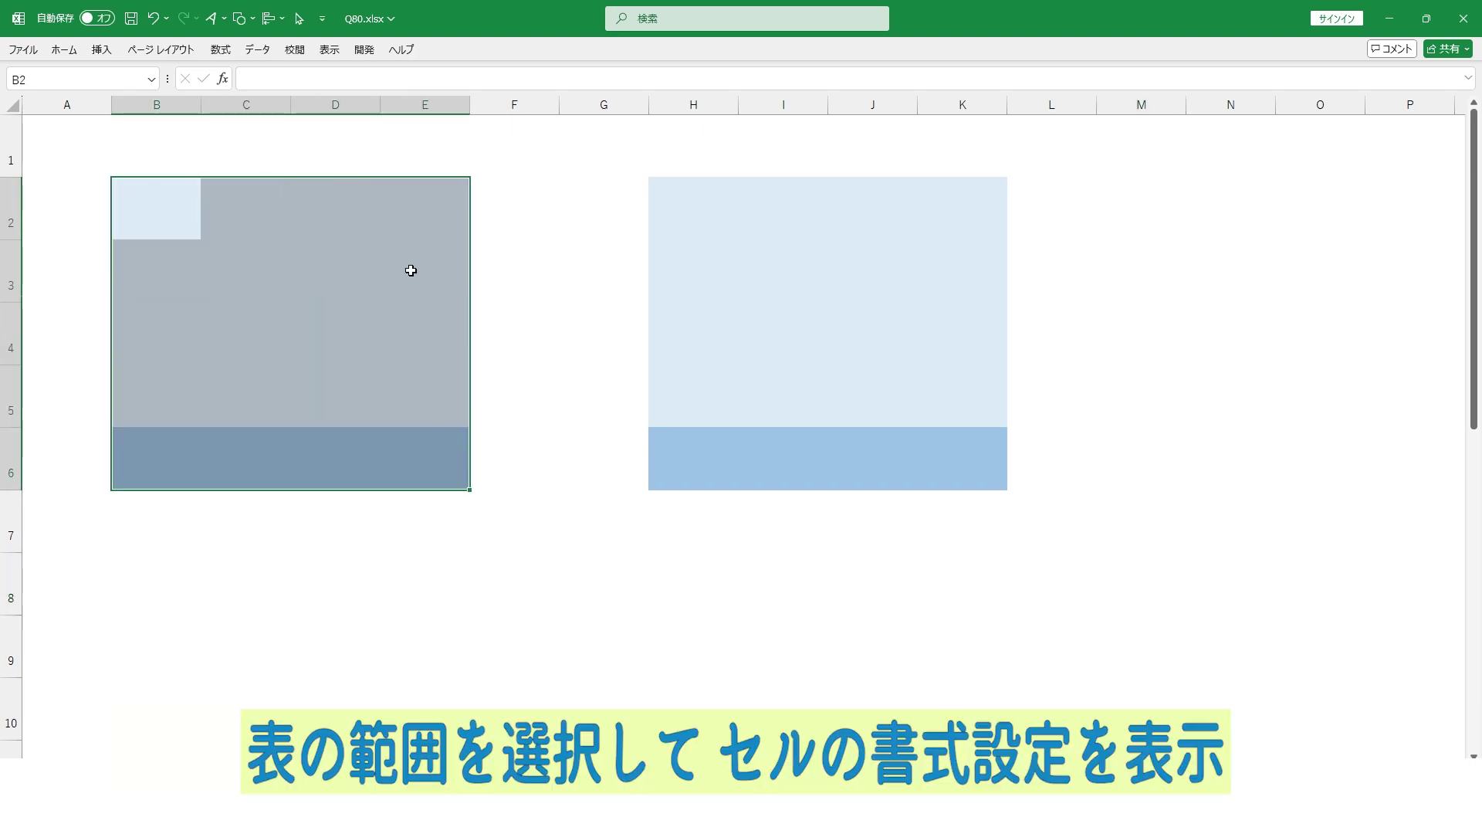
key(ctrl+1)
mouse_move(994, 147)
mouse_down()
mouse_move(758, 139)
mouse_move(775, 146)
mouse_up()
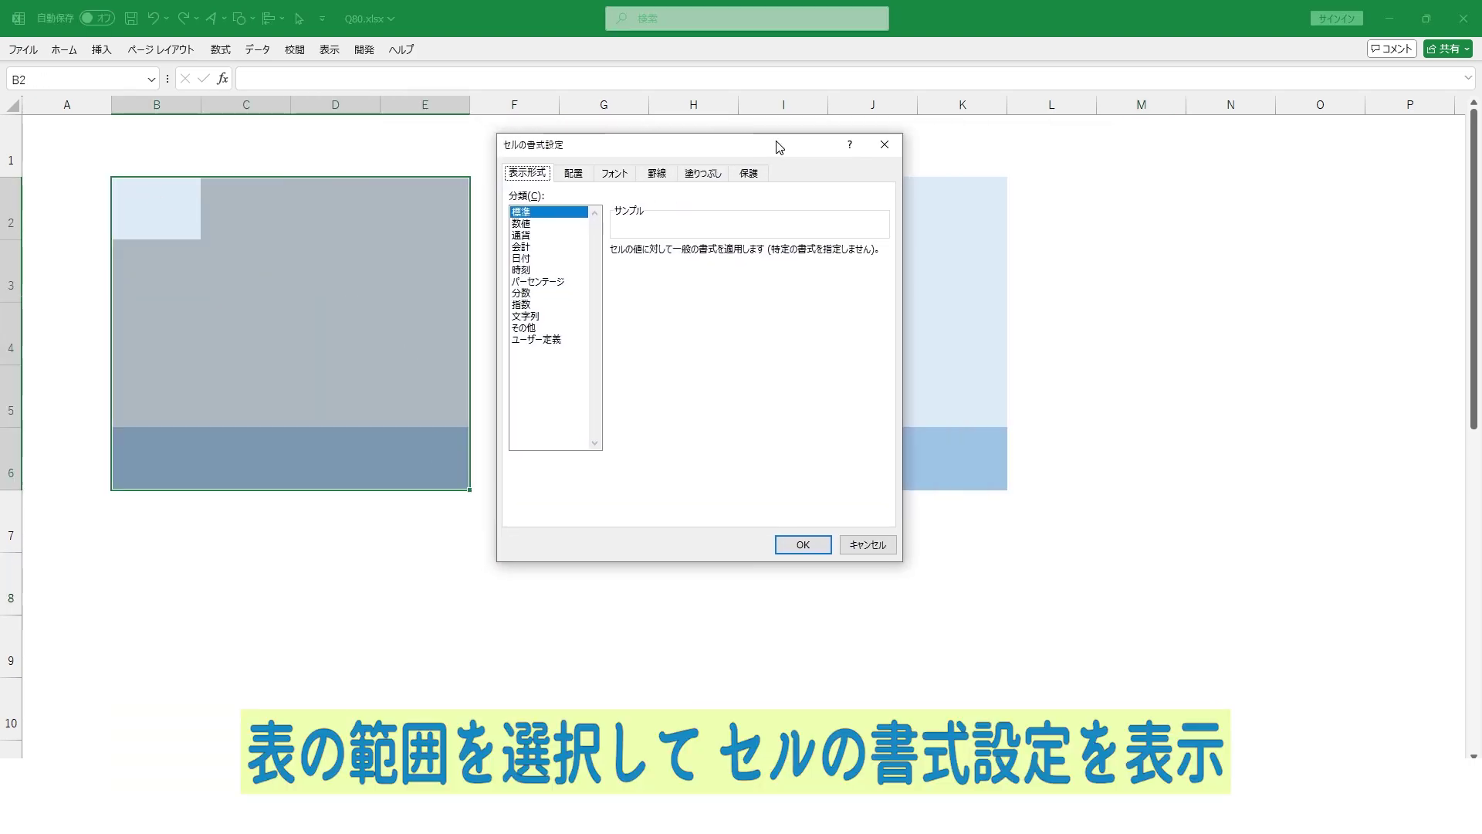
click(658, 175)
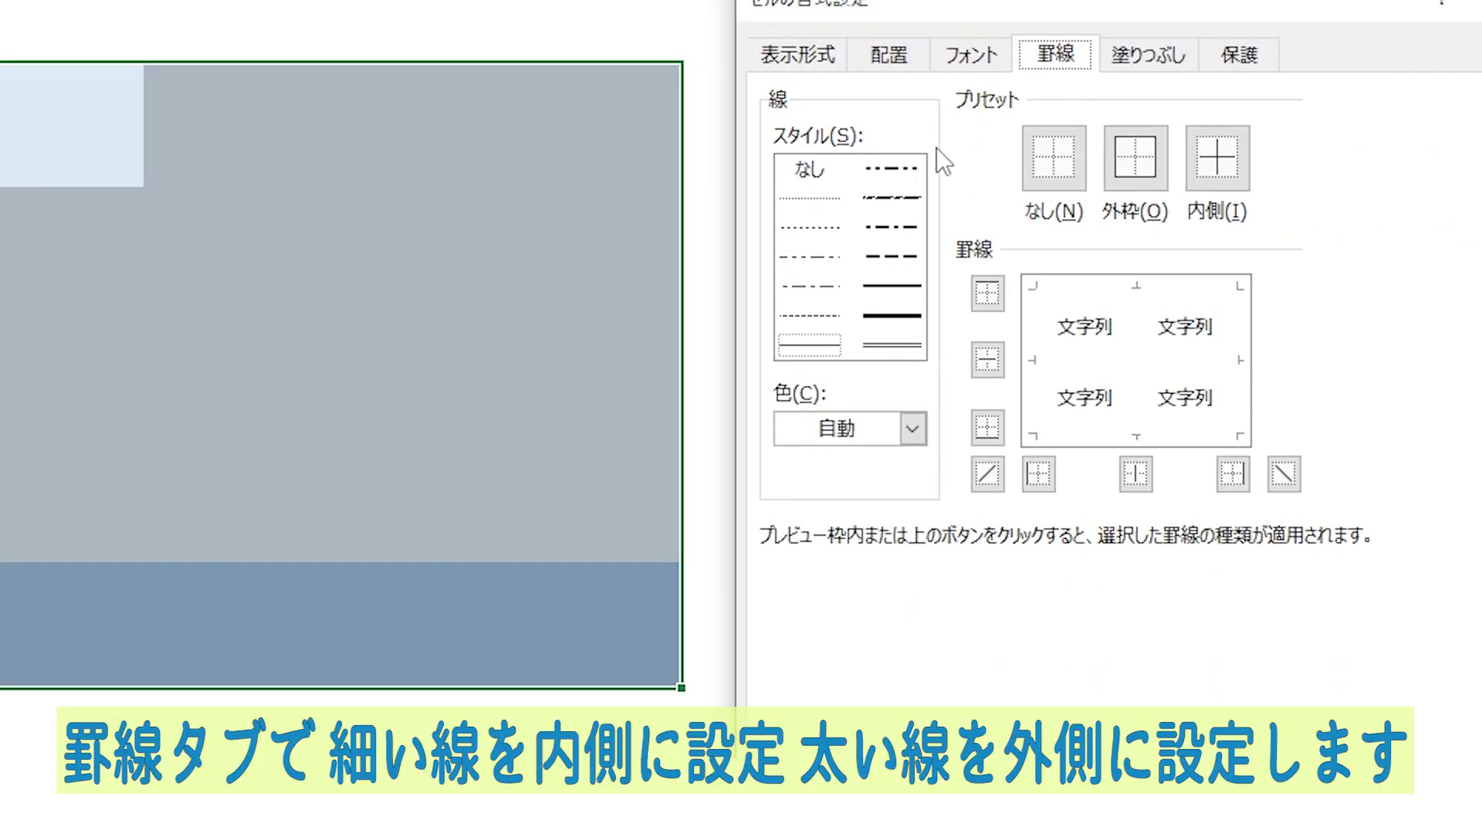
click(1220, 160)
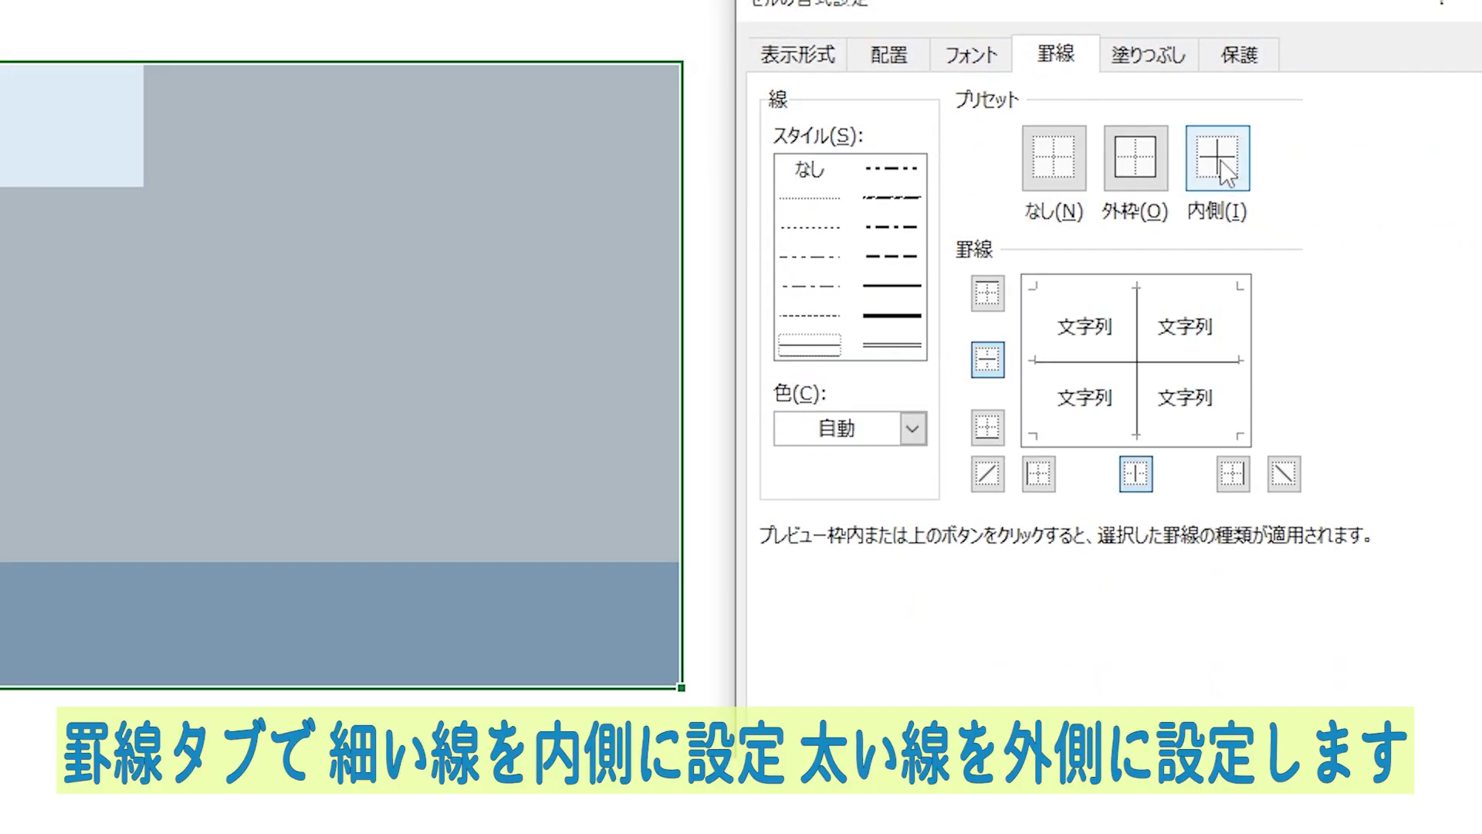
click(892, 316)
click(1142, 161)
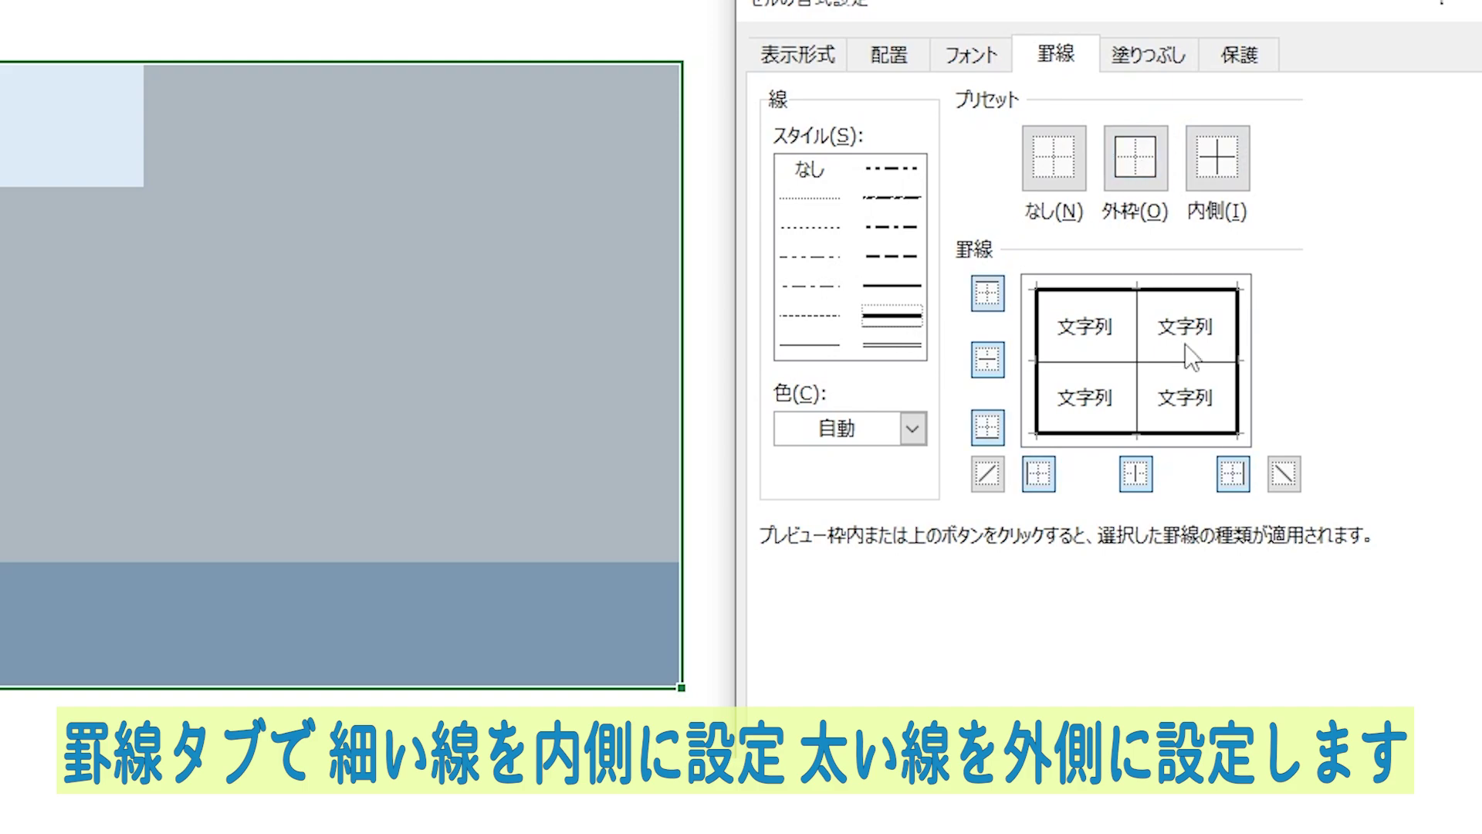
click(799, 533)
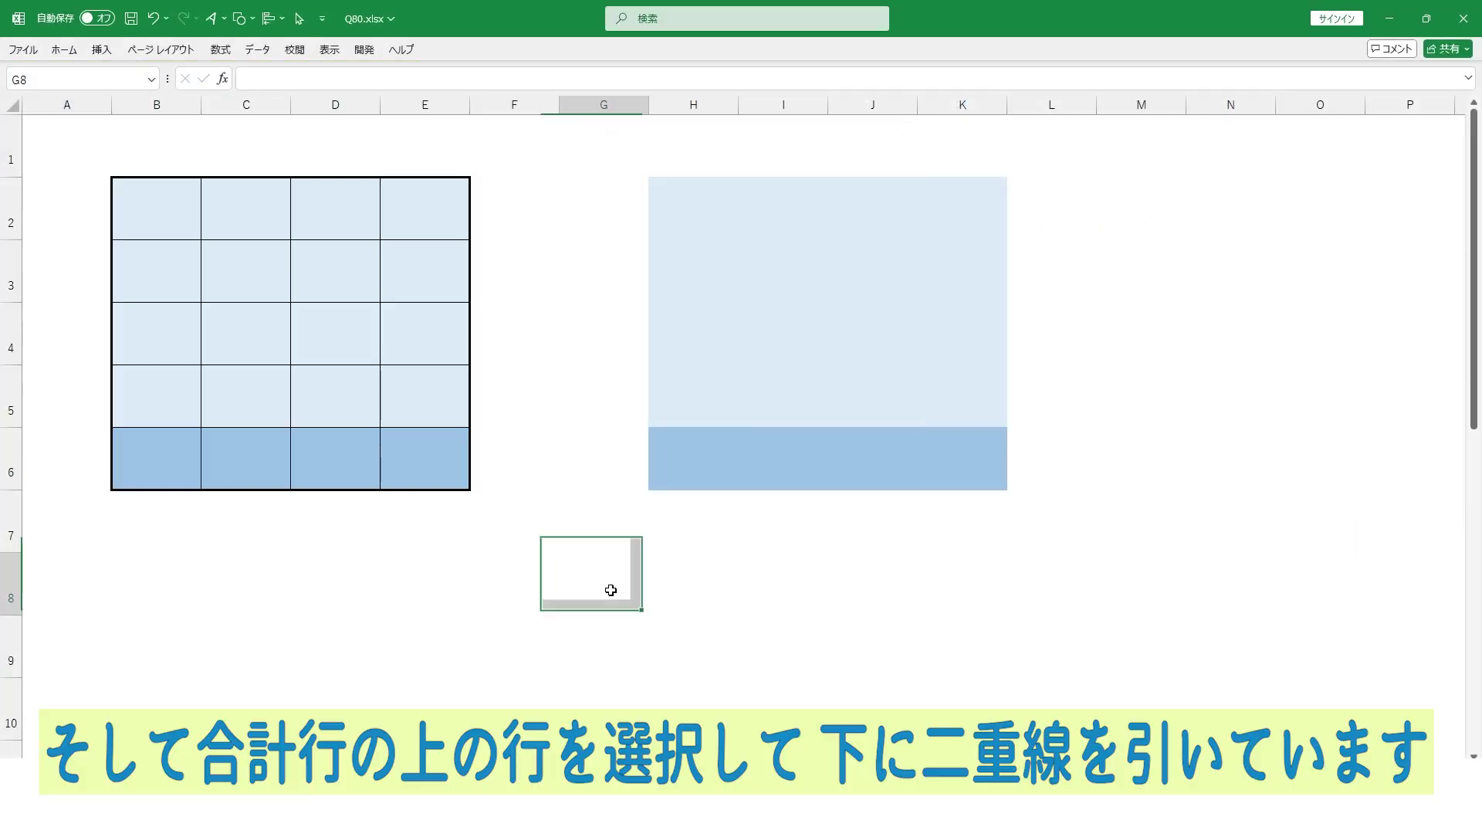
Apply a Bottom Double Border to B5:E5 in the left table.
drag(146, 397, 414, 390)
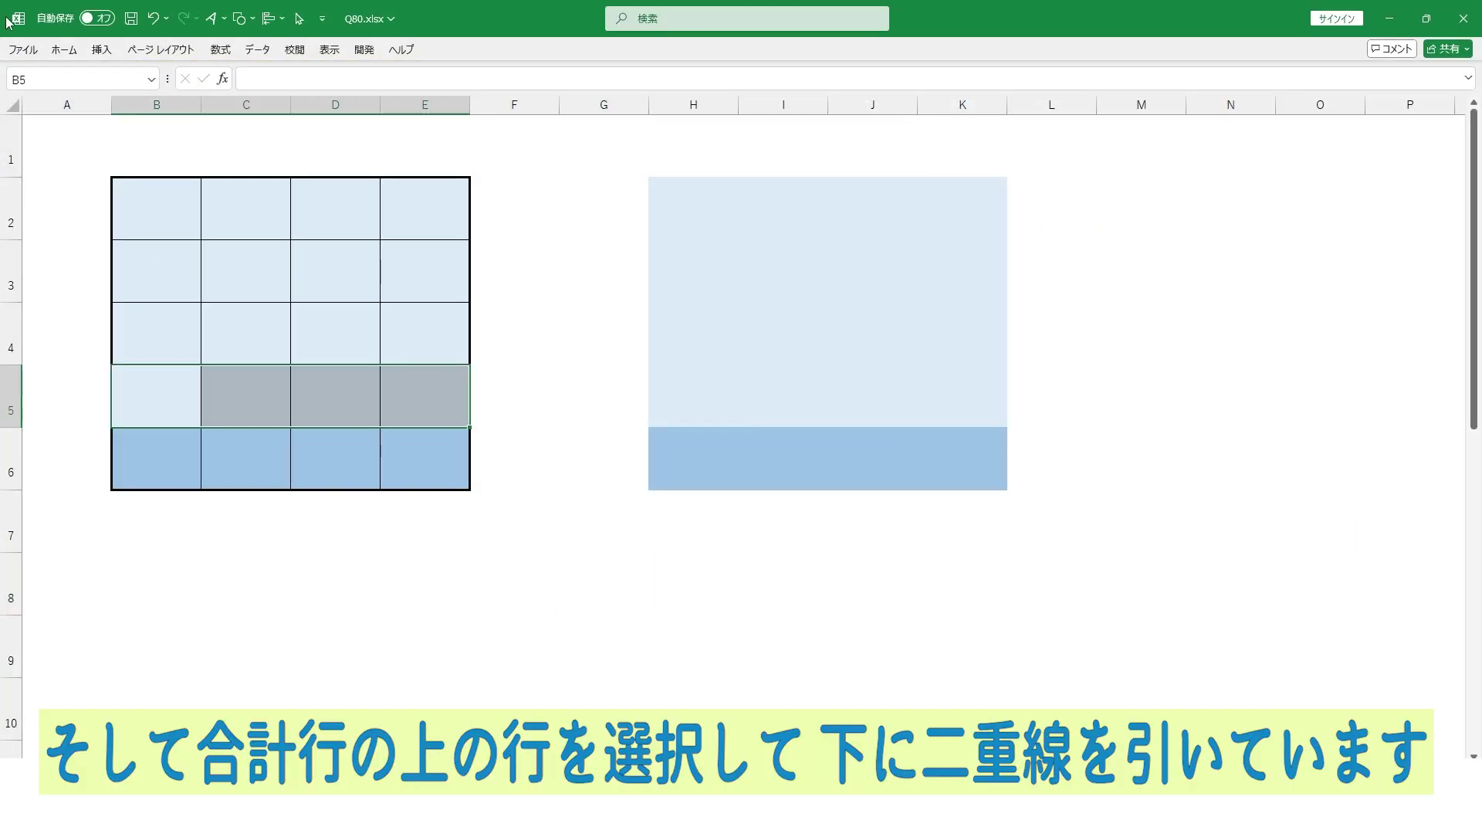
click(64, 49)
click(272, 103)
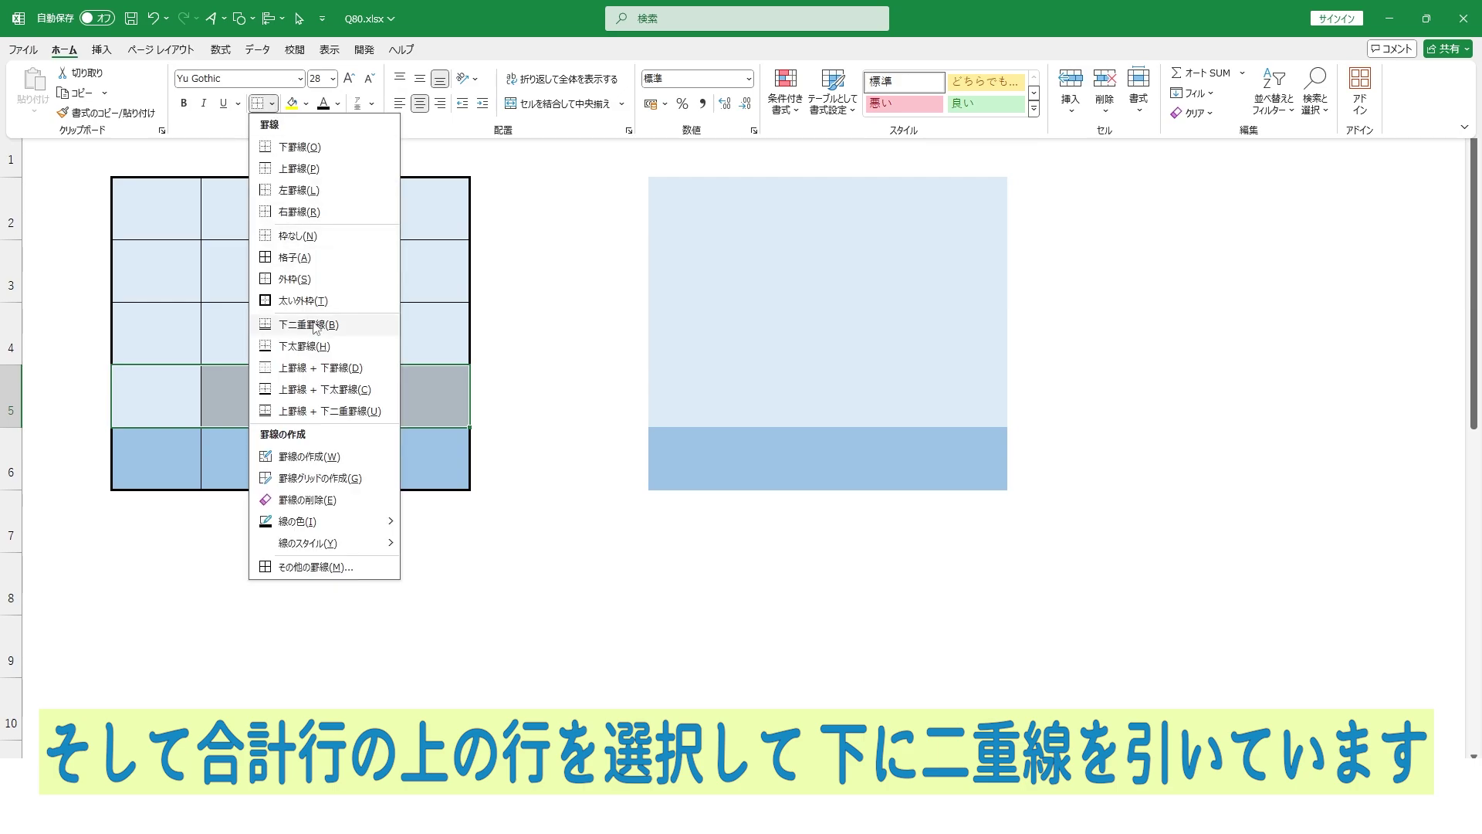
click(308, 324)
click(545, 498)
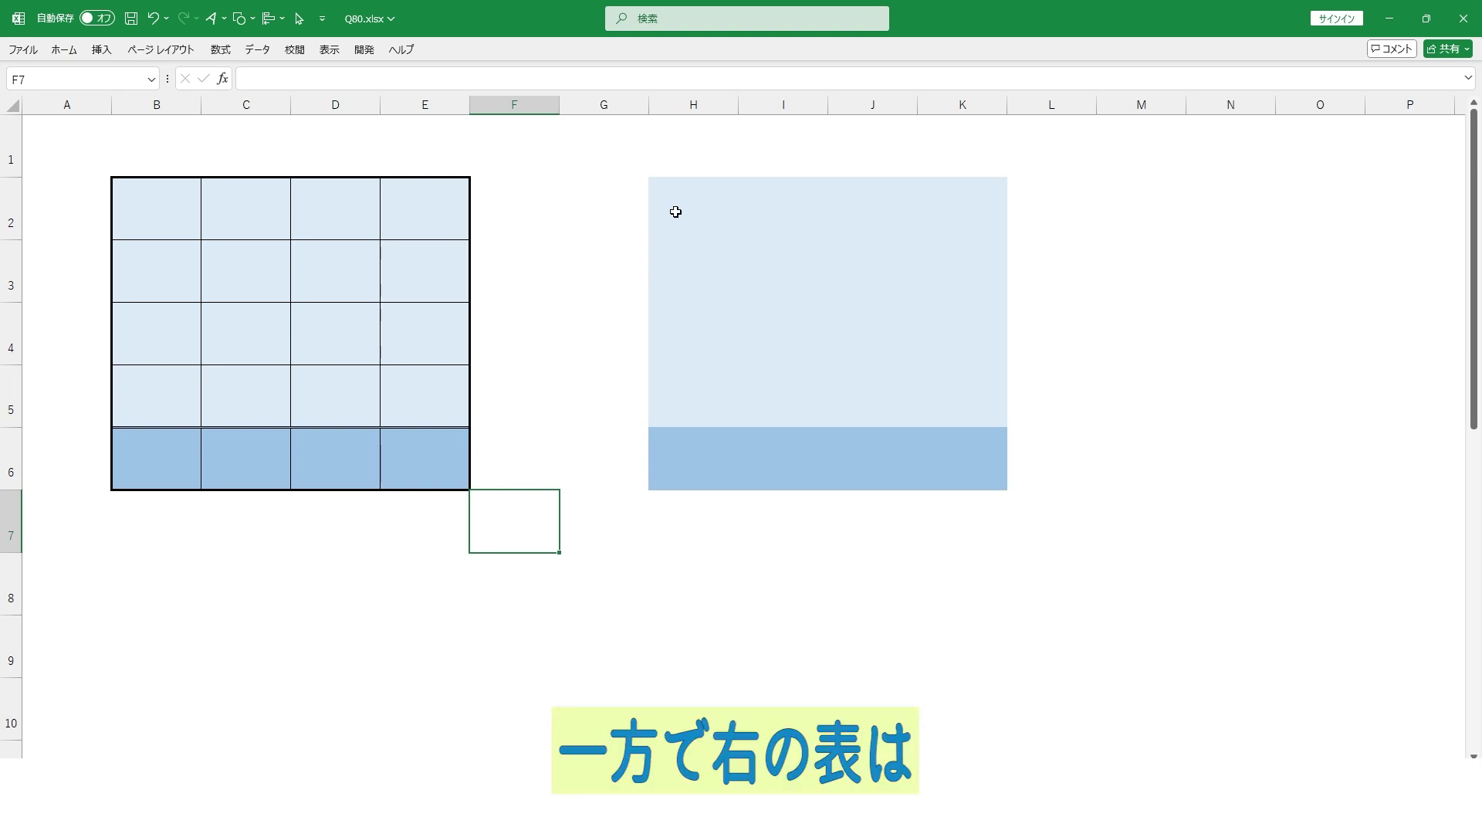
Apply thin Inside borders to H2:K6, leaving it without an outline.
drag(676, 211, 939, 440)
key(ctrl+1)
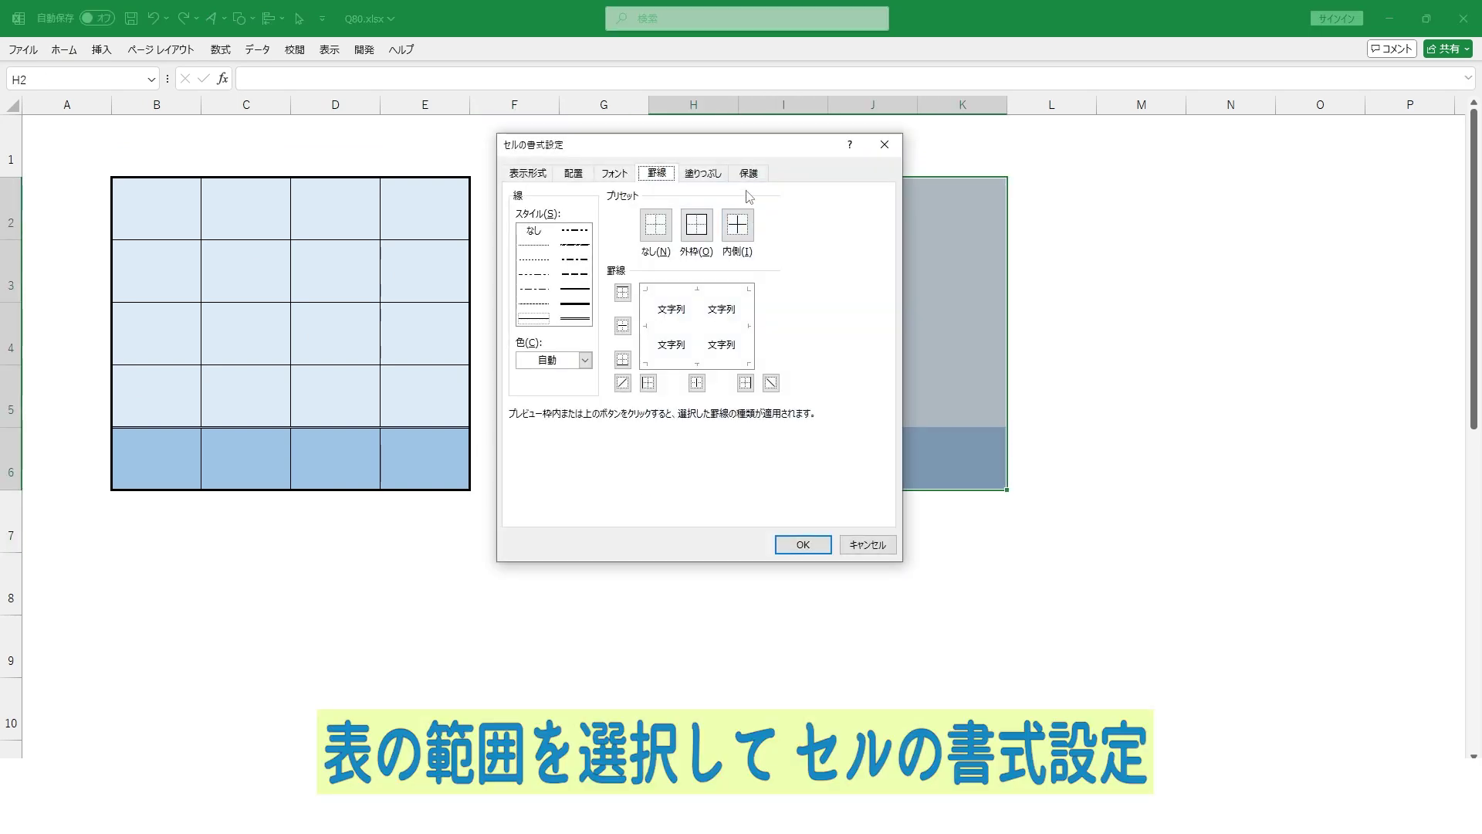
drag(728, 145, 1278, 135)
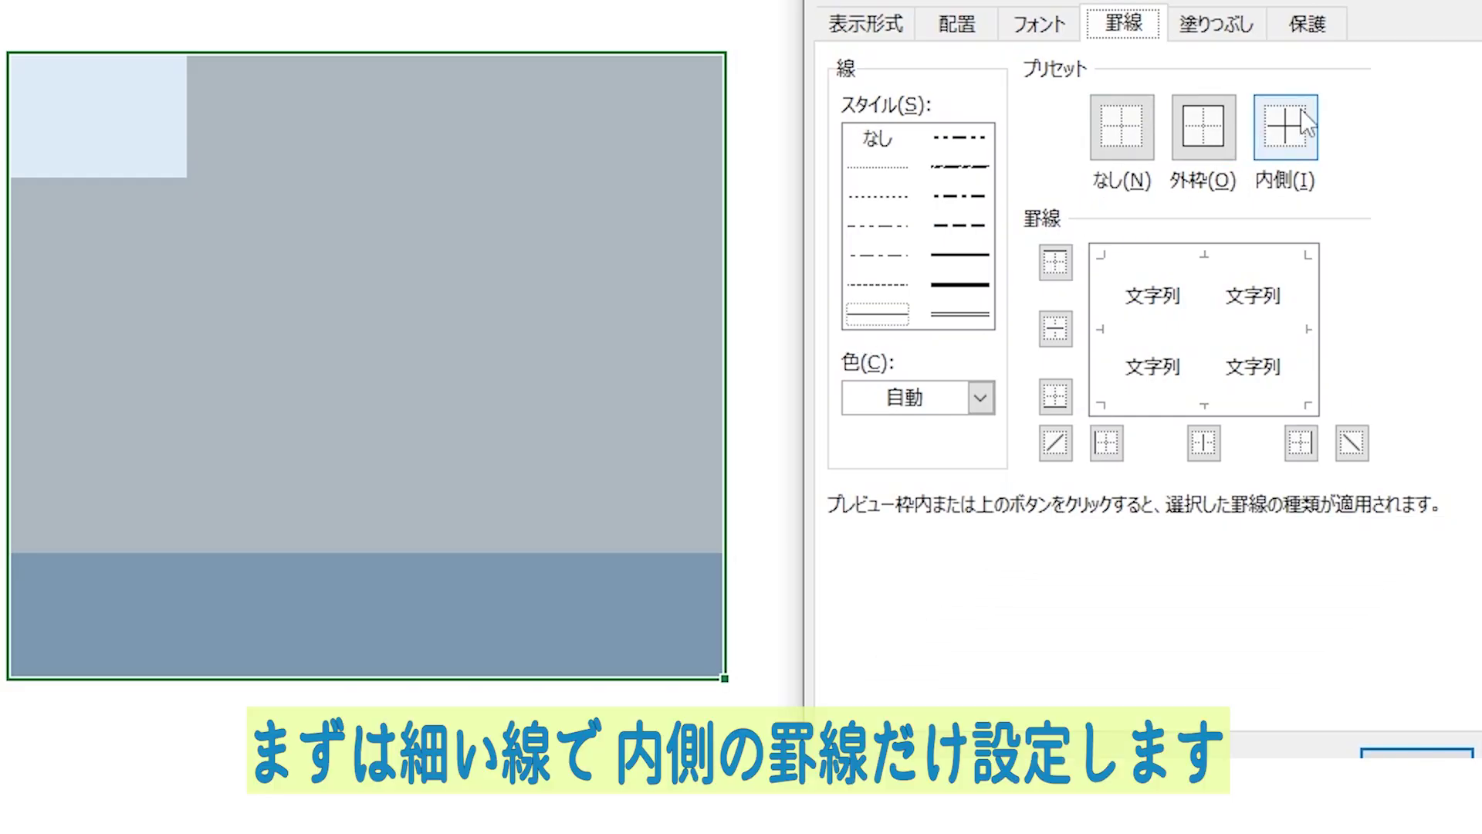
click(1287, 214)
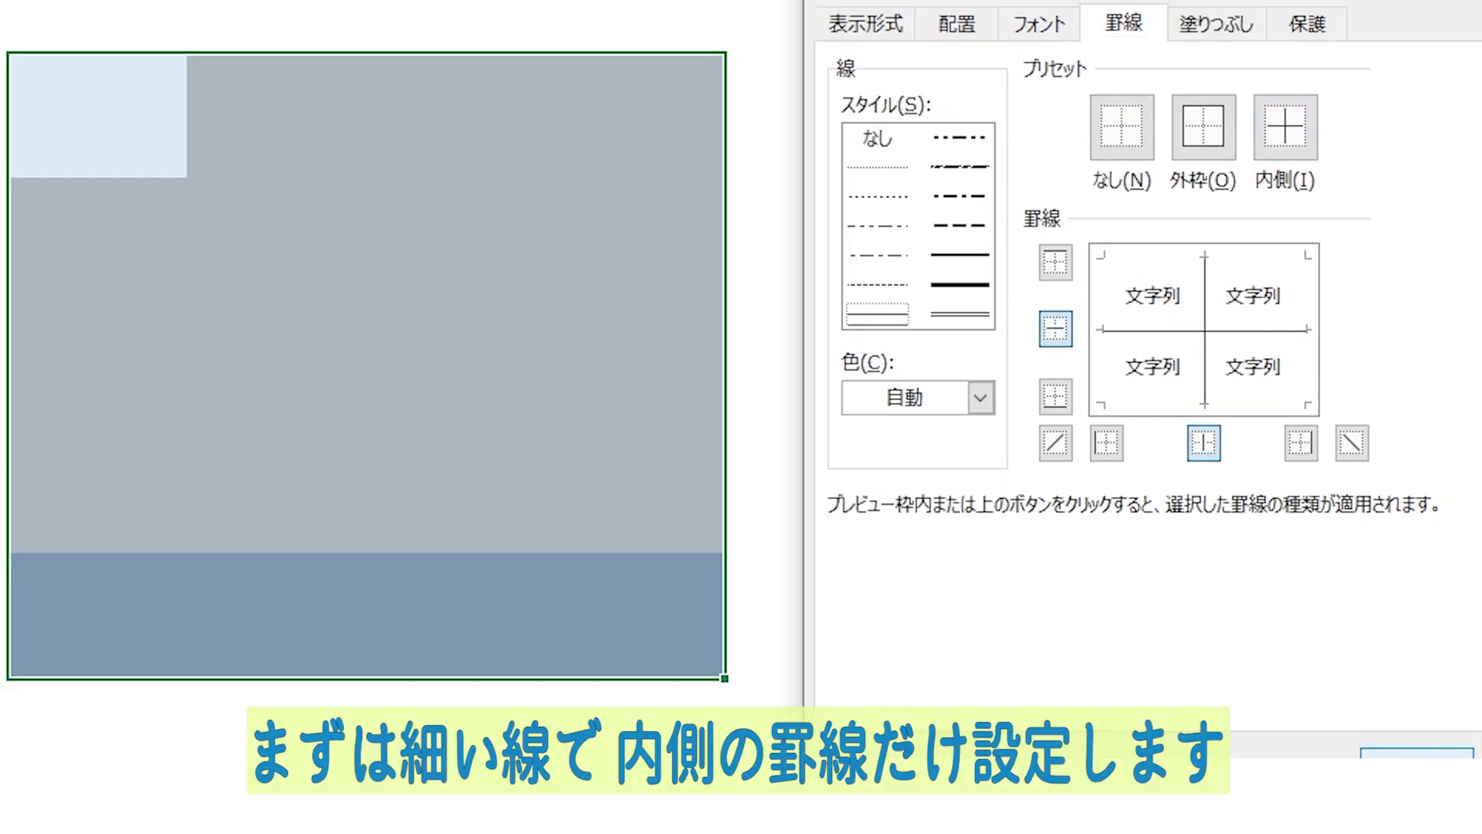
click(1417, 751)
click(1249, 531)
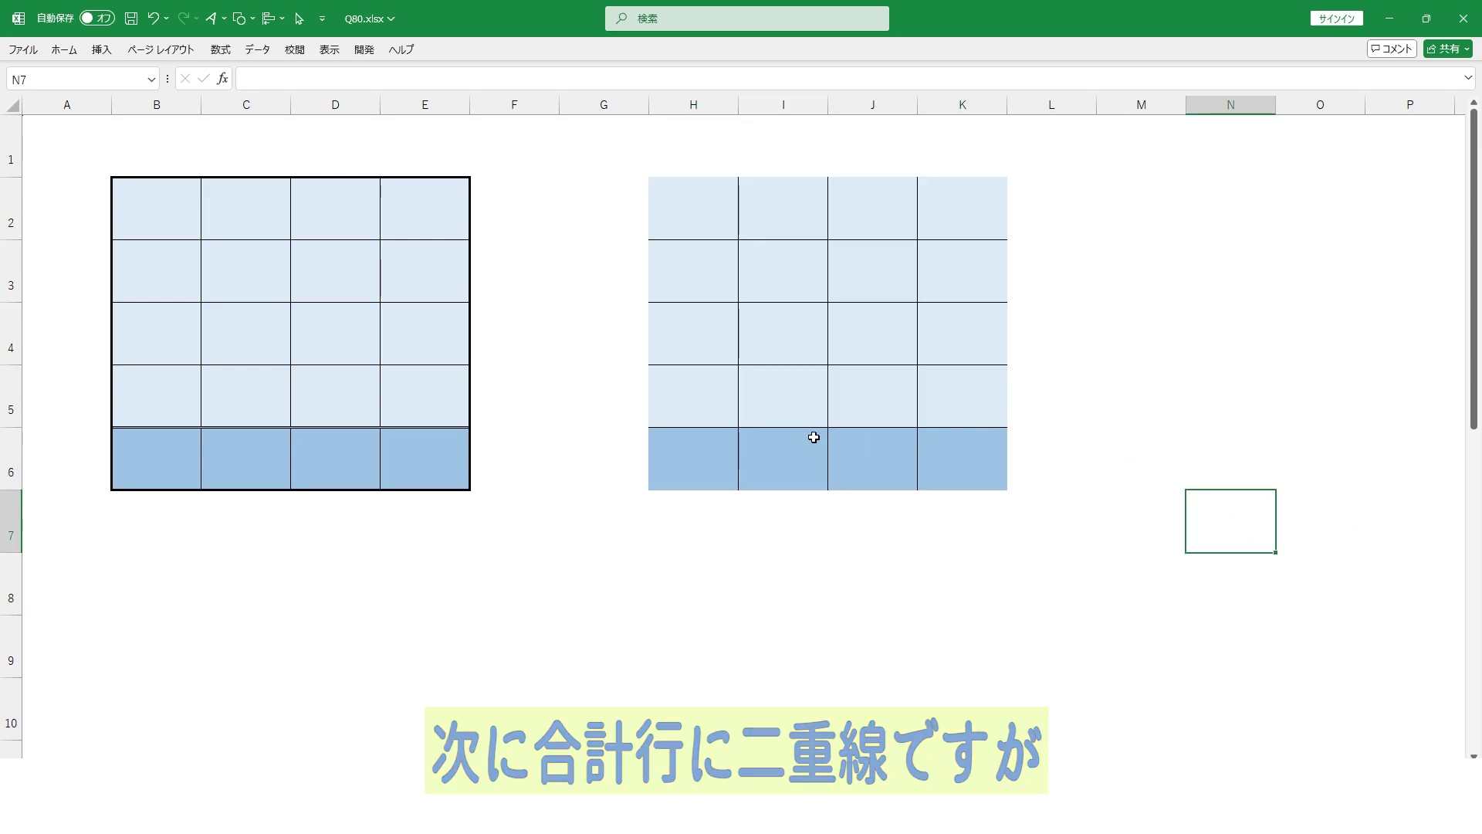
Give the total row H6:K6 a double-line top border.
drag(665, 400, 965, 397)
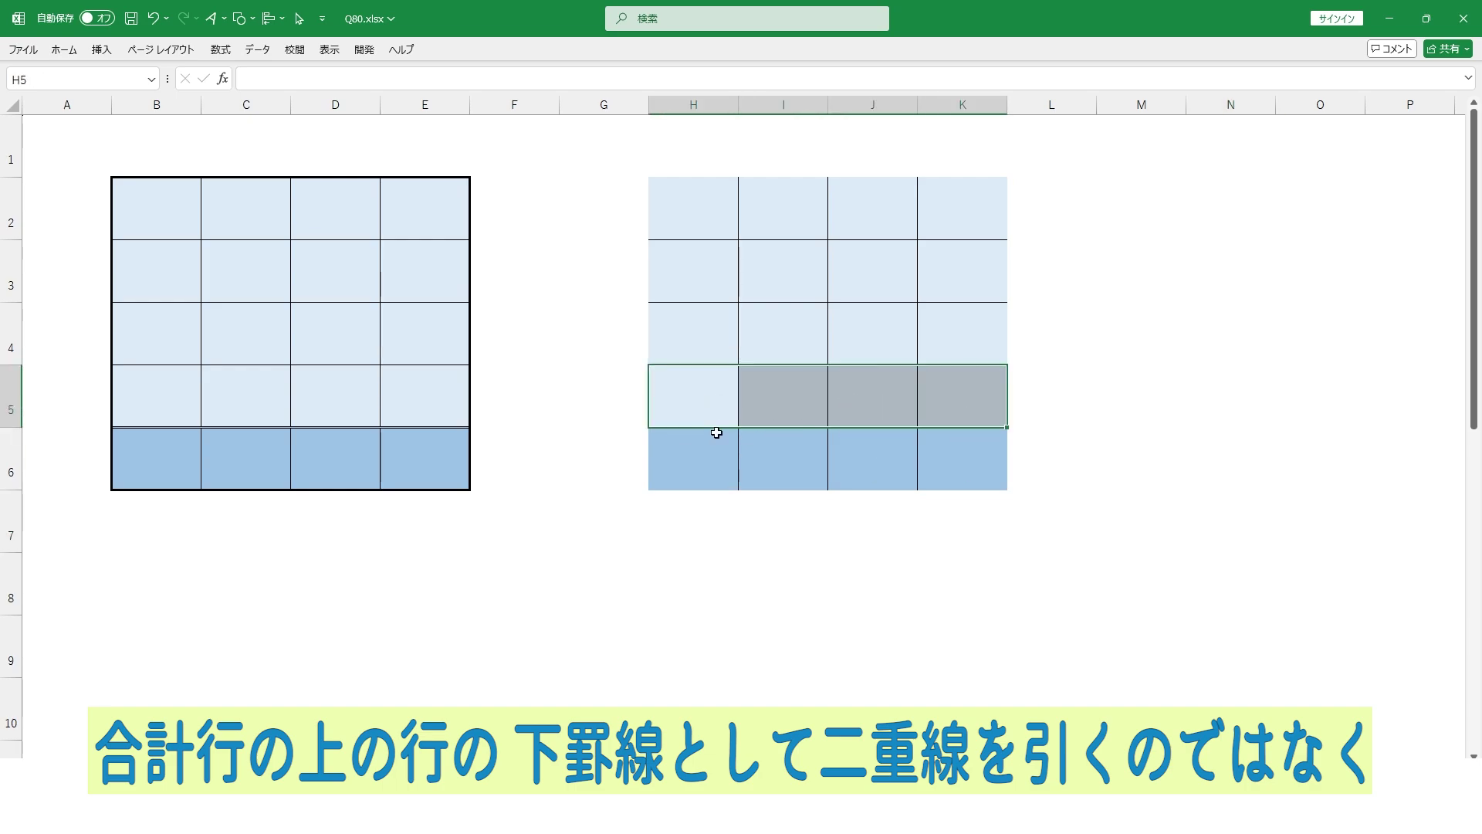
drag(701, 475, 971, 467)
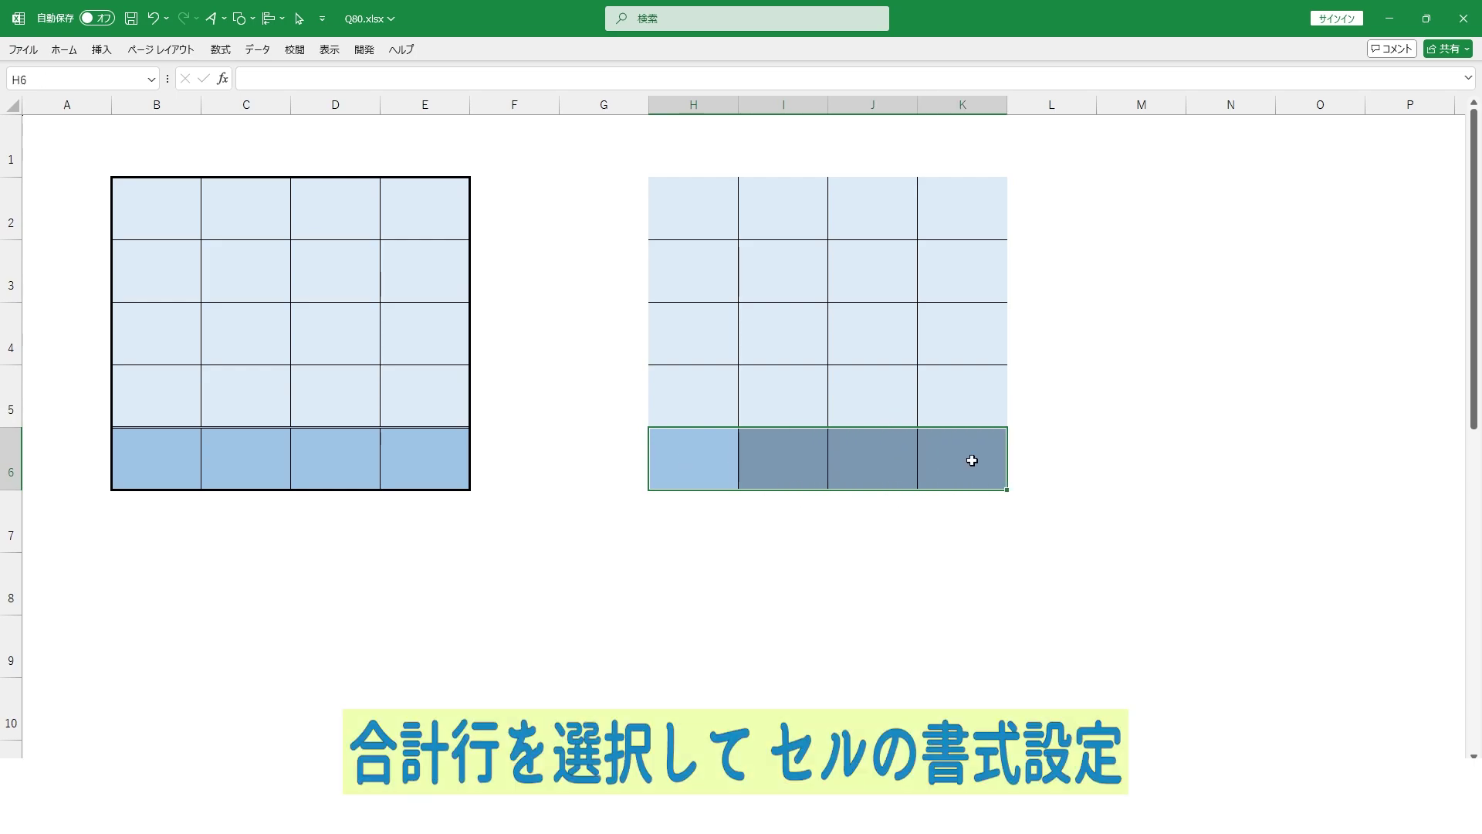
key(ctrl+1)
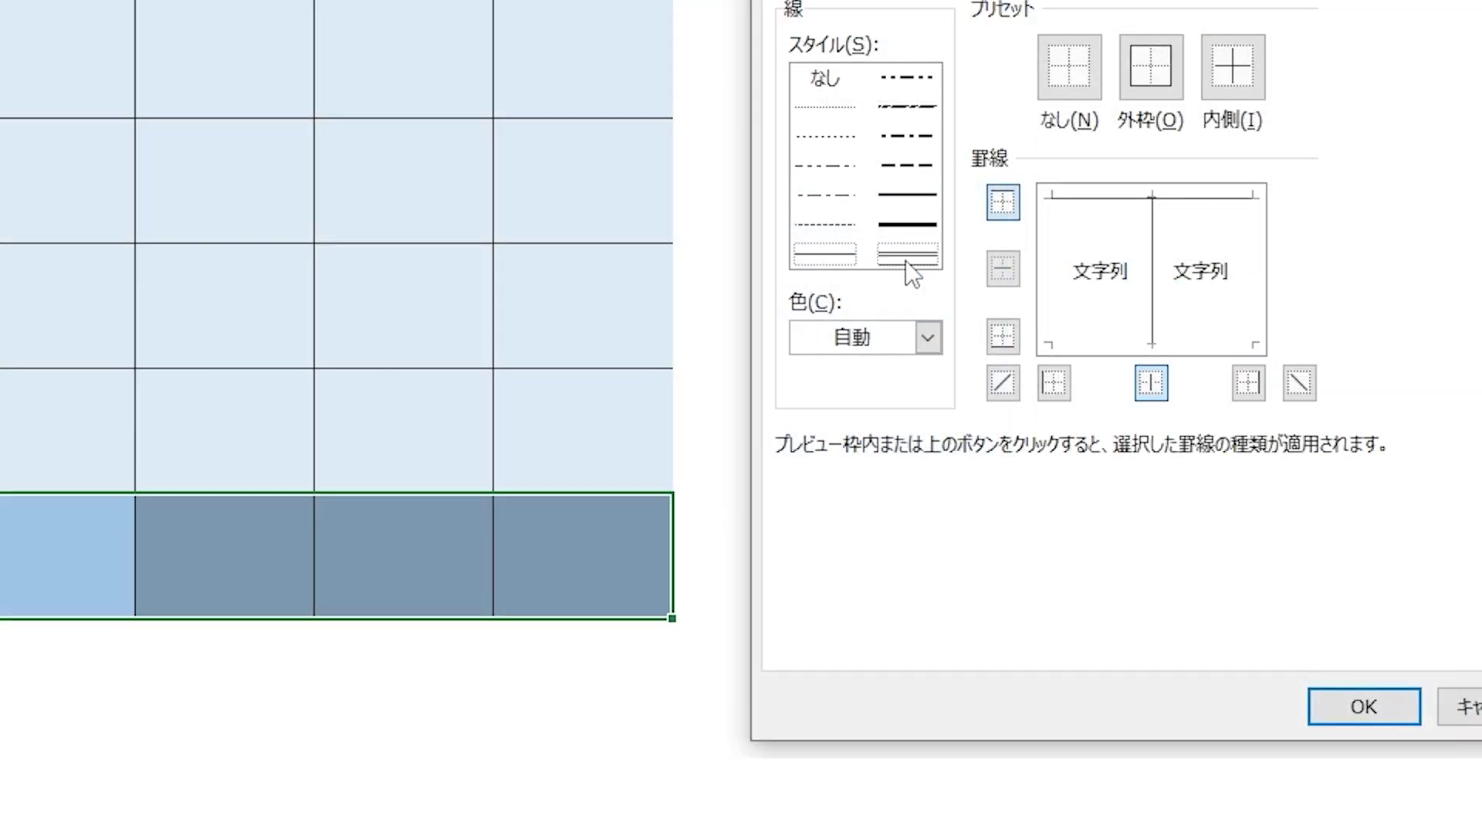
click(908, 257)
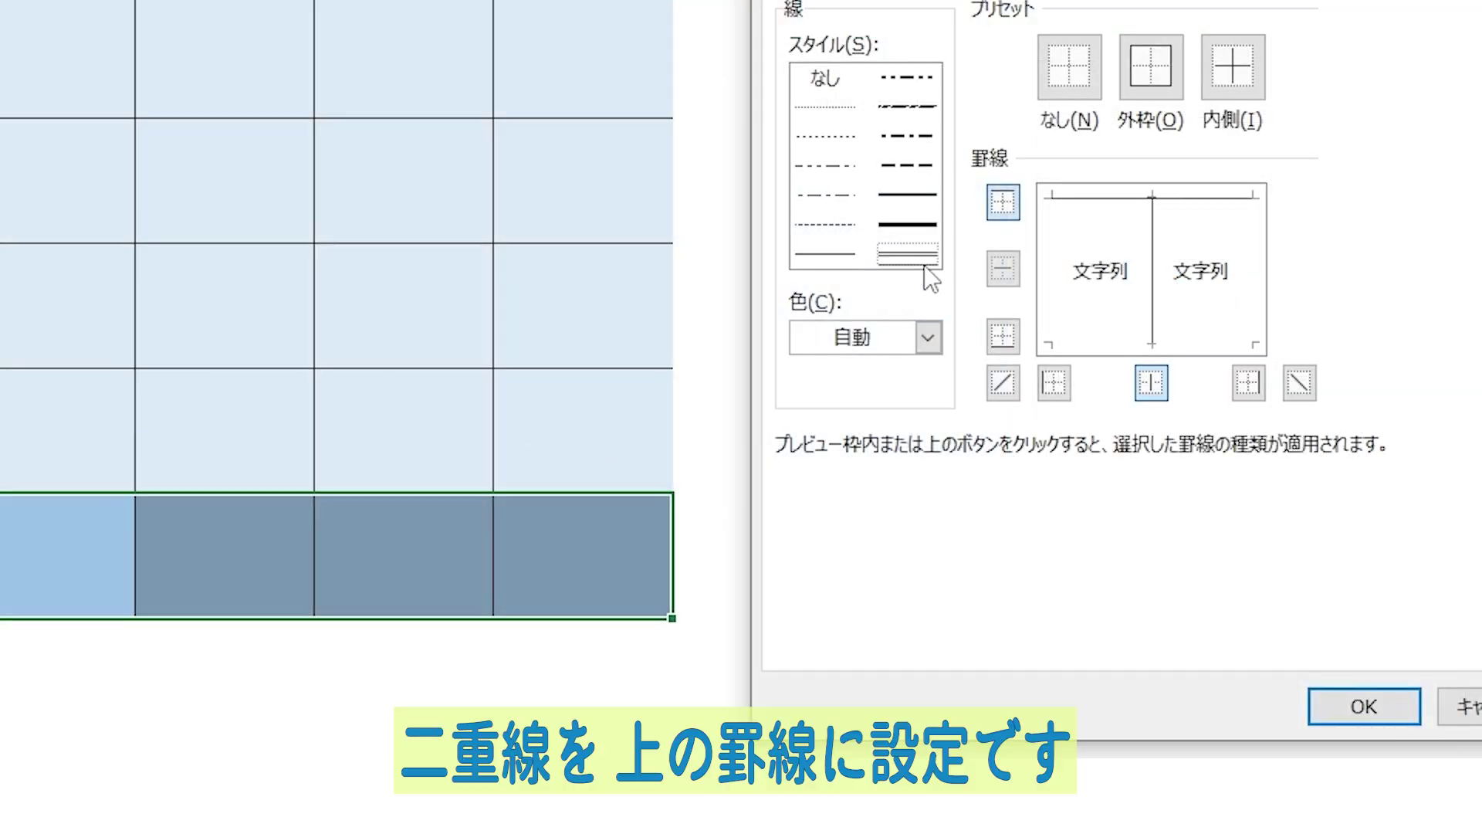
click(1087, 201)
click(1382, 708)
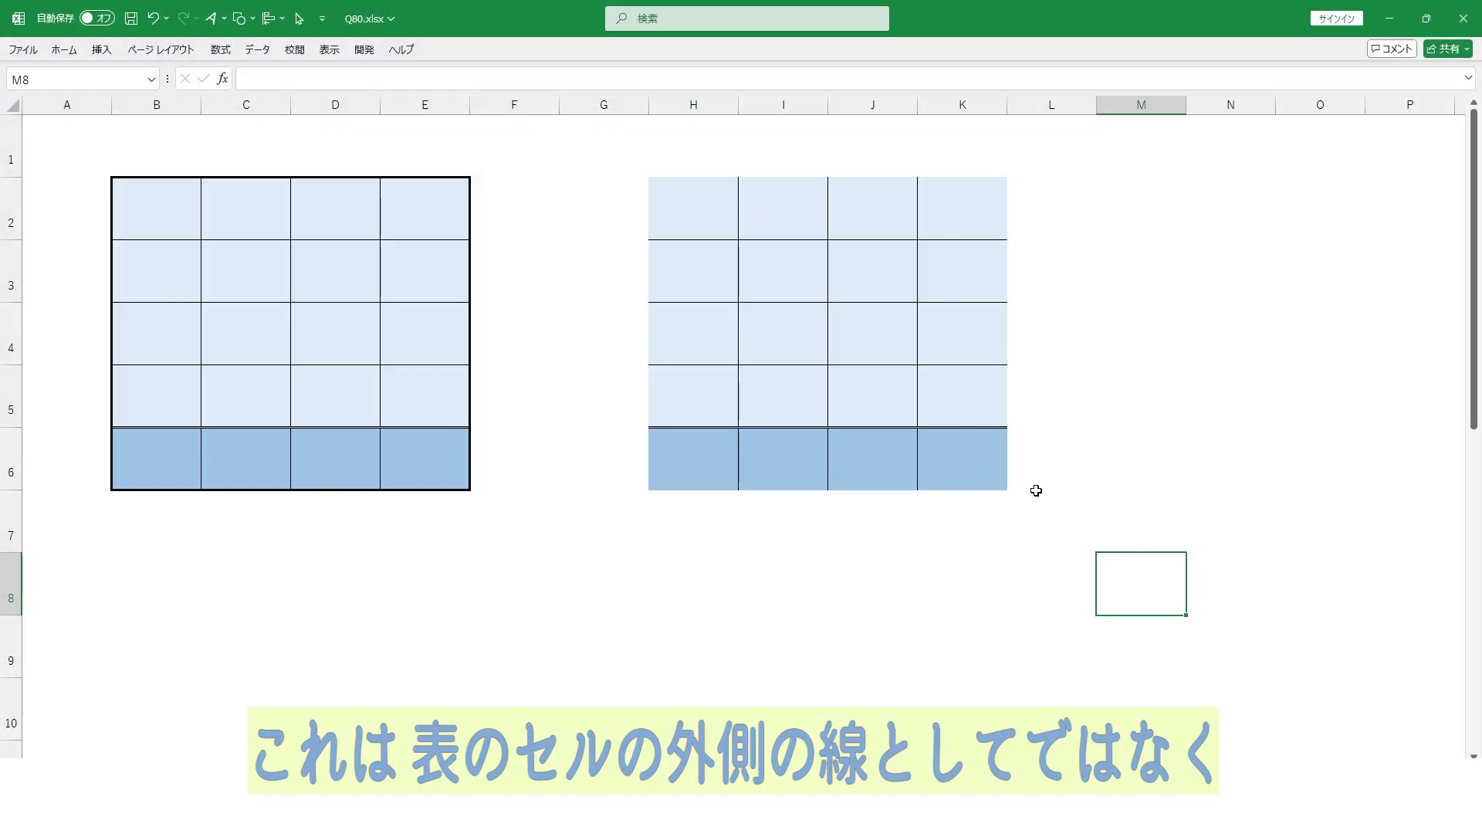
drag(680, 203, 988, 475)
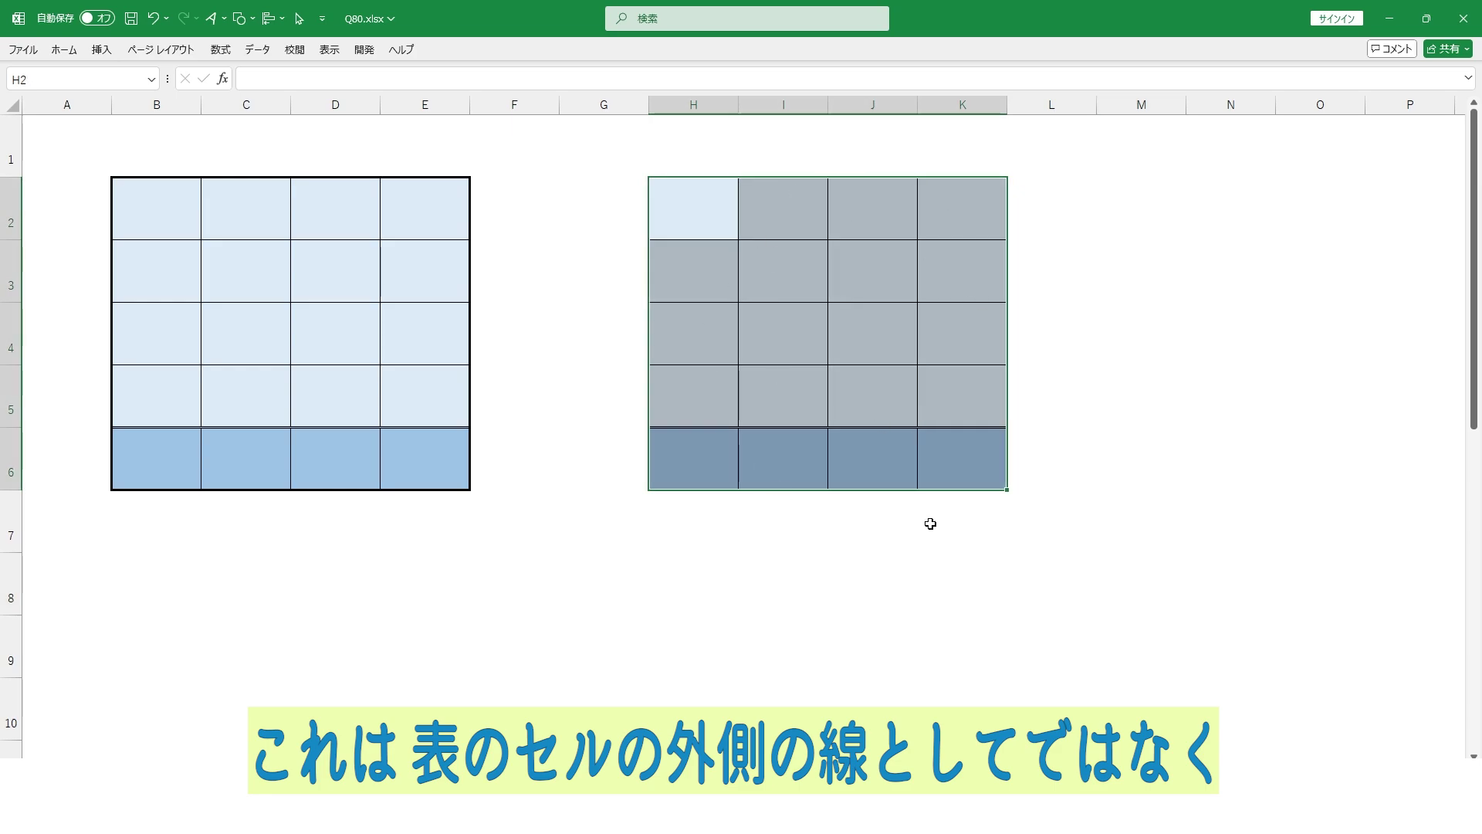
Give cells H1:K1 a thick bottom border above the right table.
key(Left)
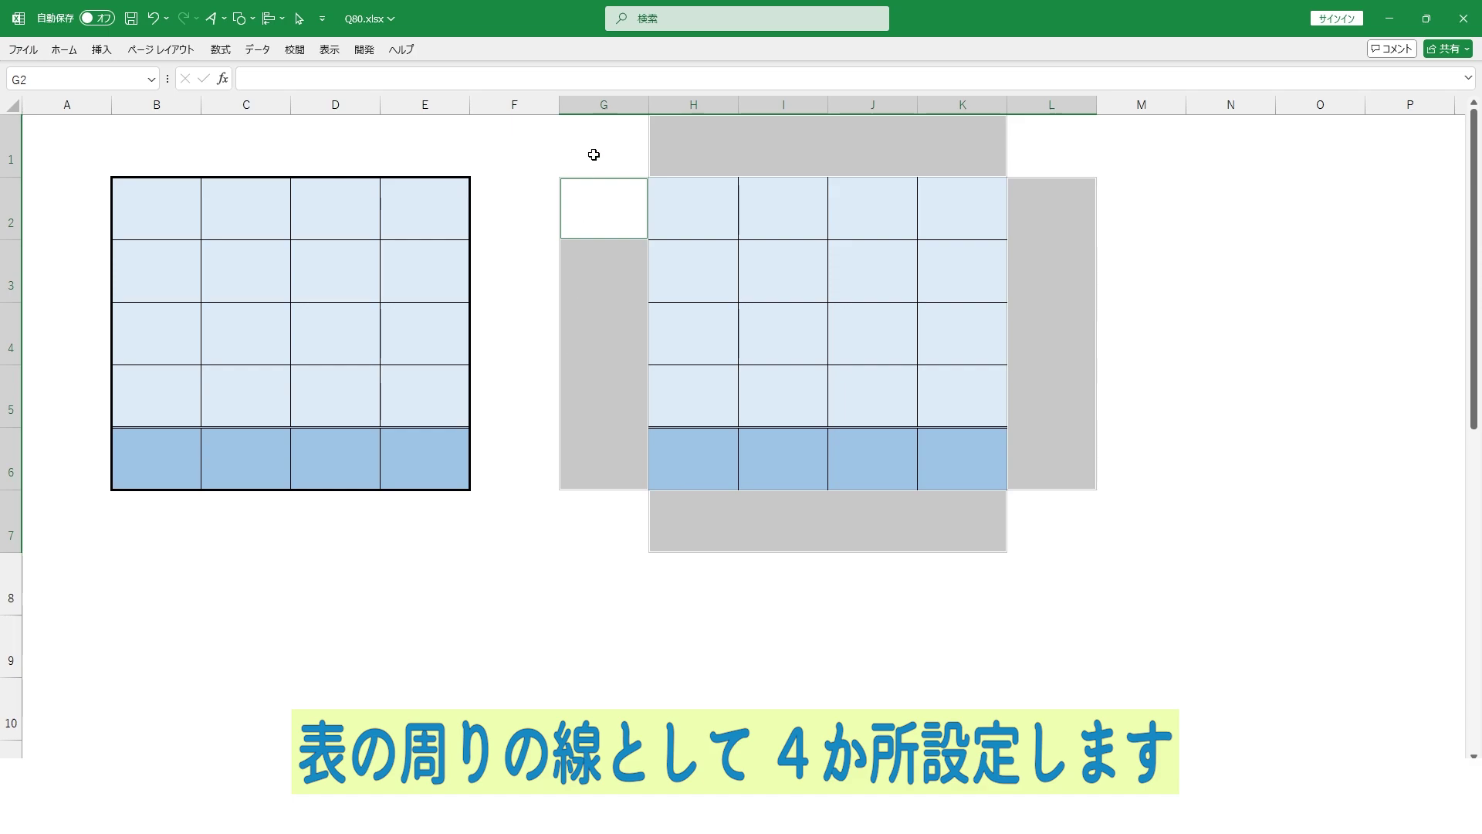
drag(691, 139, 957, 153)
key(ctrl+1)
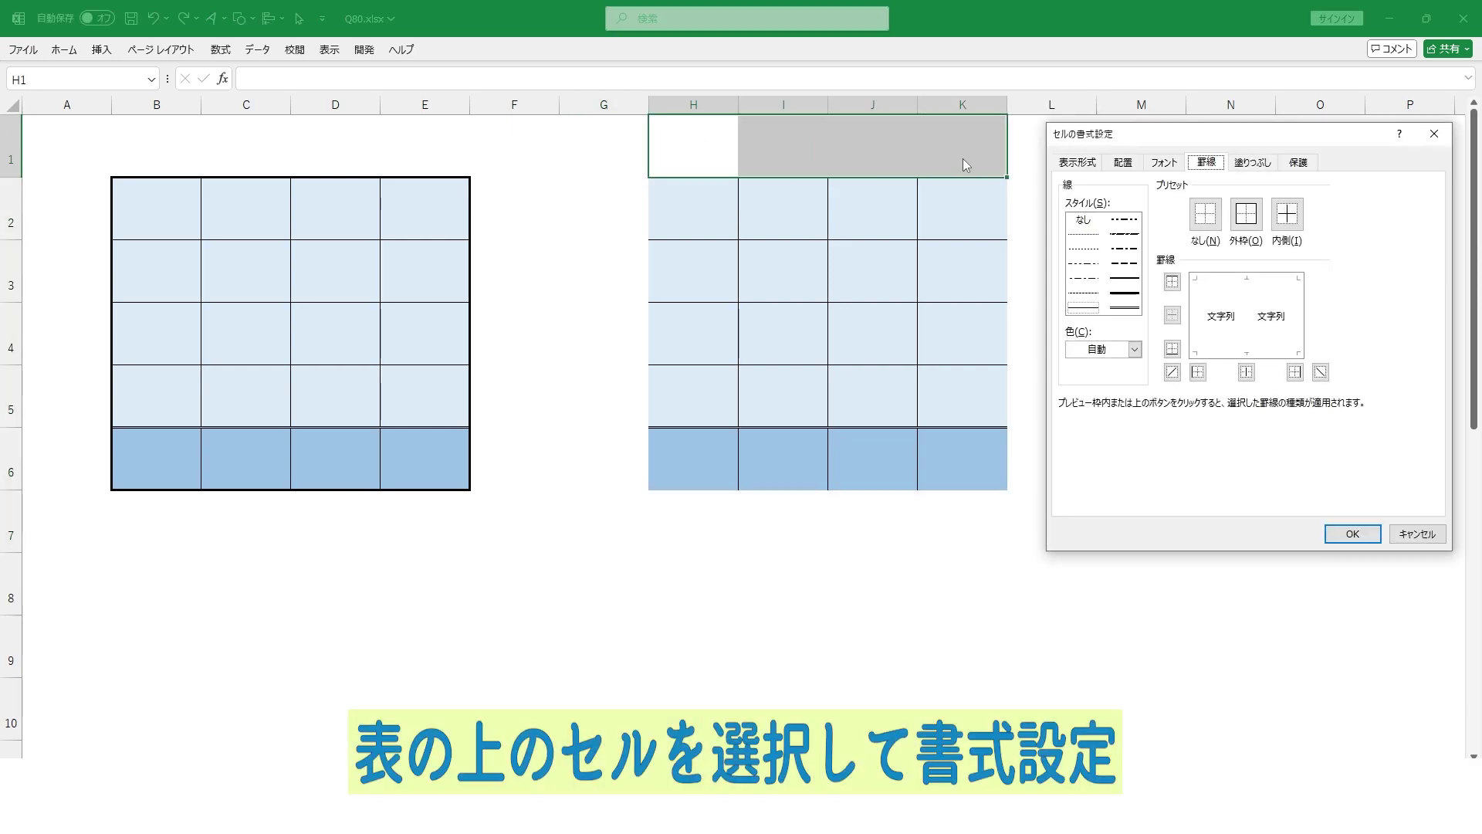
click(1180, 379)
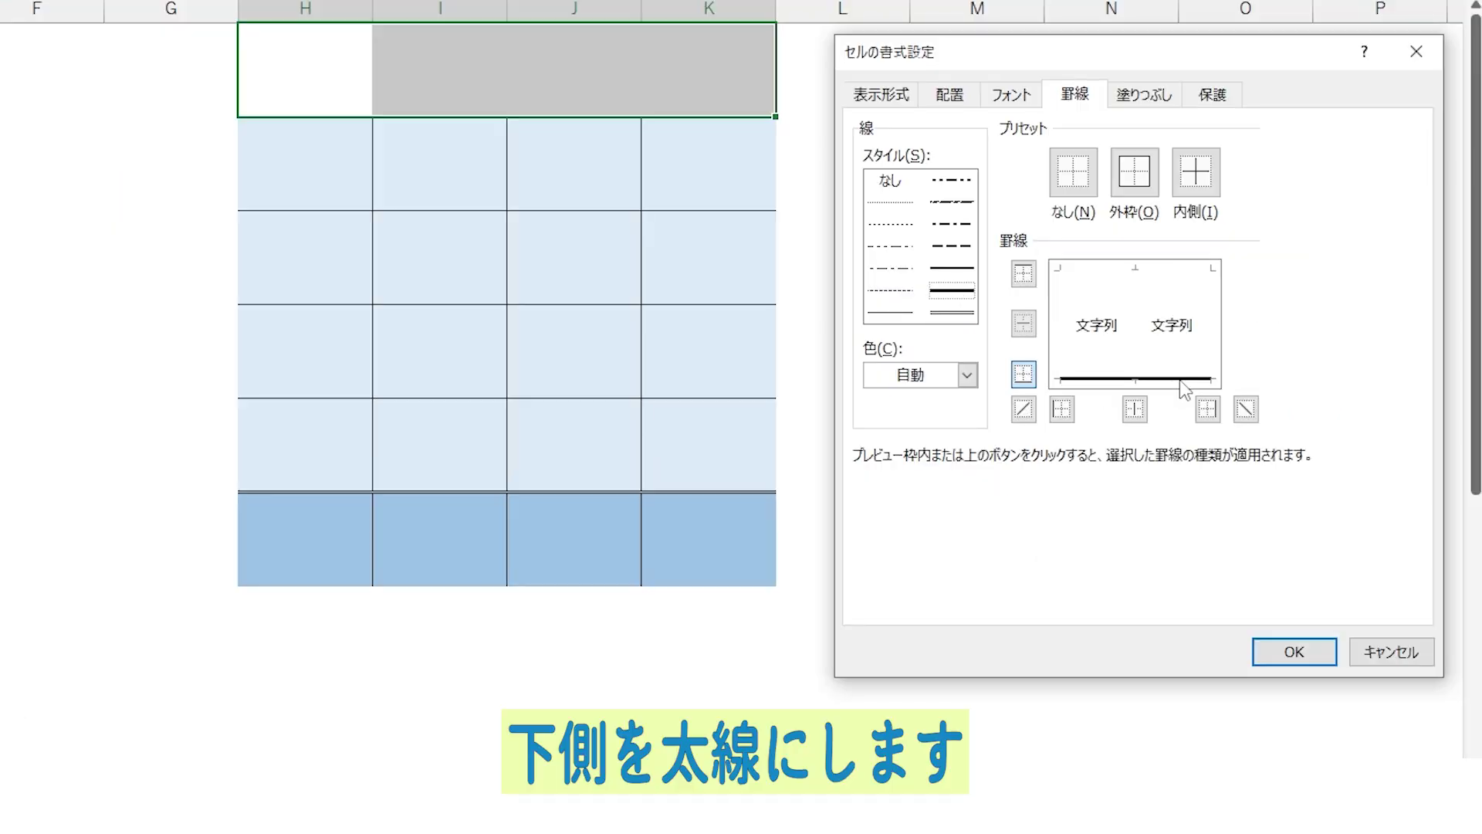
click(1294, 645)
Give the column L cells beside the right table a thick left border.
drag(831, 152, 837, 553)
key(ctrl+1)
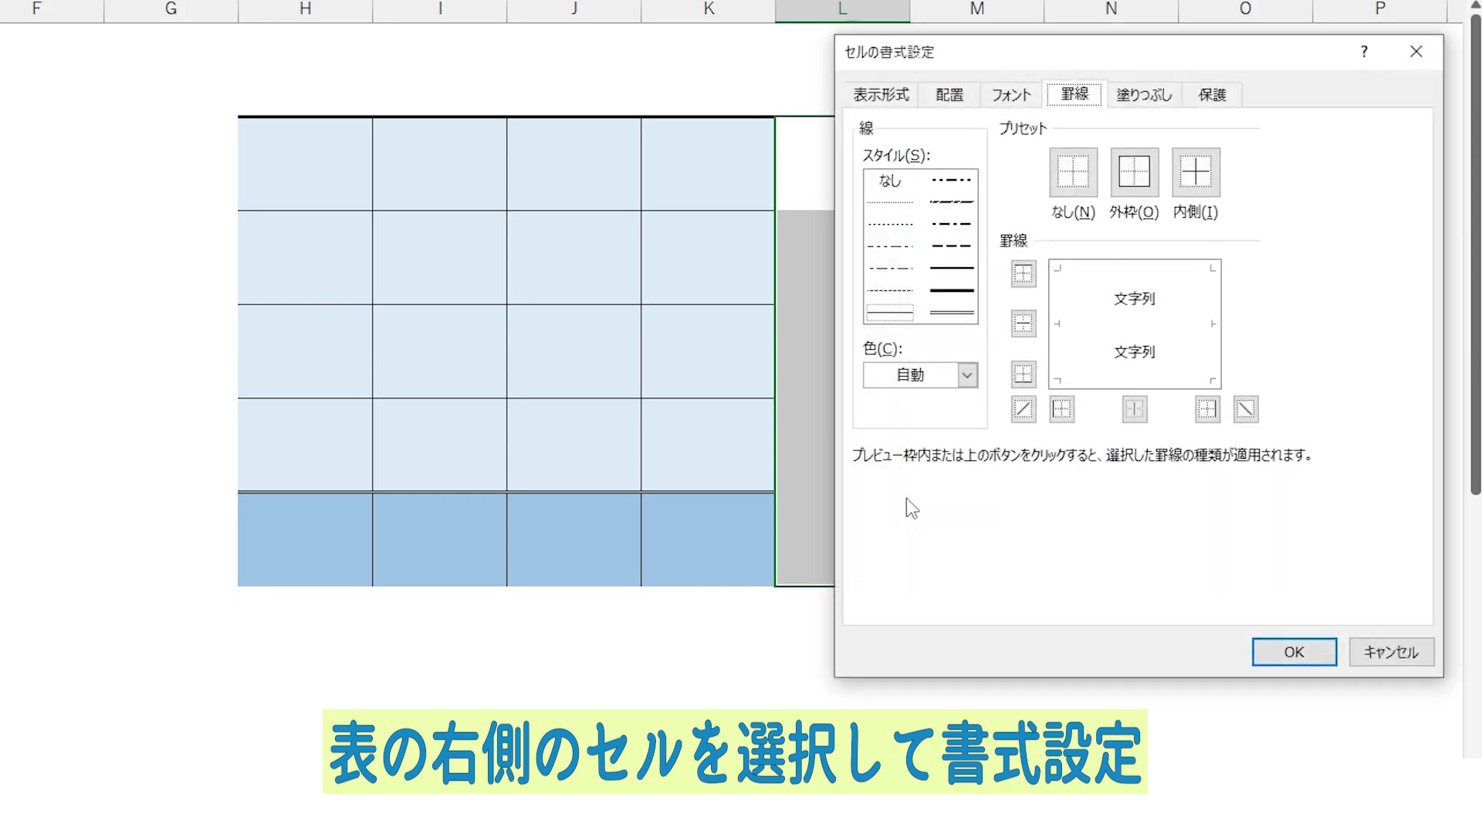
click(952, 290)
click(1063, 302)
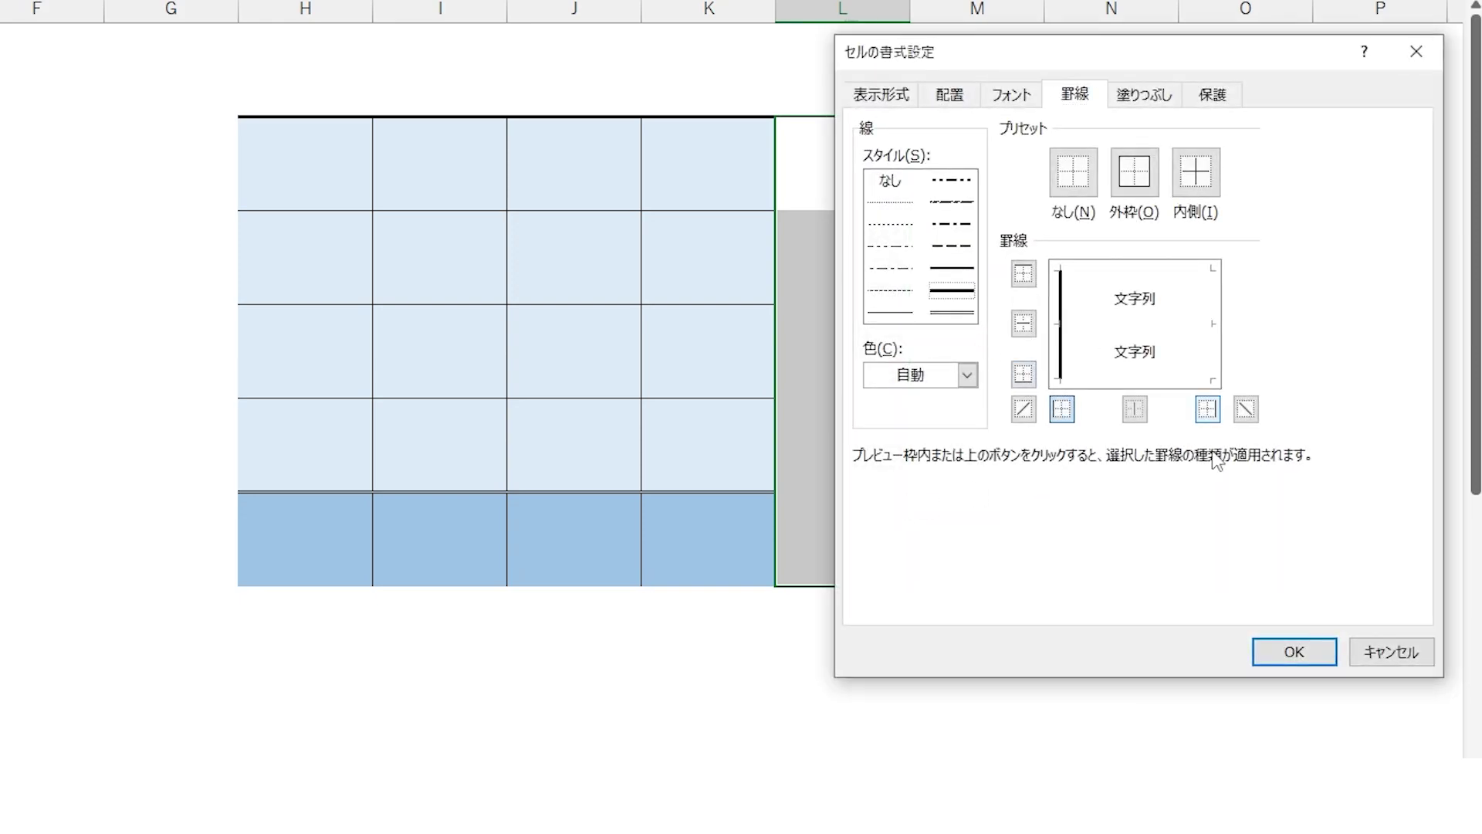
click(1294, 653)
Give cells H7:K7 below the right table a thick top border.
drag(279, 610, 655, 607)
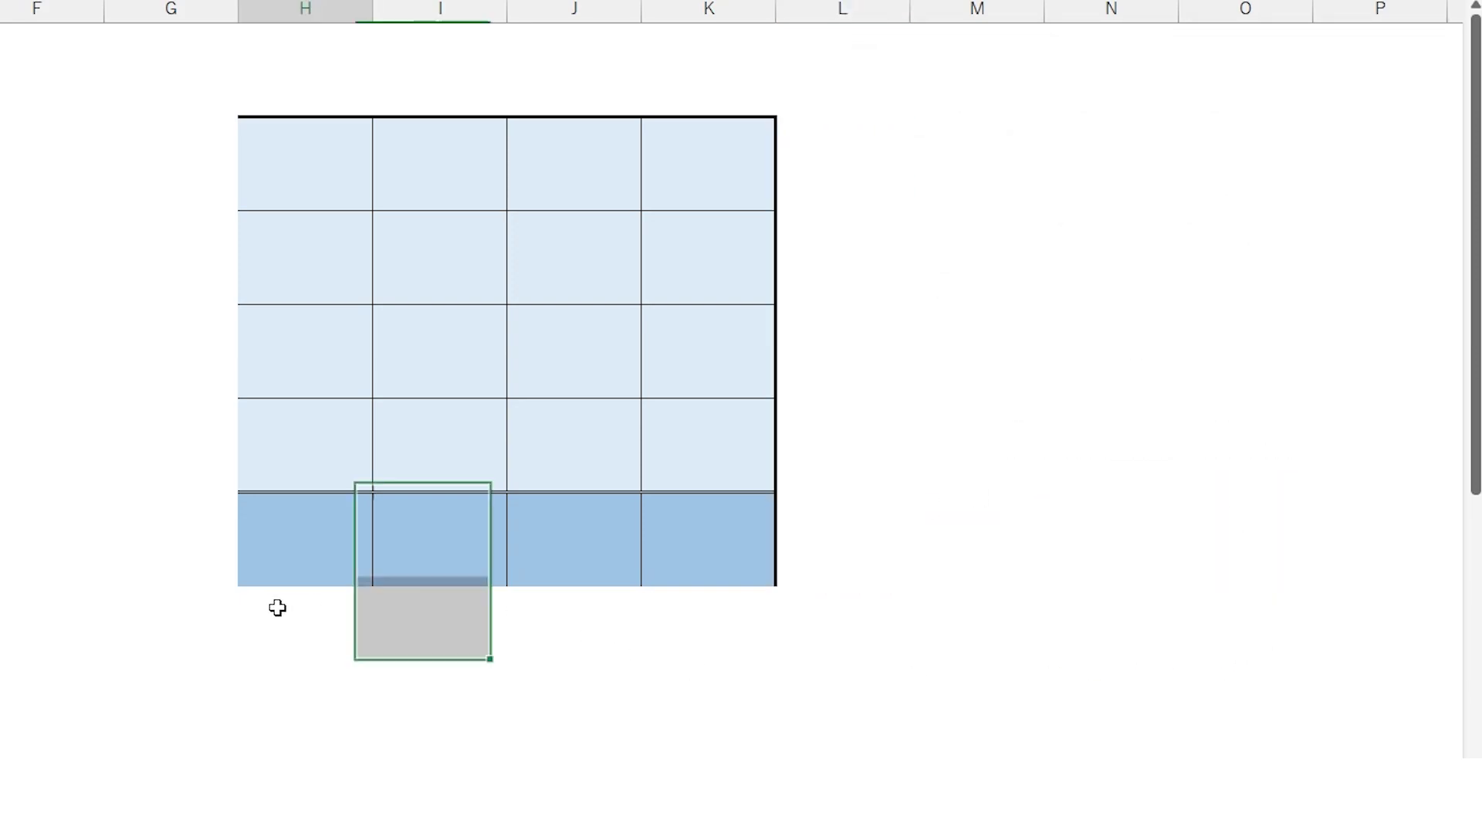
key(ctrl+1)
click(961, 290)
click(952, 290)
click(1143, 270)
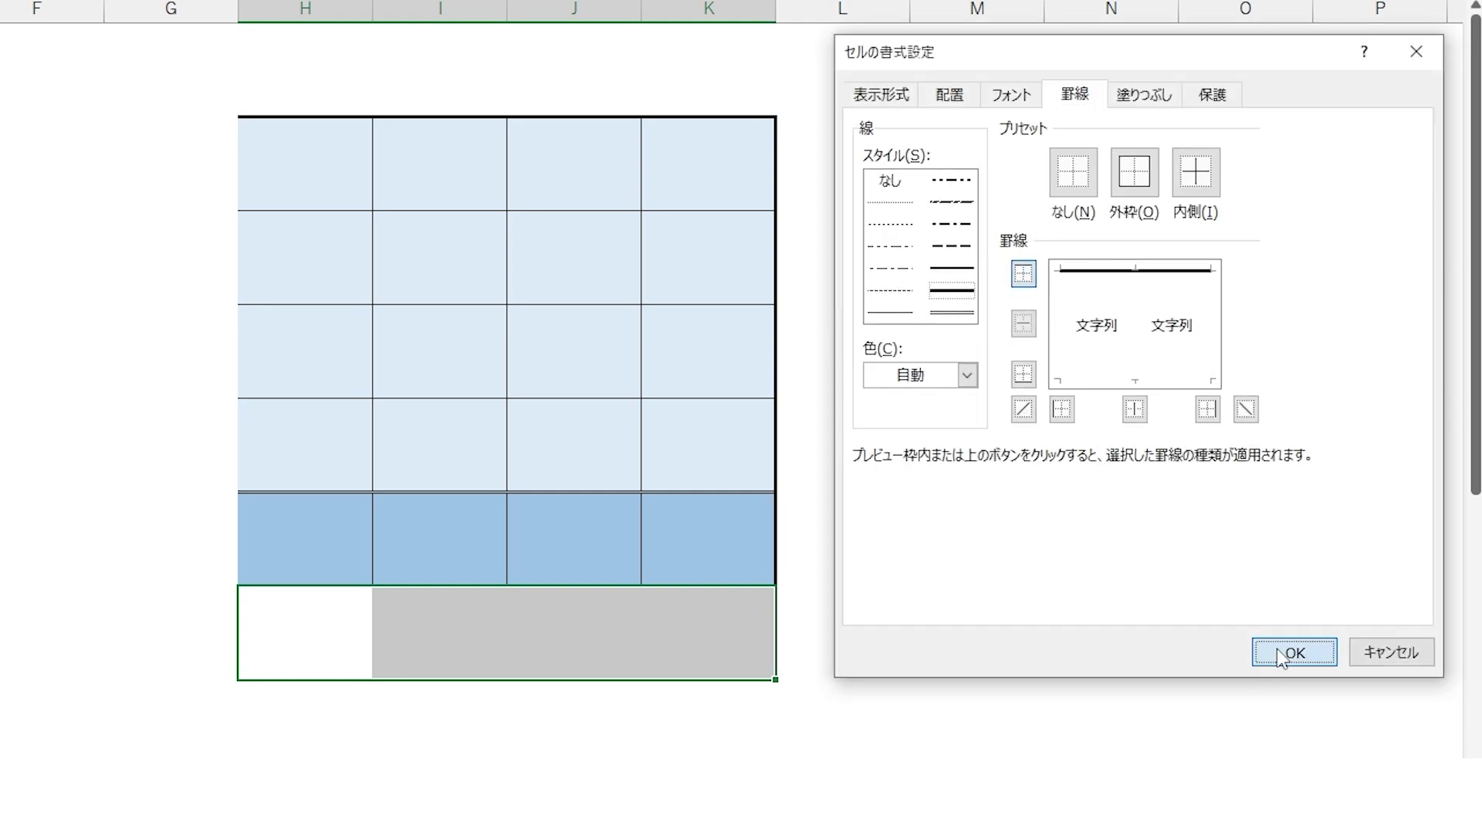
click(1285, 653)
Give the column G cells left of the right table a thick right border.
drag(207, 151, 211, 546)
key(ctrl+1)
click(960, 292)
click(1215, 301)
click(1294, 653)
click(1028, 710)
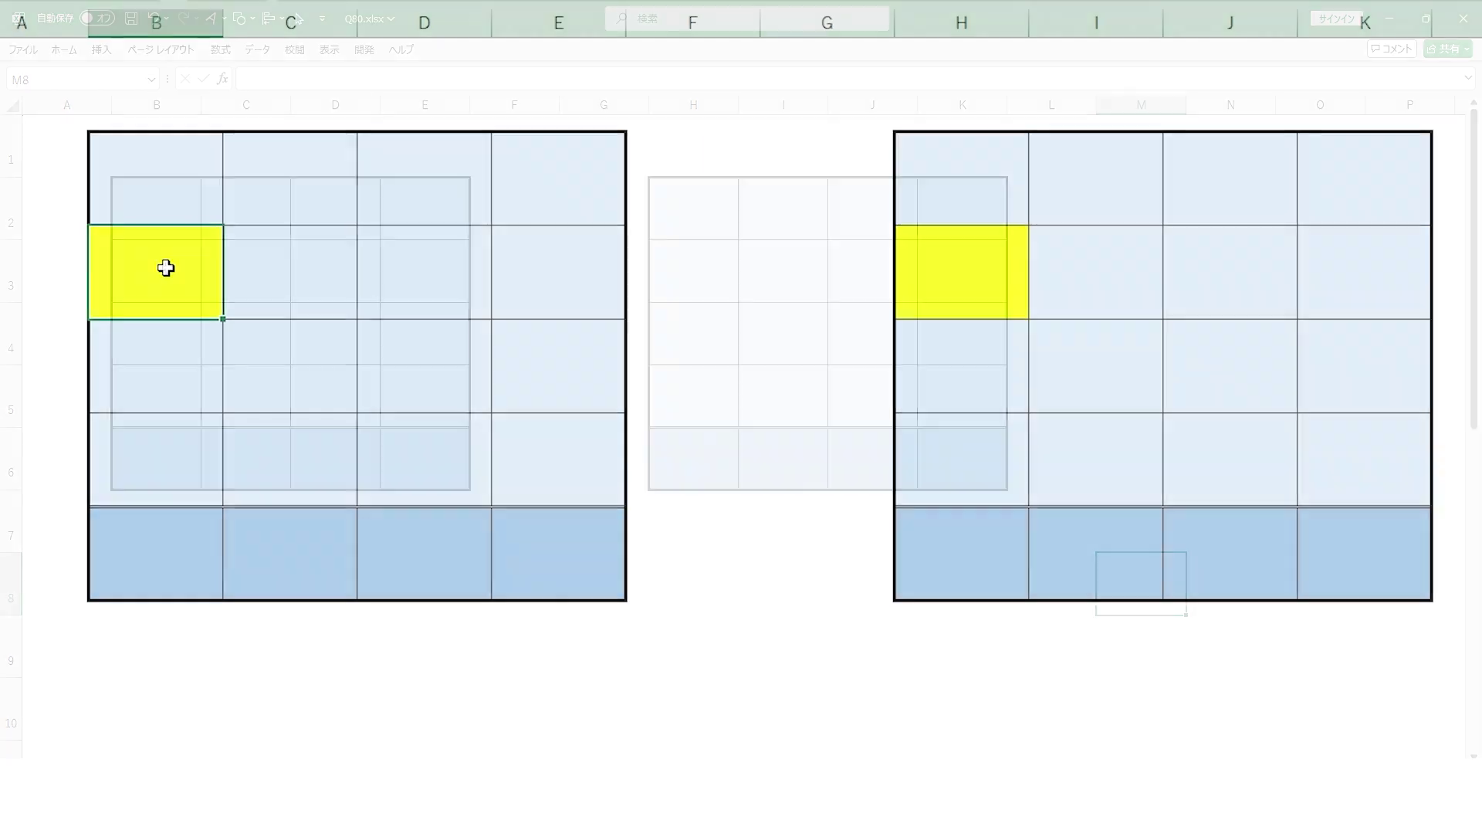
Copy yellow cell B3 and paste it into C3:E3.
click(334, 356)
drag(290, 272, 557, 262)
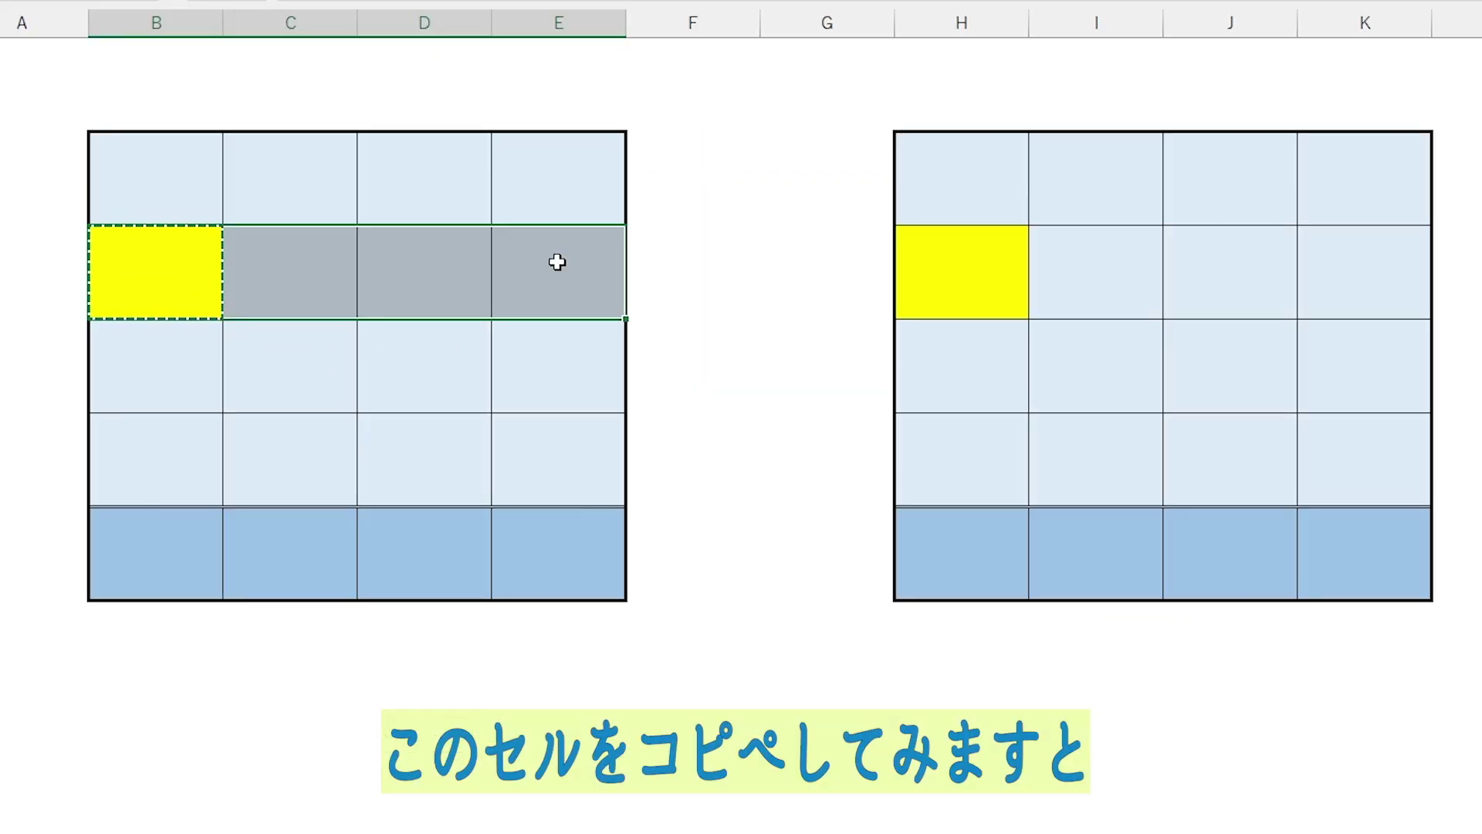
right_click(562, 259)
click(632, 415)
click(740, 664)
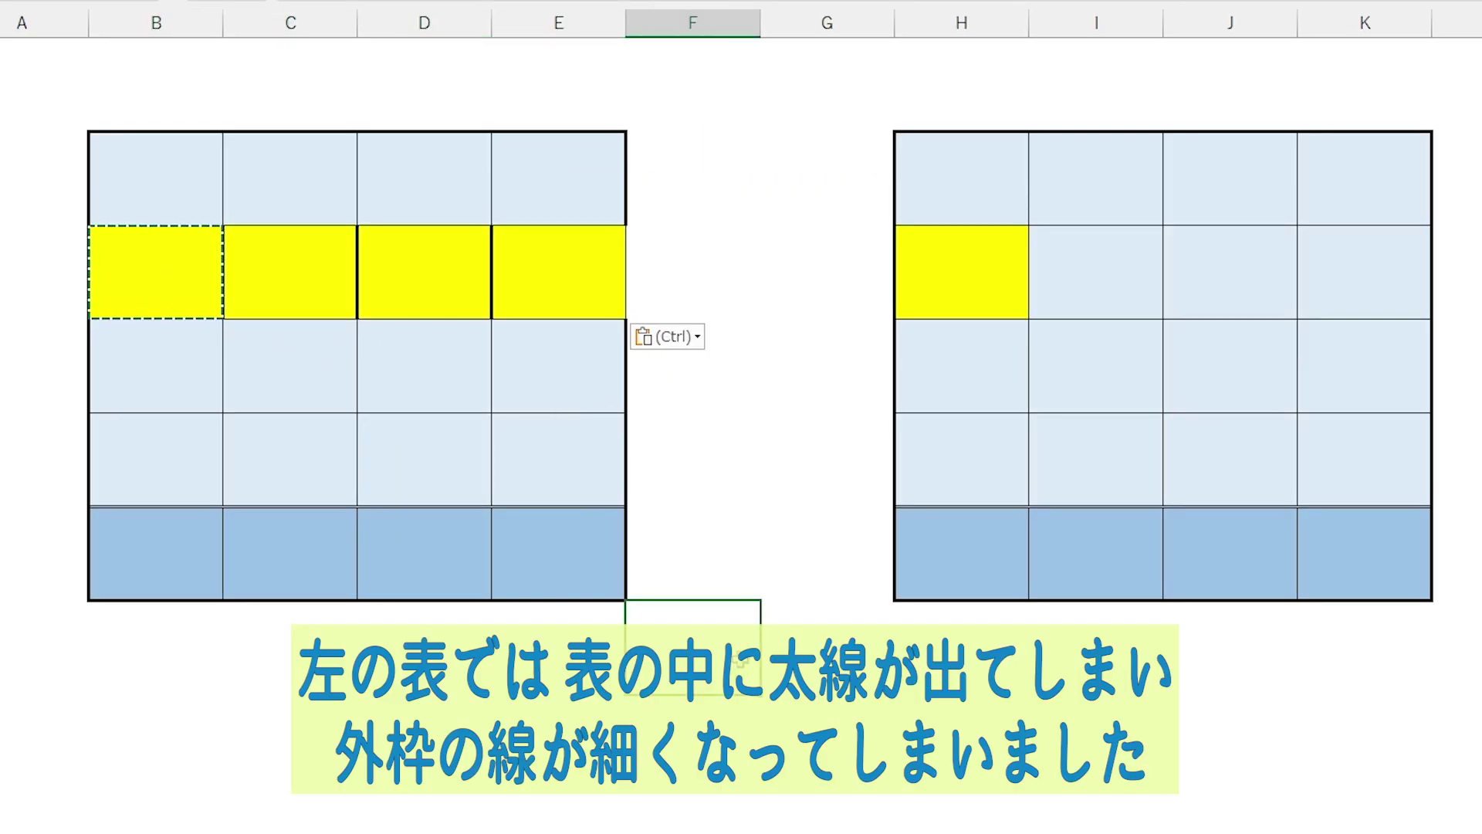
key(Escape)
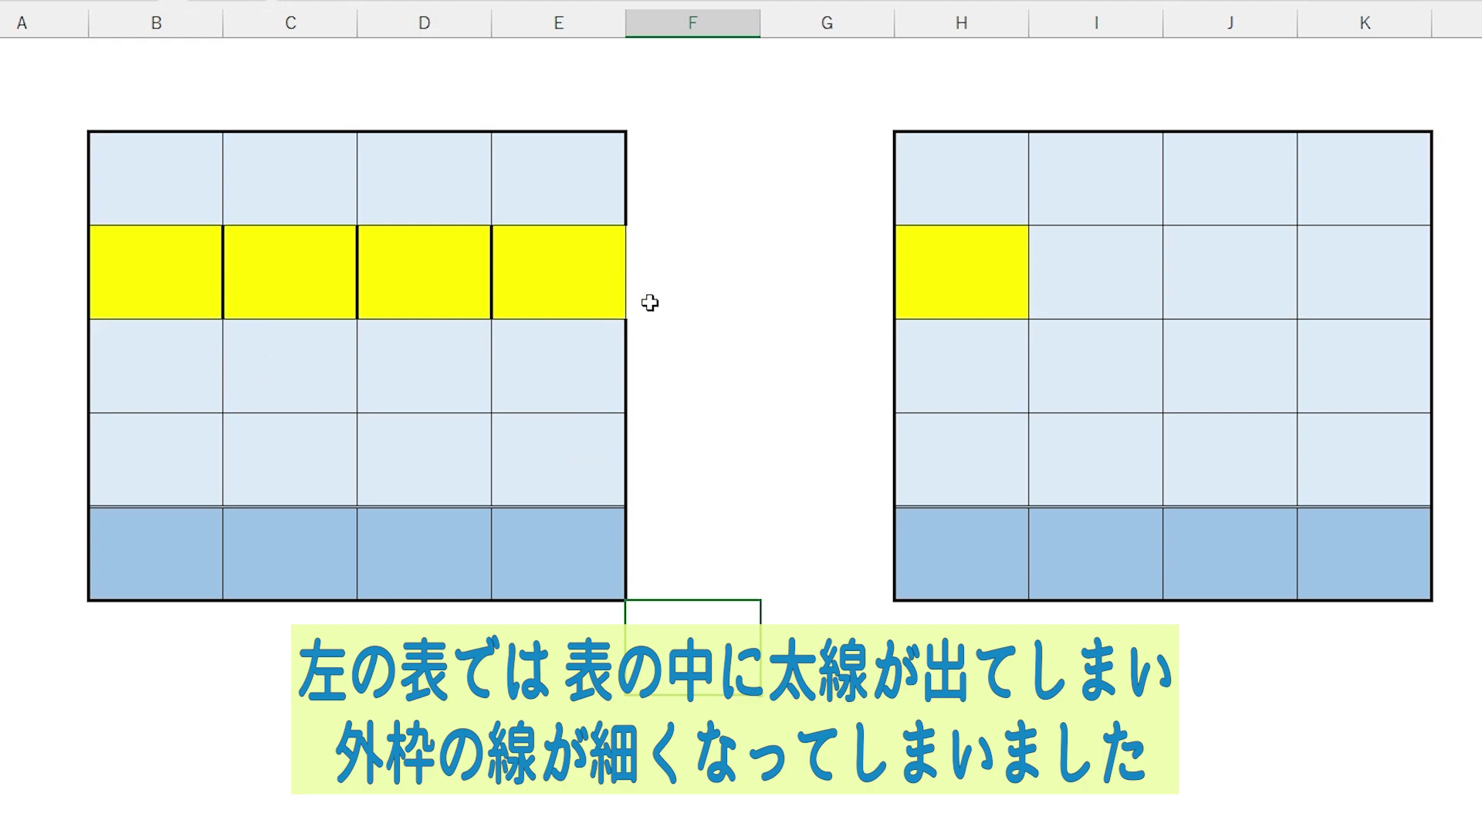
Copy yellow cell H3 and paste it into I3:K3.
right_click(954, 266)
click(993, 350)
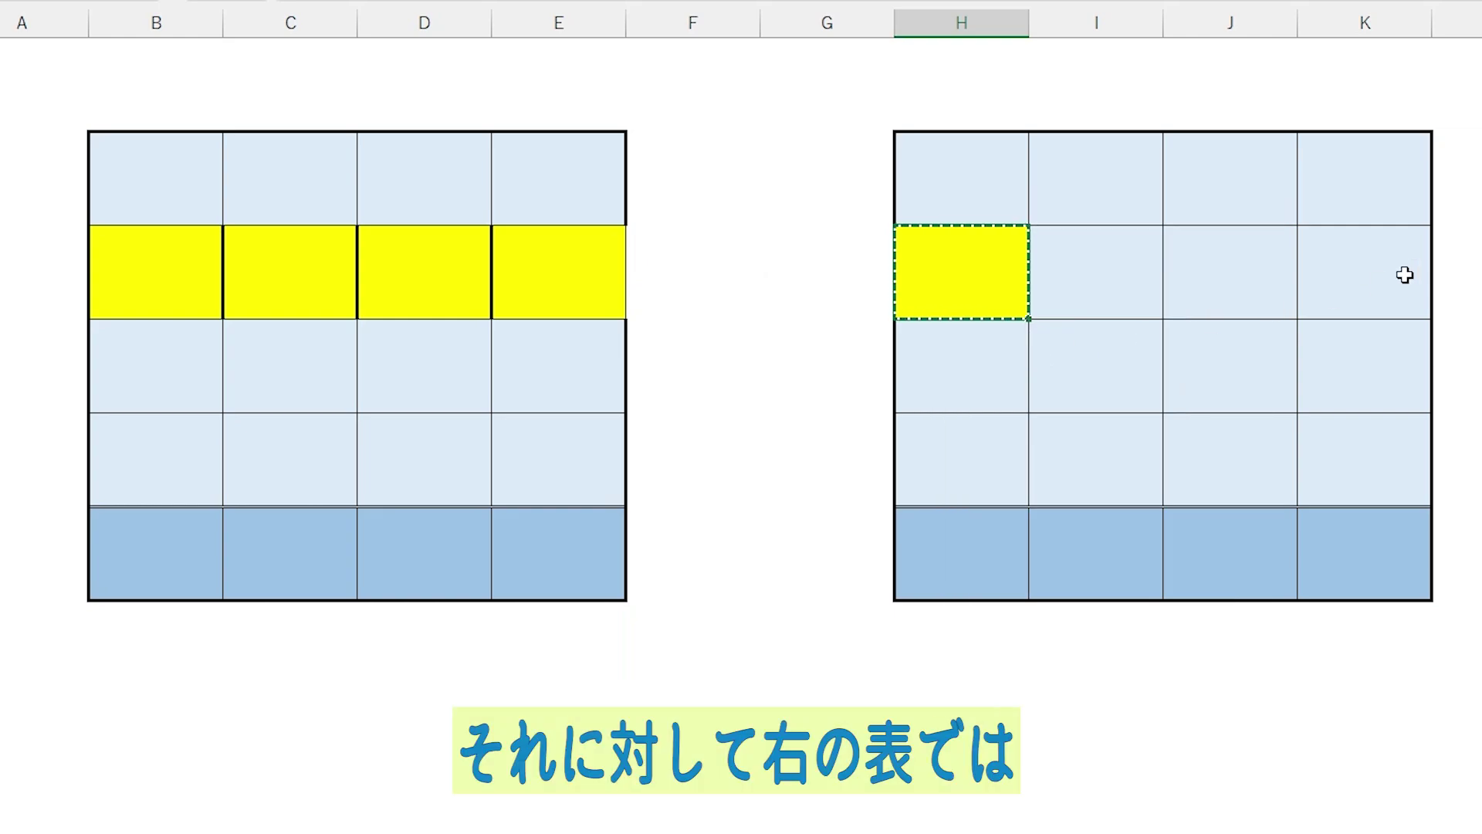
shift+click(1326, 287)
right_click(1326, 287)
click(1385, 438)
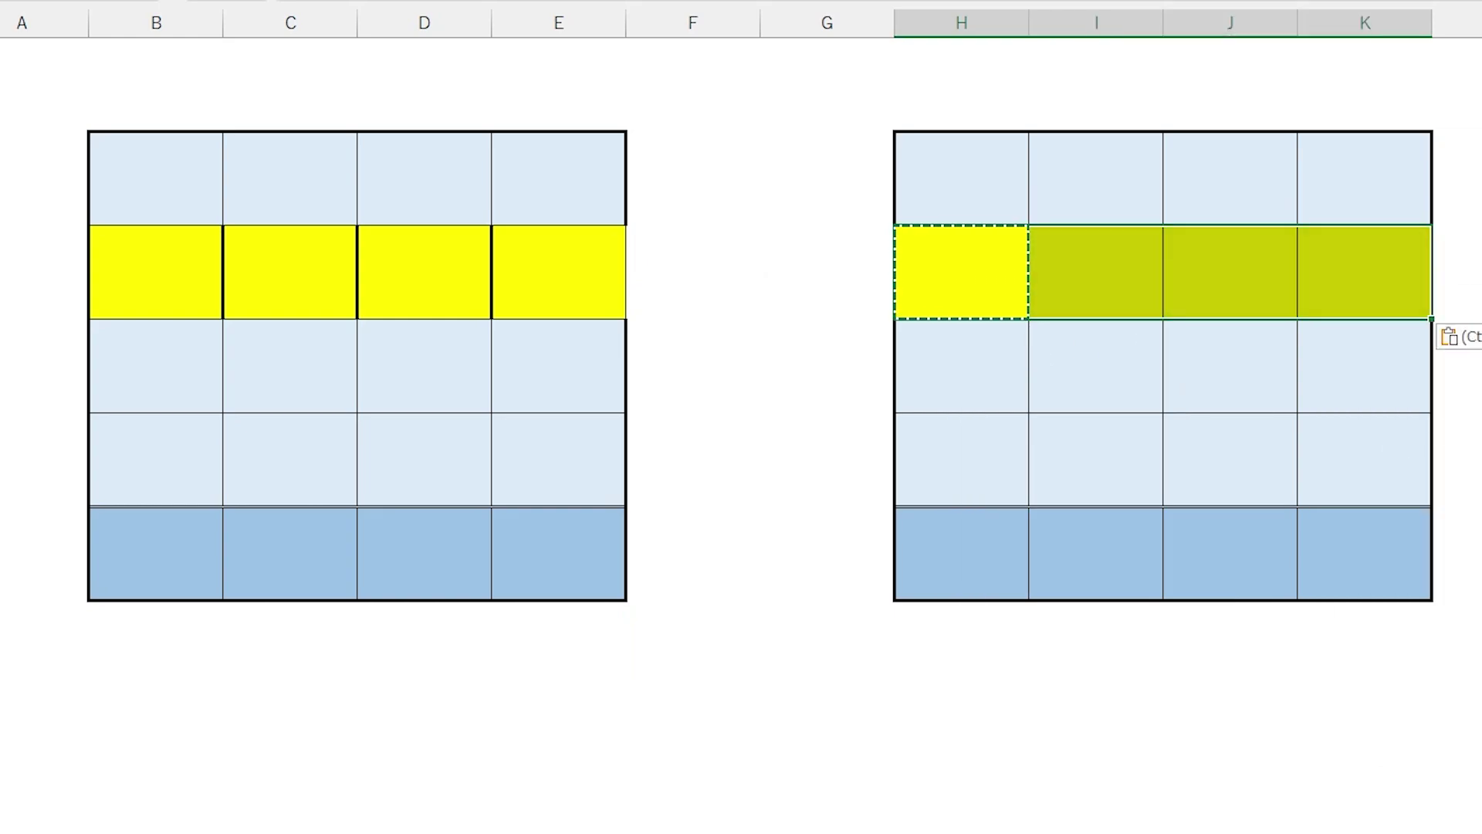
key(Escape)
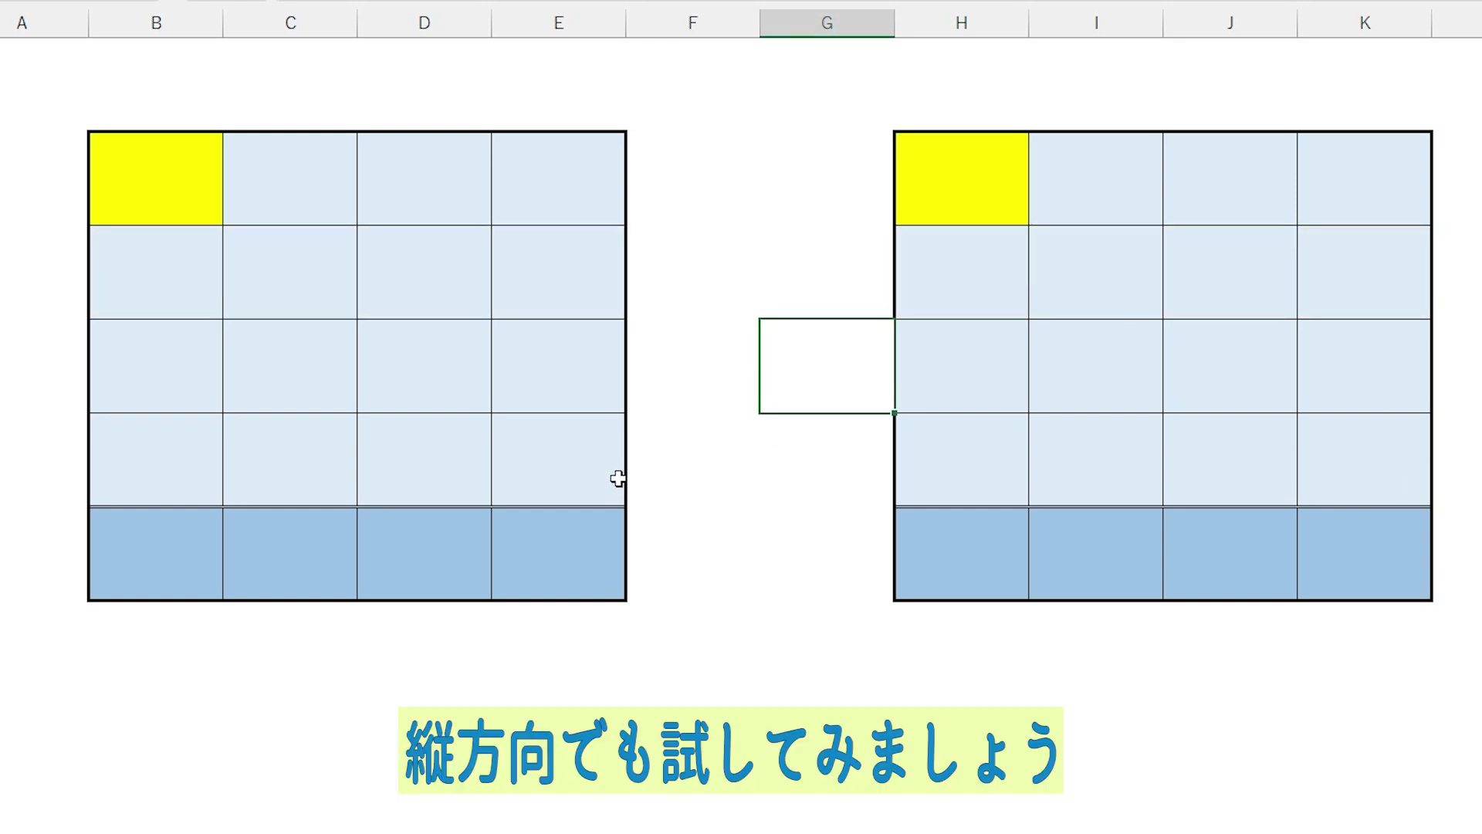
Copy the yellow cell B2 into B3:B5 in the left table.
click(156, 175)
right_click(157, 173)
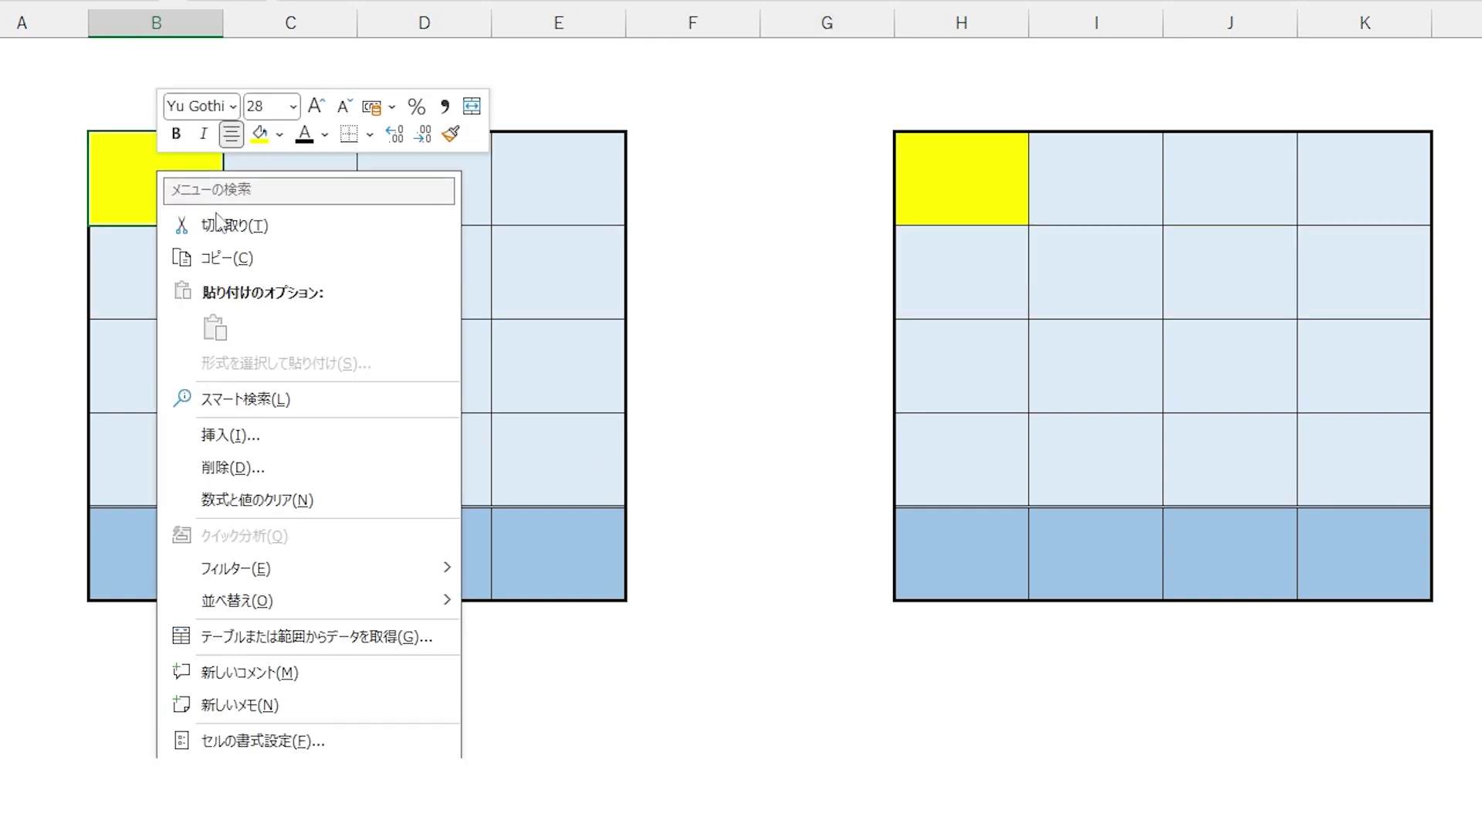
click(246, 271)
drag(176, 387, 177, 456)
right_click(179, 457)
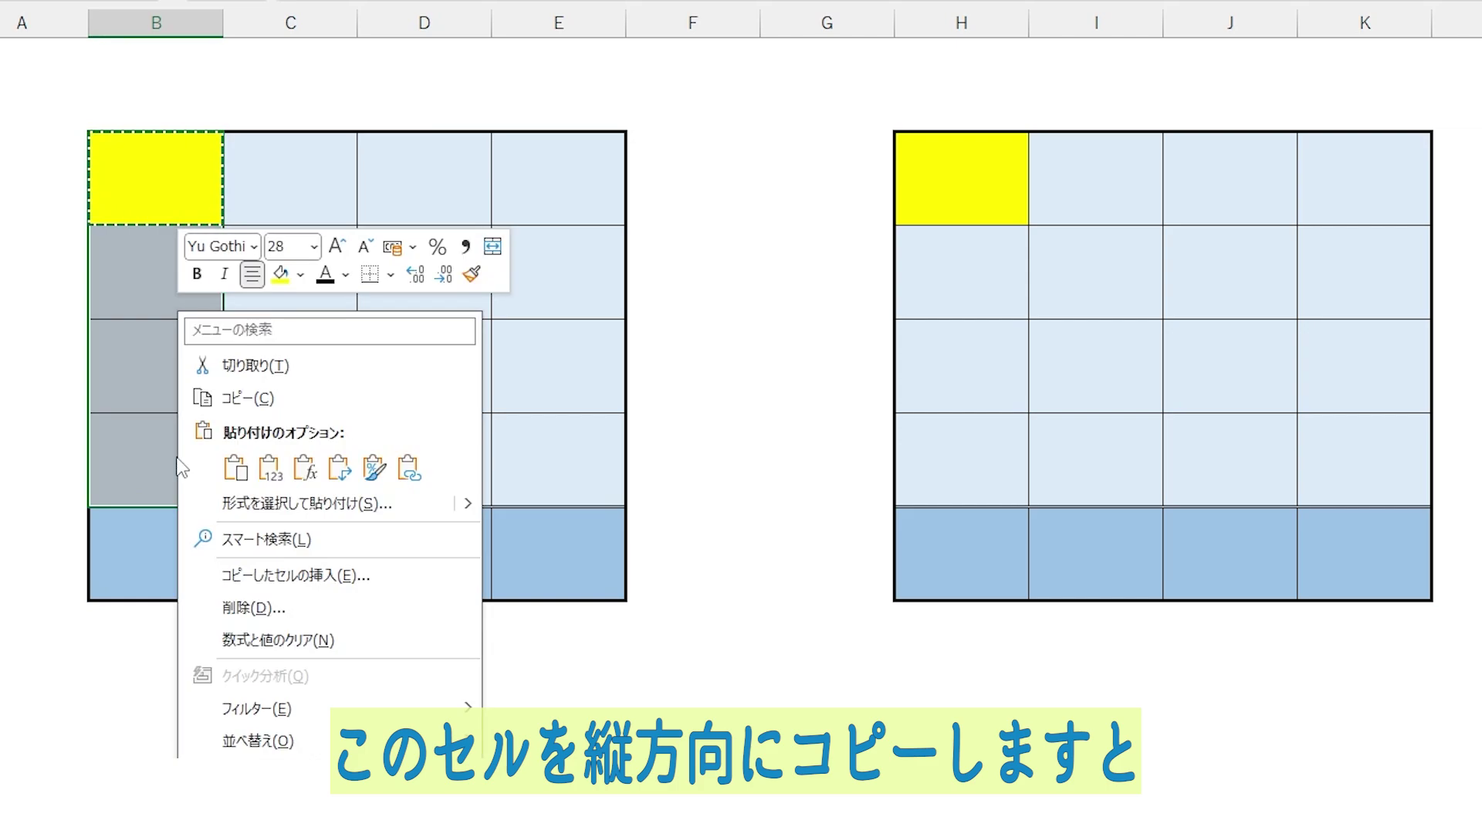
click(235, 467)
click(627, 749)
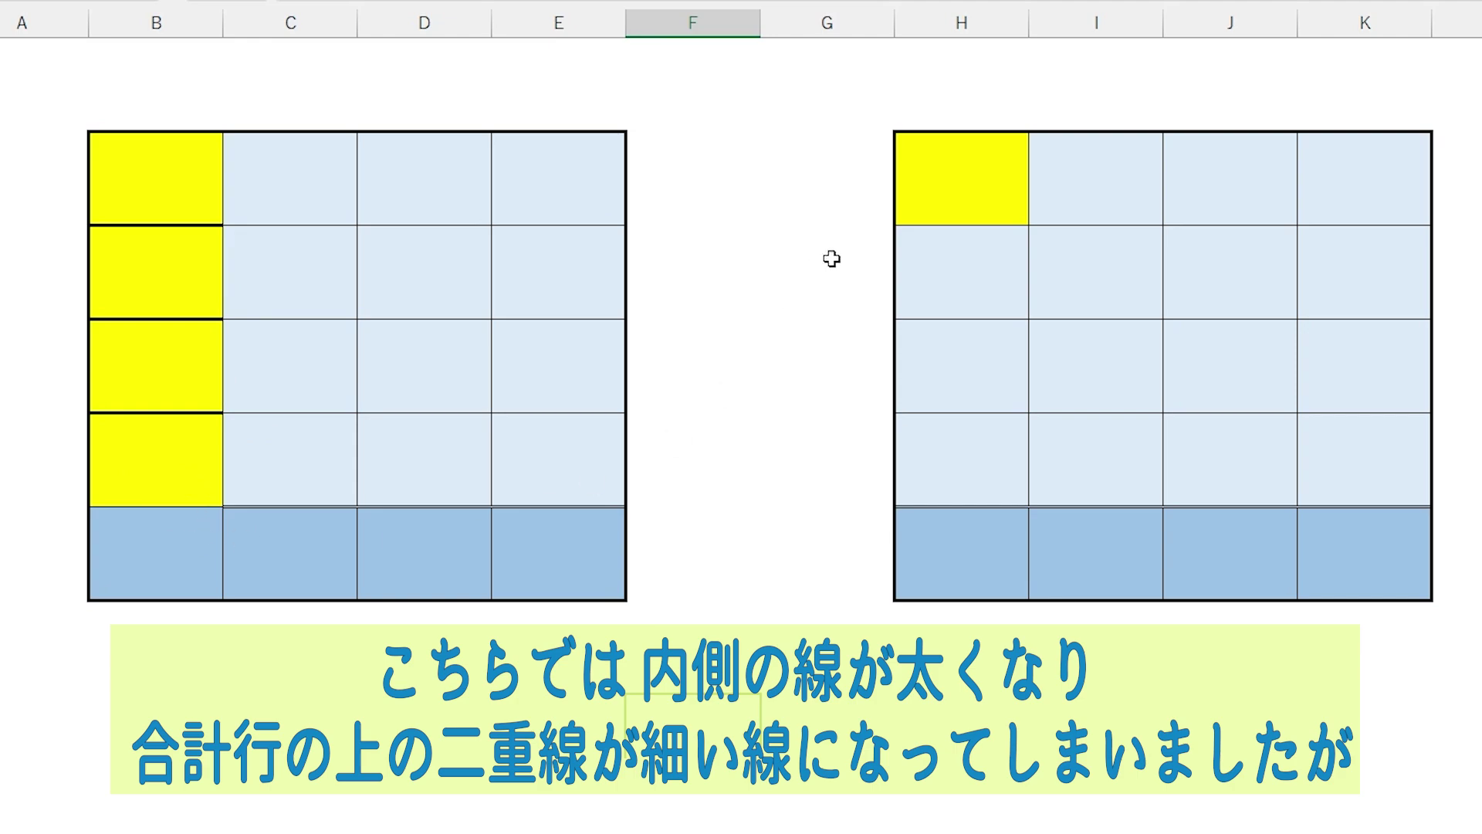
Copy the yellow cell H2 into H3:H5 in the right table.
right_click(963, 169)
right_click(977, 450)
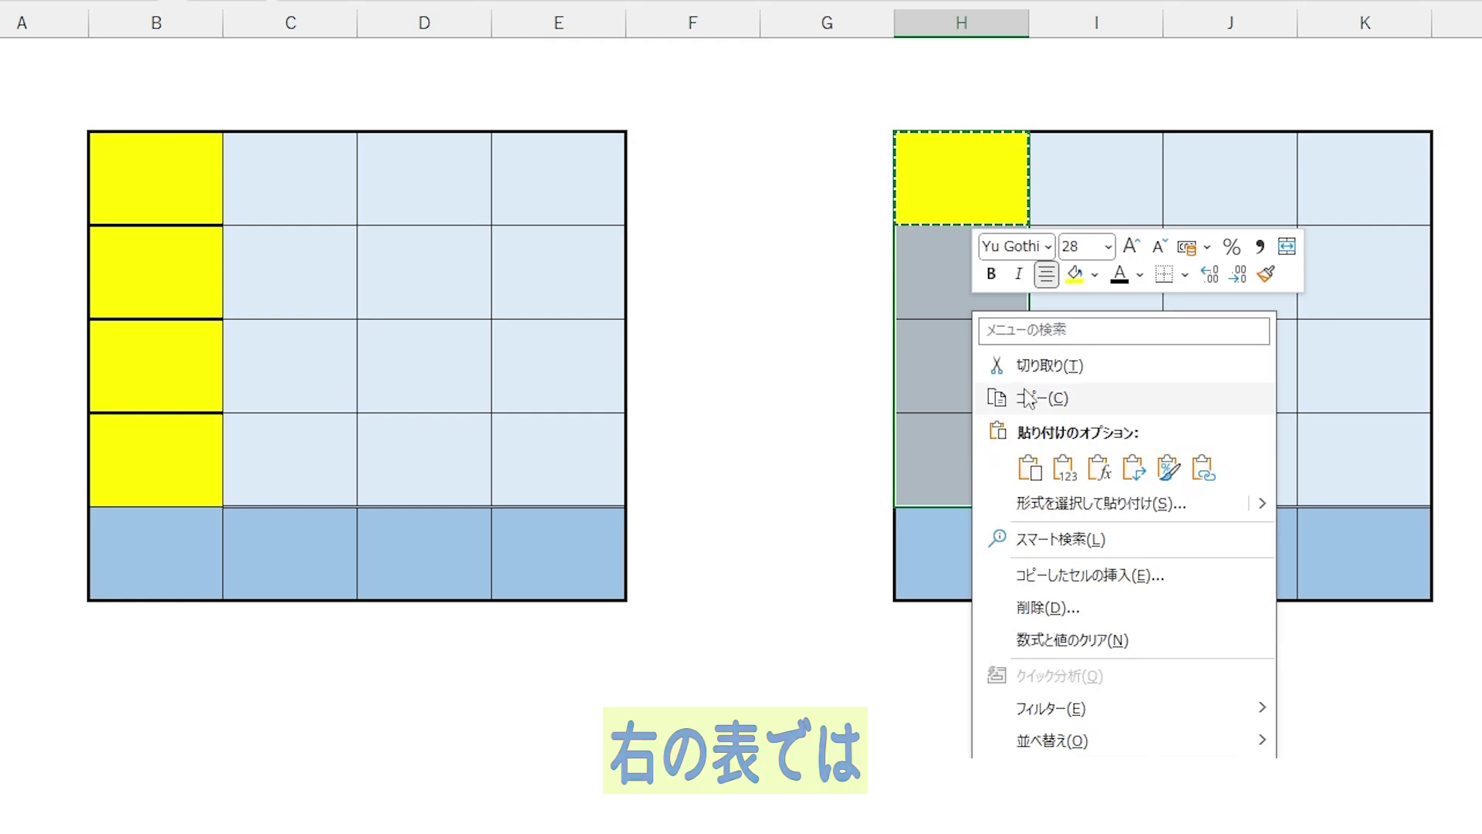
click(1030, 470)
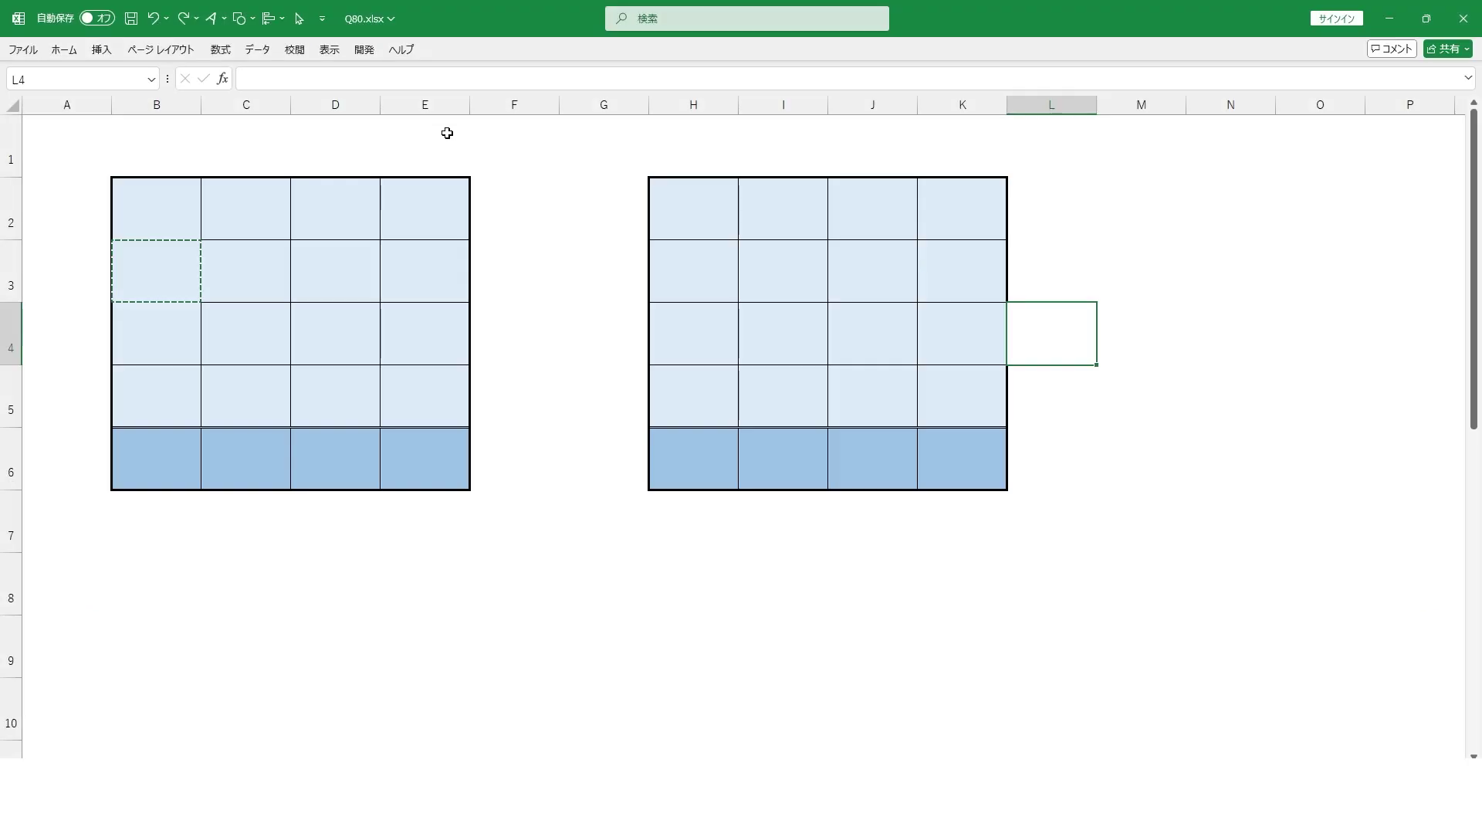
right_click(430, 104)
Insert a copy of column E as column F in the left table.
click(490, 151)
click(512, 106)
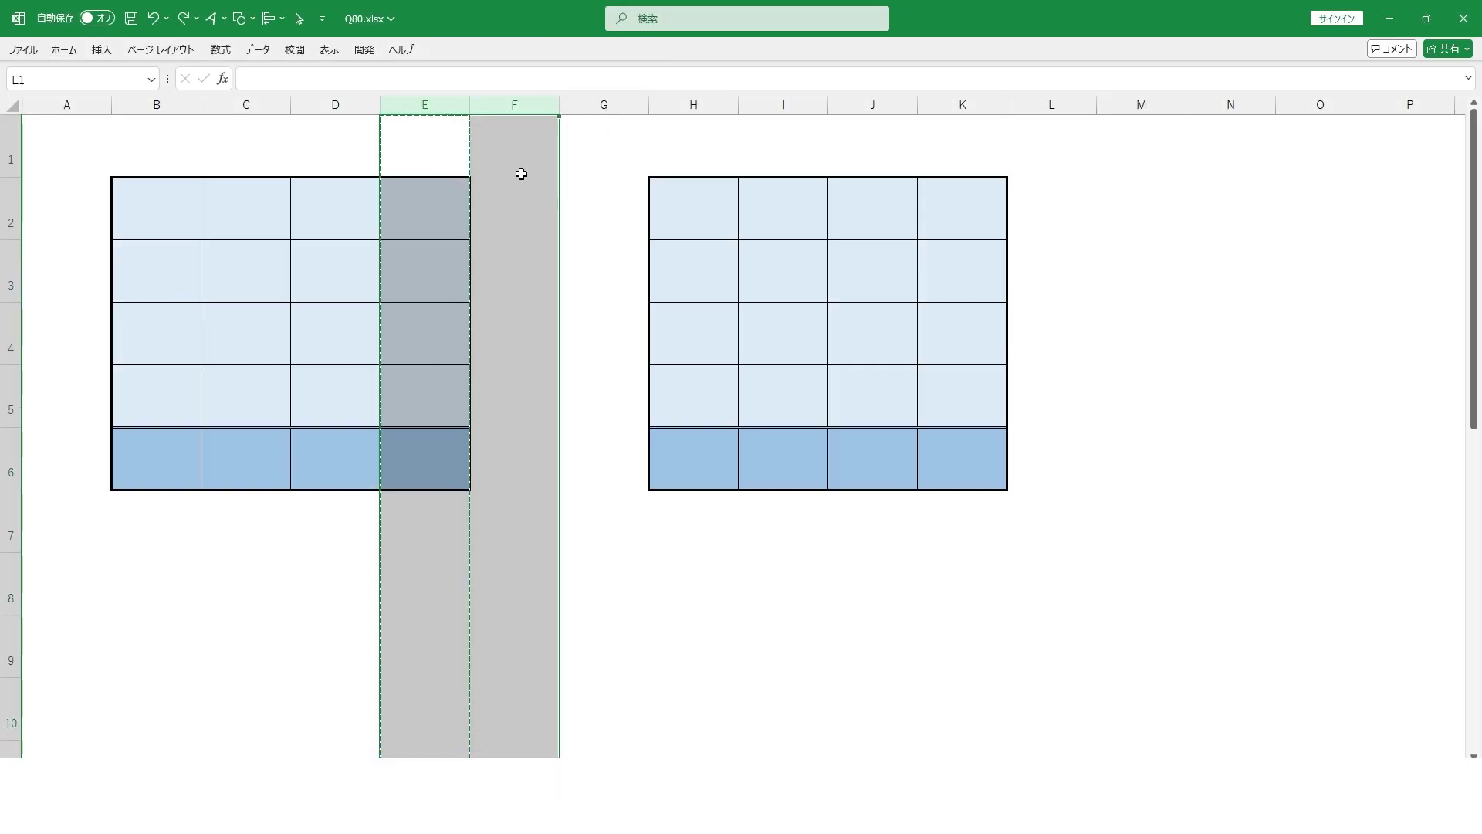
right_click(506, 137)
click(556, 289)
click(654, 561)
key(Escape)
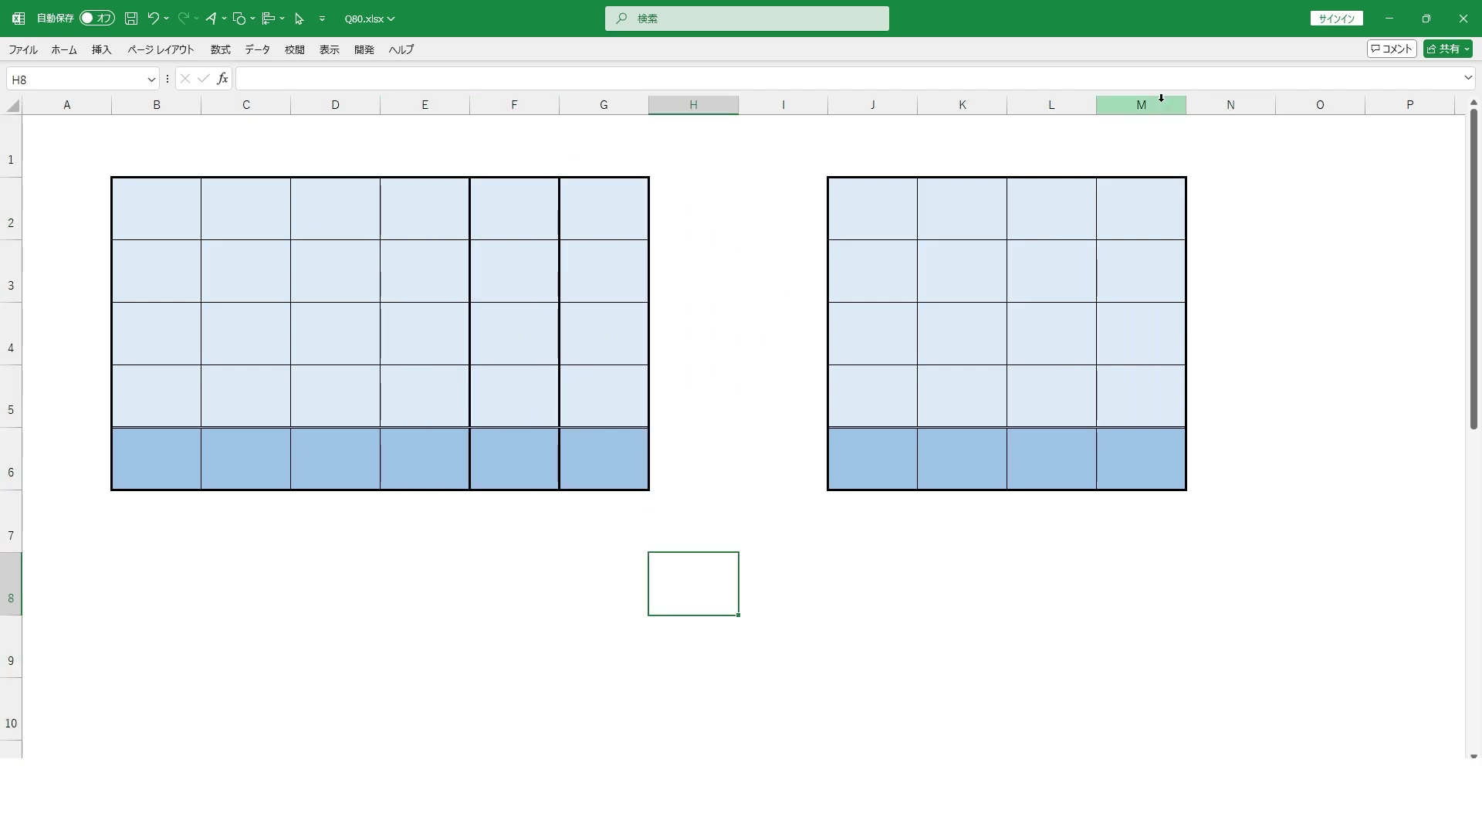
Insert a copy of column M at column N in the right table.
right_click(1123, 101)
click(1212, 164)
right_click(1214, 108)
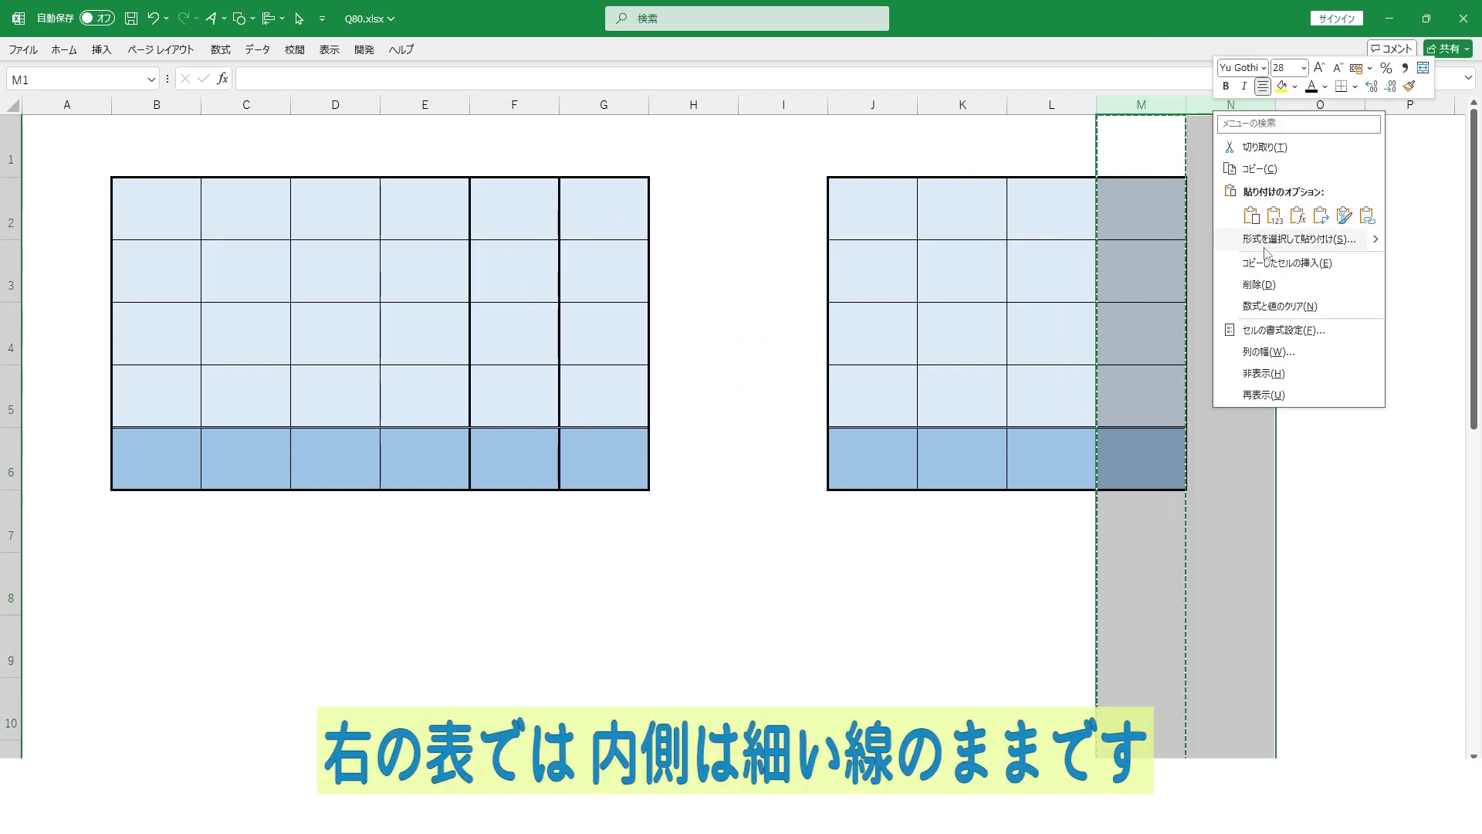
click(1274, 263)
click(998, 583)
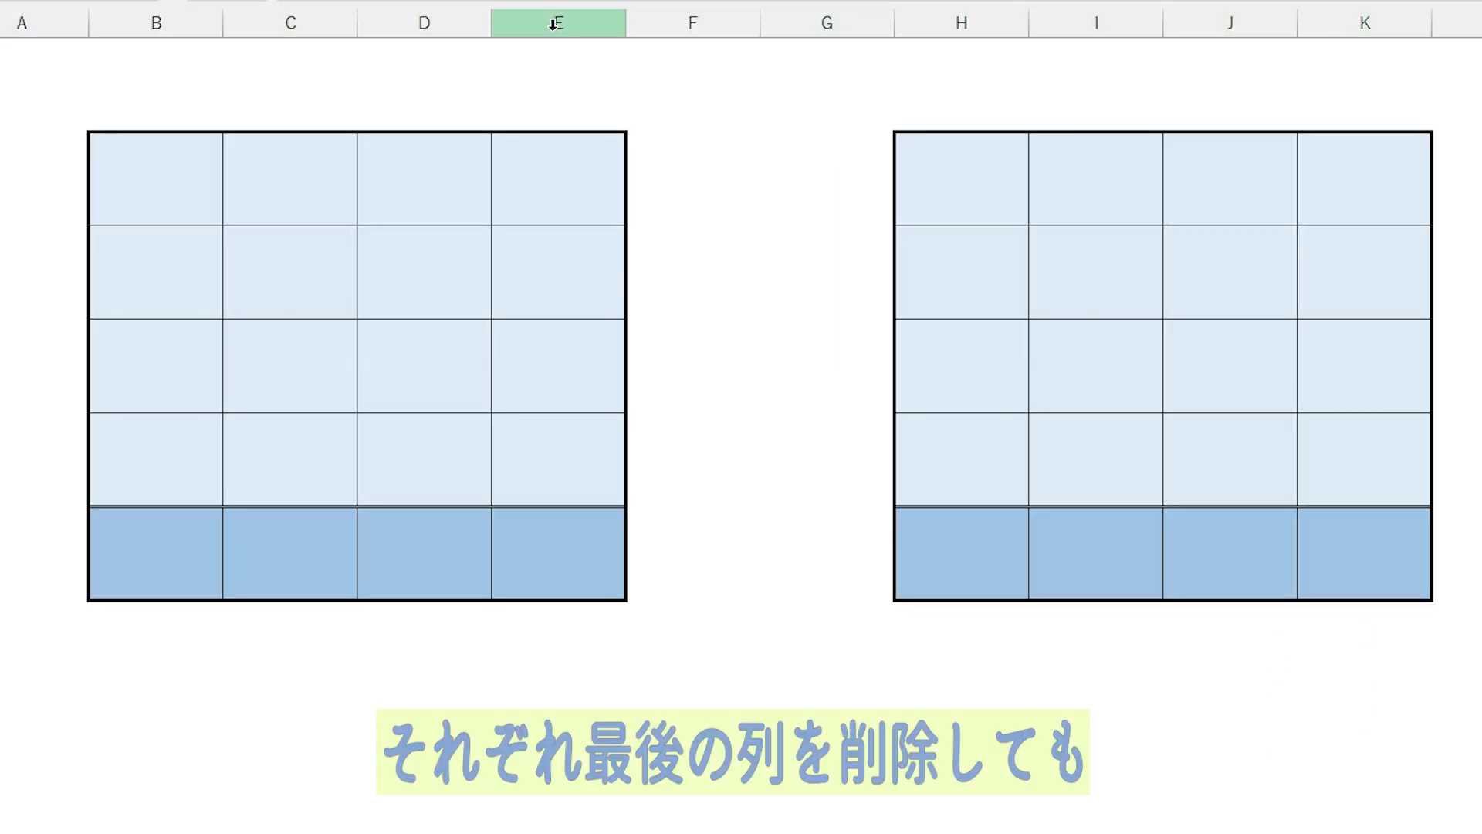
Delete the last column E from the left table and column J from the right table.
right_click(559, 22)
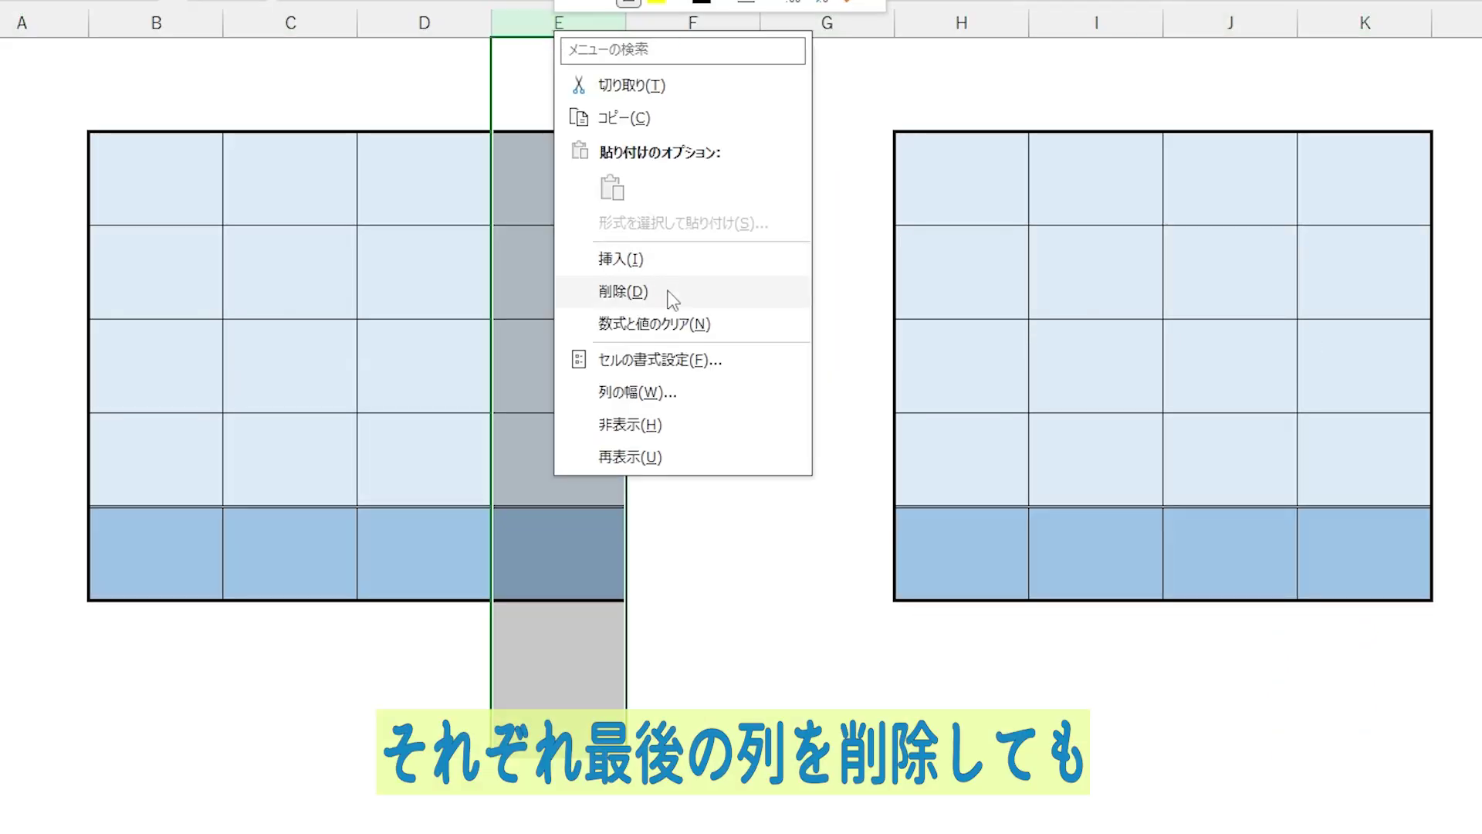
click(674, 299)
right_click(1254, 20)
click(1440, 277)
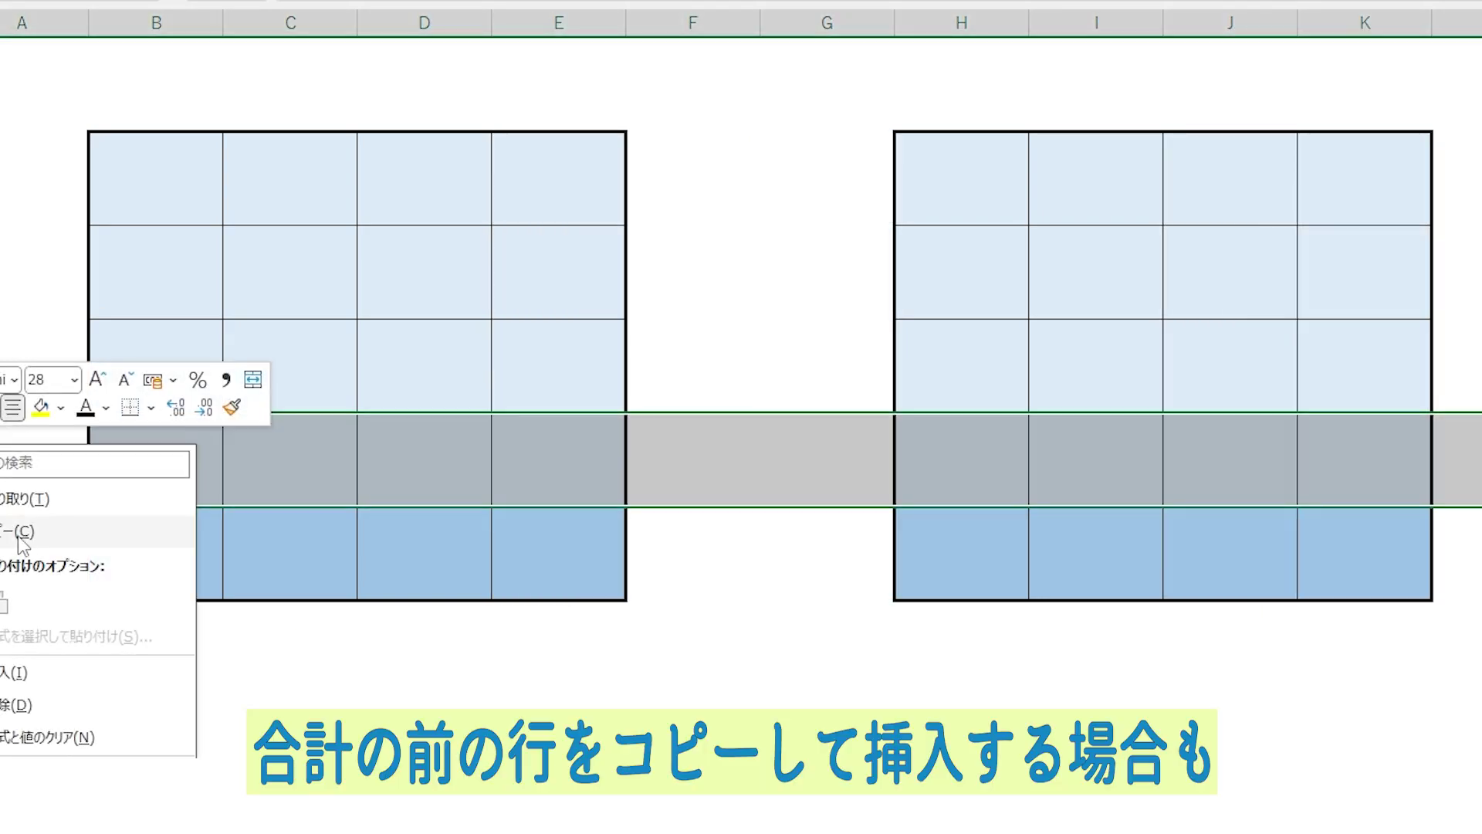
click(18, 532)
click(4, 552)
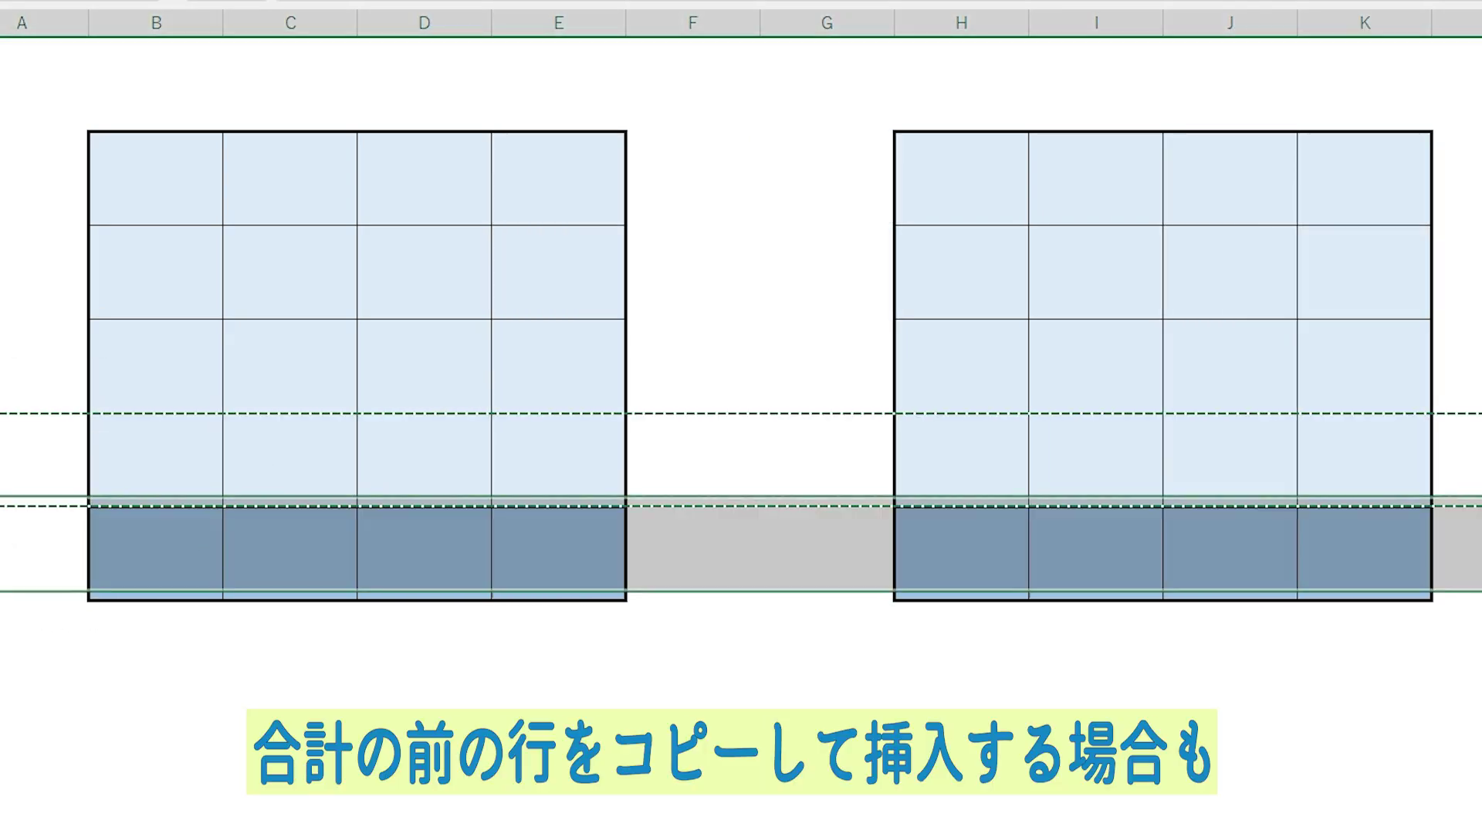
Insert the copied row 5 at row 6, above both tables' total rows.
right_click(4, 553)
click(31, 772)
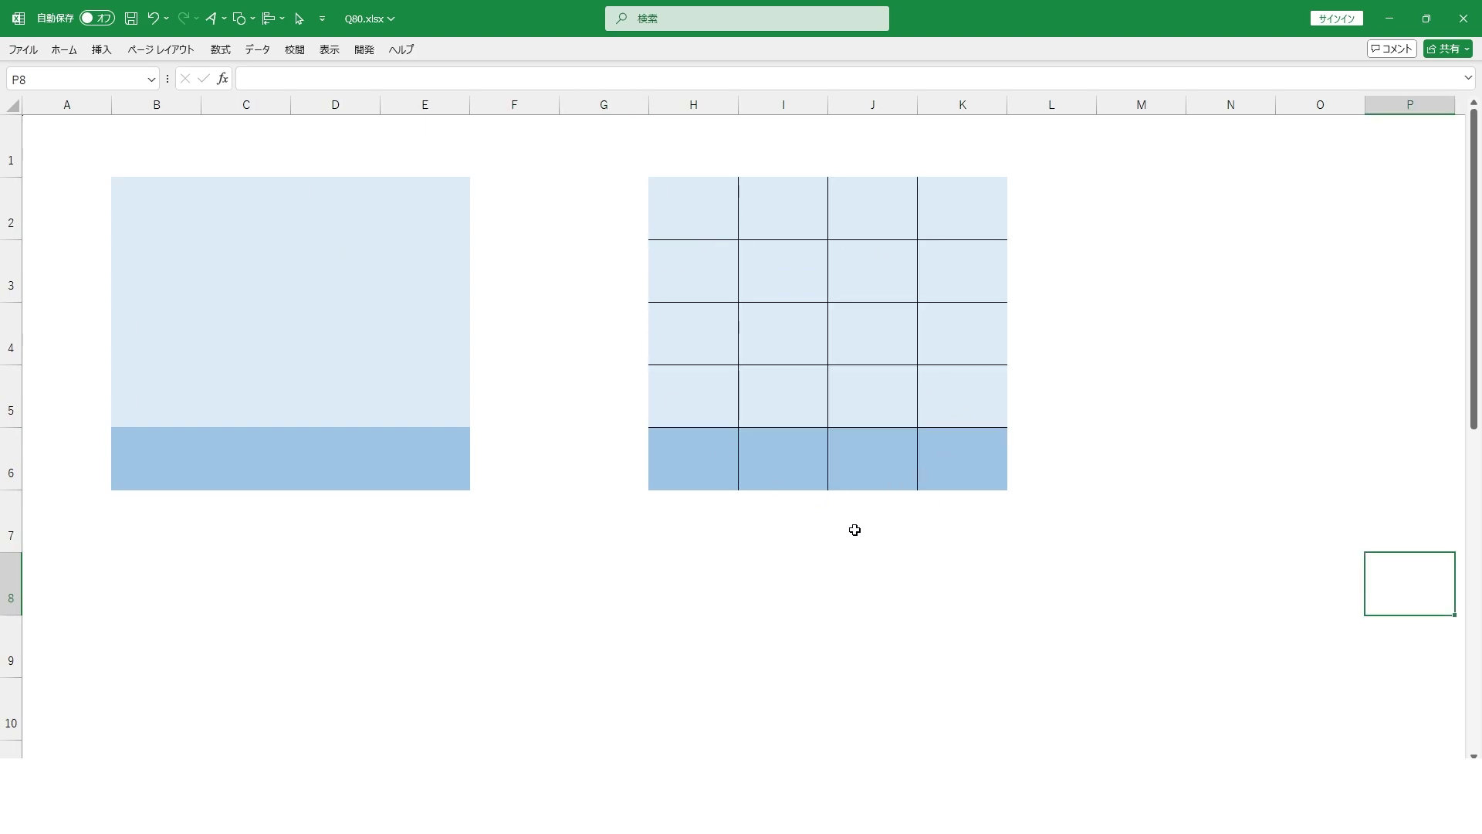
Give the total row H6:K6 a top border through Format Cells (Ctrl+1).
drag(695, 457, 926, 454)
key(ctrl+1)
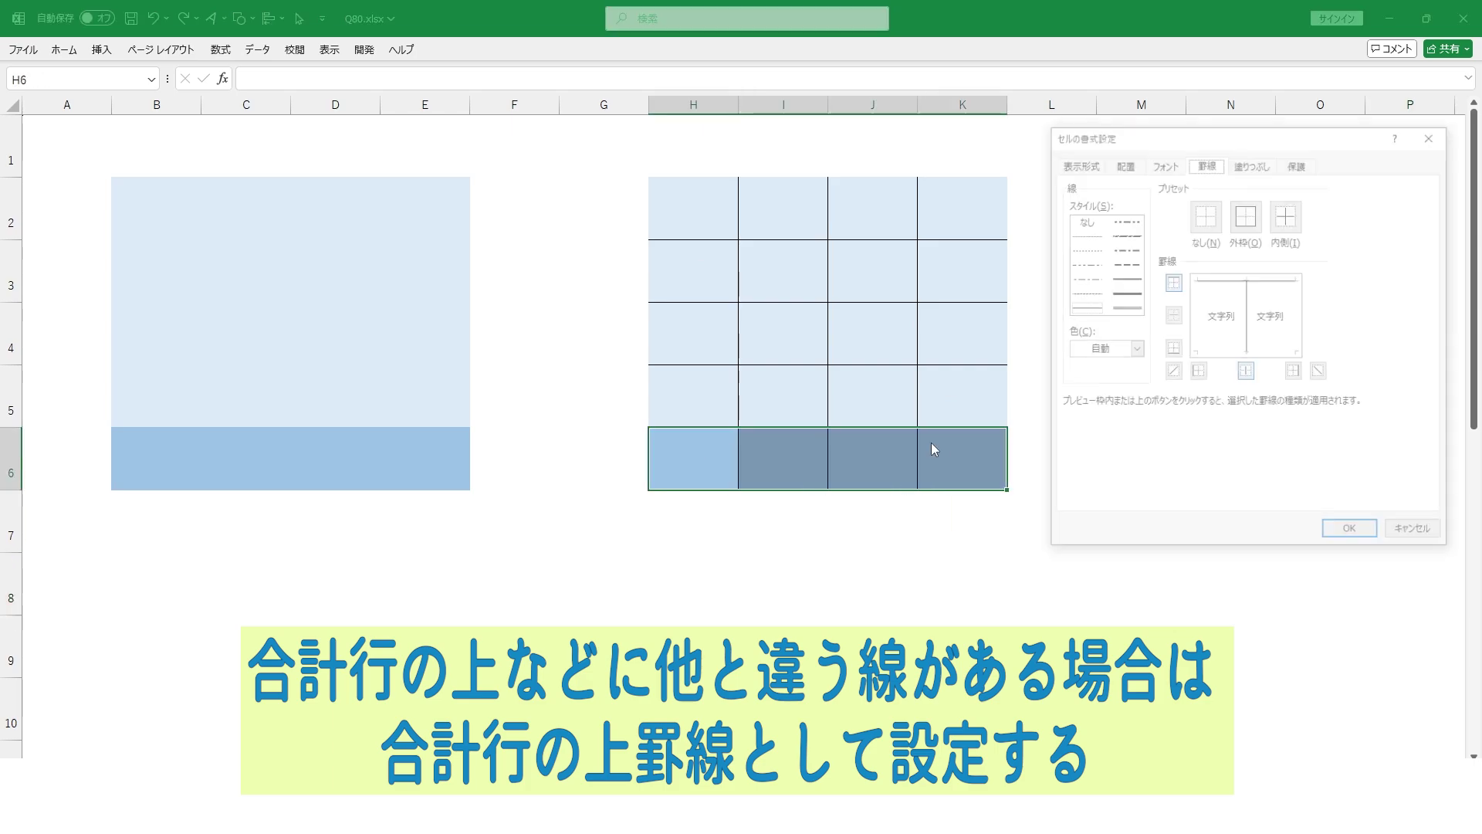
click(1274, 279)
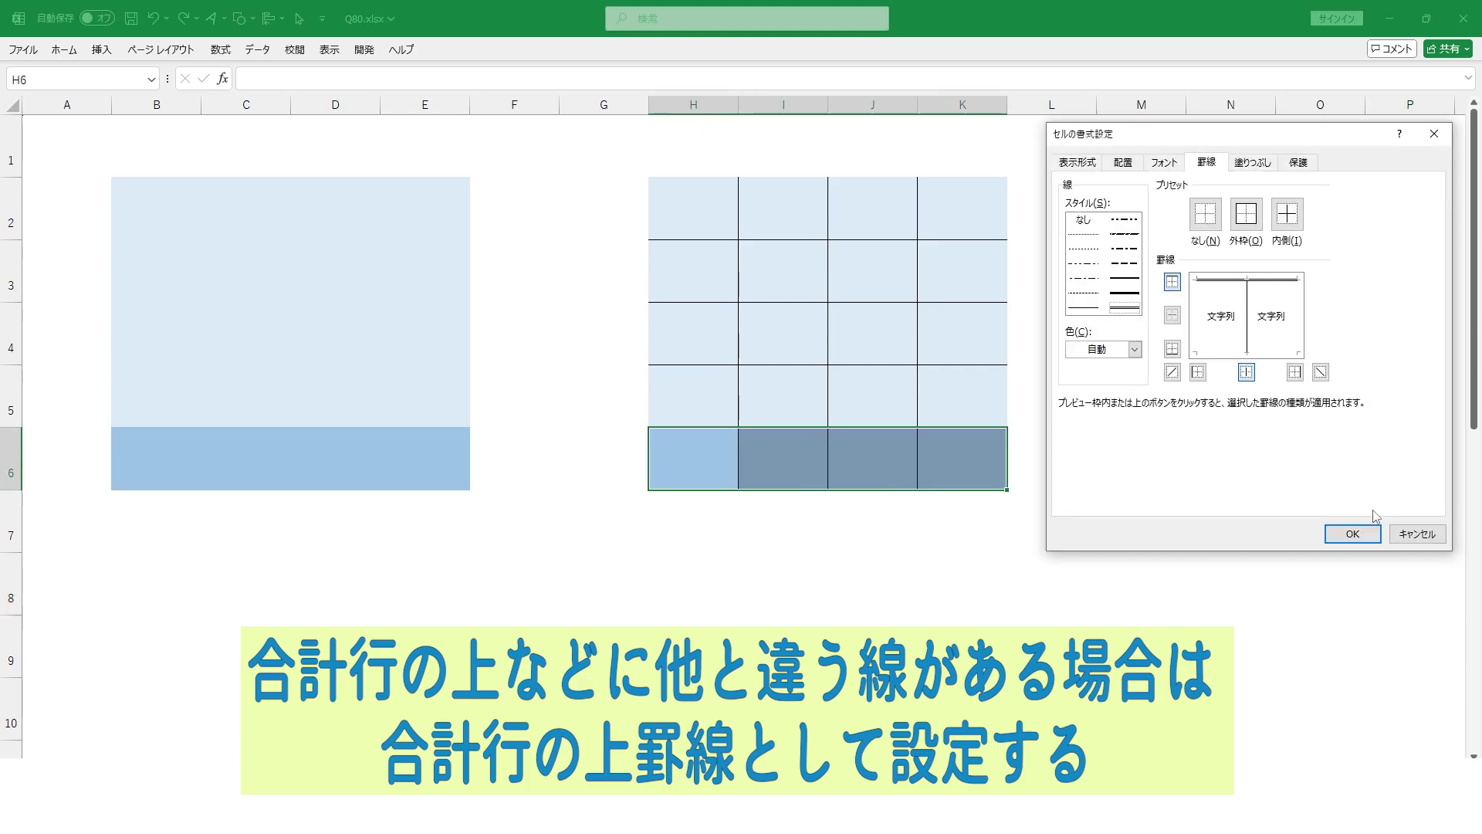
click(1353, 533)
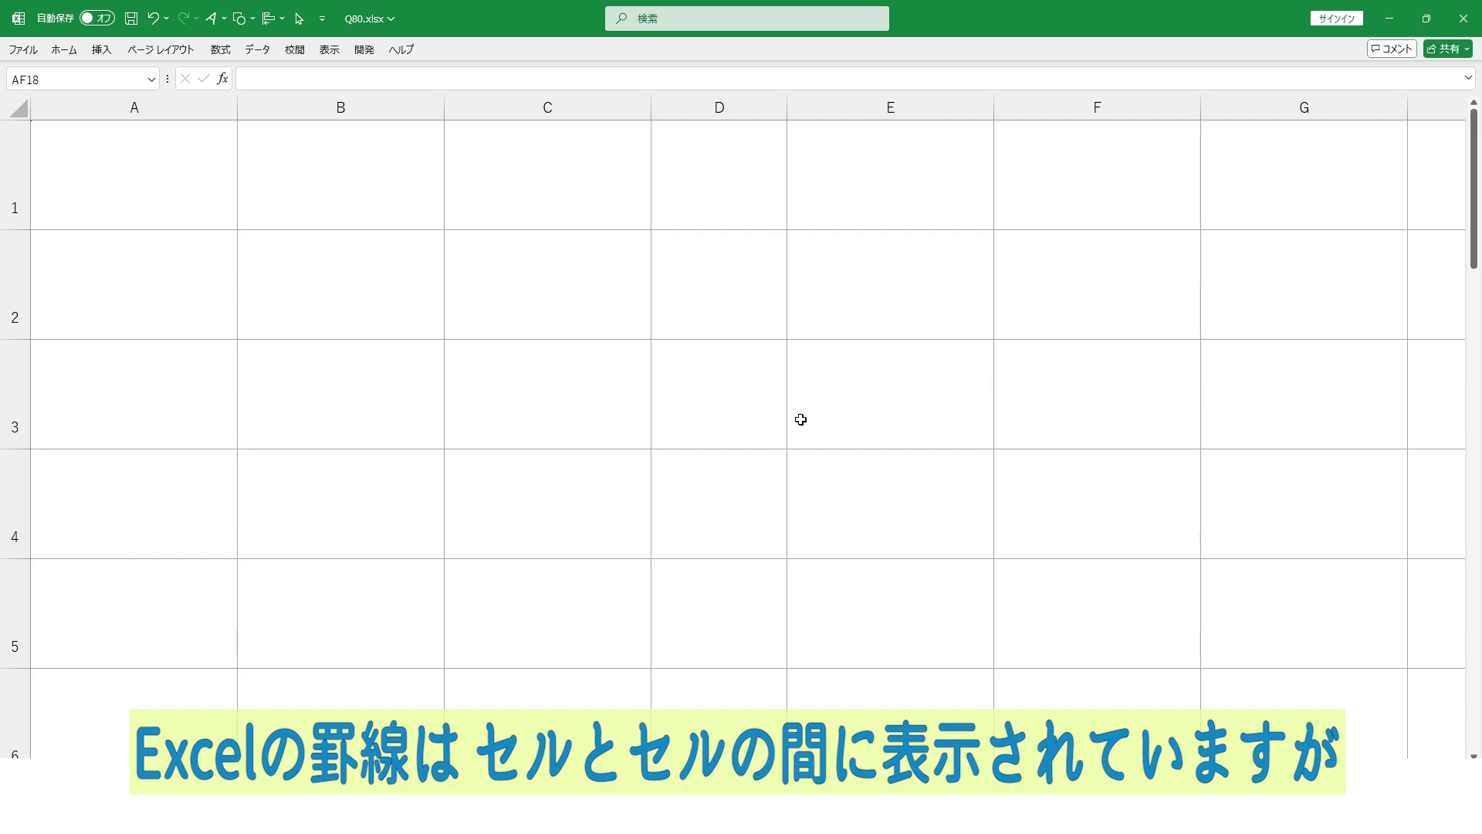
click(410, 268)
click(530, 268)
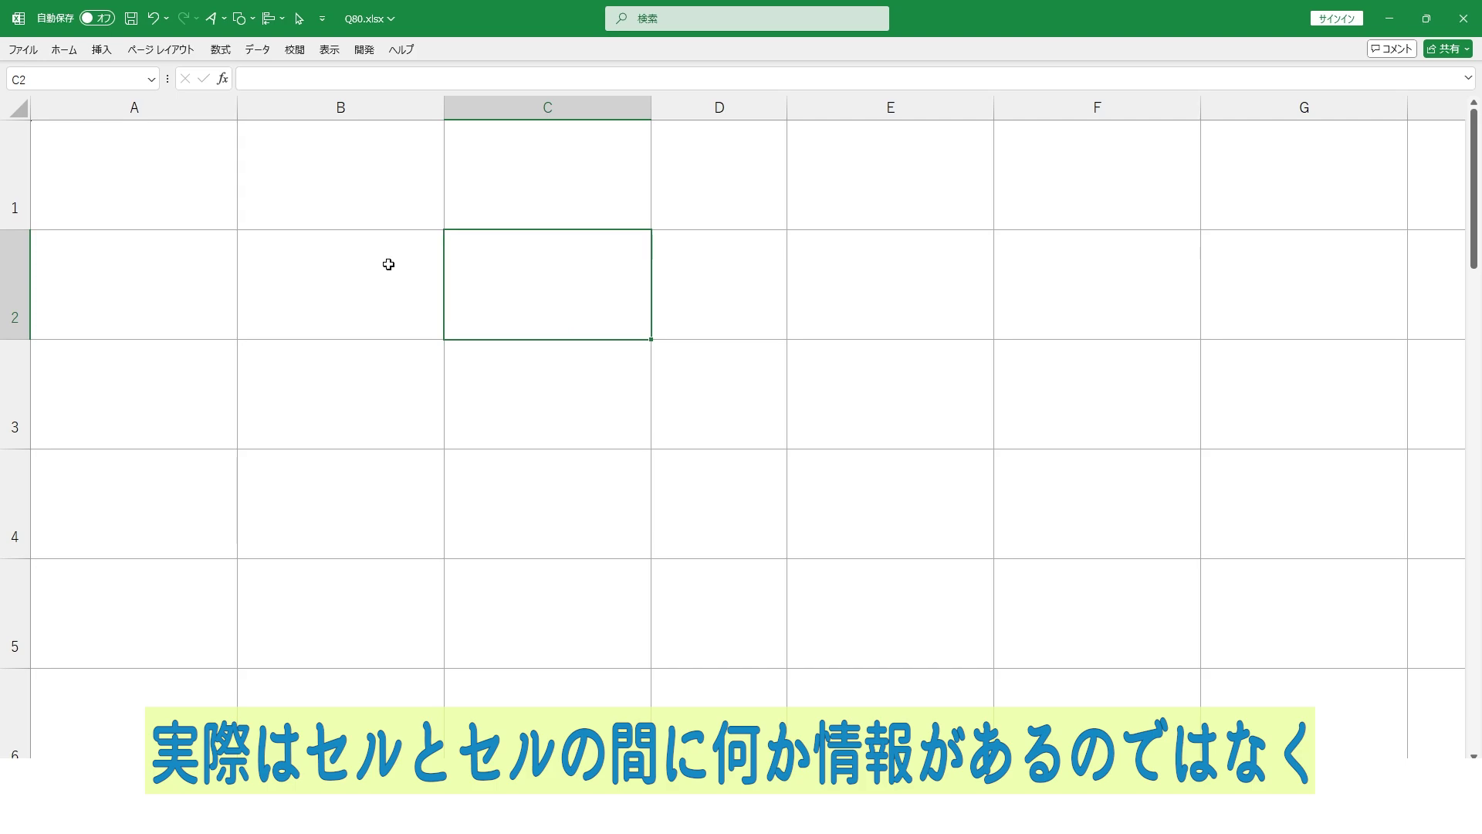
click(490, 155)
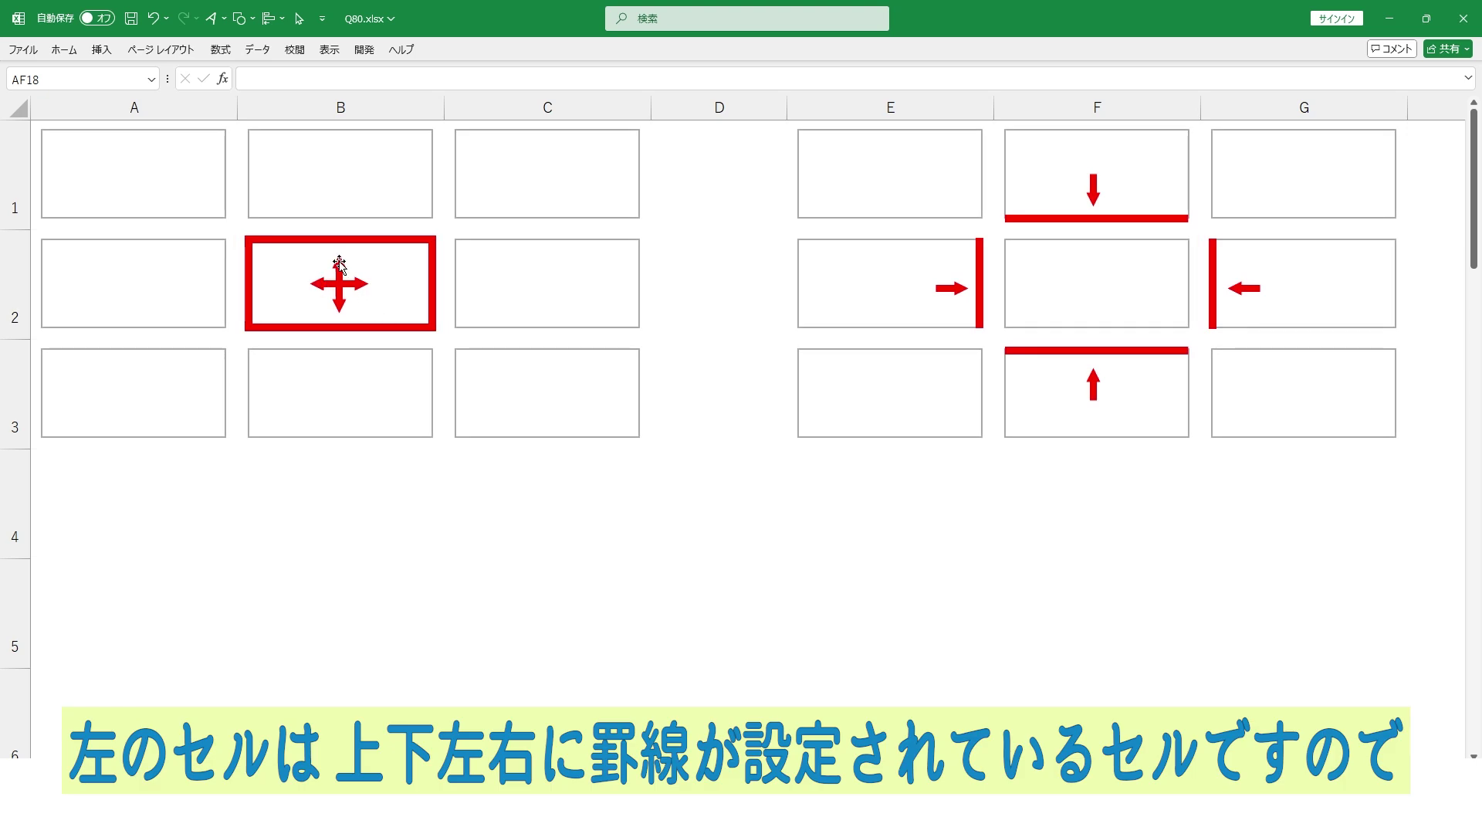
Copy the red-bordered cell B2 into B4, bringing its border along.
right_click(353, 274)
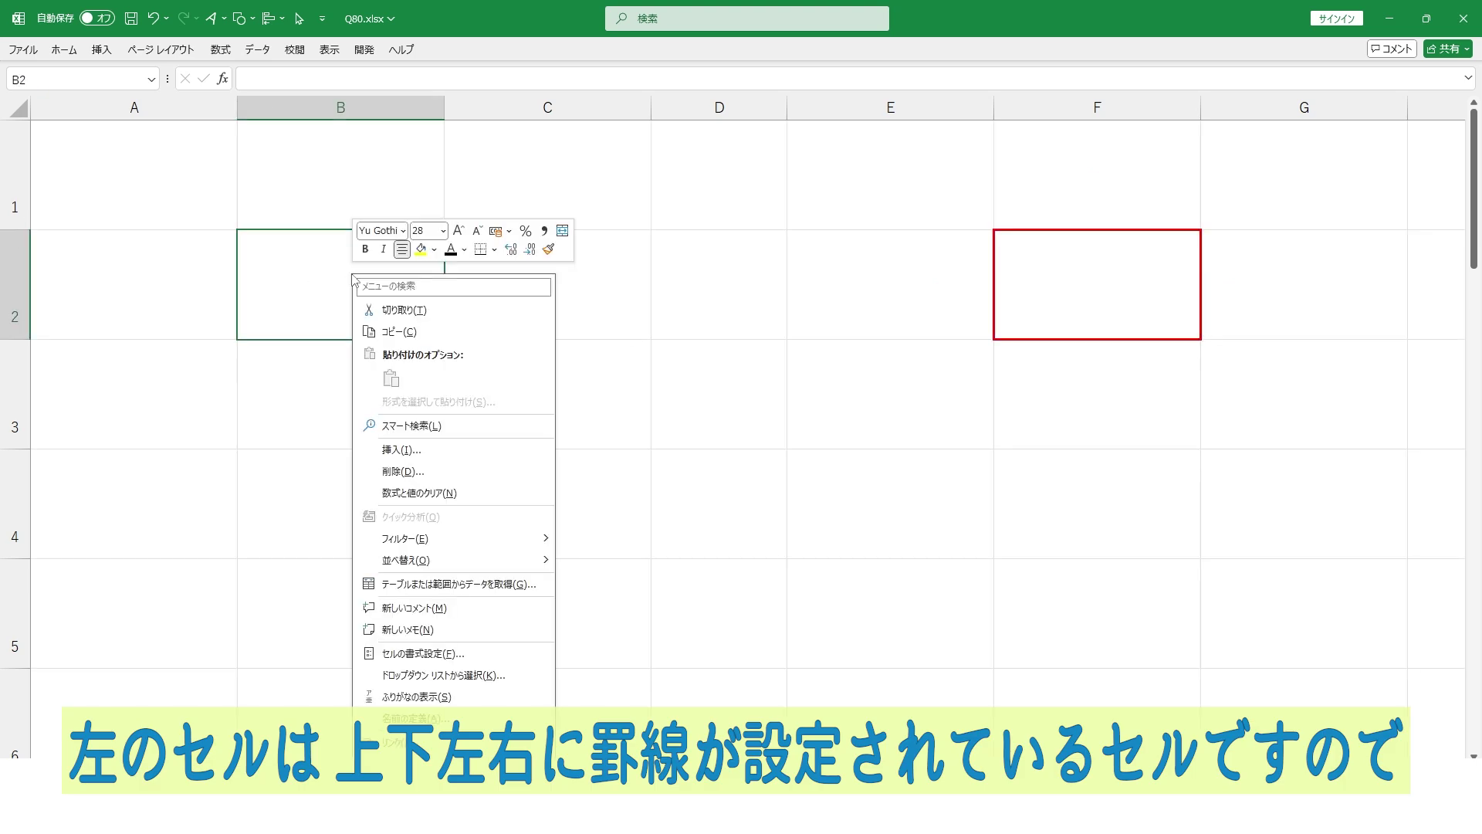
click(379, 332)
click(361, 473)
right_click(361, 474)
click(399, 401)
click(691, 384)
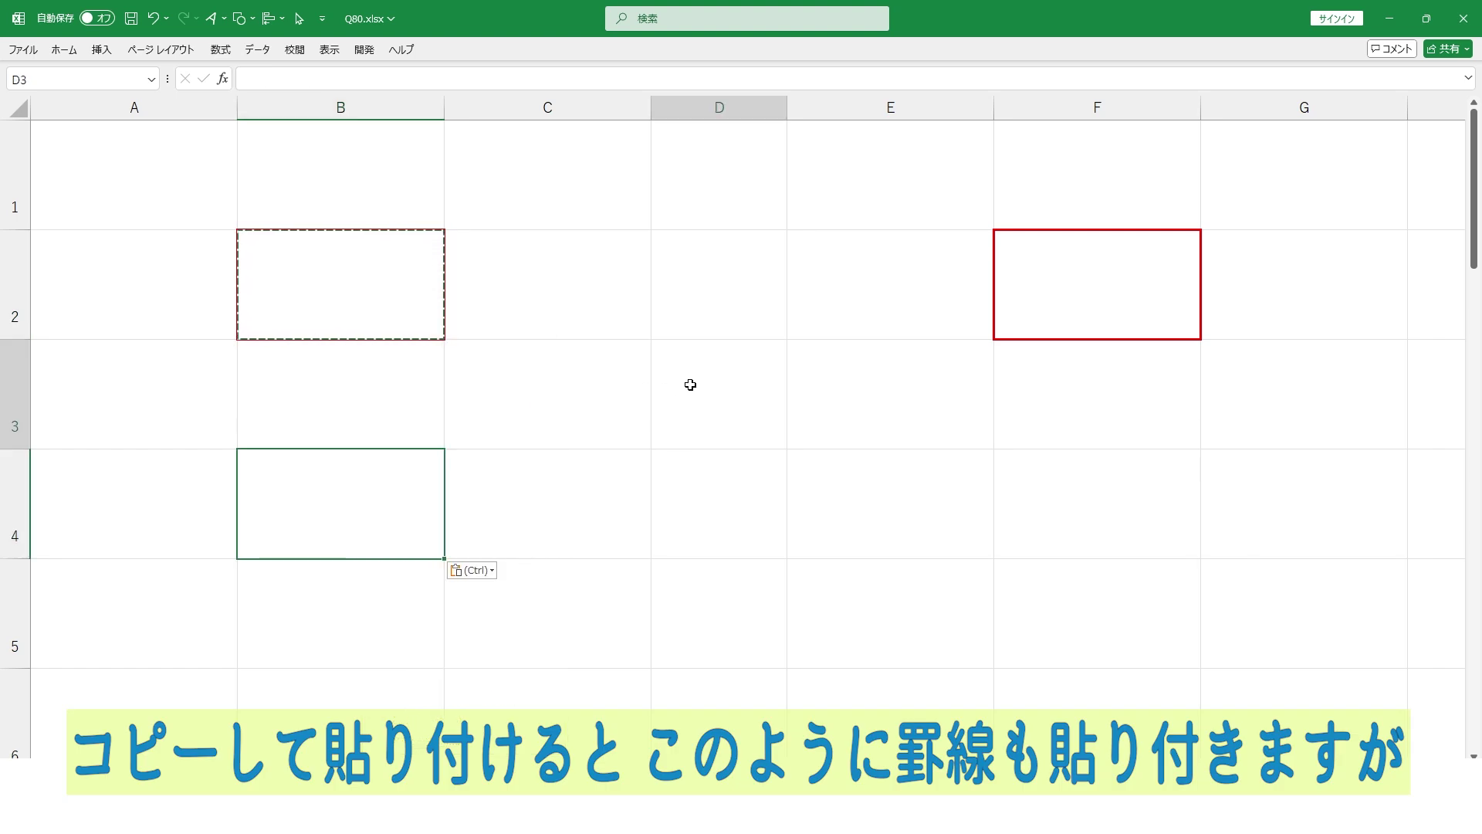
key(Escape)
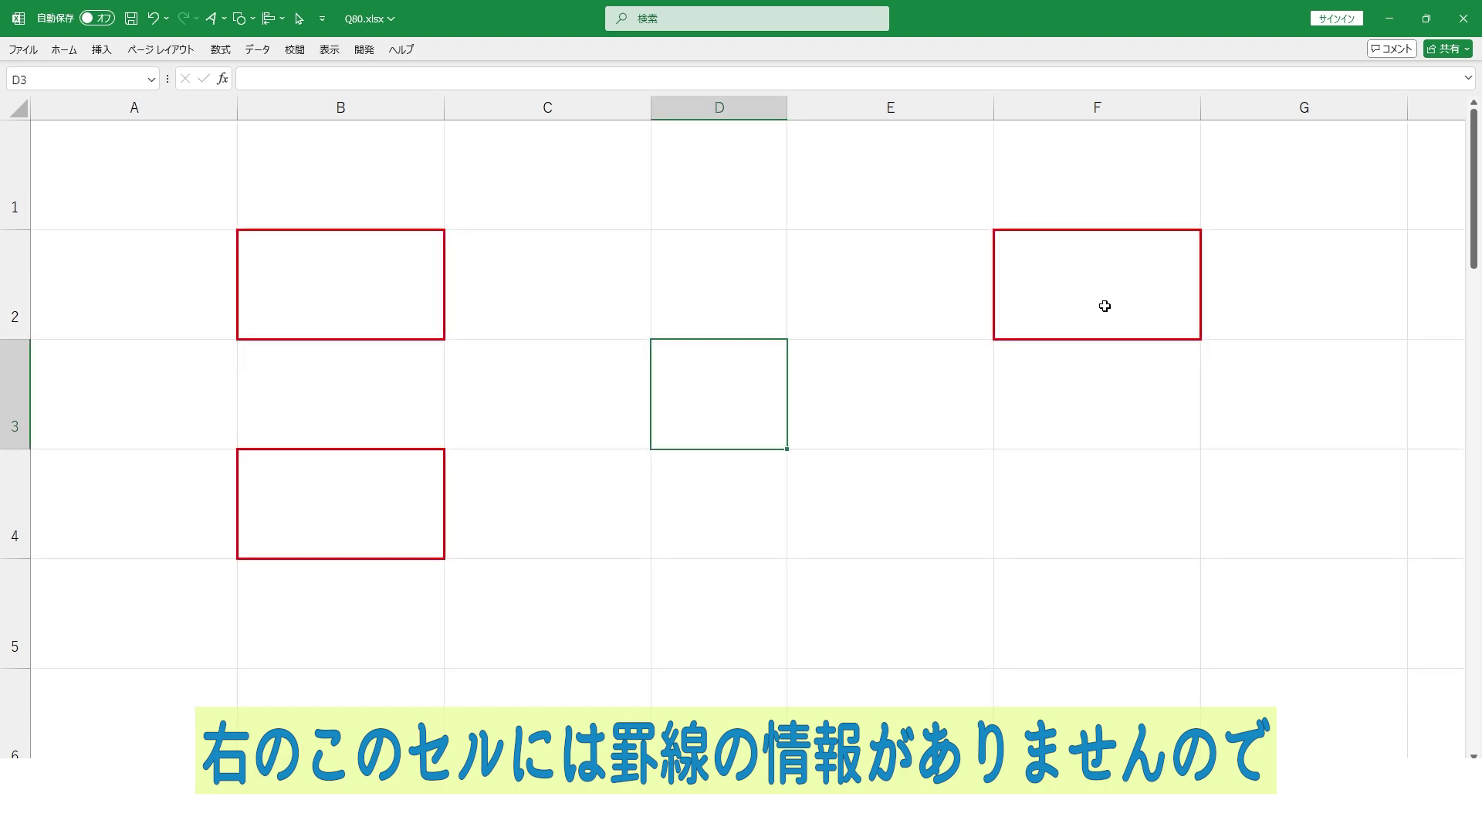
Copy cell F2 into F4 and observe that no border comes along.
right_click(1105, 305)
click(1151, 355)
right_click(1102, 493)
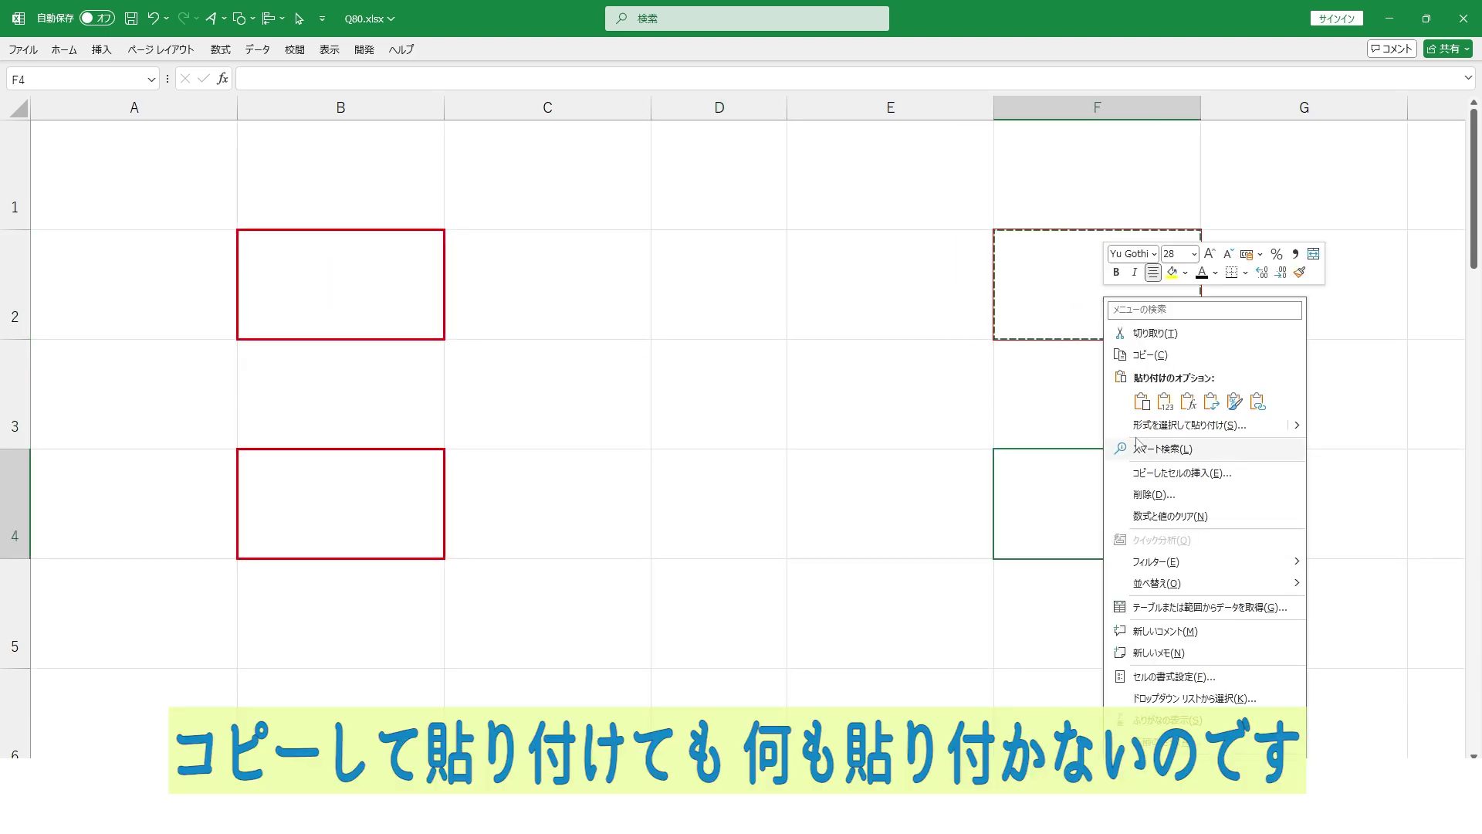
click(1139, 402)
click(647, 502)
key(Escape)
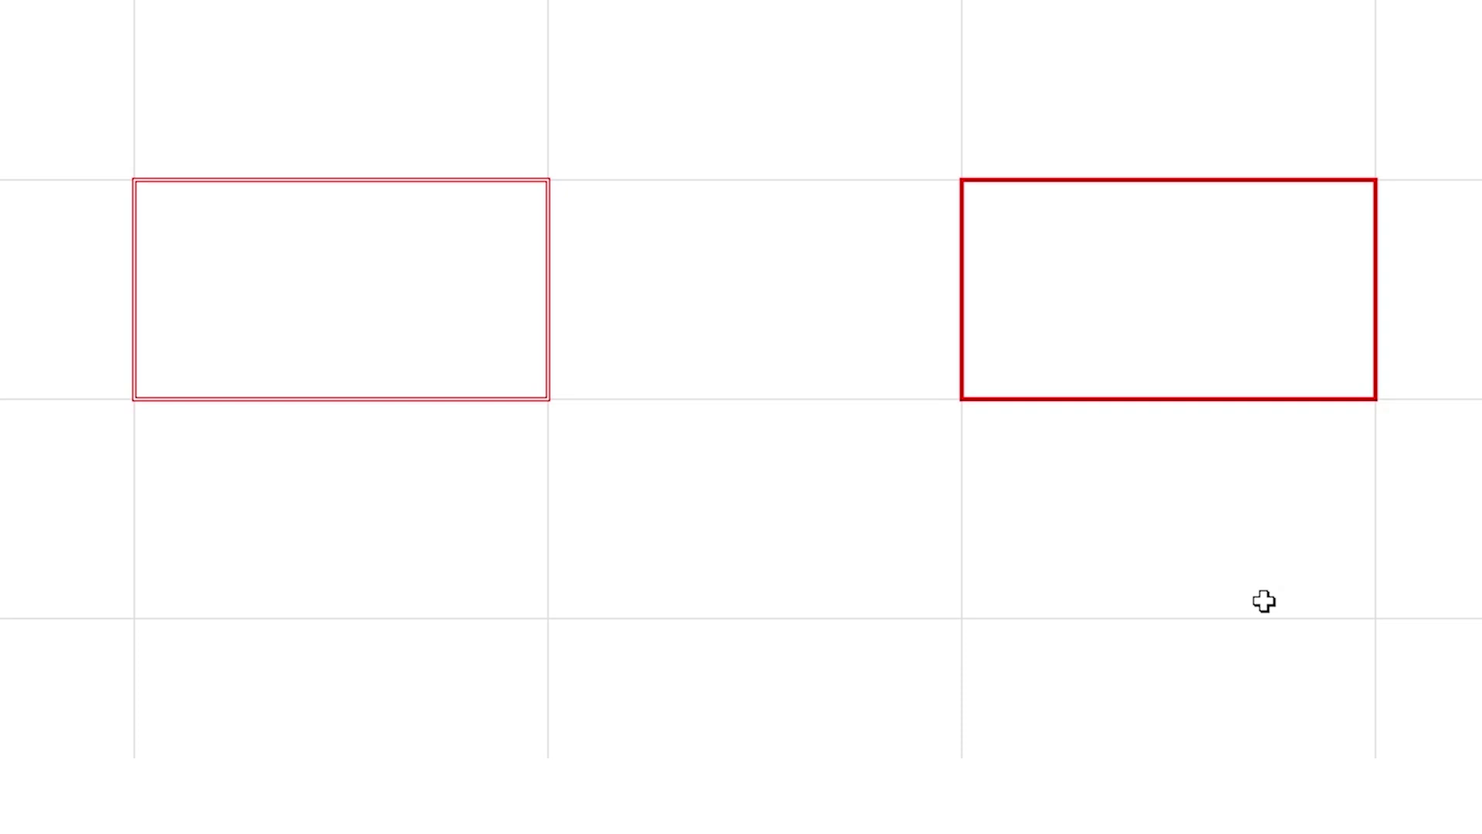
Delete (削除) the empty middle column between the double-bordered and thick-bordered red cells.
right_click(803, 4)
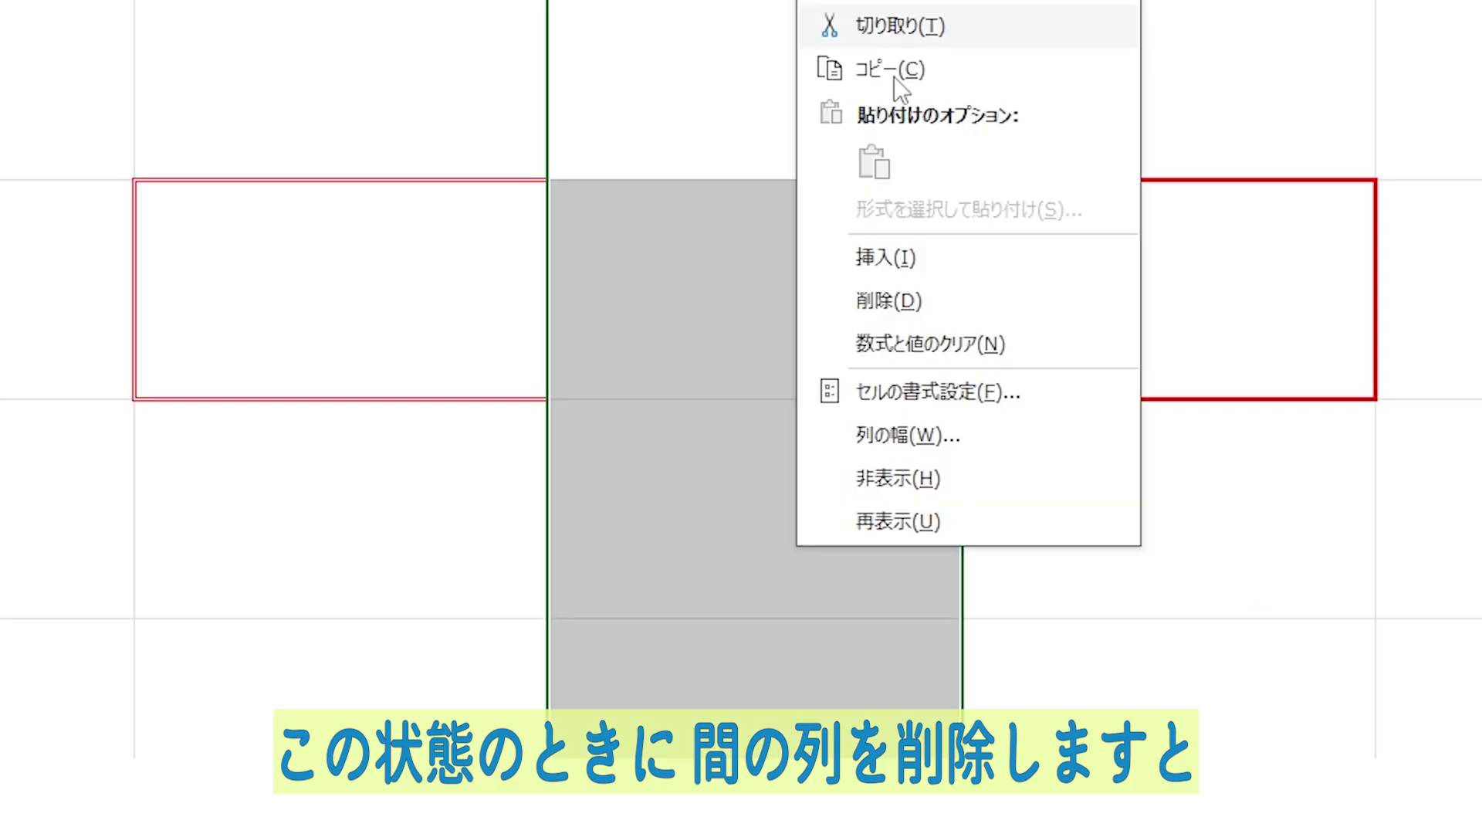
click(955, 300)
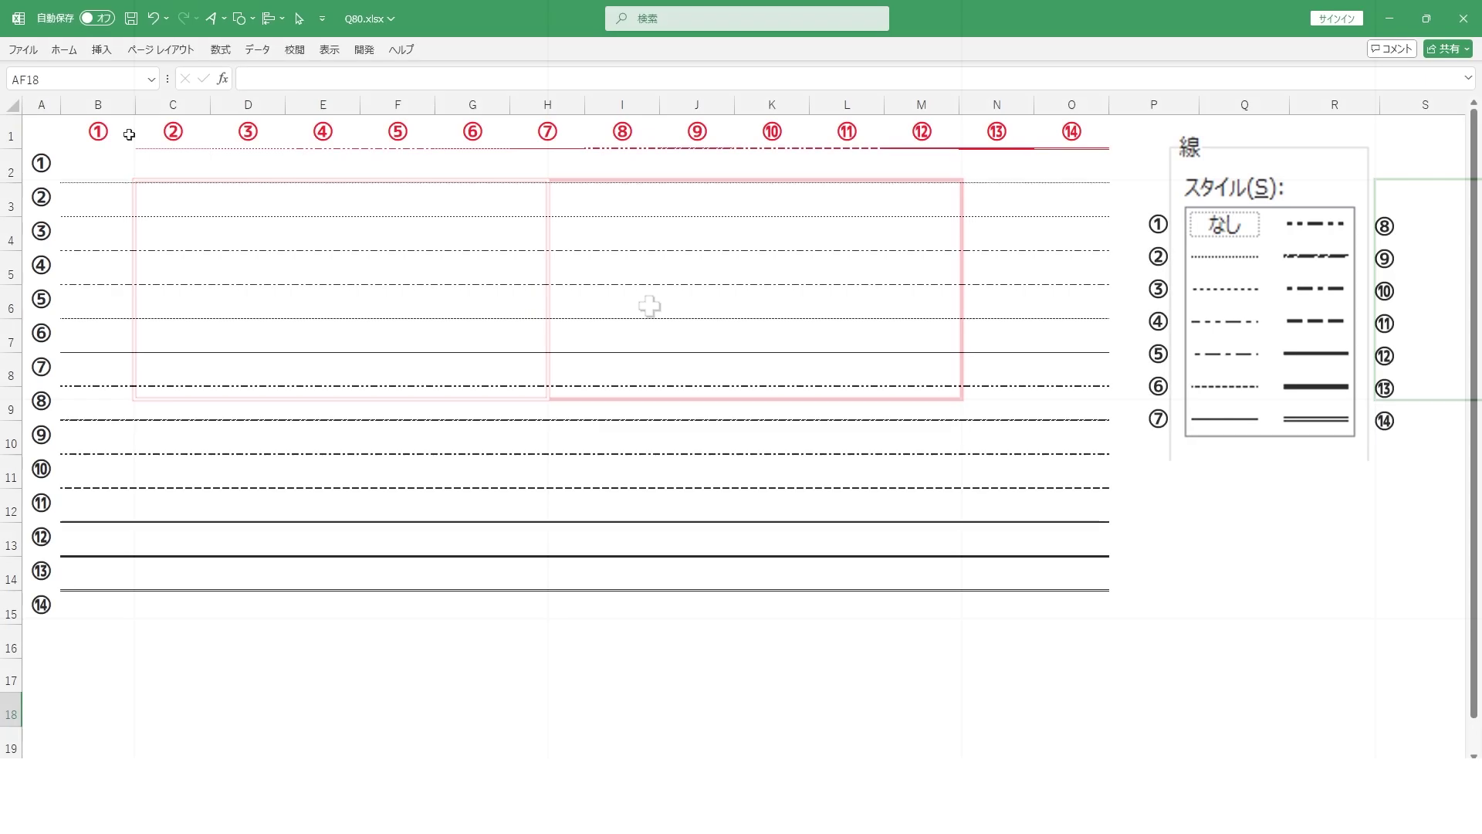
Select rows 3, 4, 6 and 7 in turn to inspect their border lines.
key(Right)
key(Right)
key(Right)
key(Right)
key(Right)
key(Right)
key(Right)
key(Right)
key(Right)
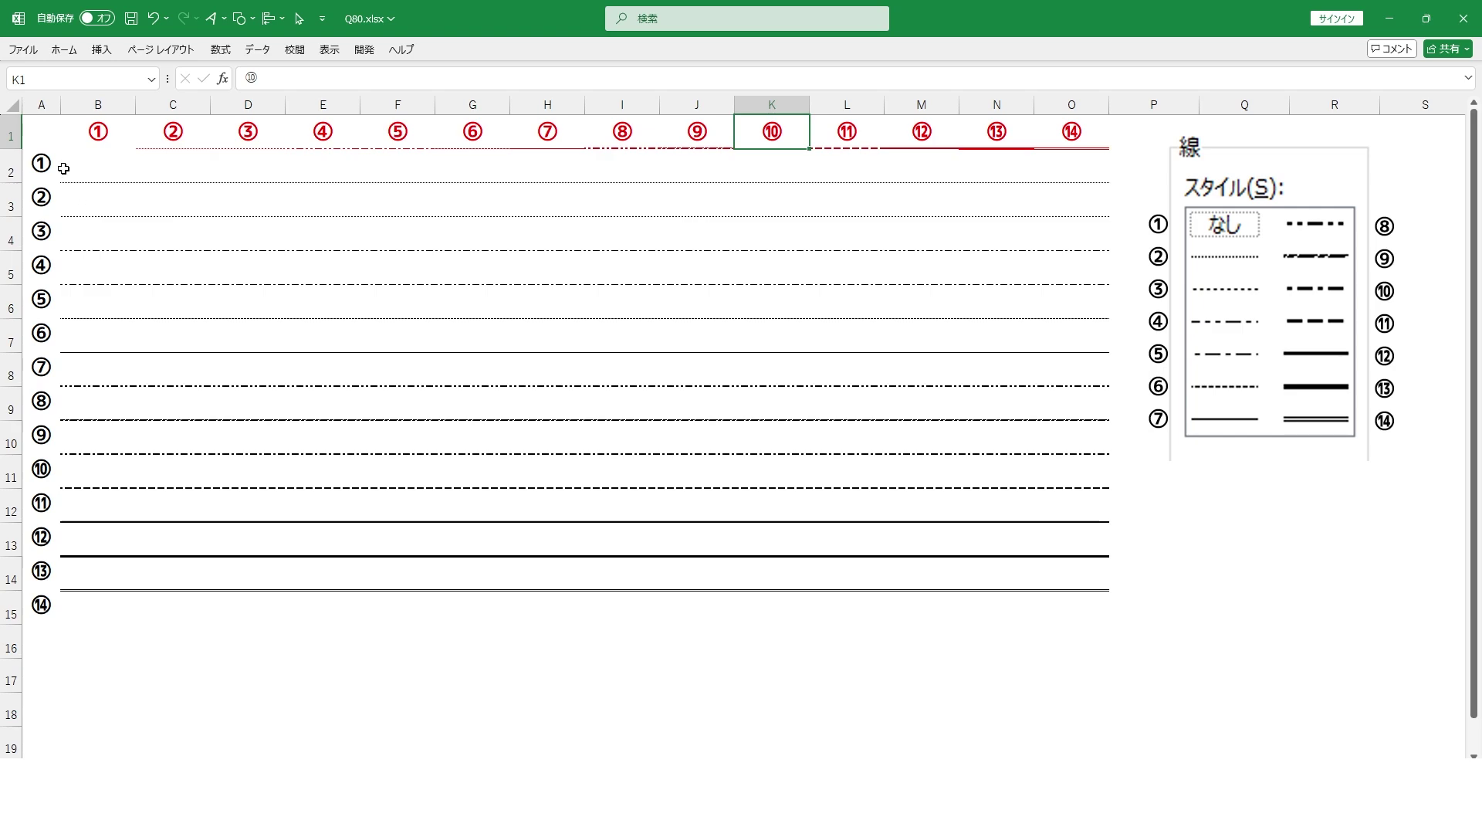
click(3, 200)
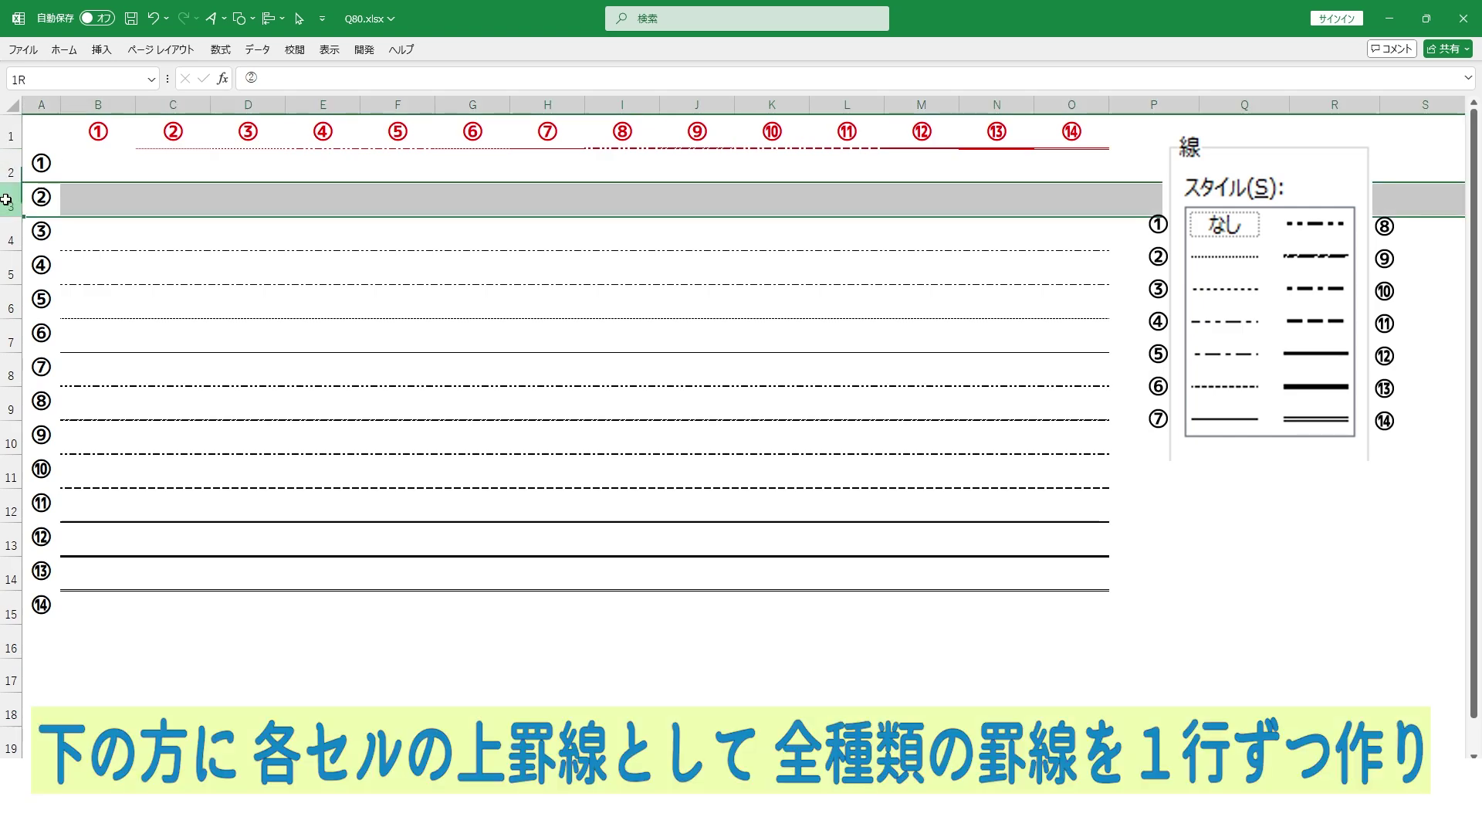
click(7, 239)
click(11, 302)
click(11, 337)
click(397, 506)
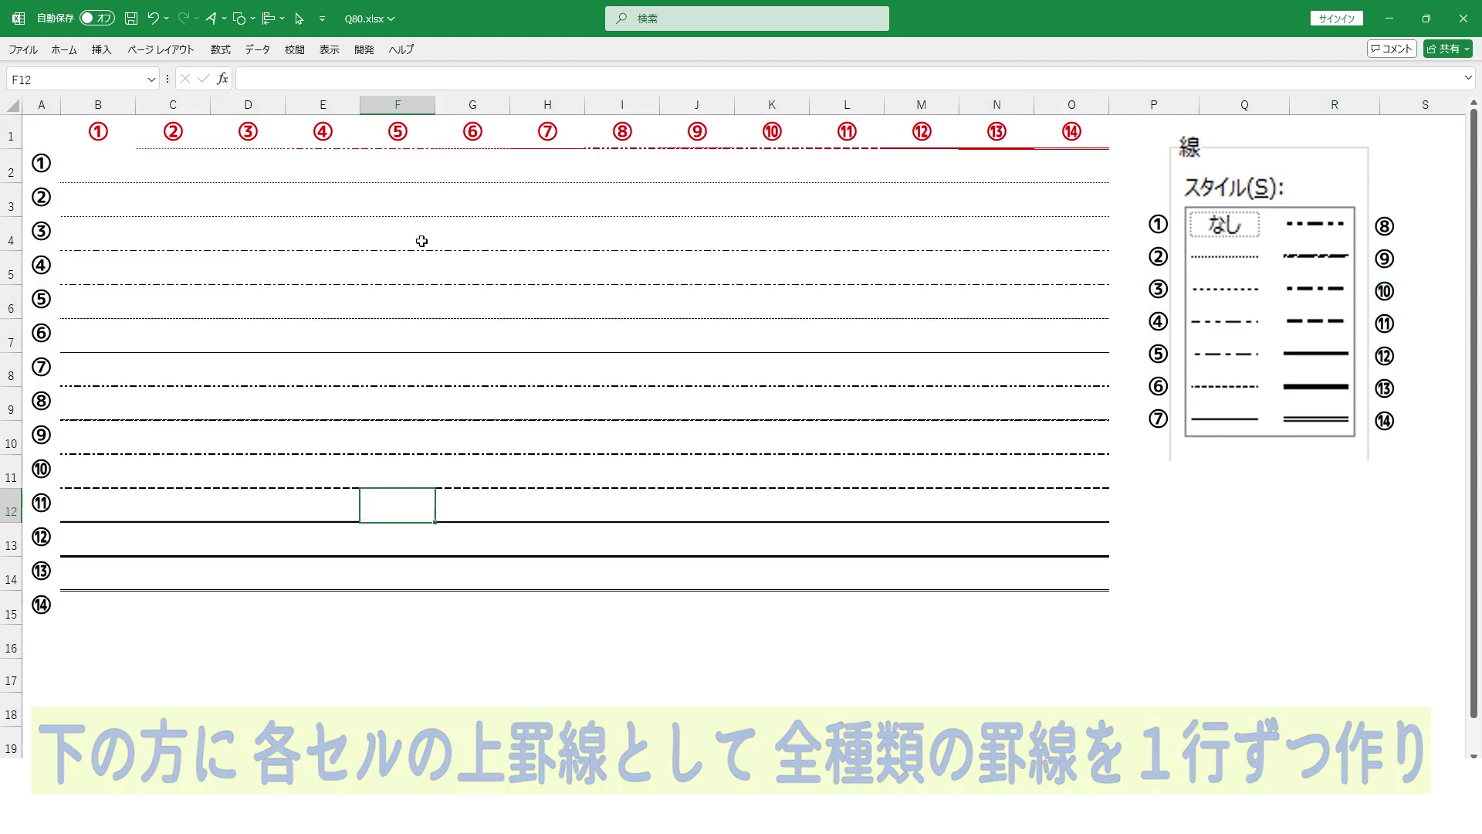
Delete the rows holding line styles ① and ② so each overlaps the header line.
click(11, 168)
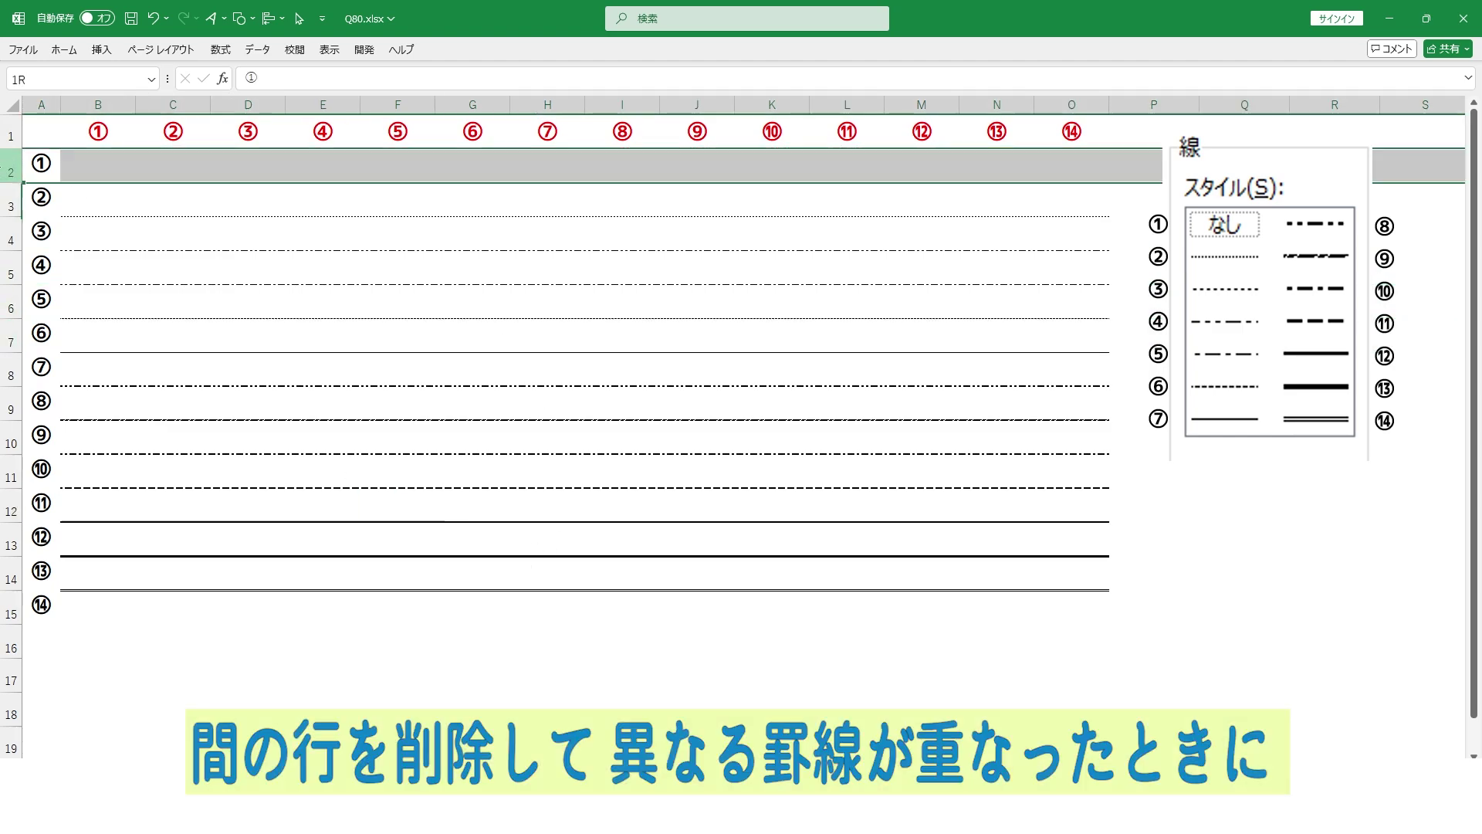
key(ctrl+minus)
click(550, 606)
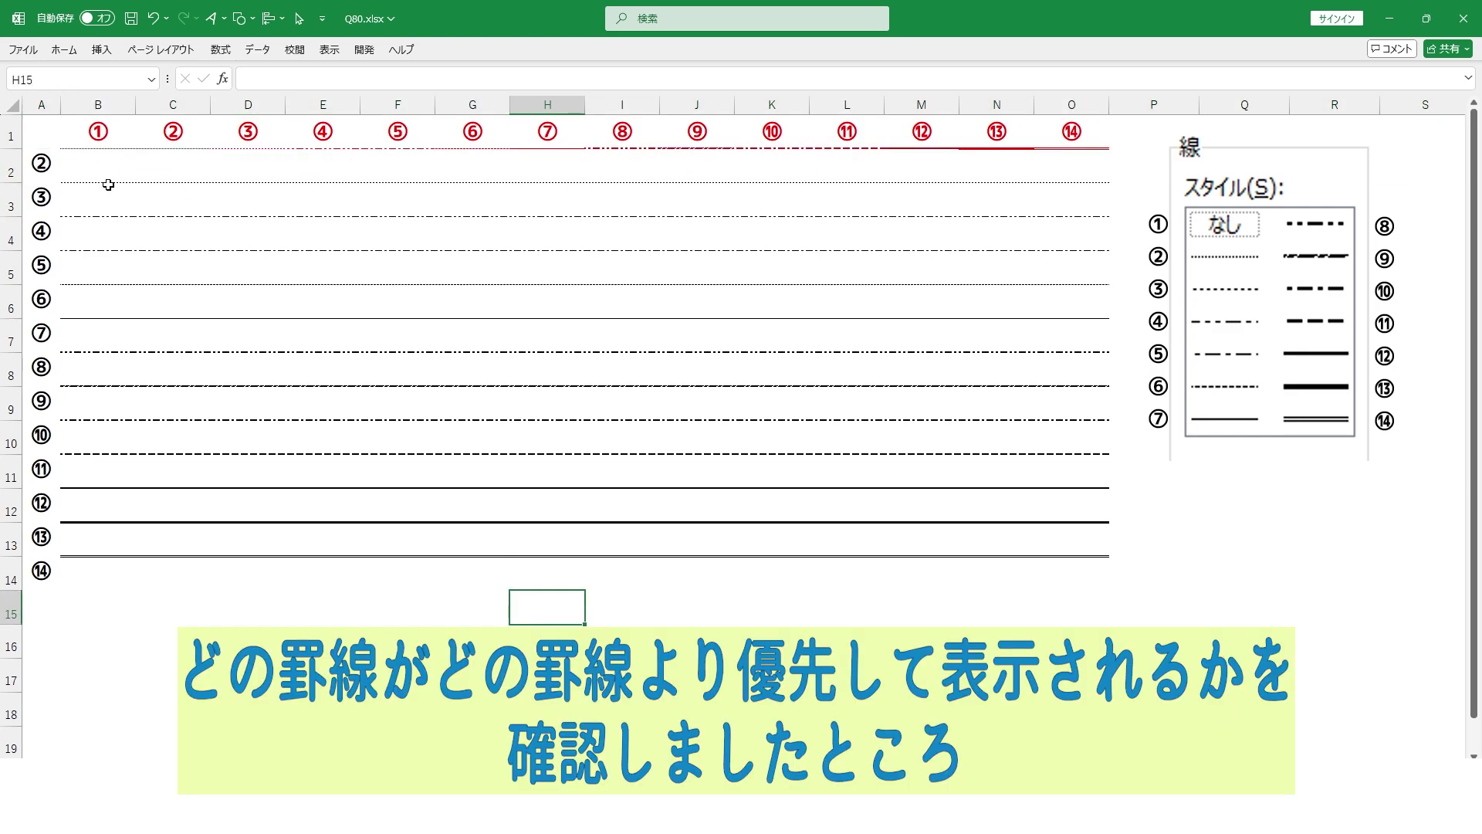
click(10, 165)
key(ctrl+minus)
click(473, 573)
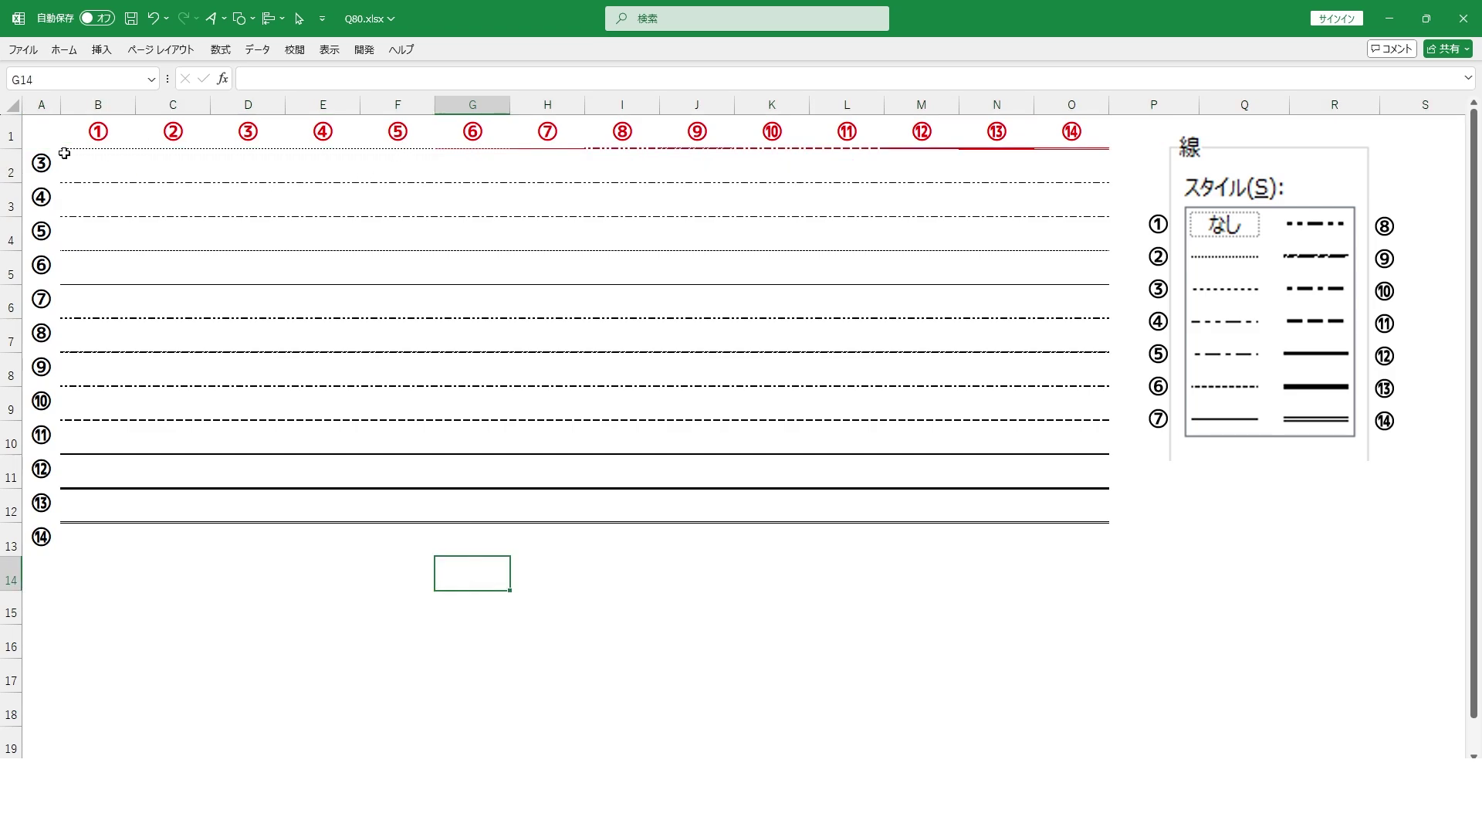
click(11, 167)
click(623, 606)
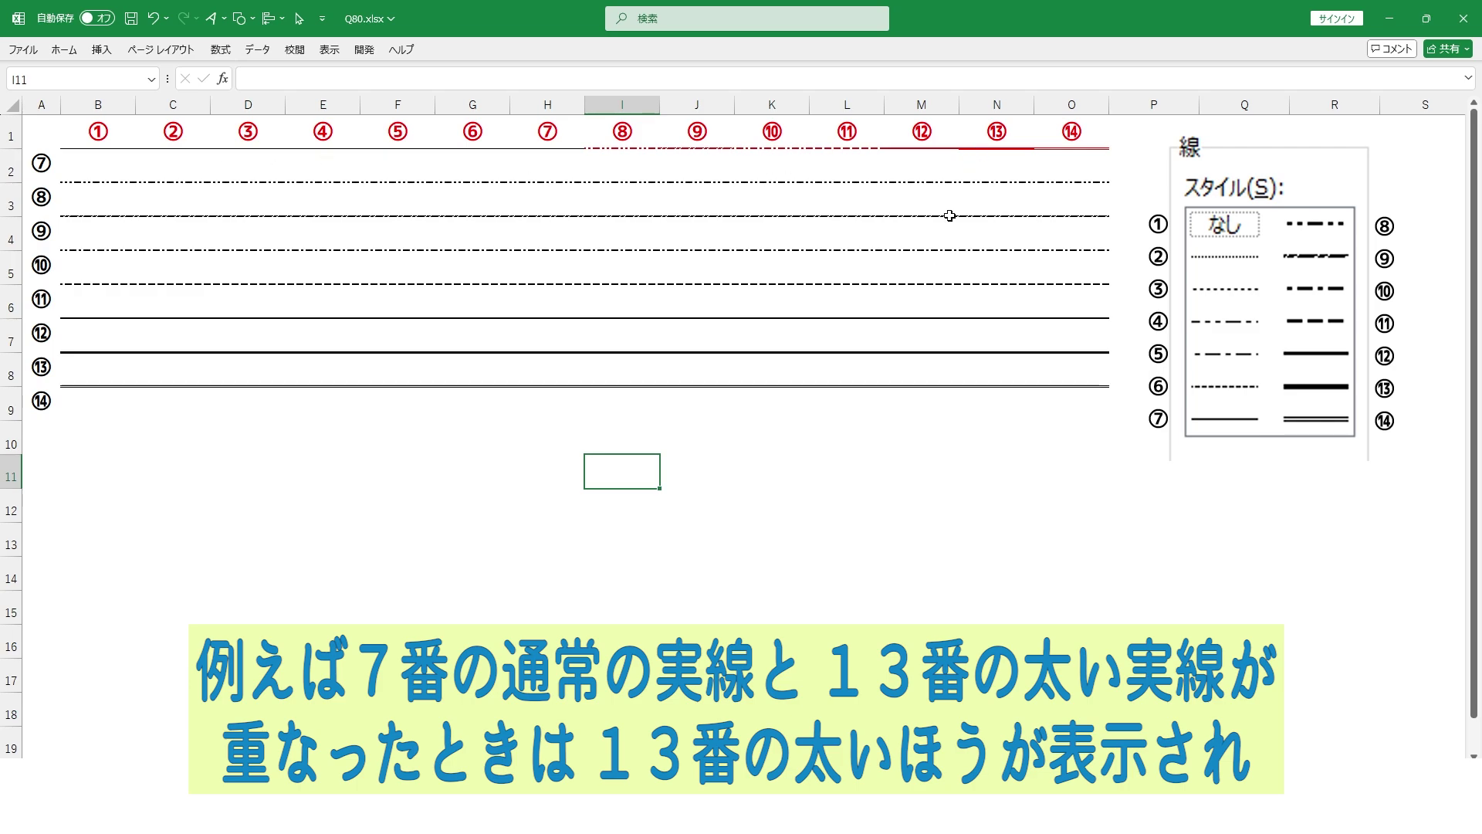
Delete rows 2–7 (styles ⑦–⑫) so line ⑬ meets line ⑭, then undo the deletion.
drag(10, 164, 11, 340)
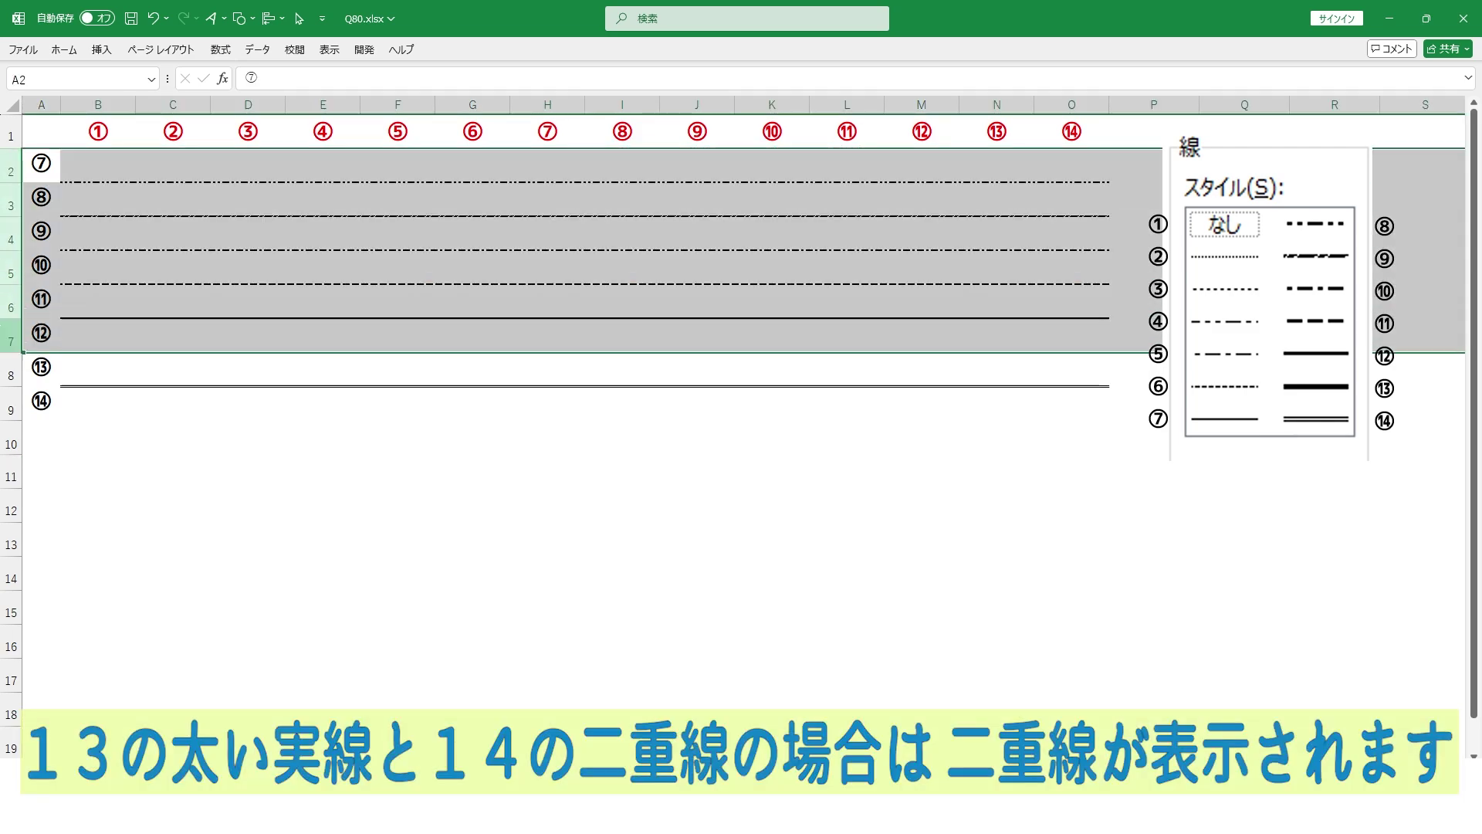
key(ctrl+minus)
click(544, 401)
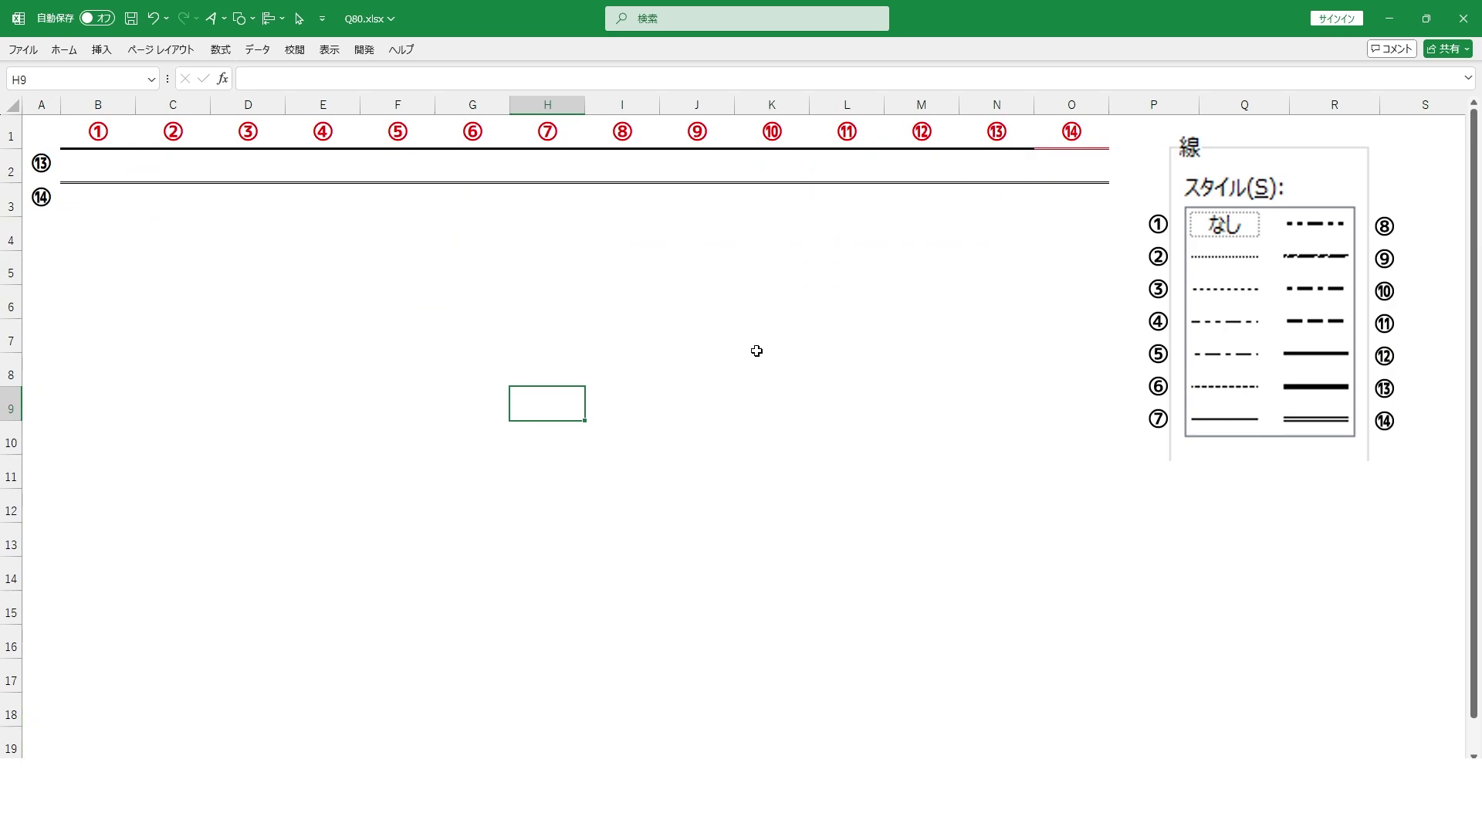
key(ctrl+z)
key(ctrl+z)
key(ctrl+z)
key(ctrl+z)
click(725, 414)
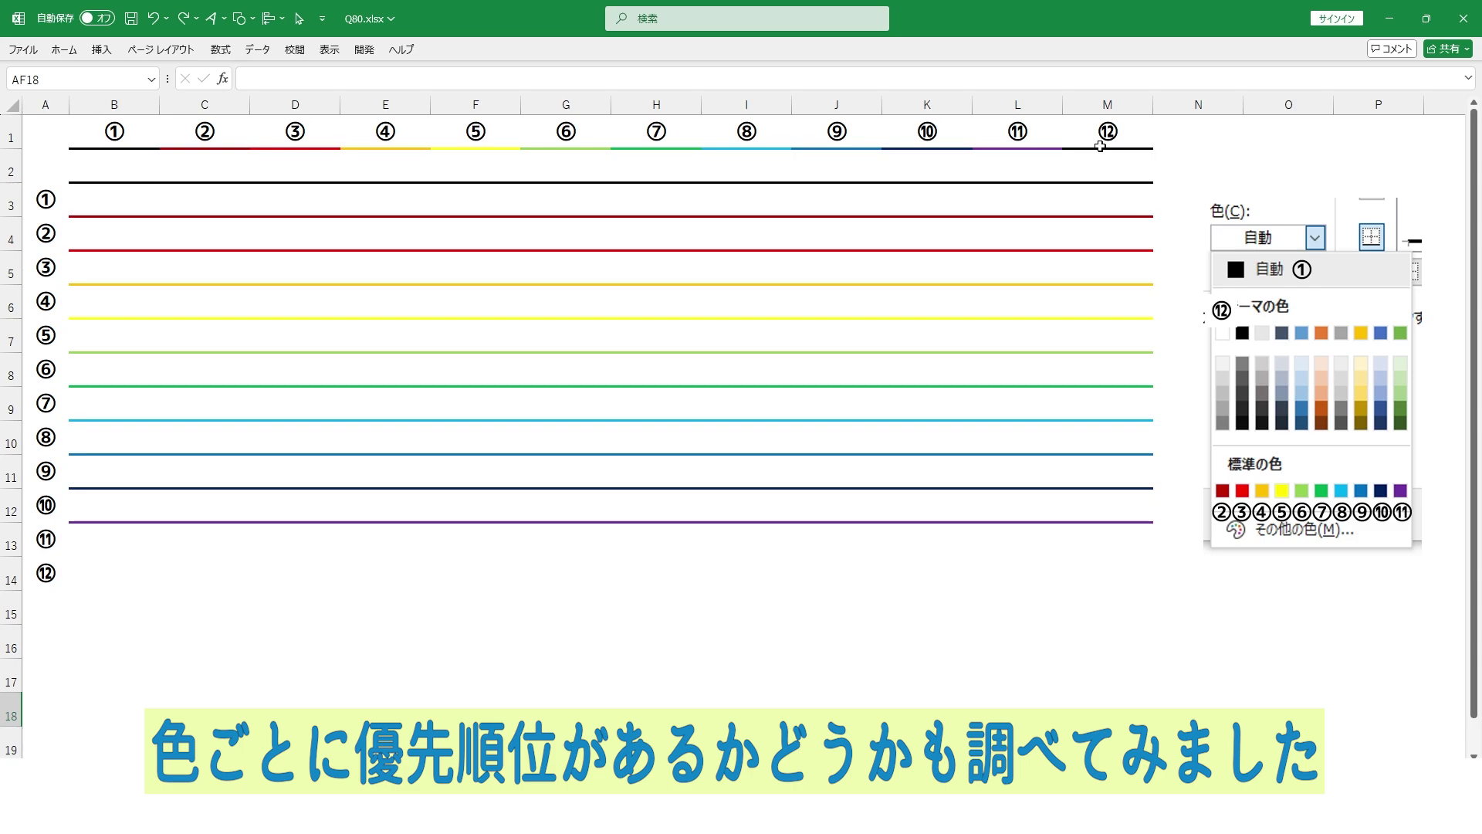
Delete the empty row 2 and the rows with coloured lines ① and ② against the black line.
click(9, 171)
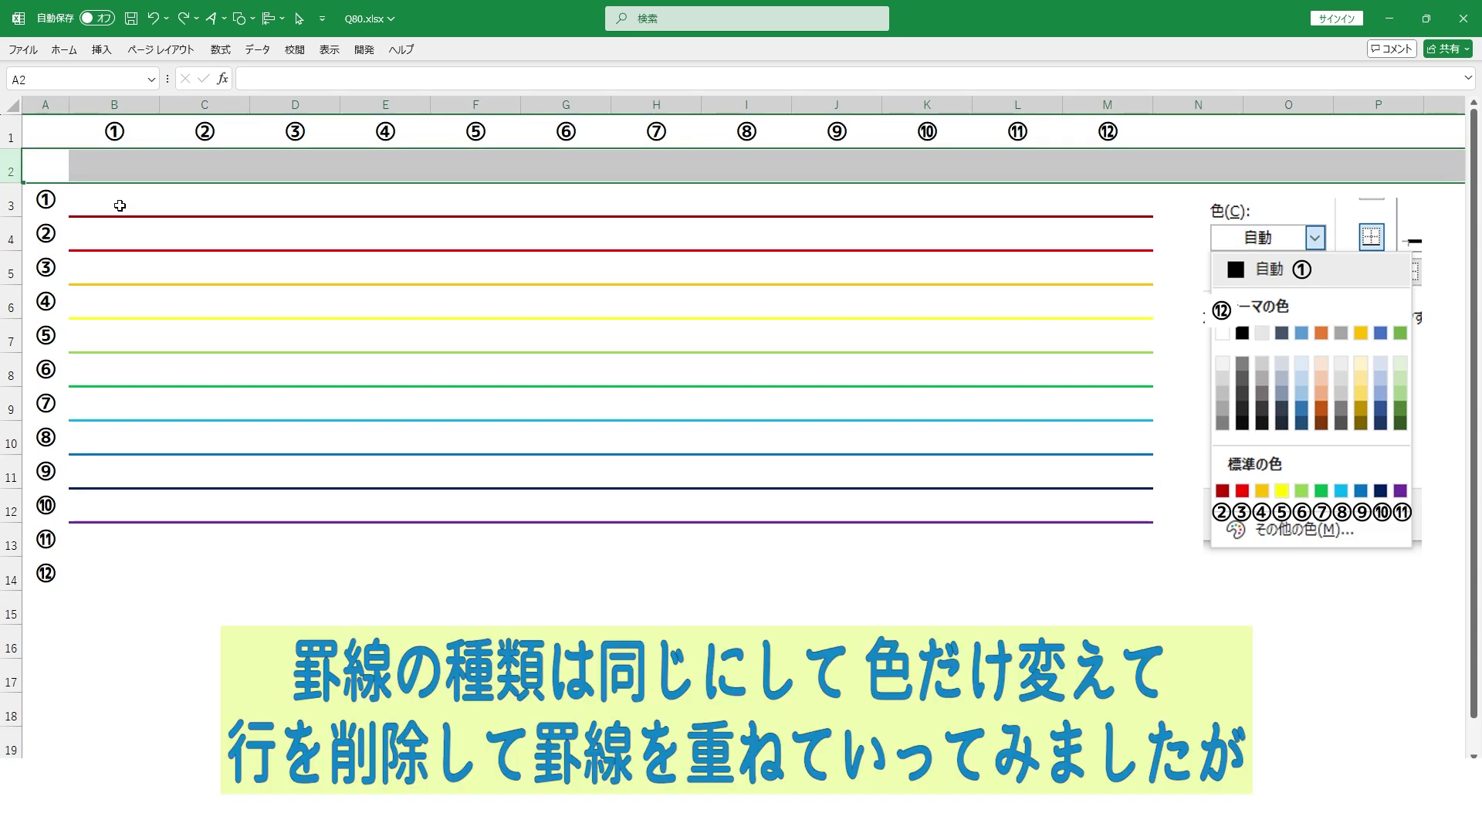
key(ctrl+minus)
click(217, 285)
click(9, 172)
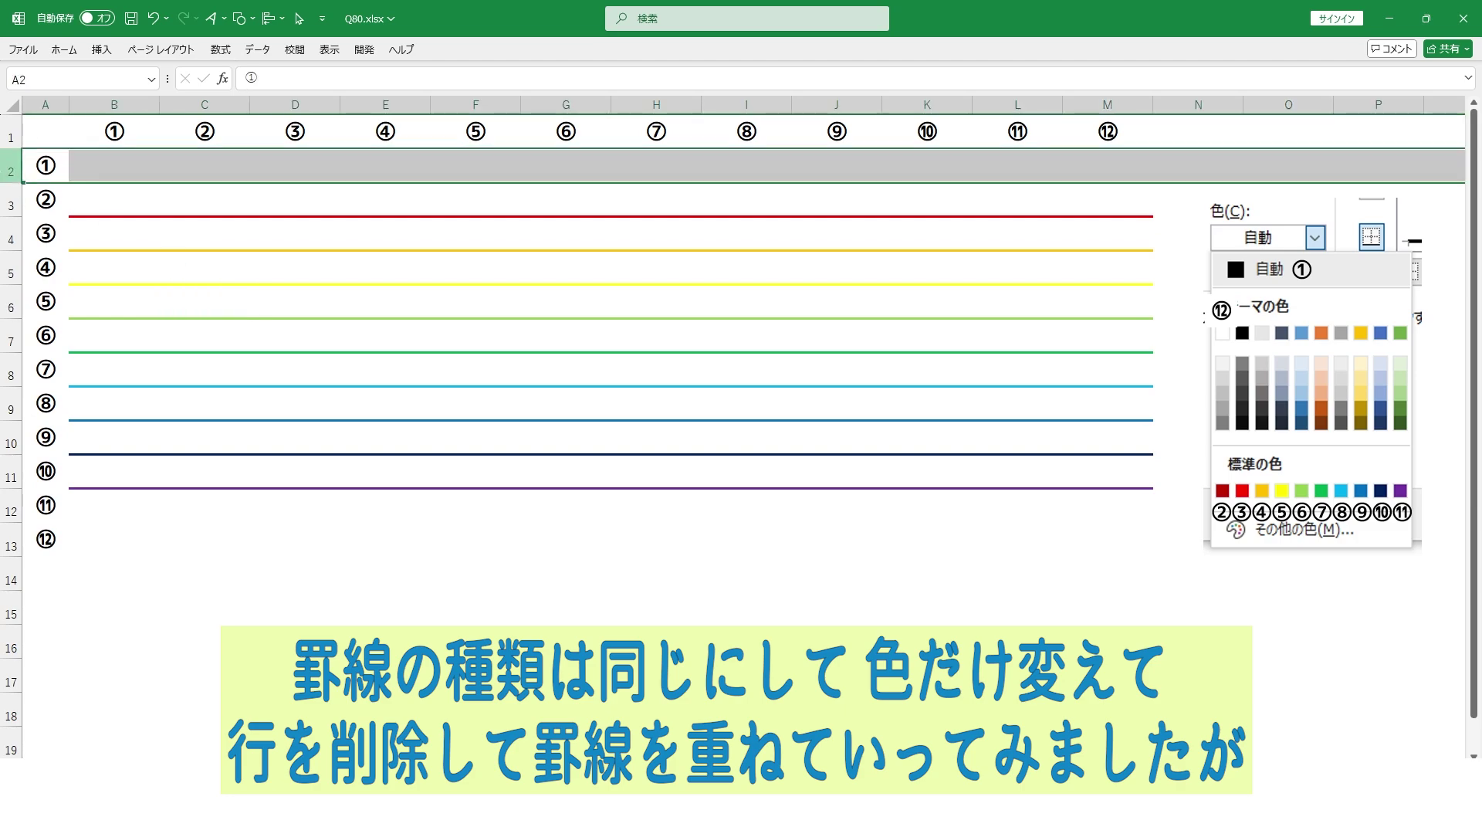
key(ctrl+minus)
click(256, 343)
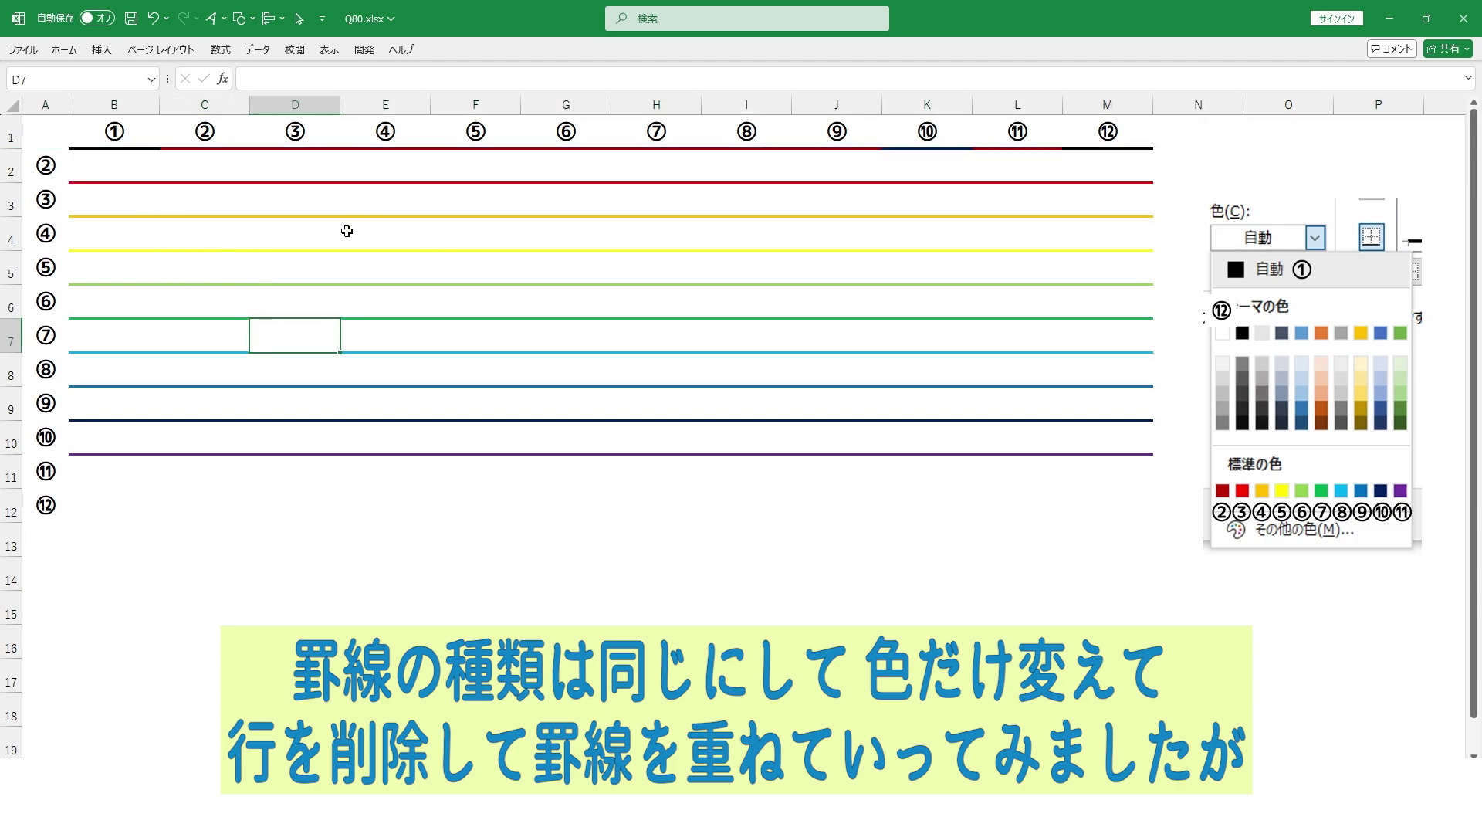
click(9, 172)
key(ctrl+minus)
click(391, 321)
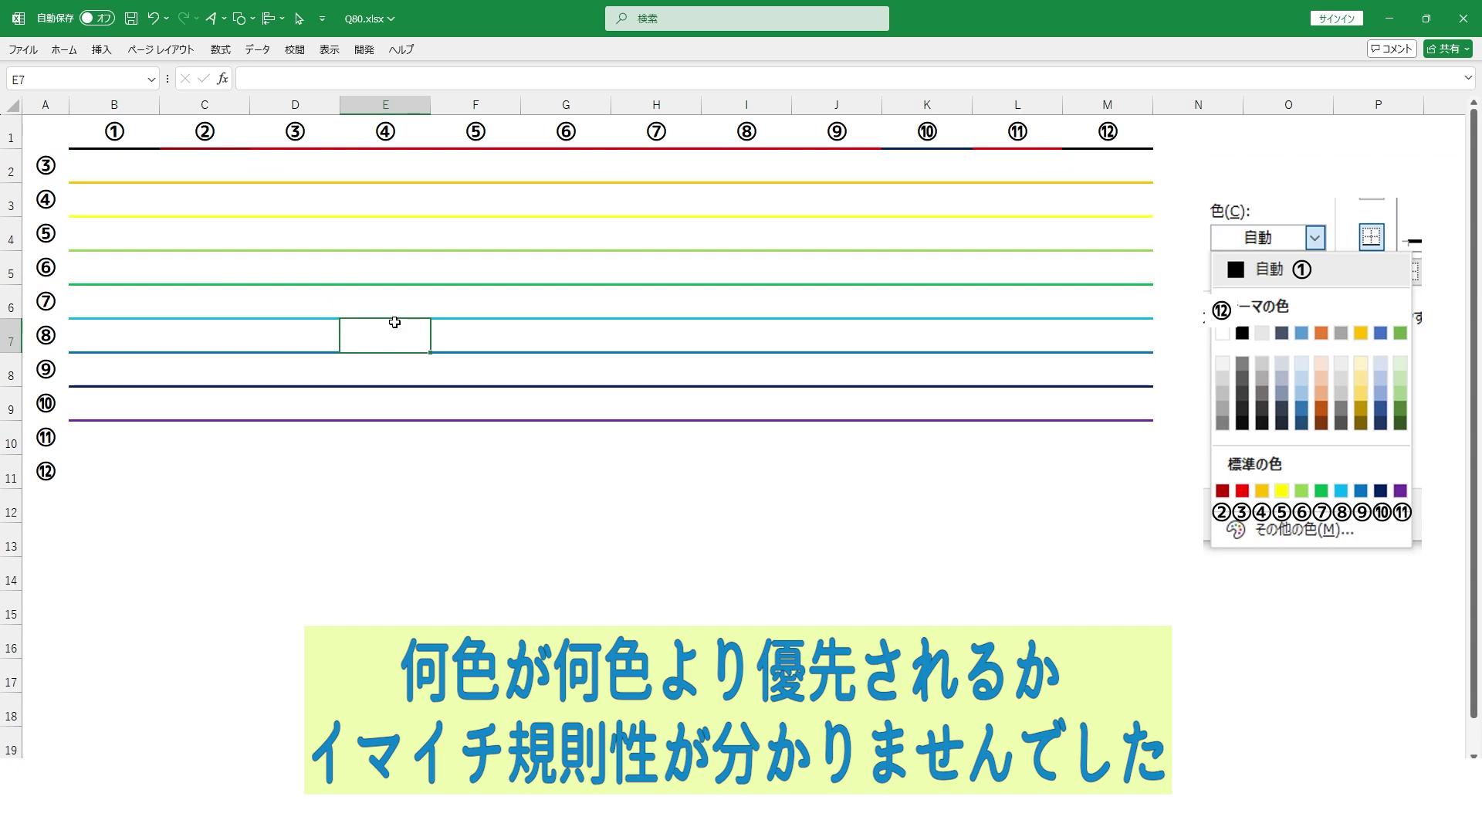
Delete the rows with lines ③ and ④, then undo to restore the four coloured rows.
click(9, 172)
key(ctrl+minus)
click(425, 376)
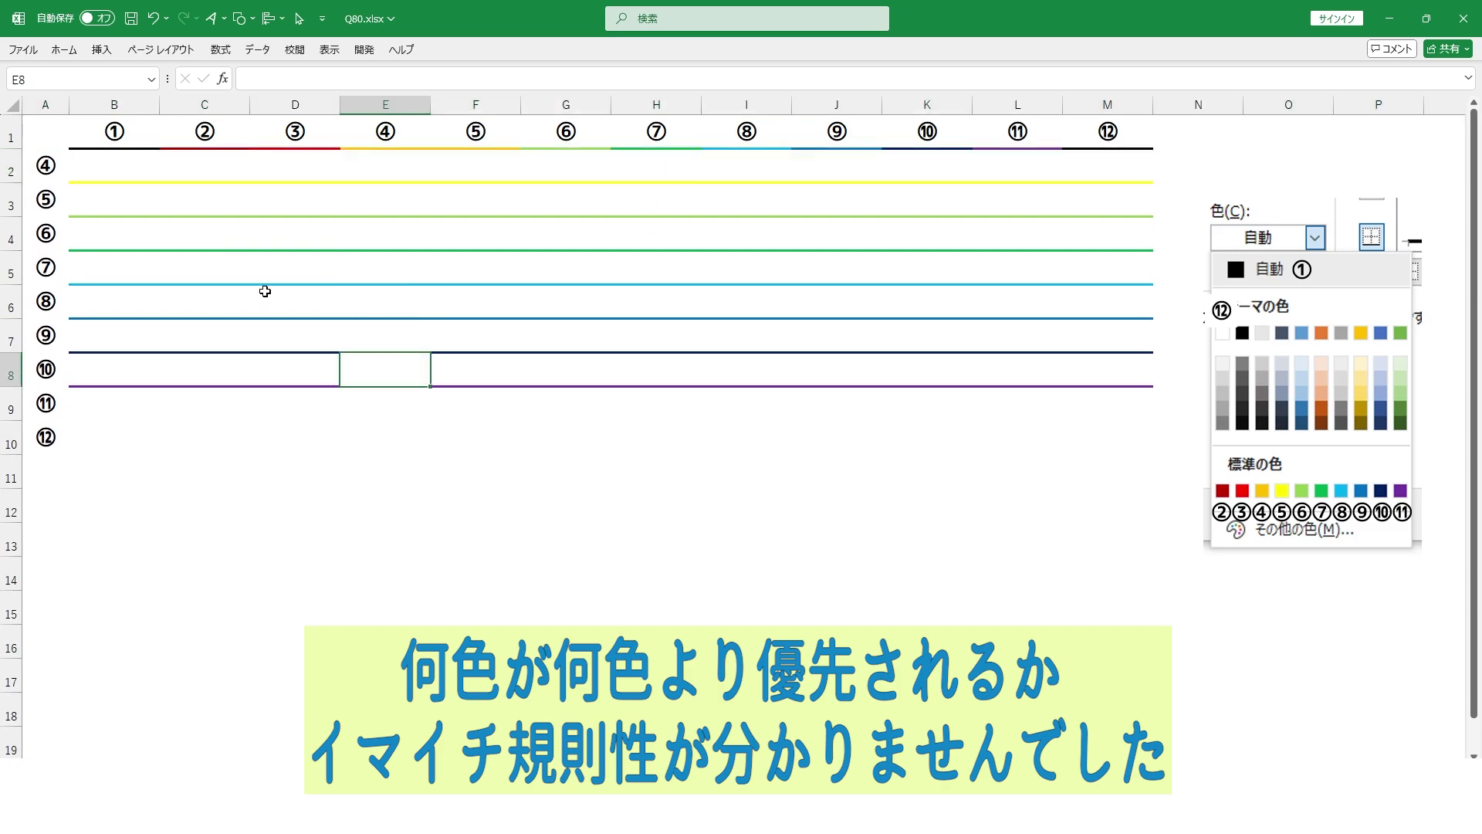
click(9, 171)
key(ctrl+minus)
click(387, 332)
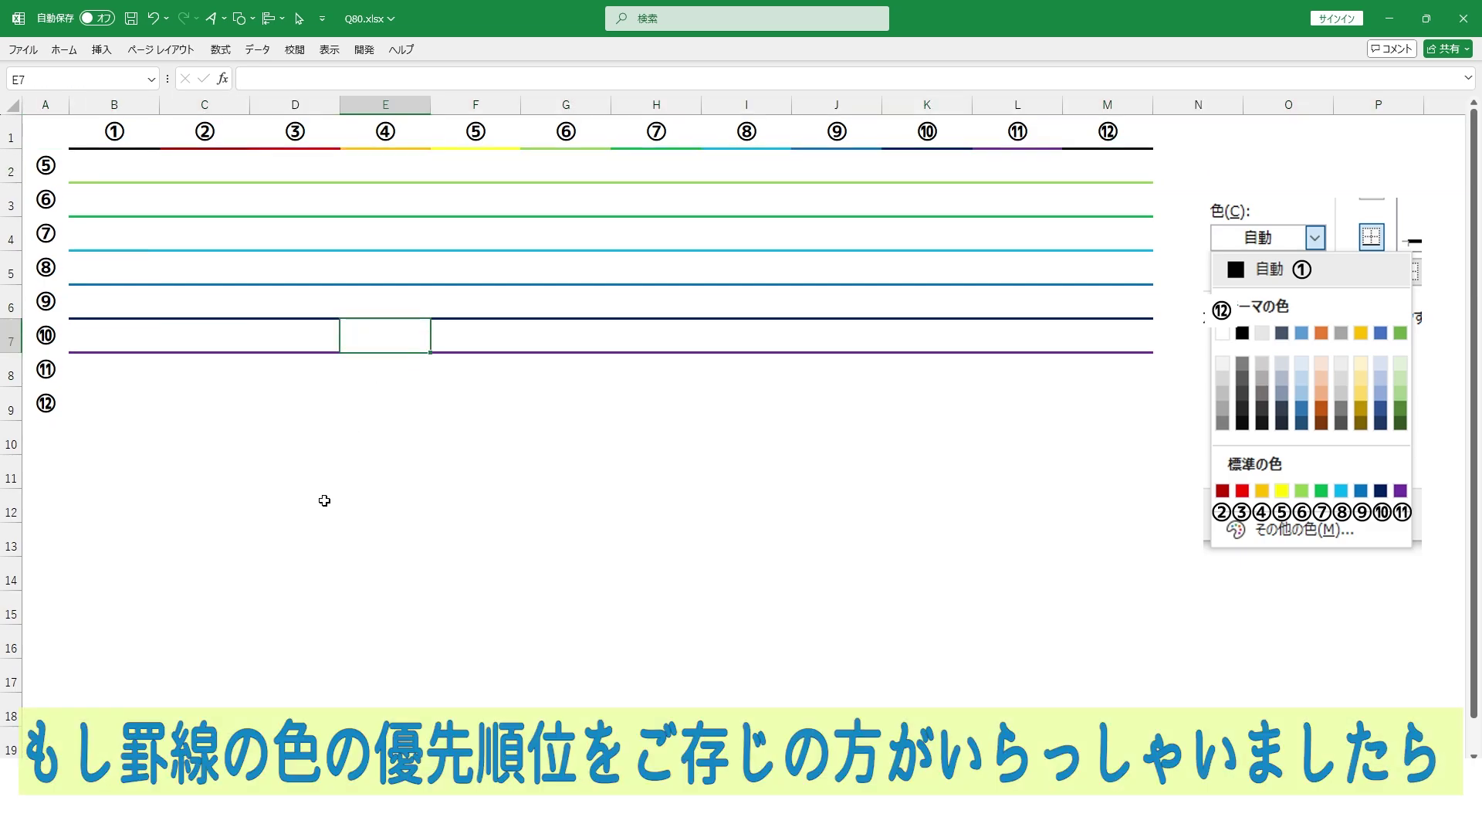
key(ctrl+z)
key(ctrl+z)
key(ctrl+z)
key(ctrl+z)
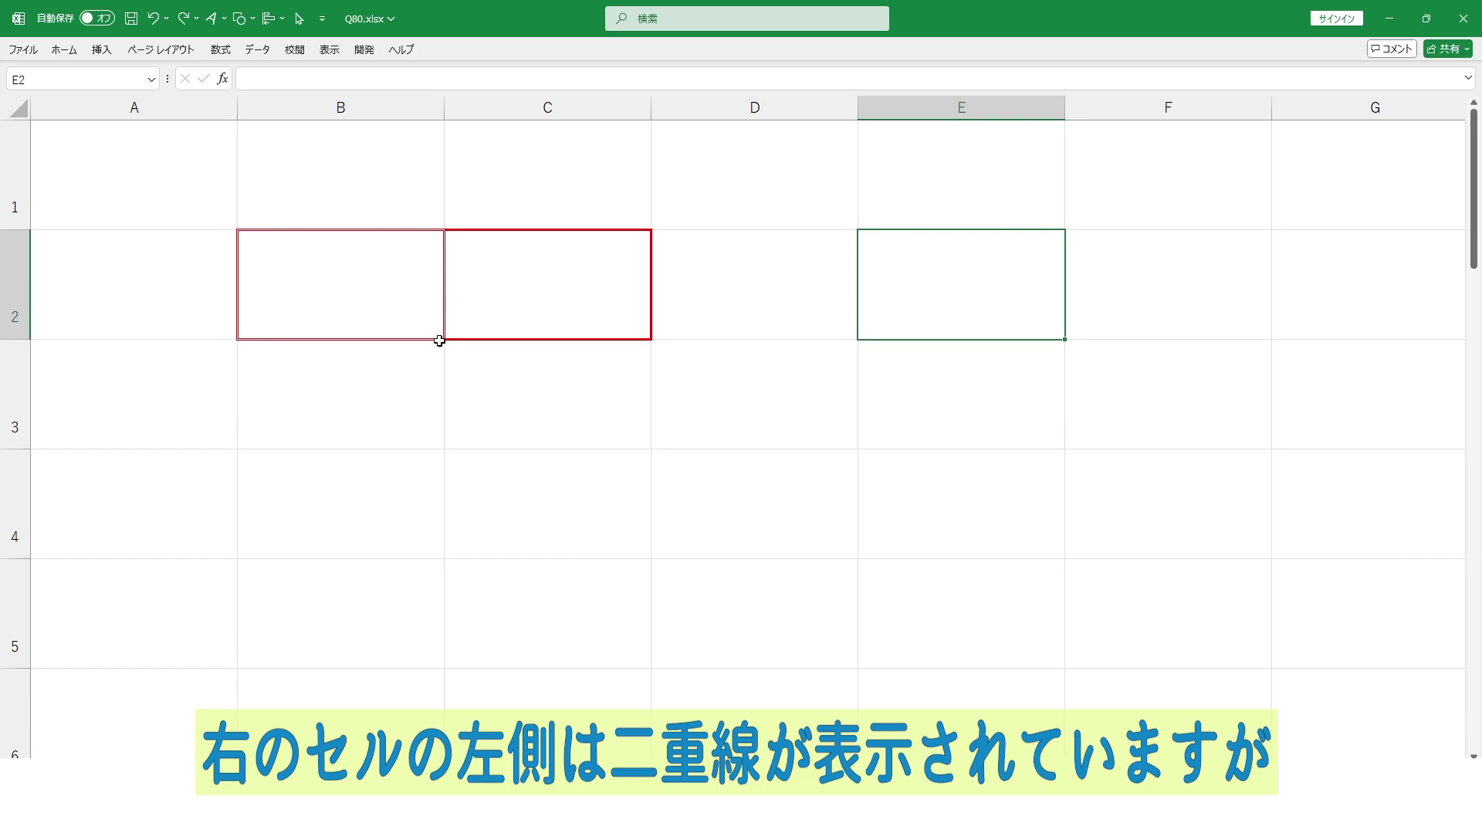
Copy C2's thick red border into cell E2.
right_click(581, 282)
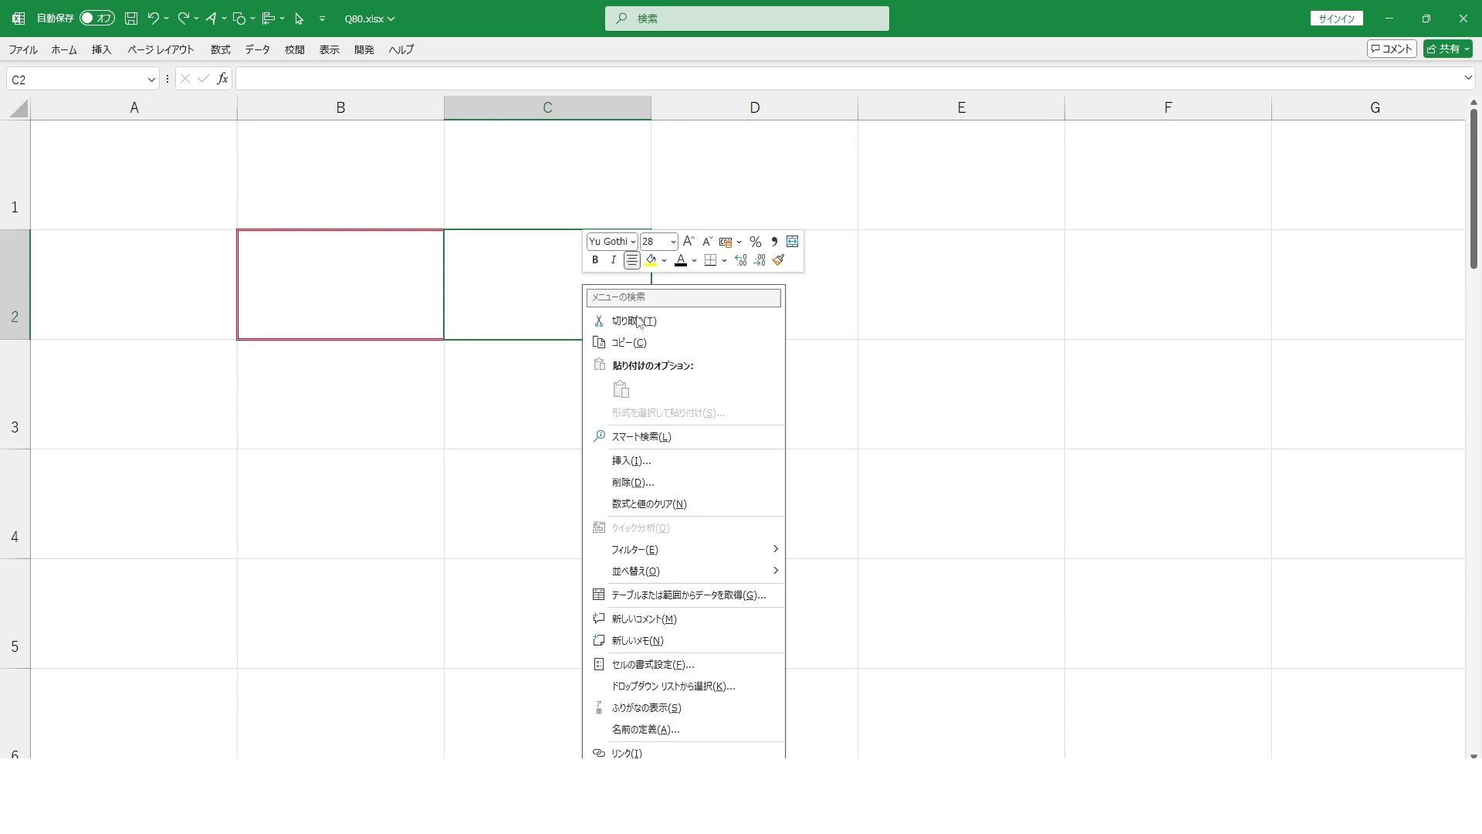
click(618, 345)
right_click(948, 283)
click(983, 380)
click(666, 520)
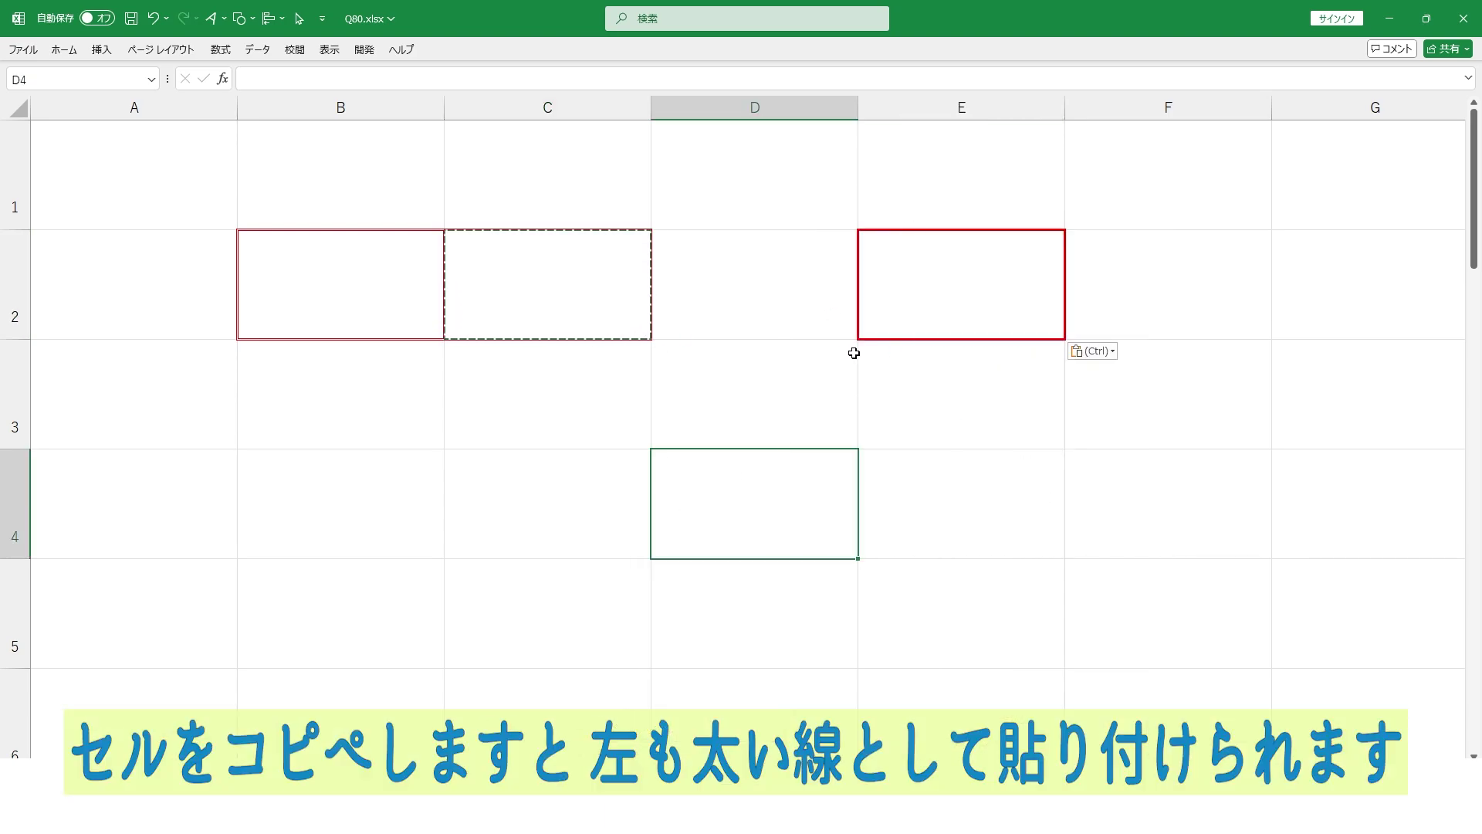
key(Escape)
Insert an empty column at C to separate the two red-bordered cells.
right_click(574, 116)
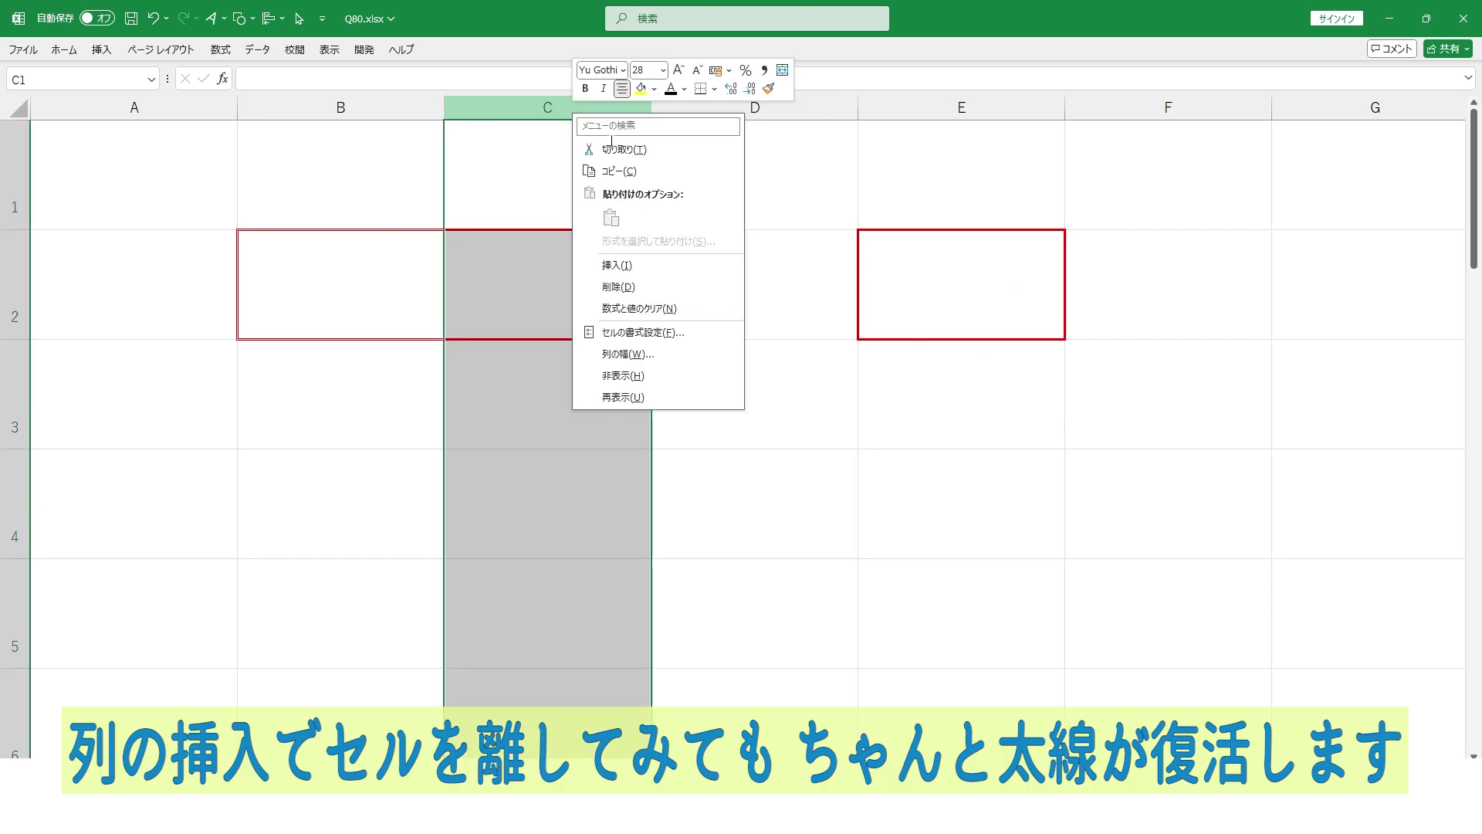
click(668, 270)
click(933, 514)
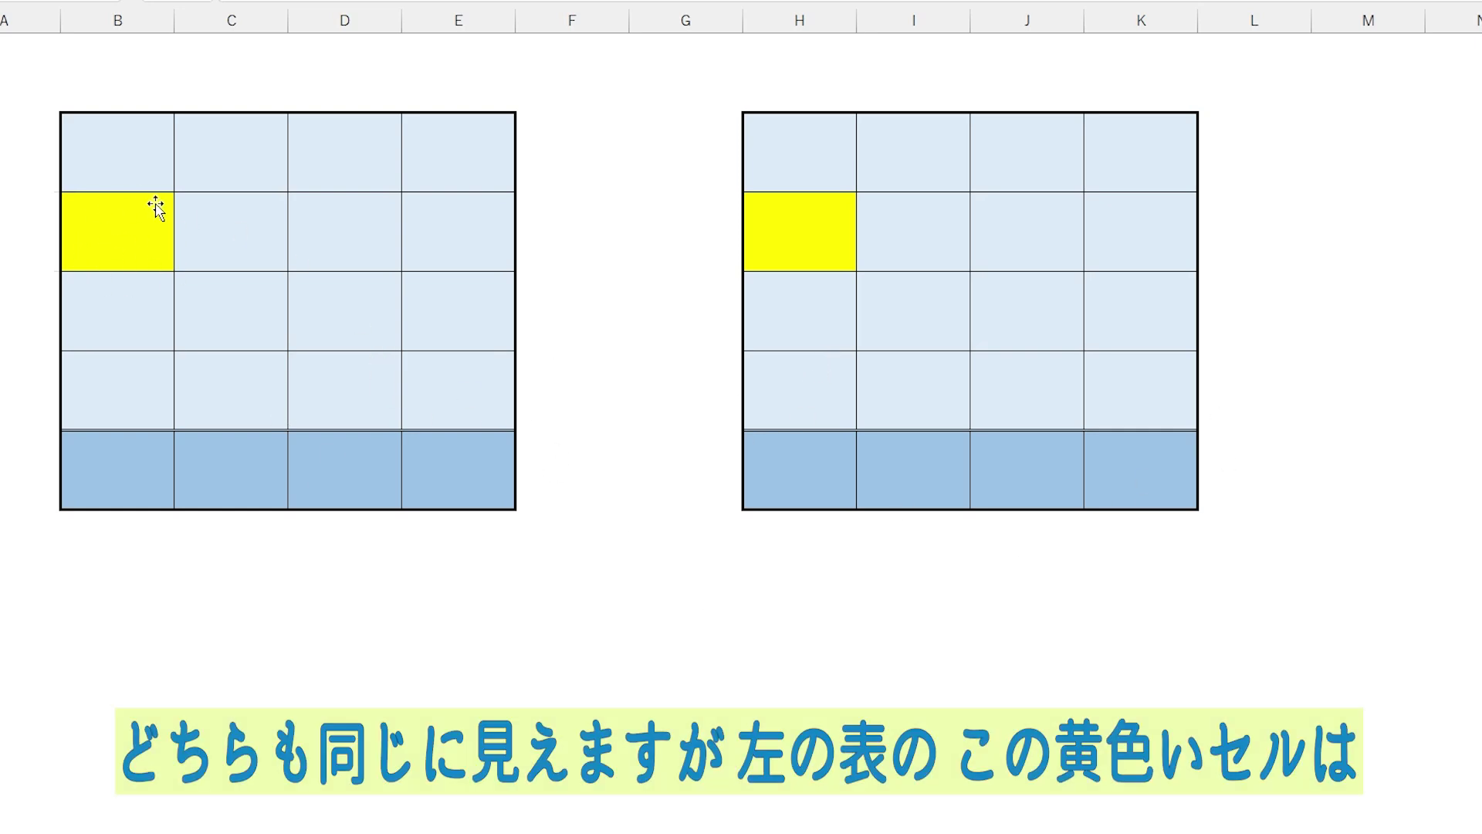
Drag the left table's two yellow cells above the table to inspect their borders.
click(139, 247)
click(654, 624)
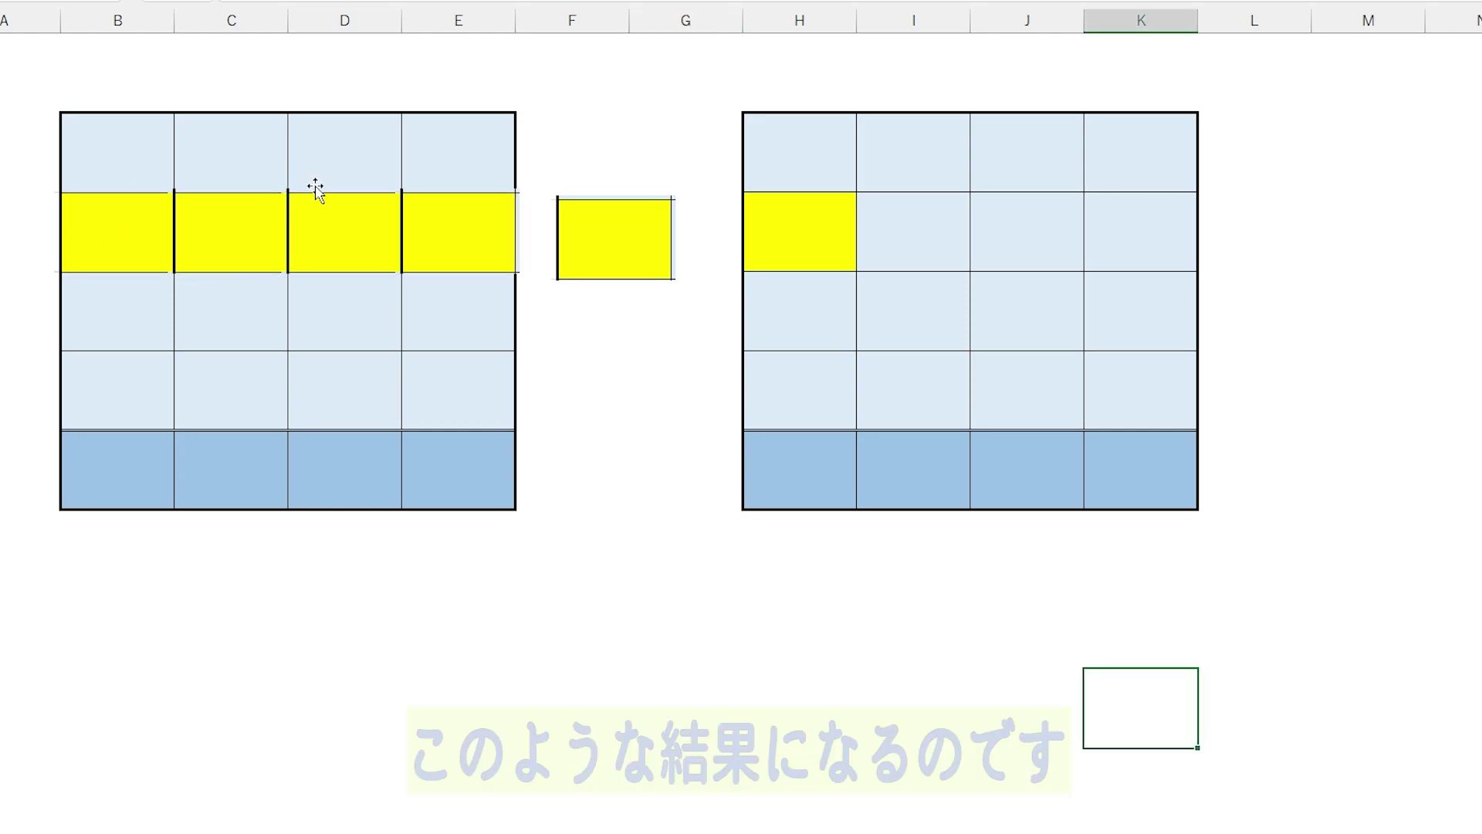
drag(115, 237, 118, 99)
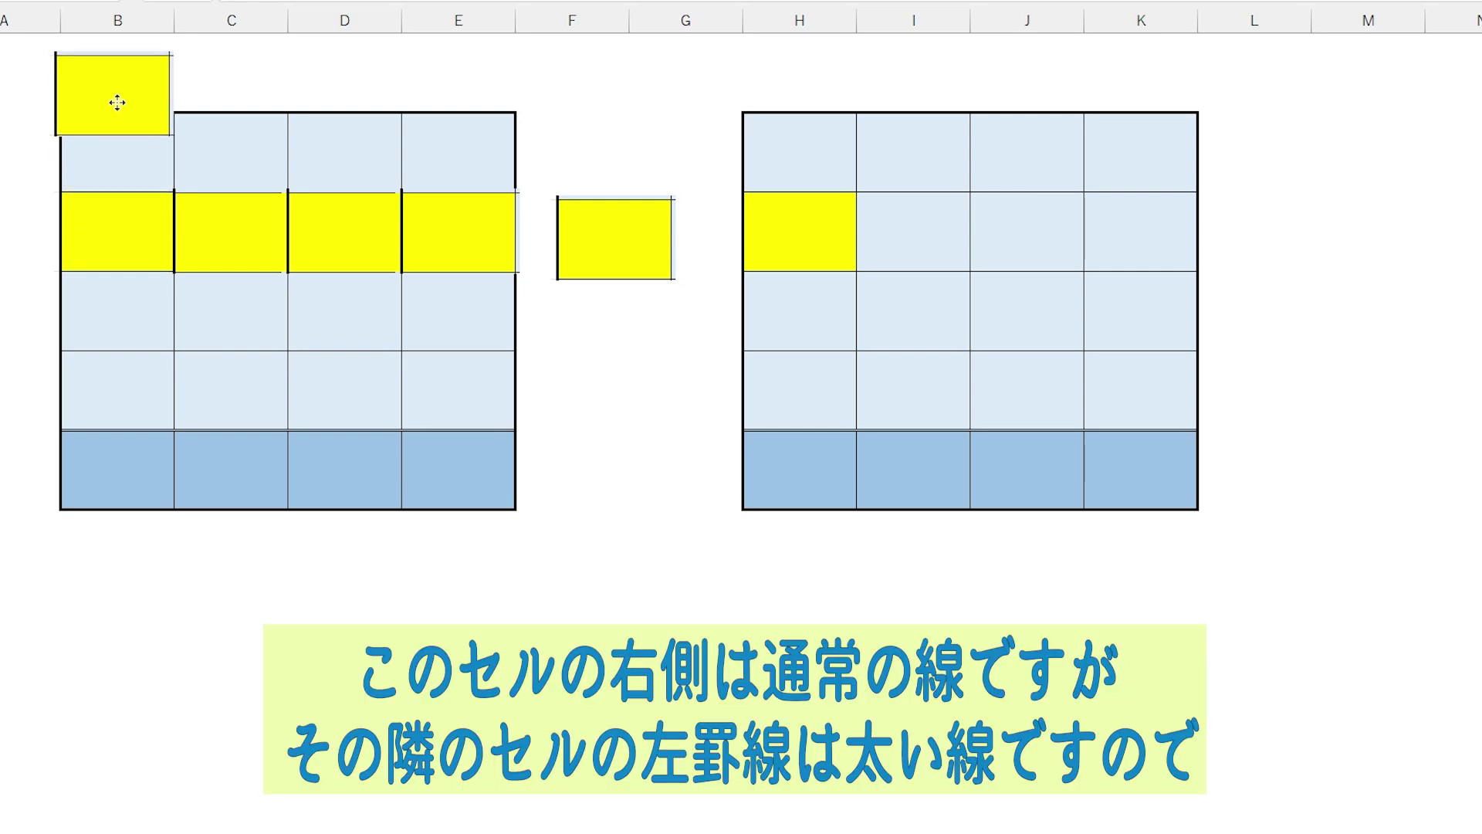
mouse_move(218, 225)
mouse_down()
mouse_move(278, 109)
mouse_move(224, 97)
mouse_up()
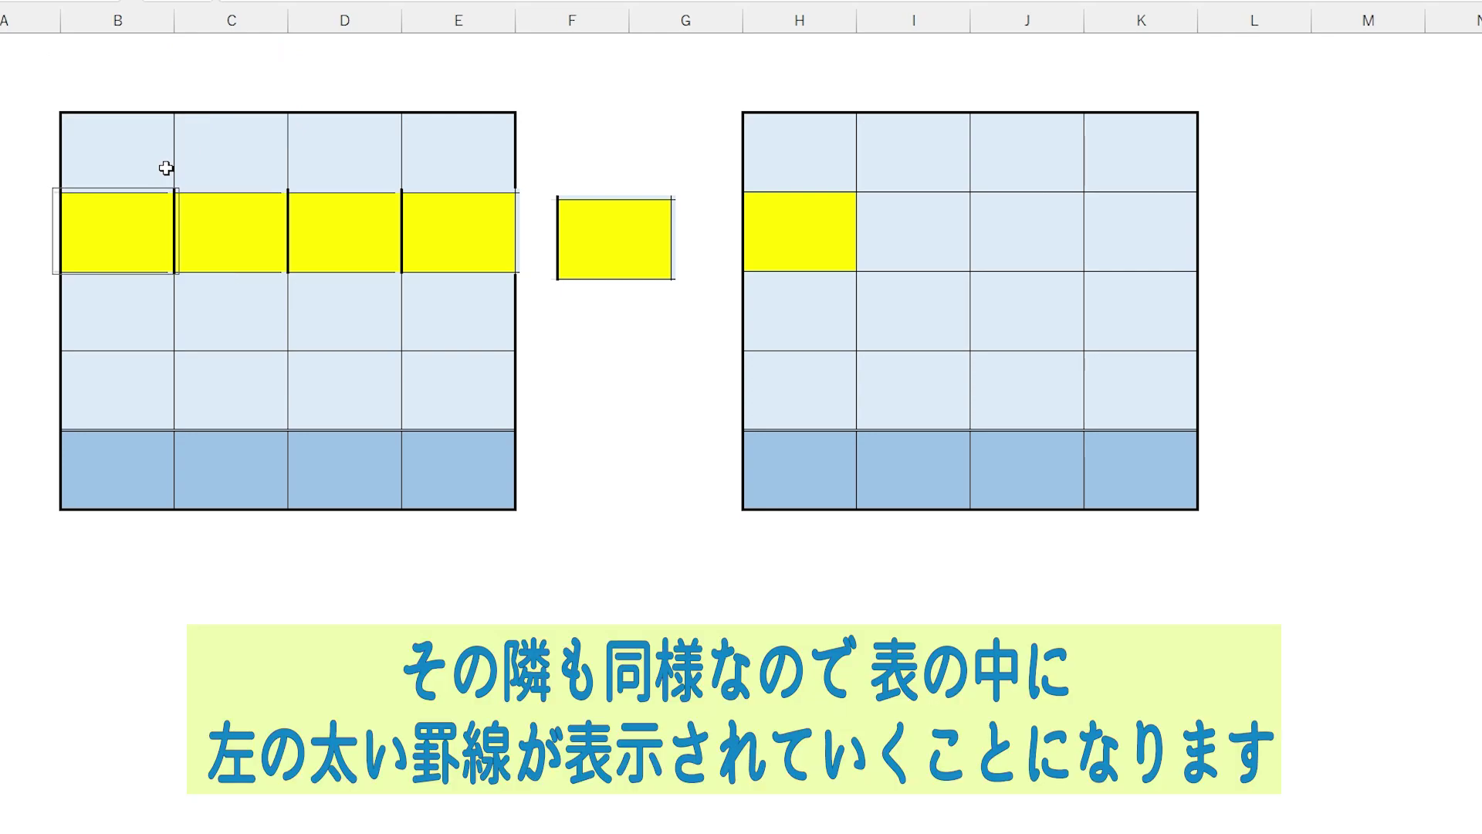
click(684, 449)
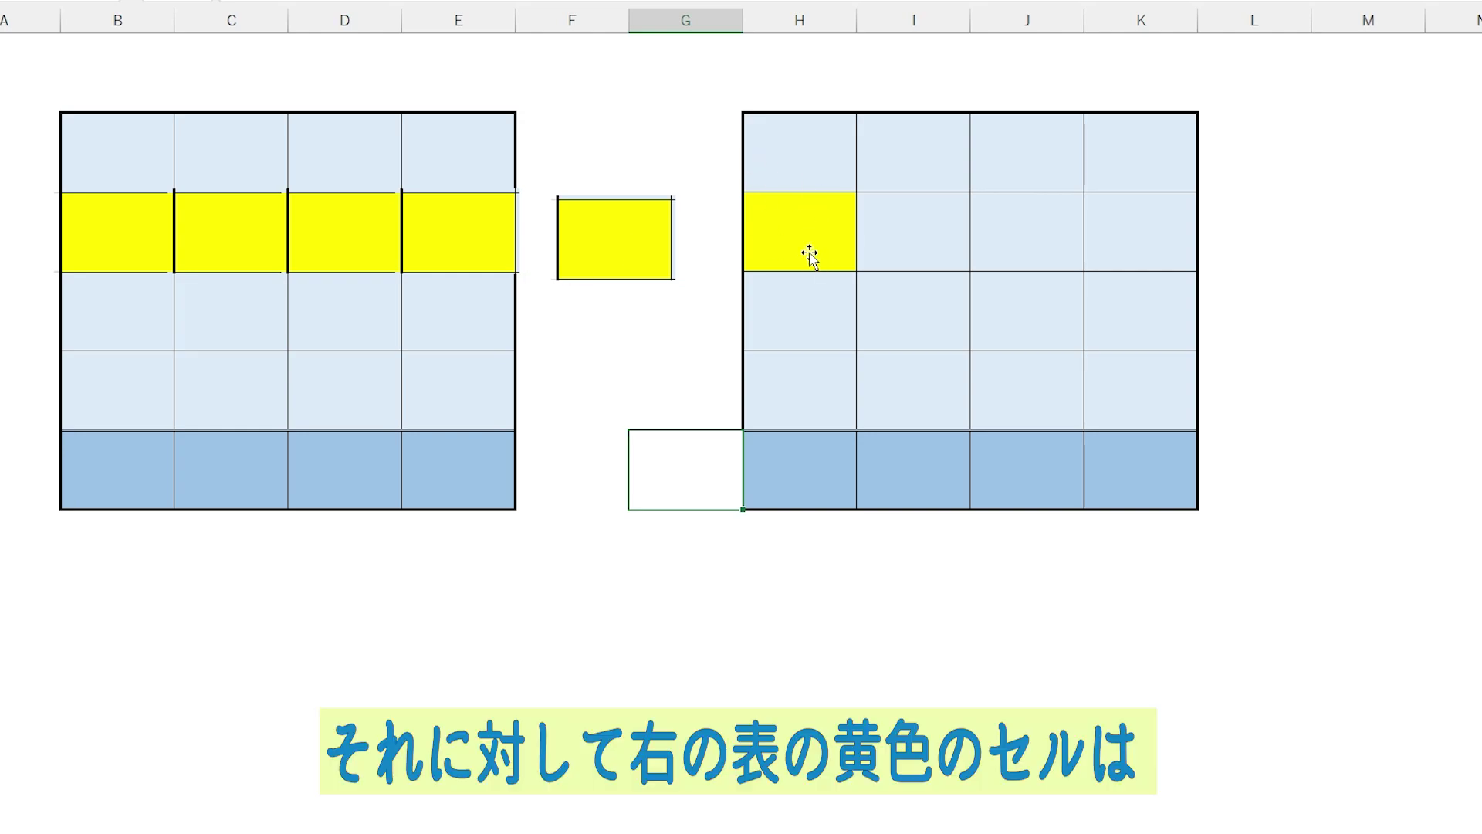
Copy the right table's yellow cell H3 into M3.
click(809, 255)
click(1343, 258)
key(ctrl+v)
click(1387, 430)
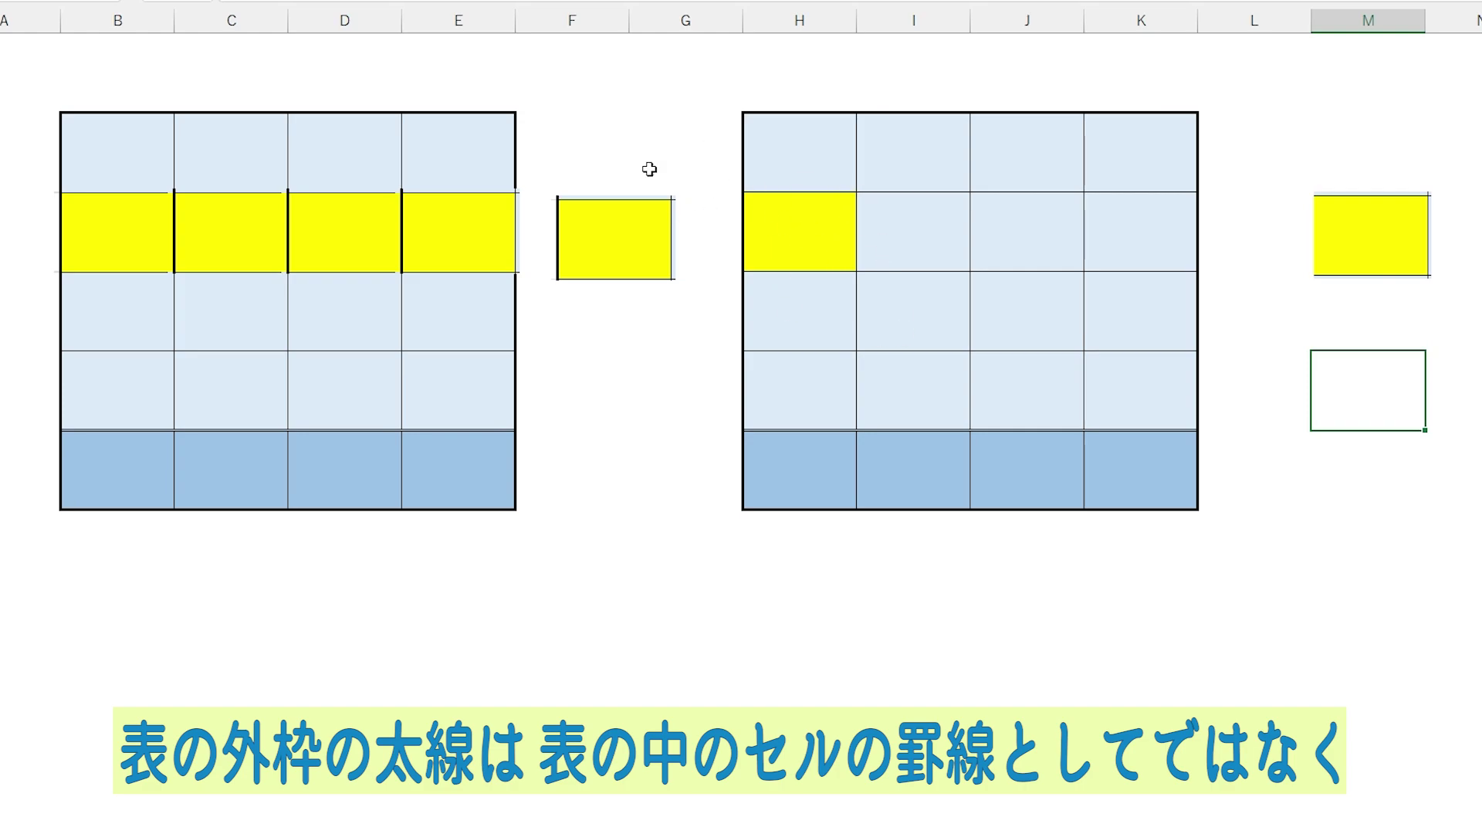
Lift the yellow column I cell above the right table, then drop it back.
drag(707, 122, 694, 527)
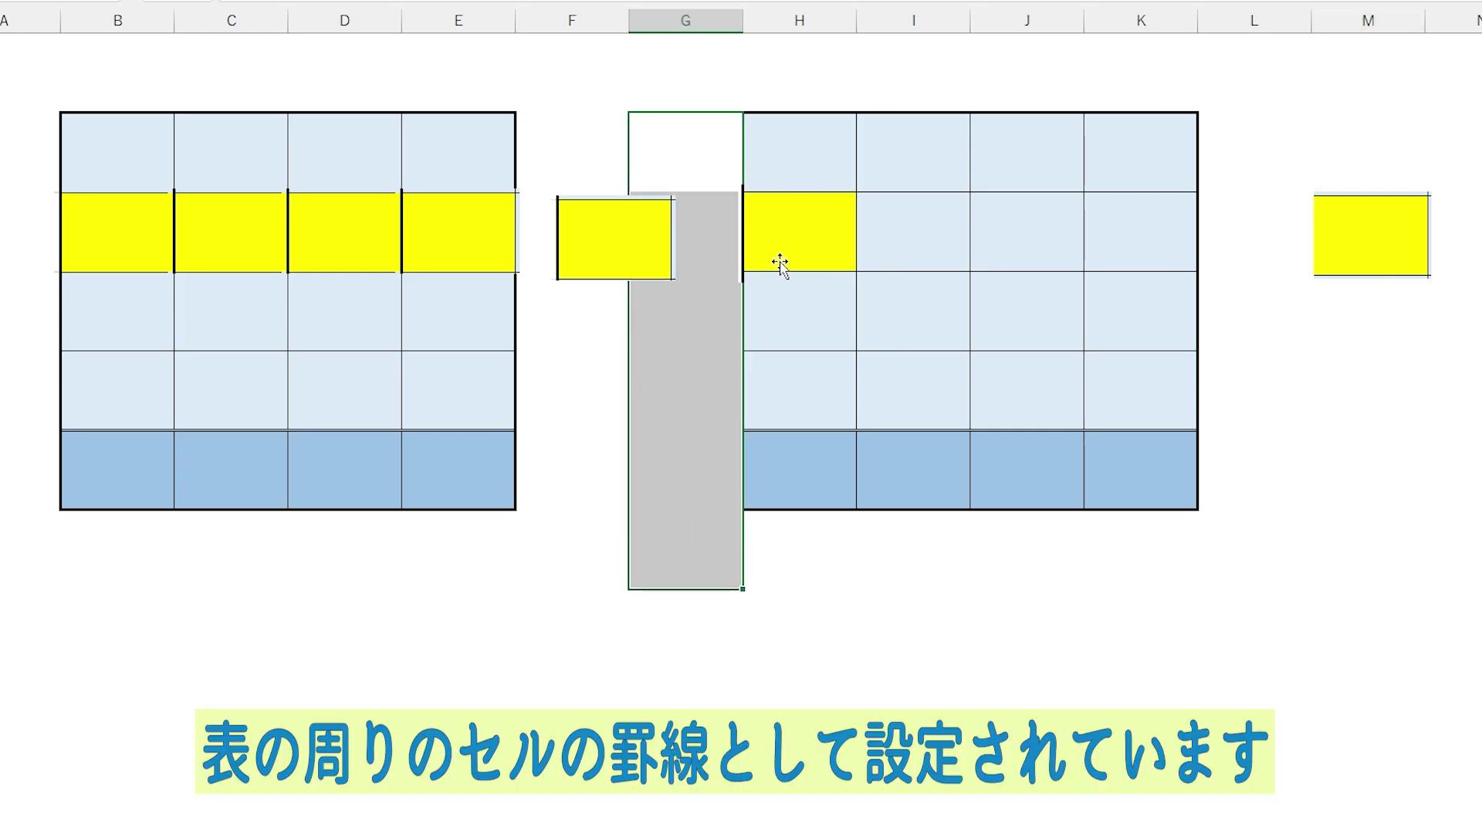
click(562, 433)
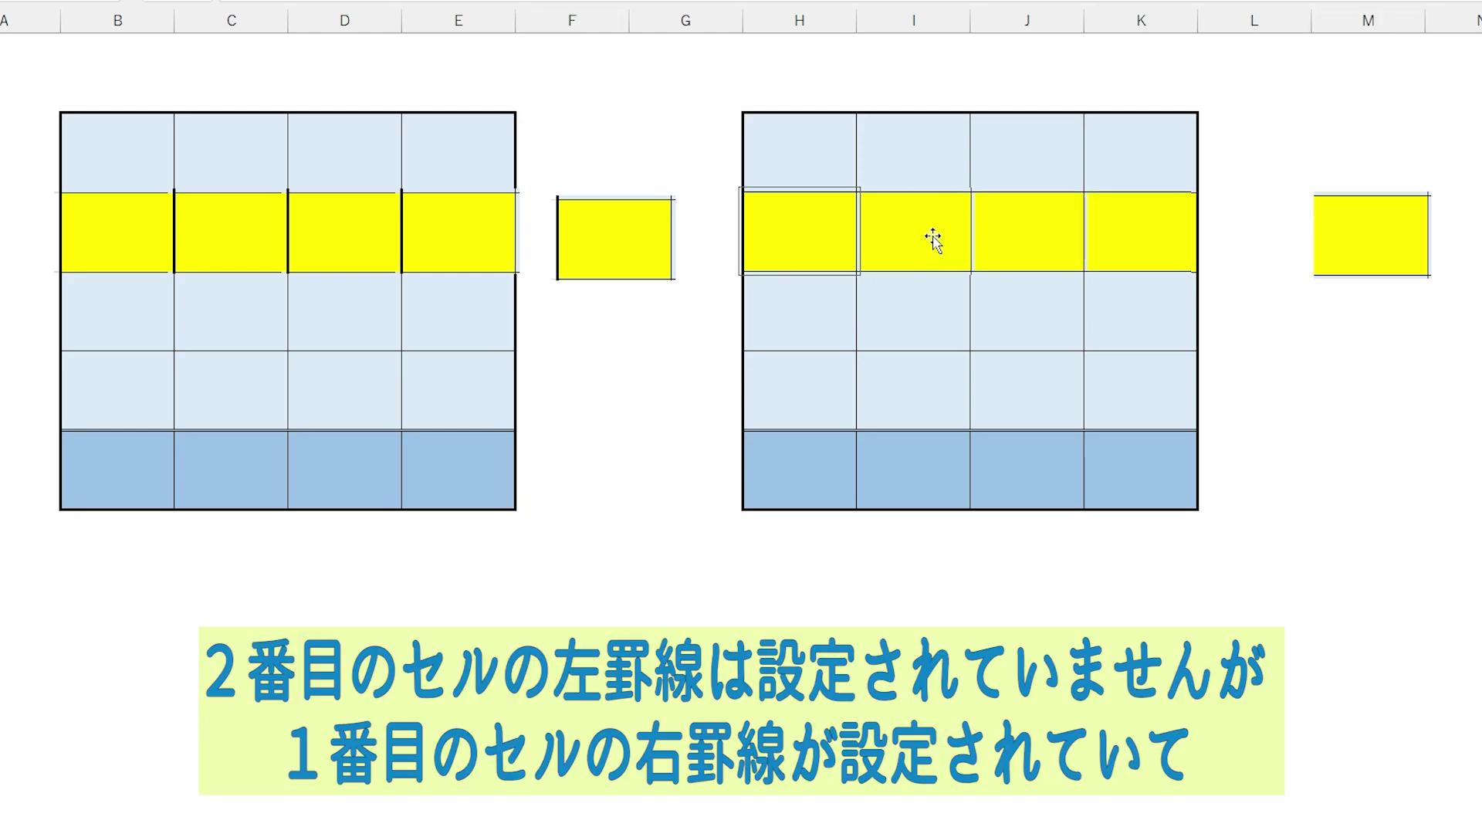
drag(934, 241, 902, 58)
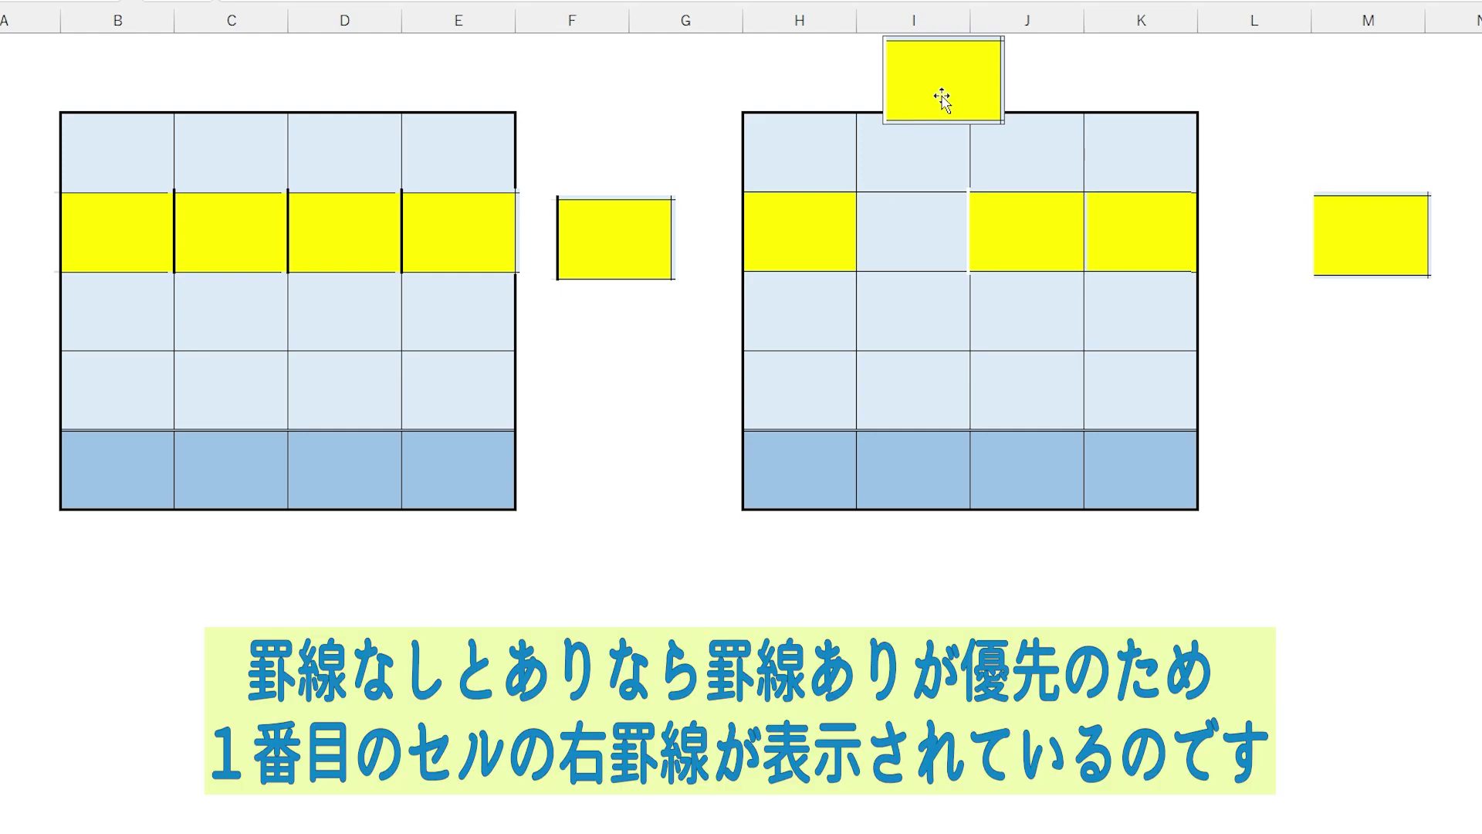
click(885, 332)
click(910, 453)
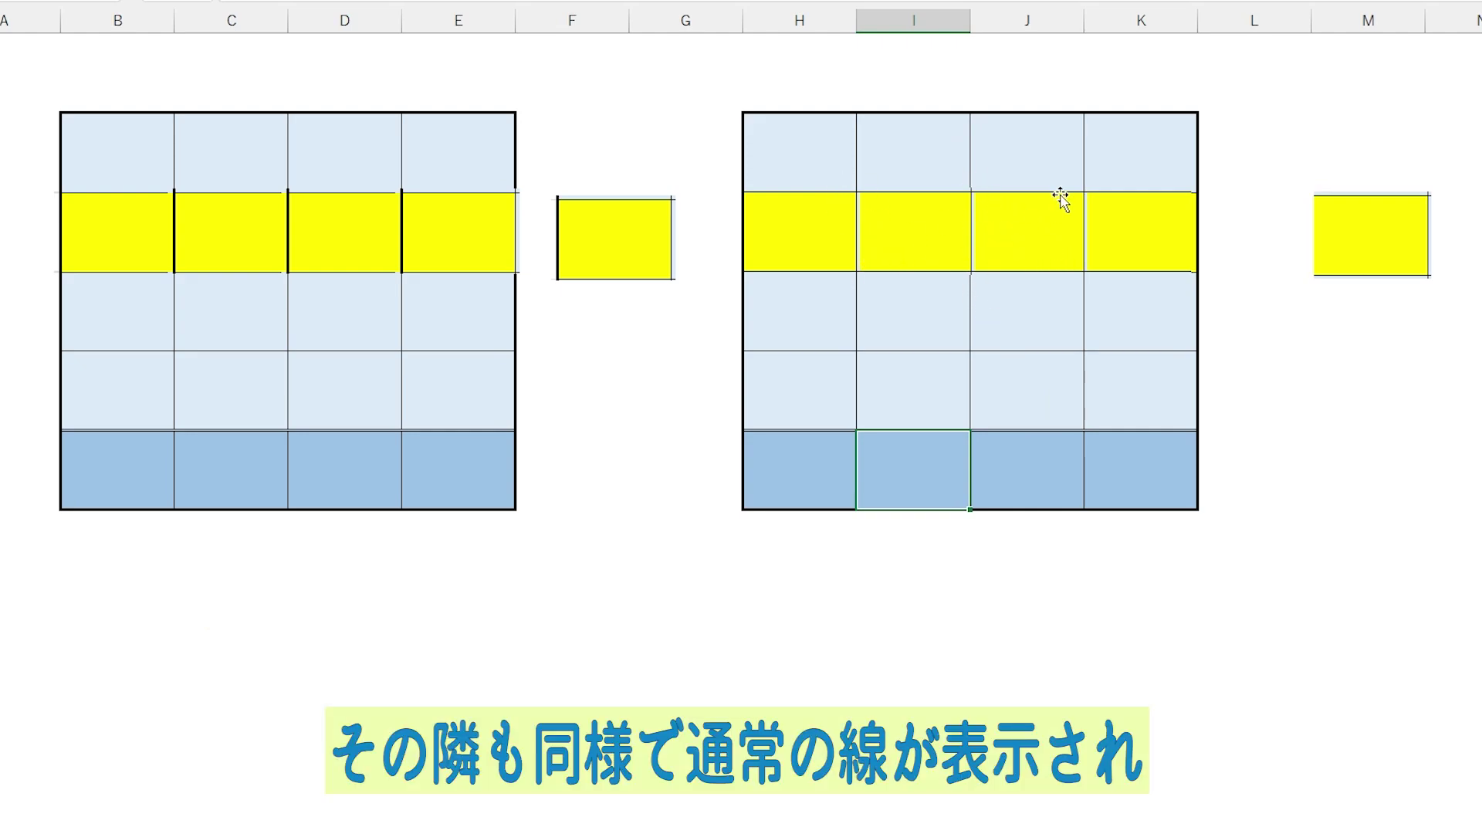
Lift the yellow K cell above the table and return it to column K.
click(1135, 229)
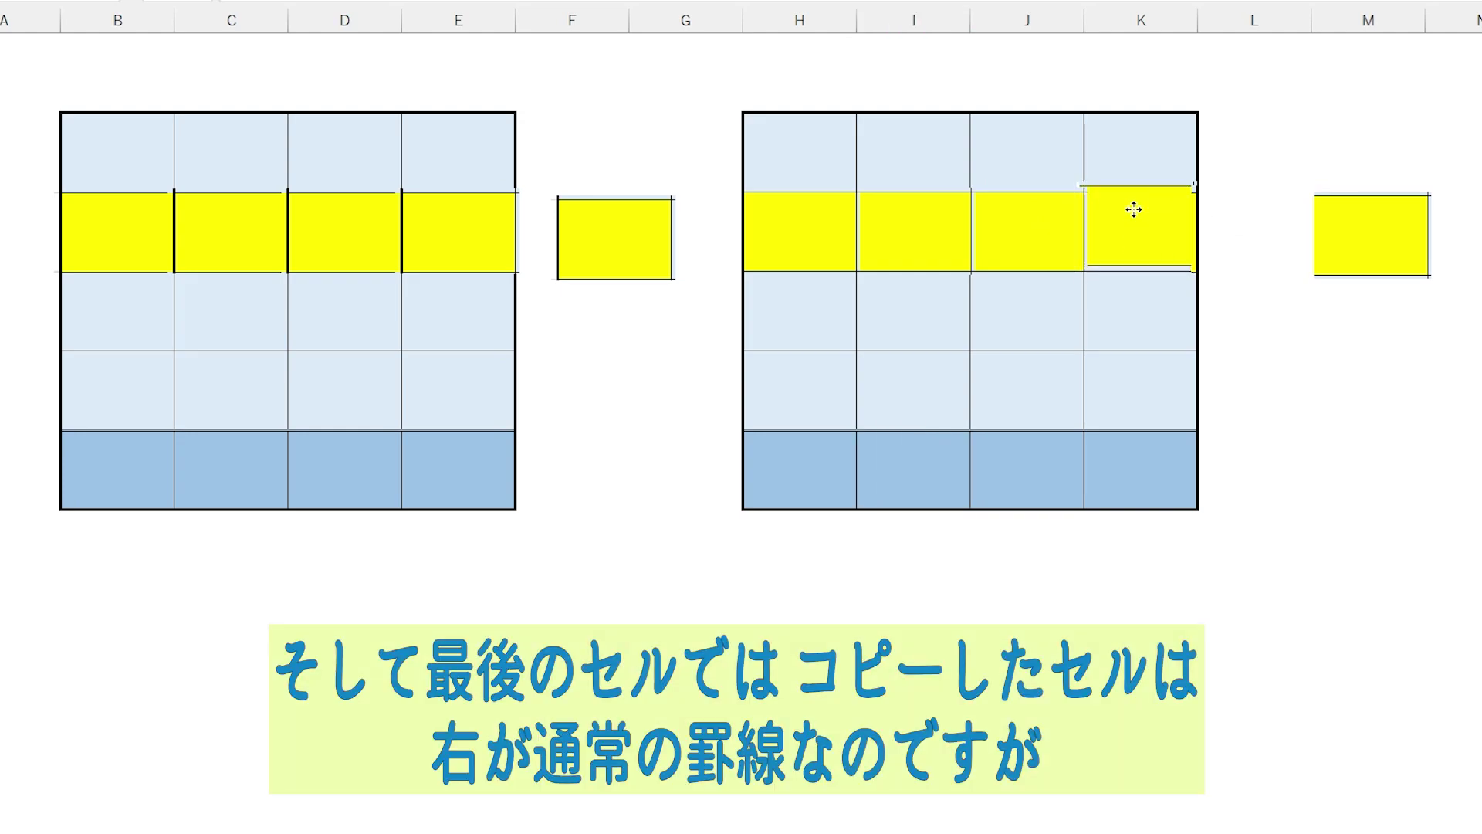
drag(1136, 229, 1348, 118)
click(1344, 80)
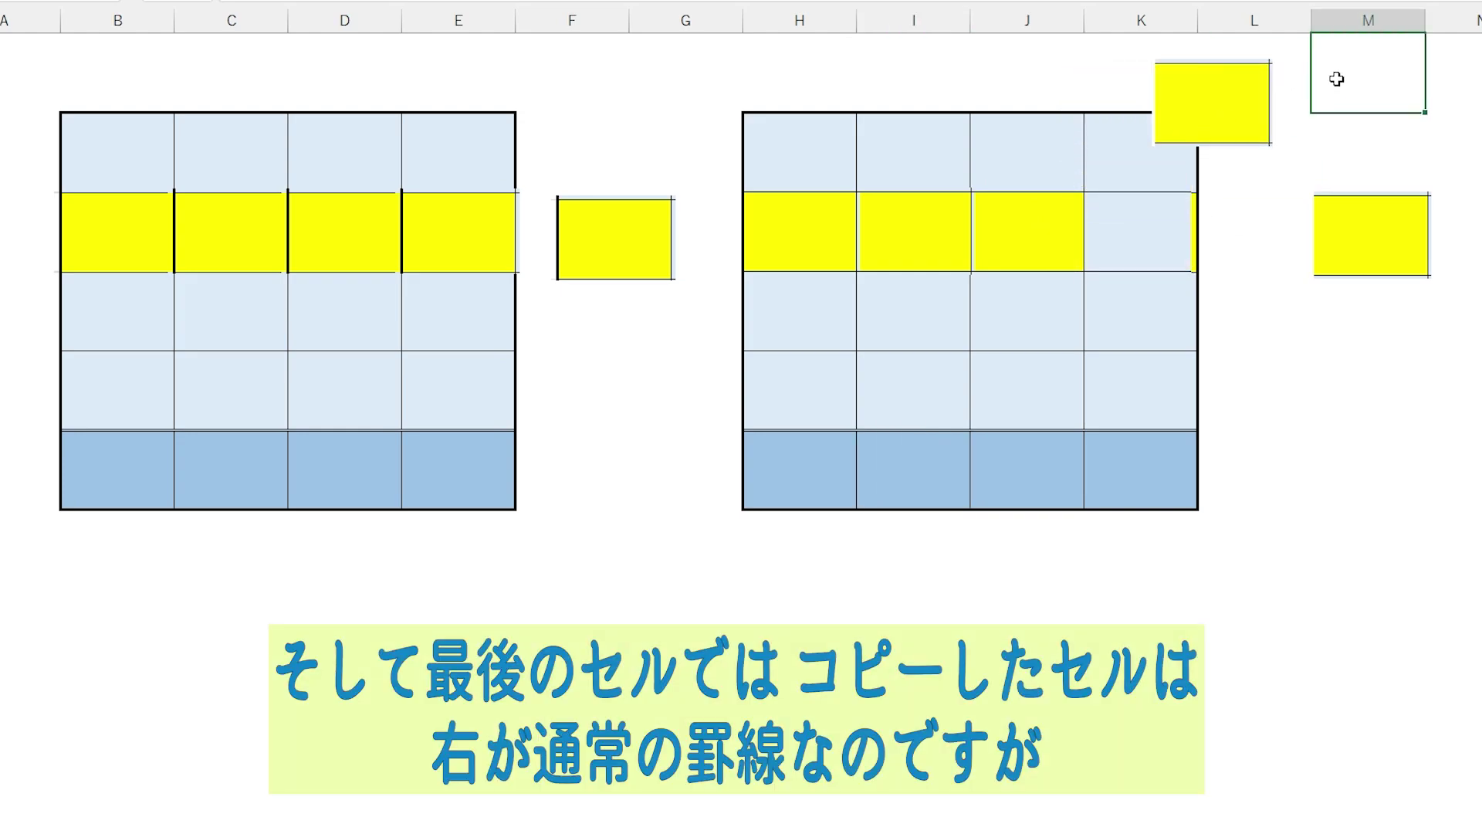
click(1284, 73)
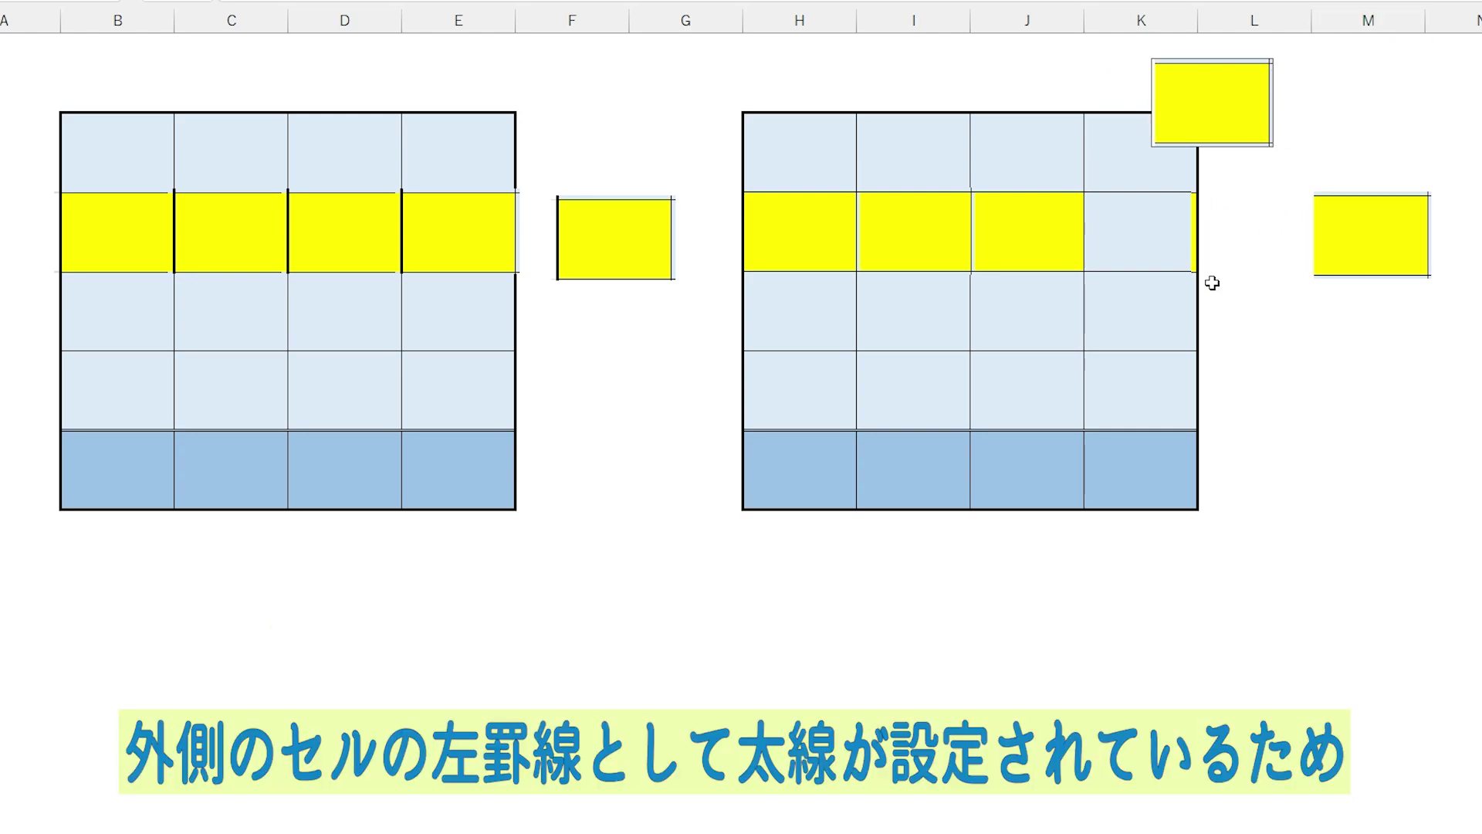
click(1451, 444)
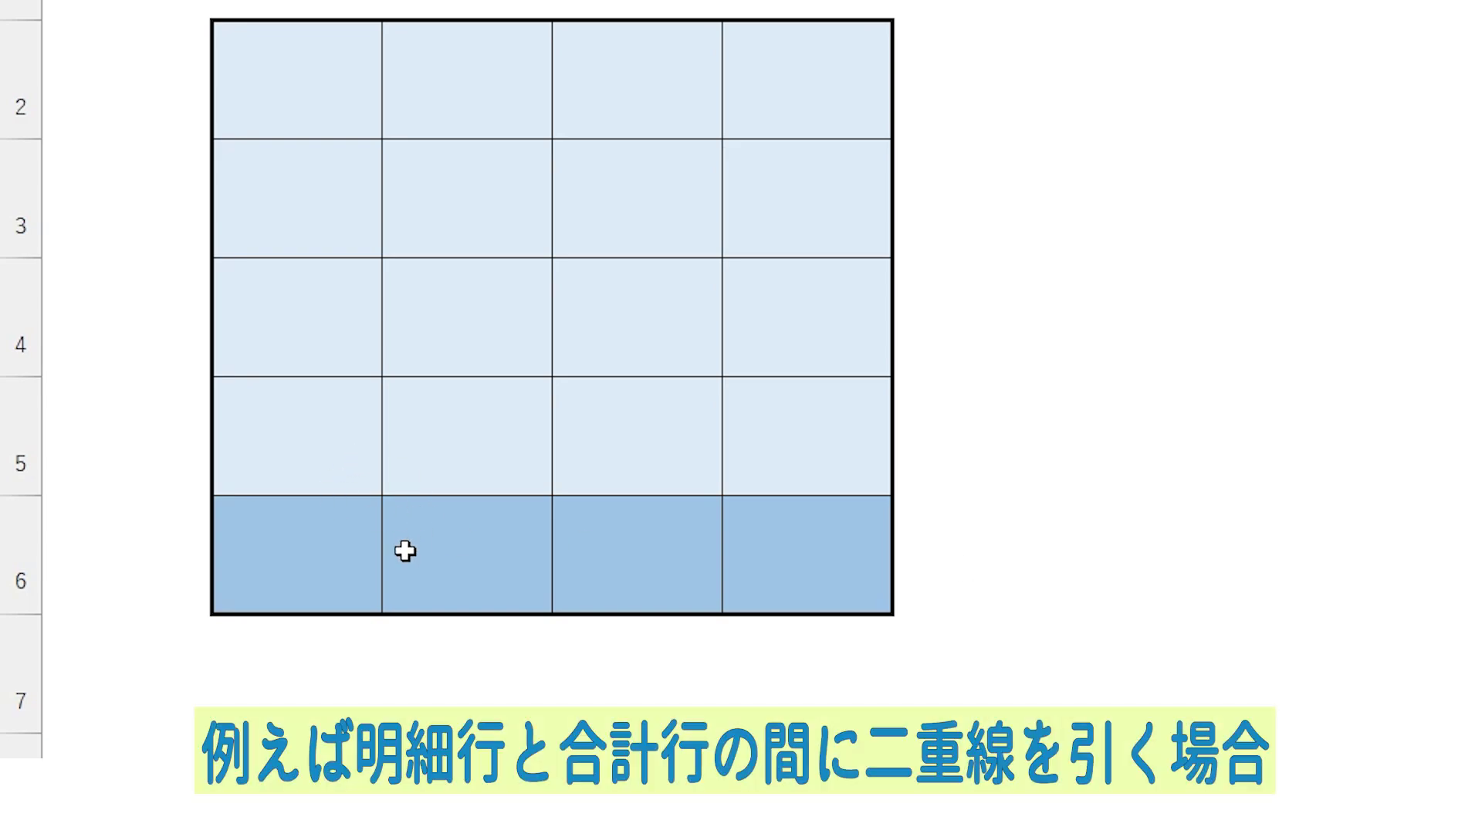
Give the last detail row (row 5) a double bottom border.
drag(294, 440, 773, 427)
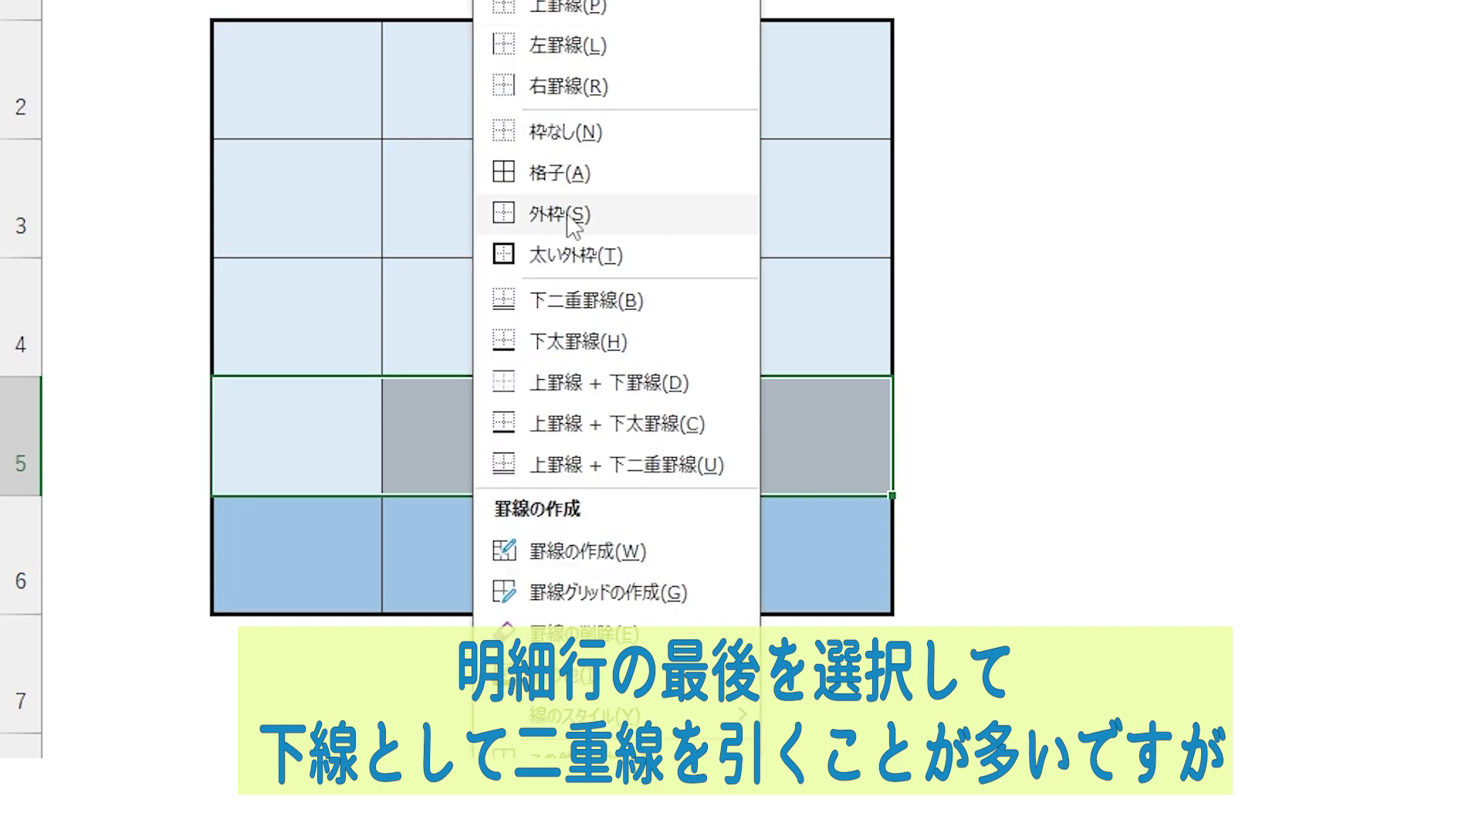
click(592, 298)
click(1143, 436)
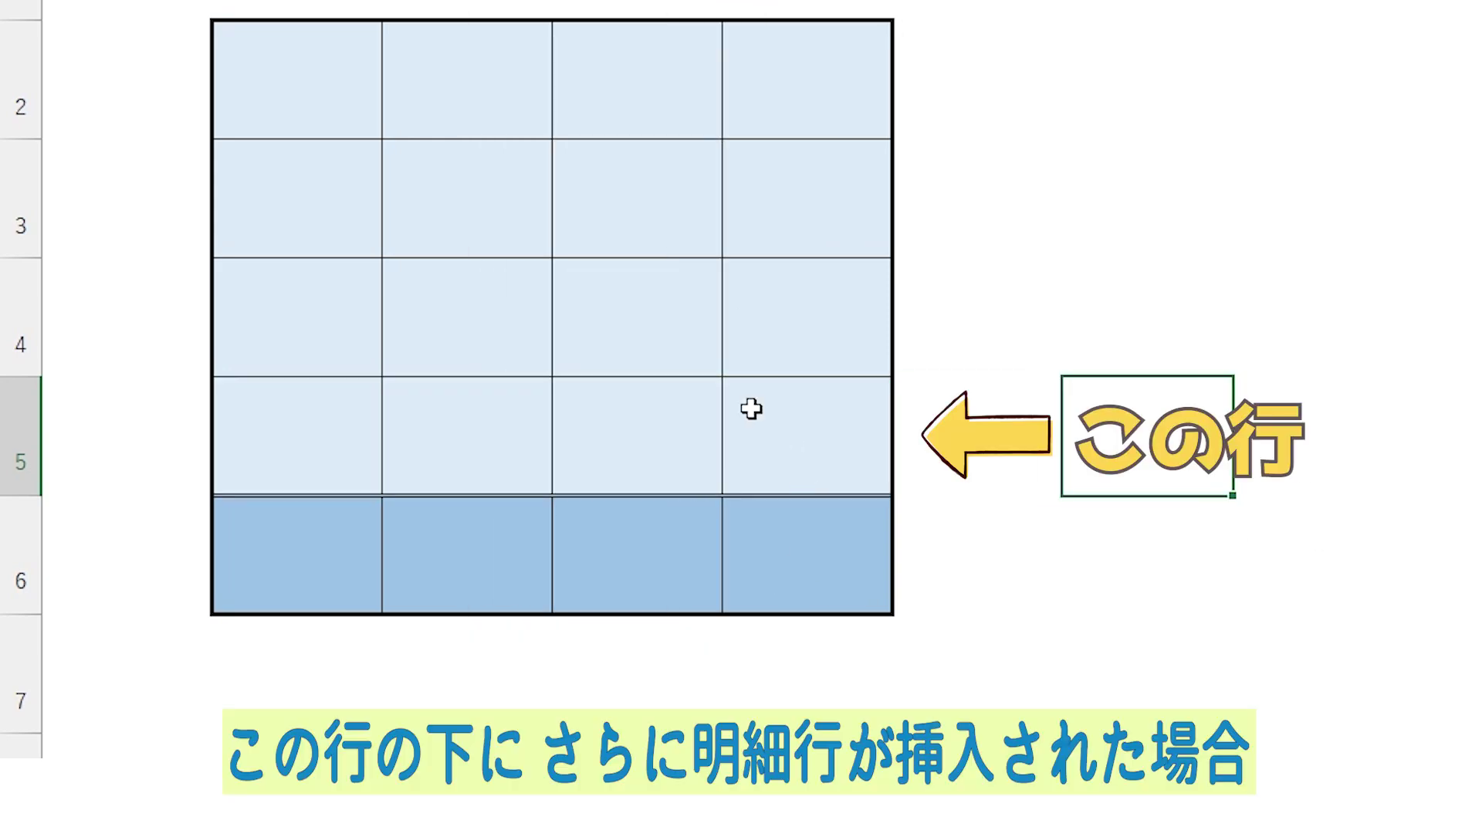
Copy row 5 and insert it as a new row above row 6.
right_click(20, 407)
click(90, 519)
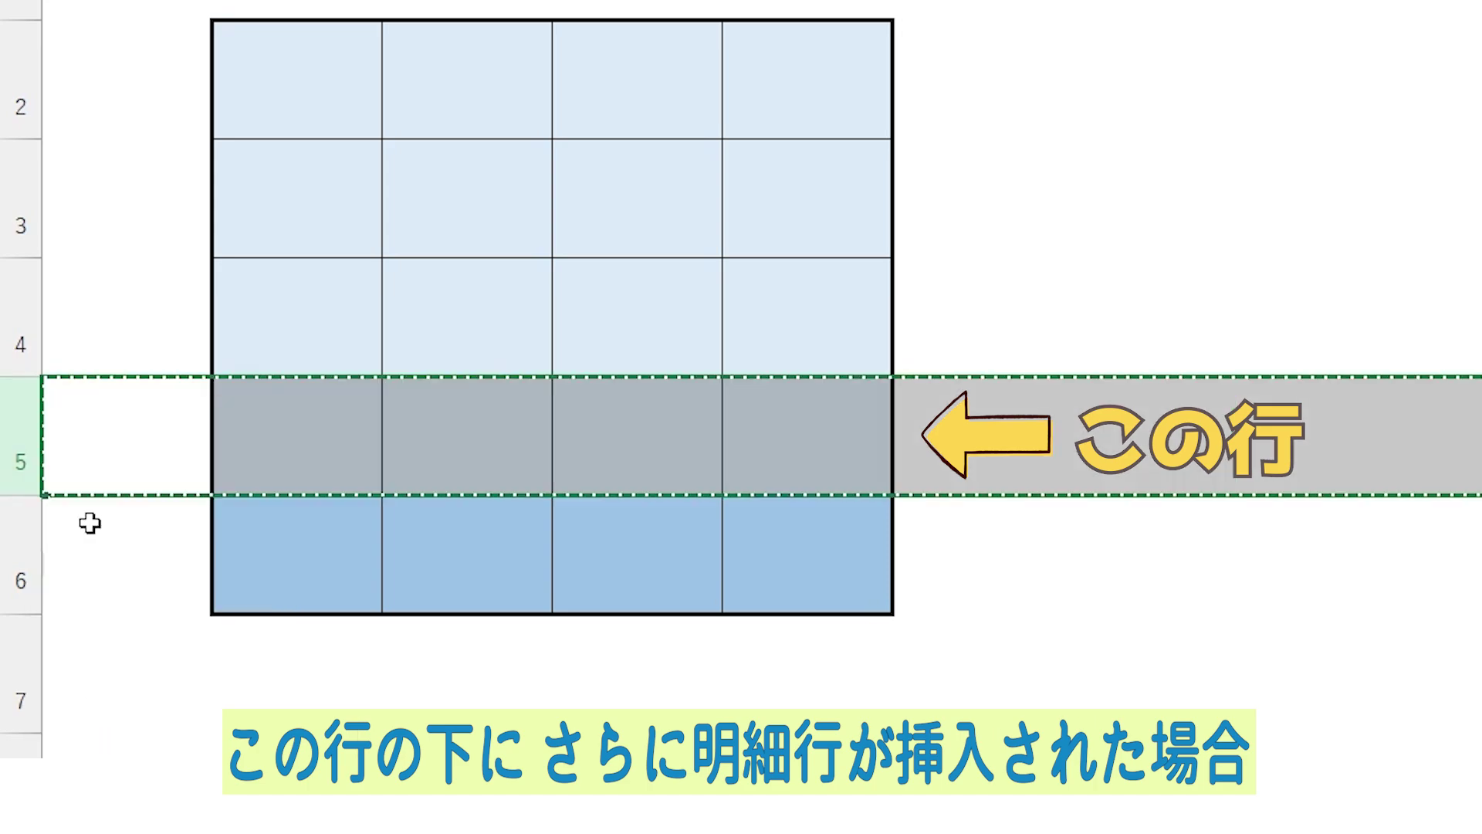
right_click(20, 533)
click(298, 735)
click(1363, 255)
key(Escape)
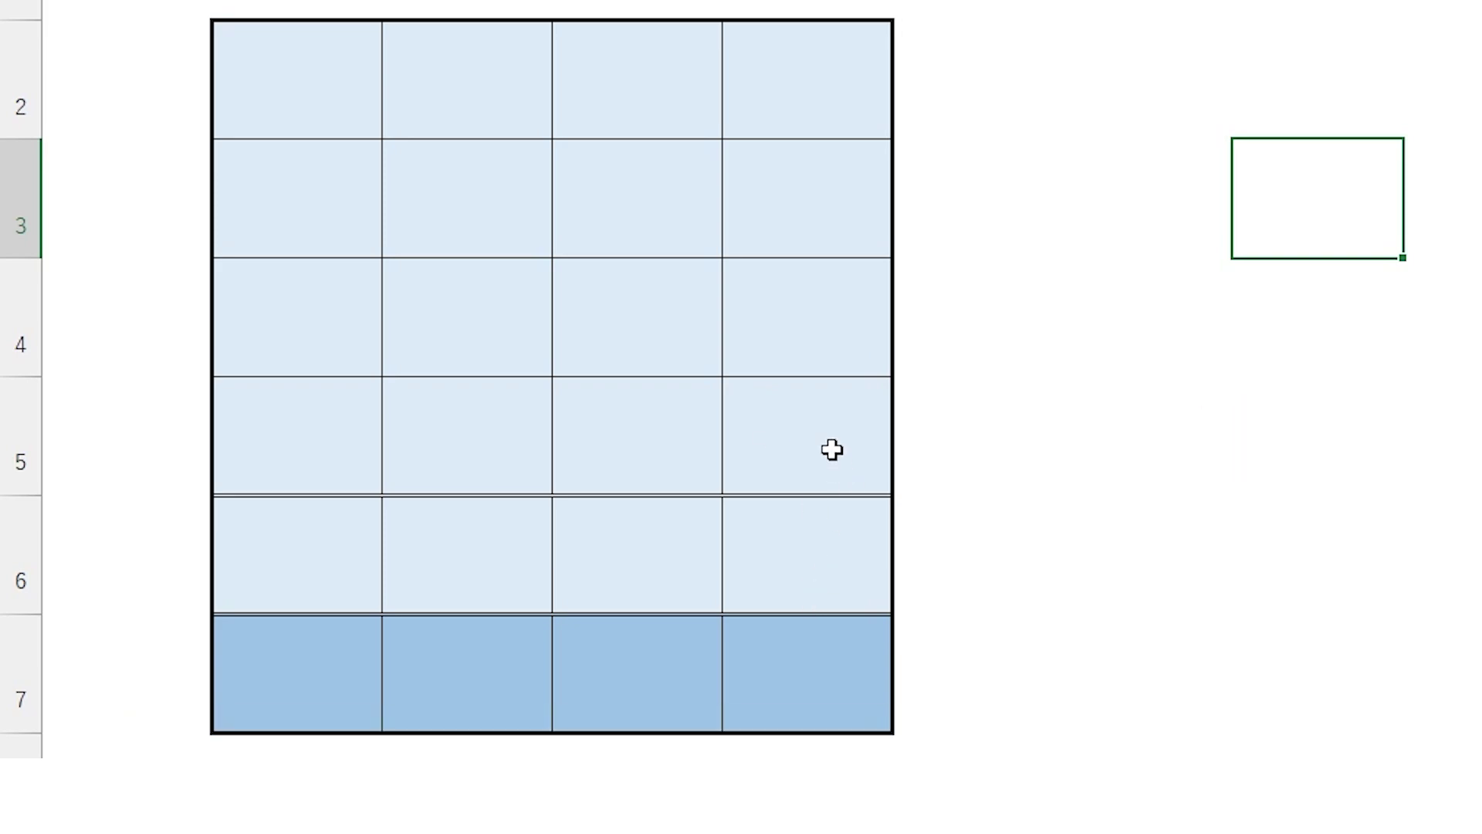
Add a double top border to the total row through Format Cells.
drag(331, 433, 731, 451)
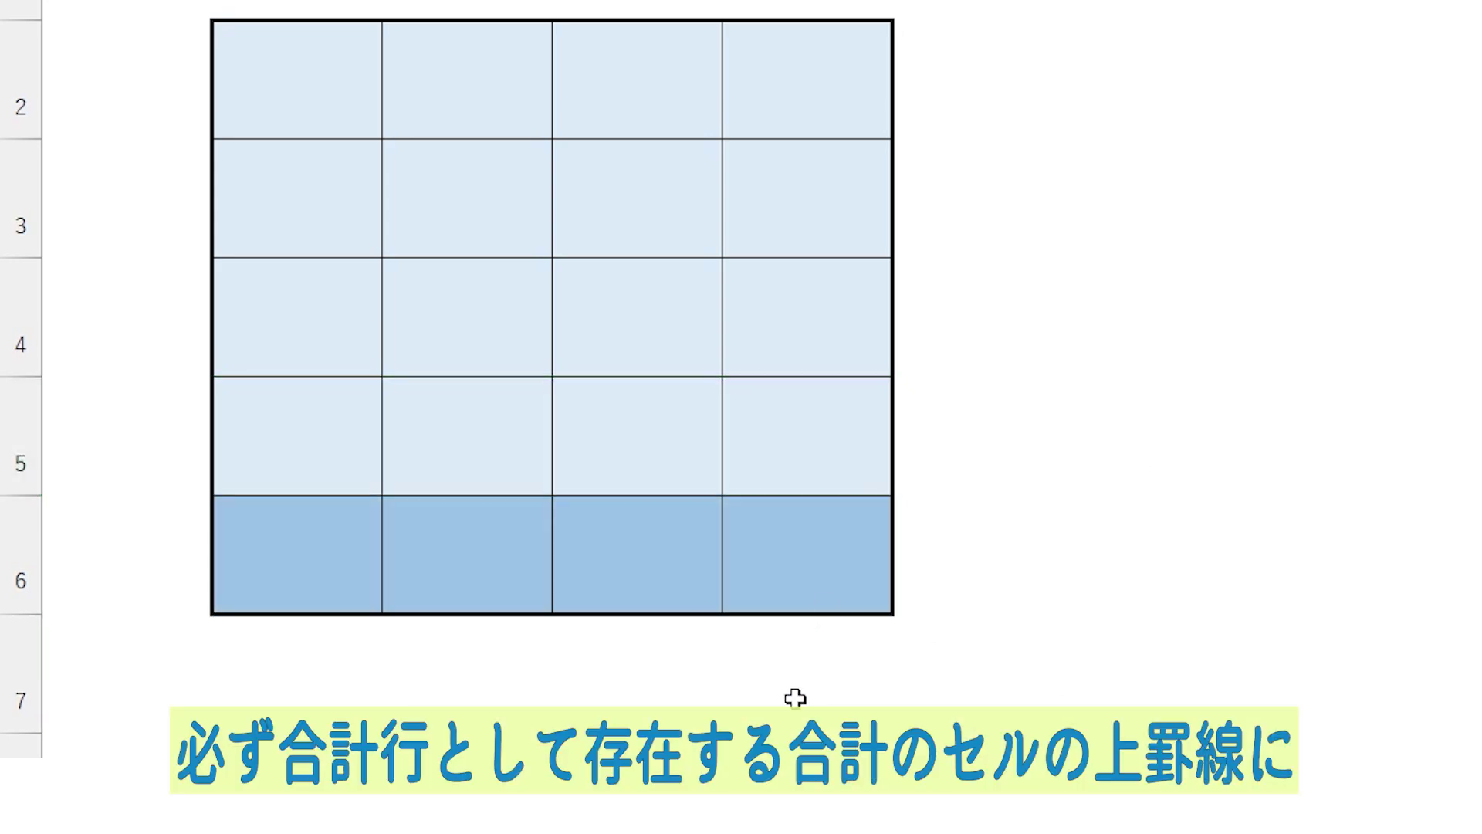
drag(262, 544, 754, 553)
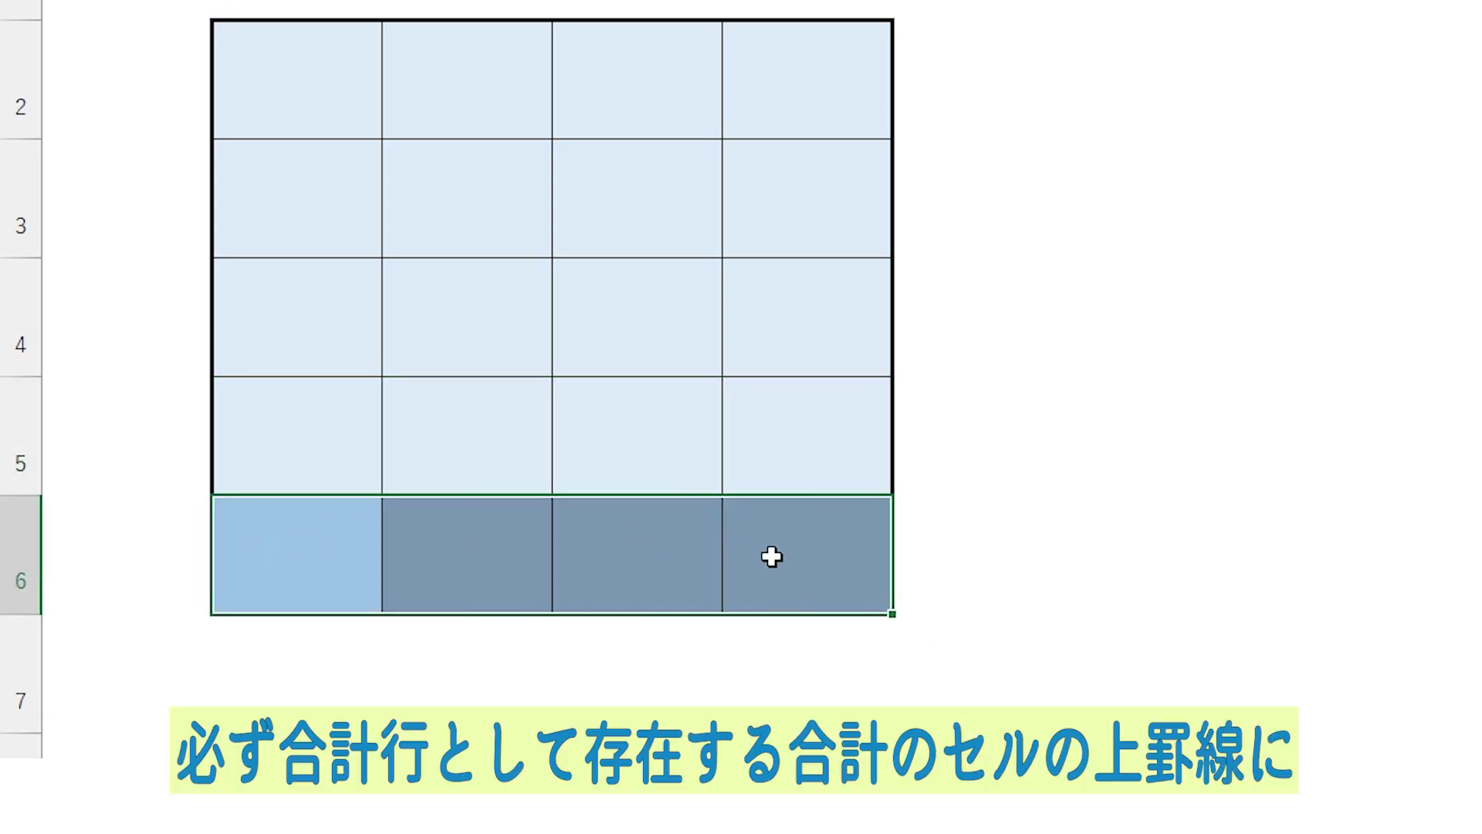
key(ctrl+1)
click(1111, 286)
click(1375, 246)
key(Return)
click(1436, 317)
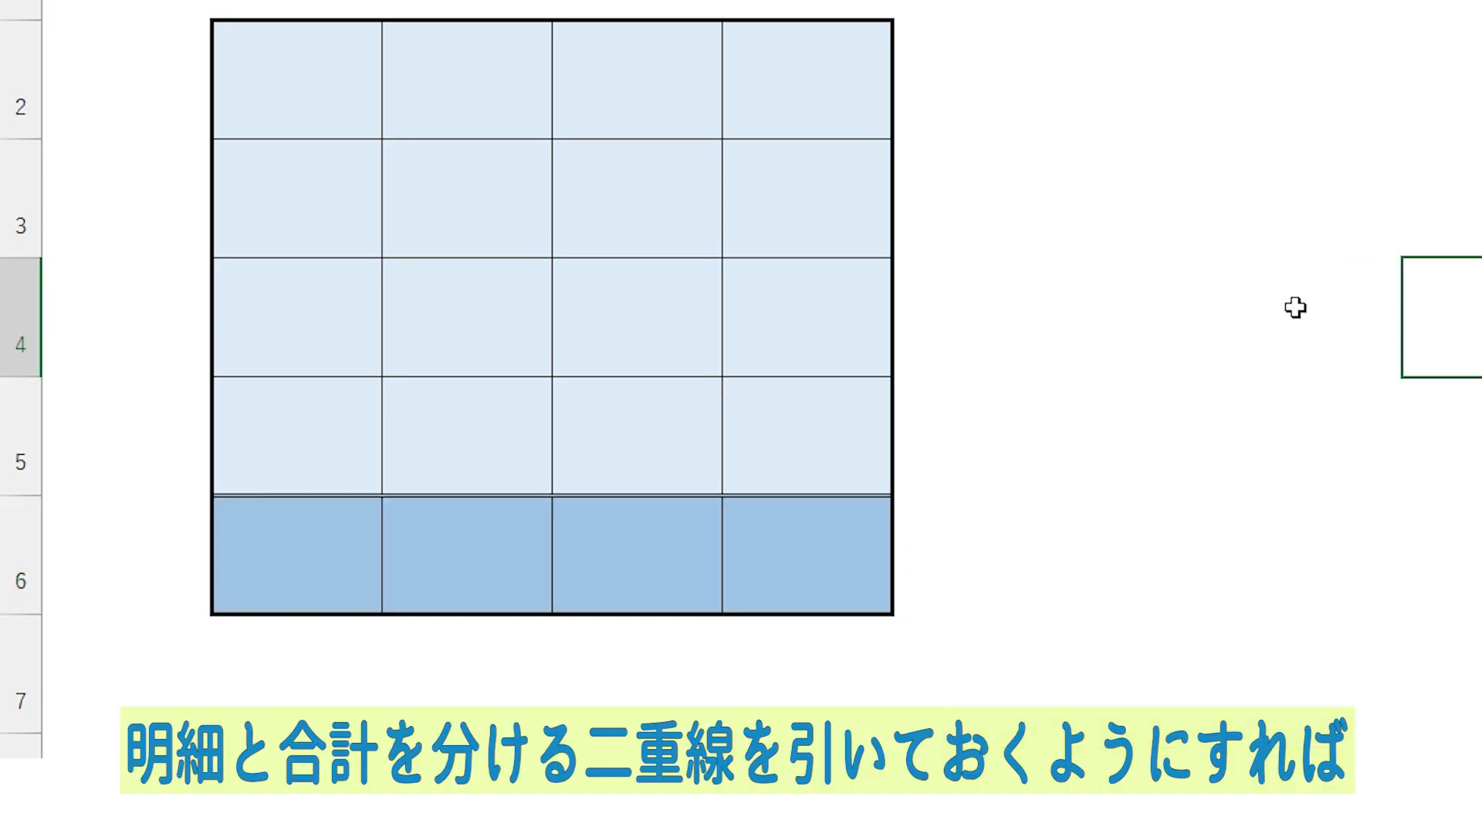
Insert another copy of row 5 above the total row.
click(18, 462)
right_click(17, 463)
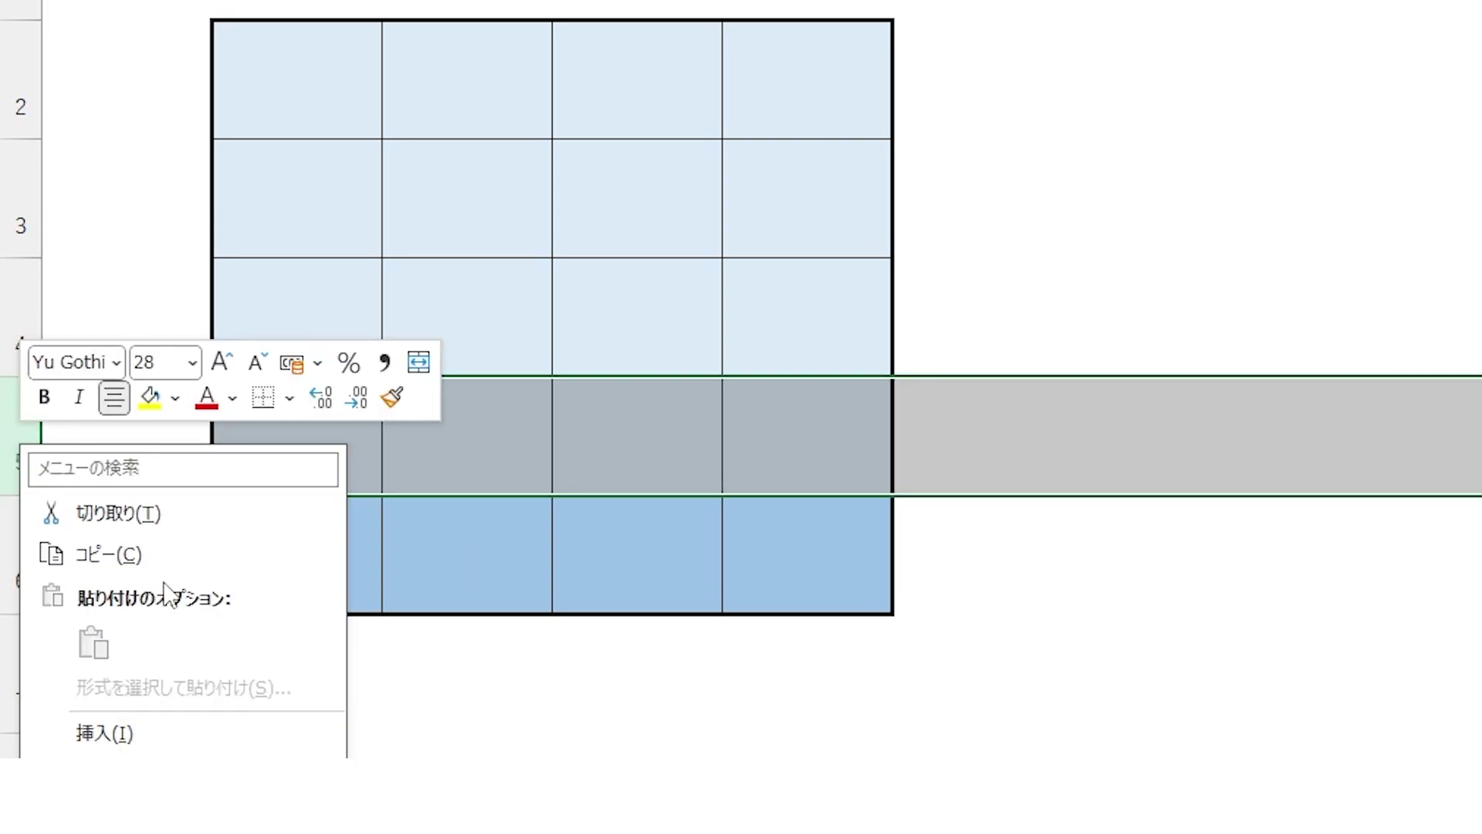
click(115, 553)
click(17, 579)
right_click(12, 571)
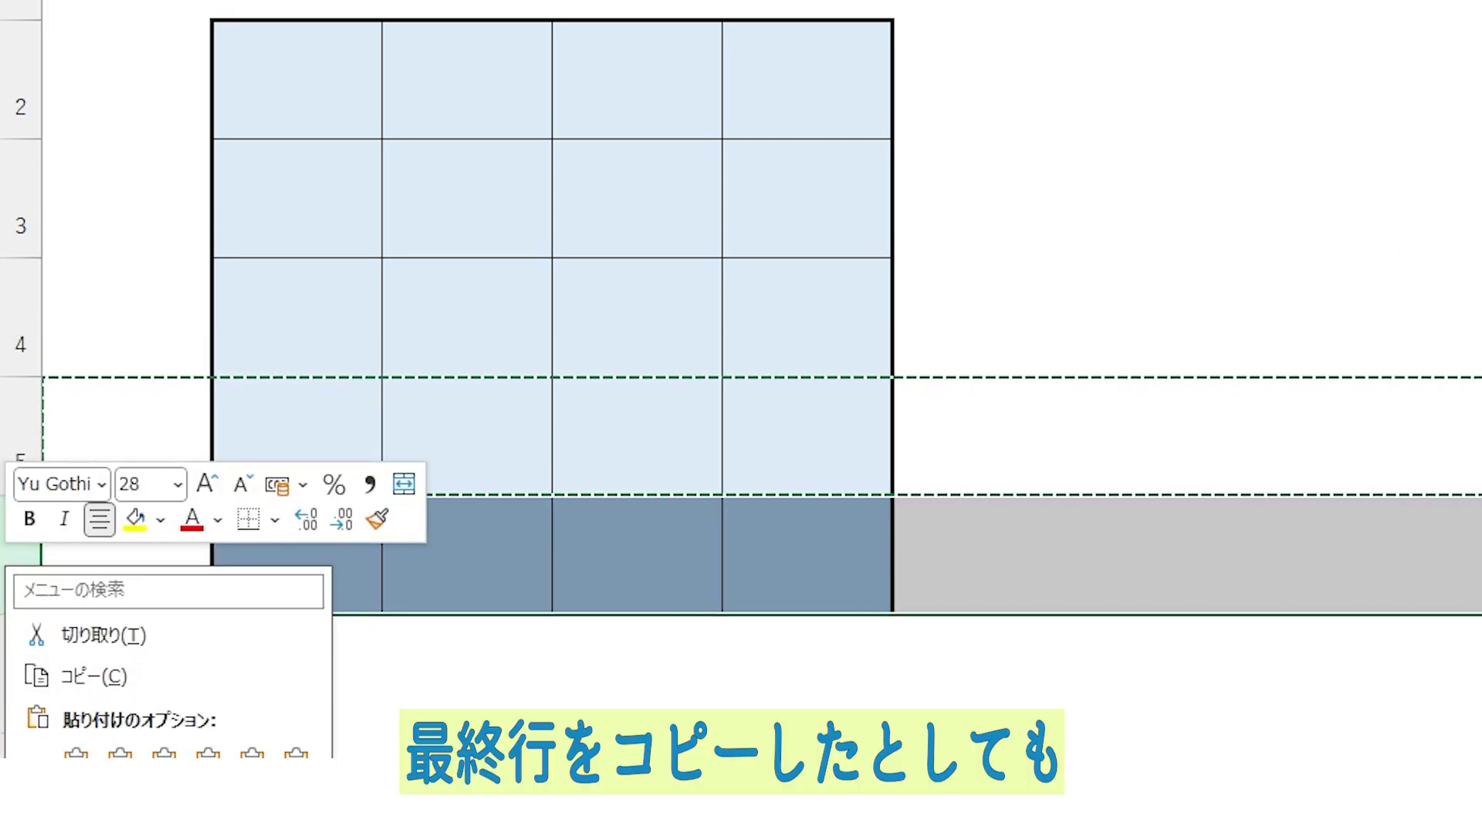
key(e)
click(1429, 159)
key(Escape)
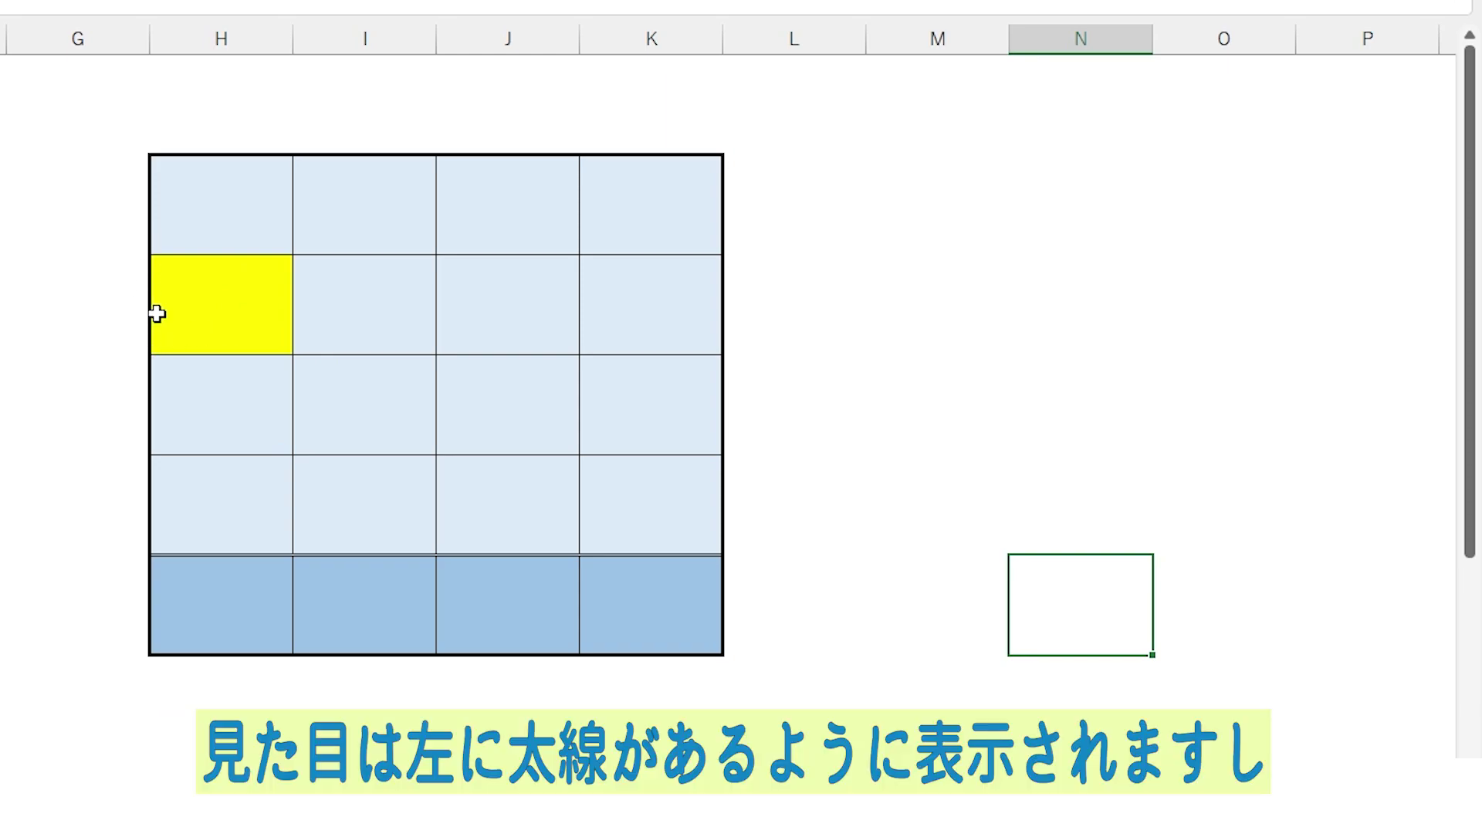
Inspect the yellow cell H3's border settings without changing them.
click(226, 299)
key(ctrl+1)
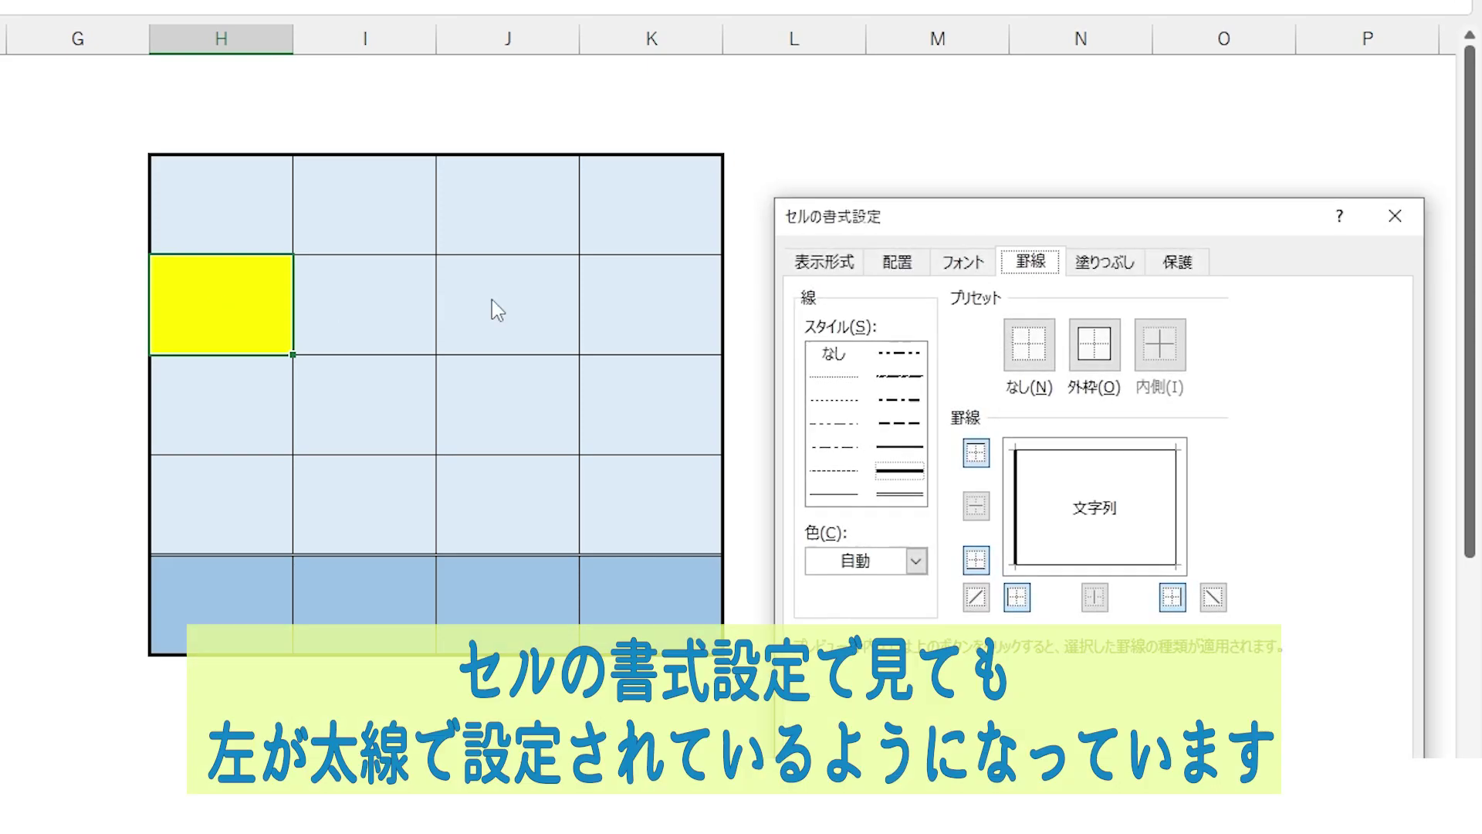
drag(1075, 212, 1008, 79)
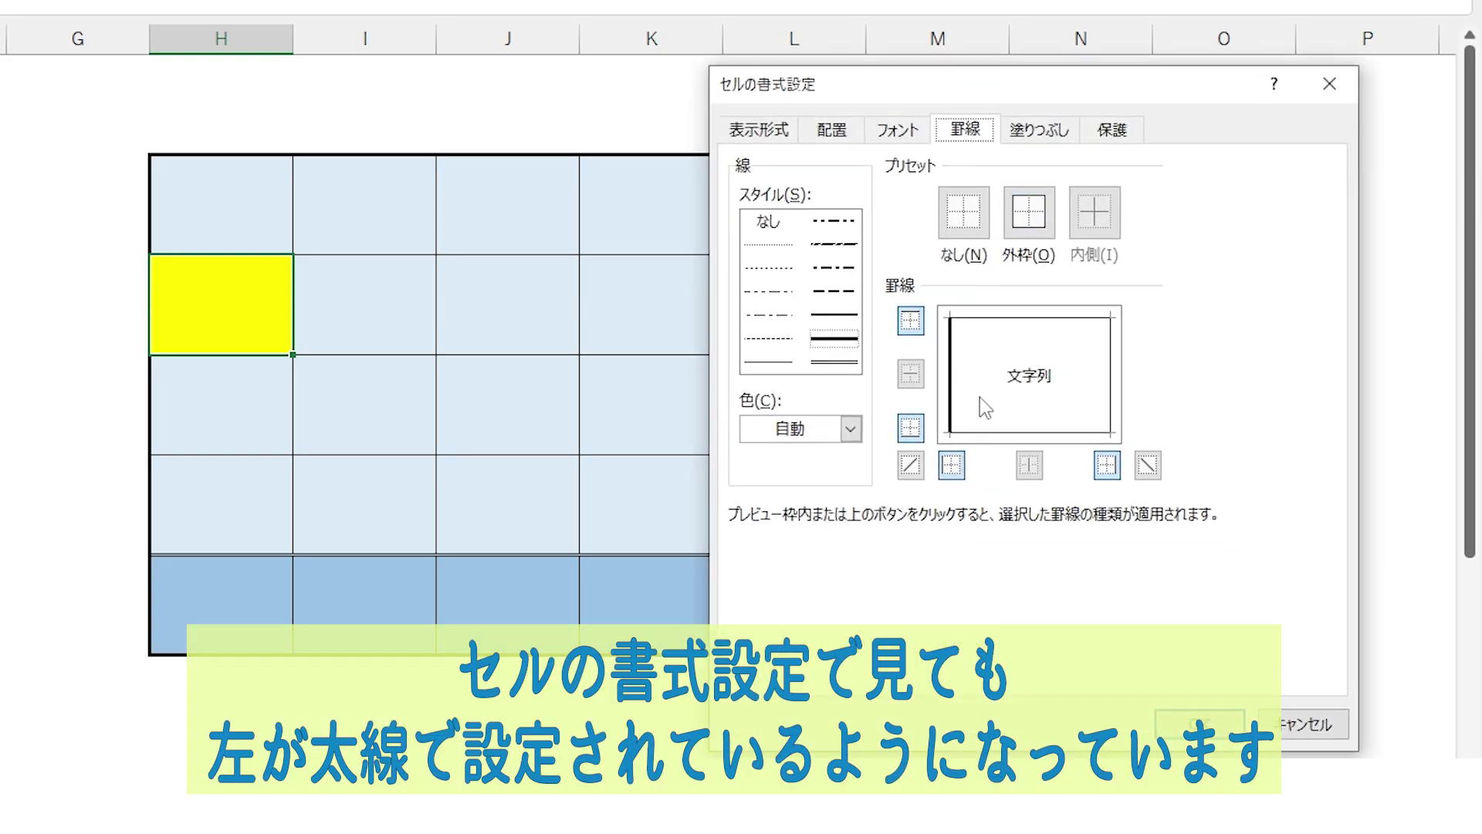
key(Escape)
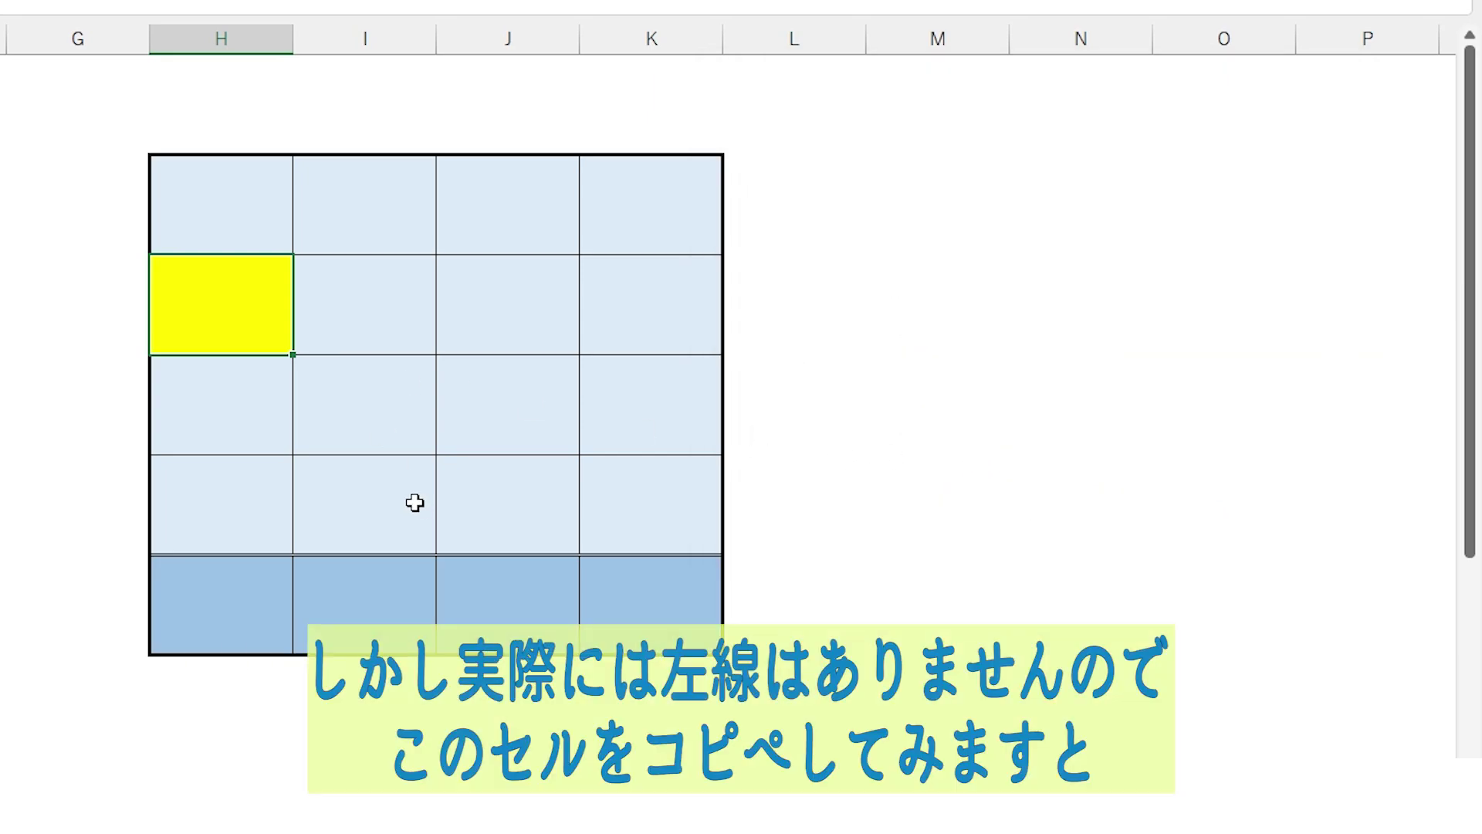
Copy the yellow cell H3 and paste it into N3.
right_click(226, 310)
click(334, 393)
click(1031, 269)
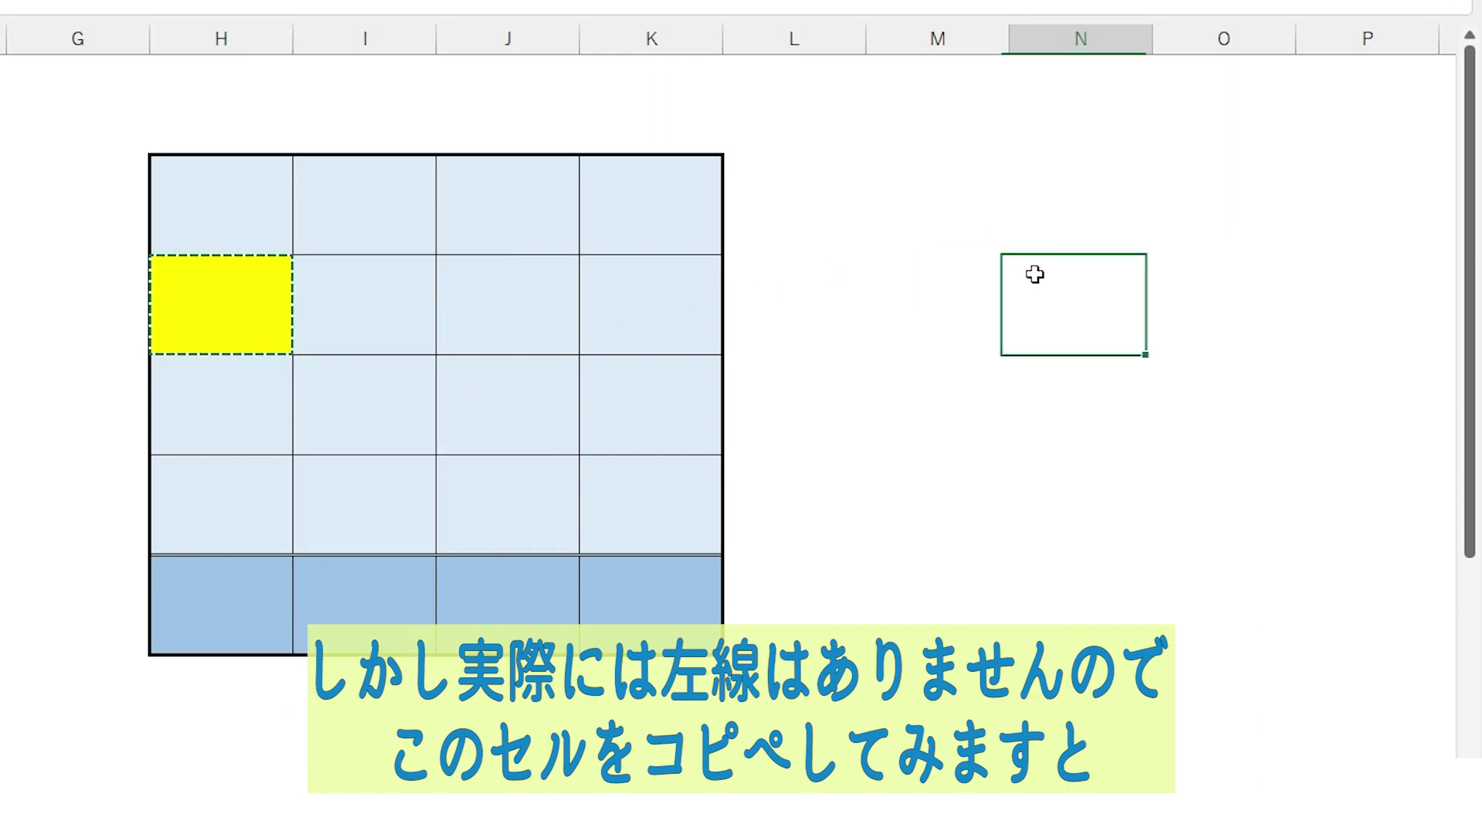
right_click(1035, 271)
click(1097, 442)
click(1194, 597)
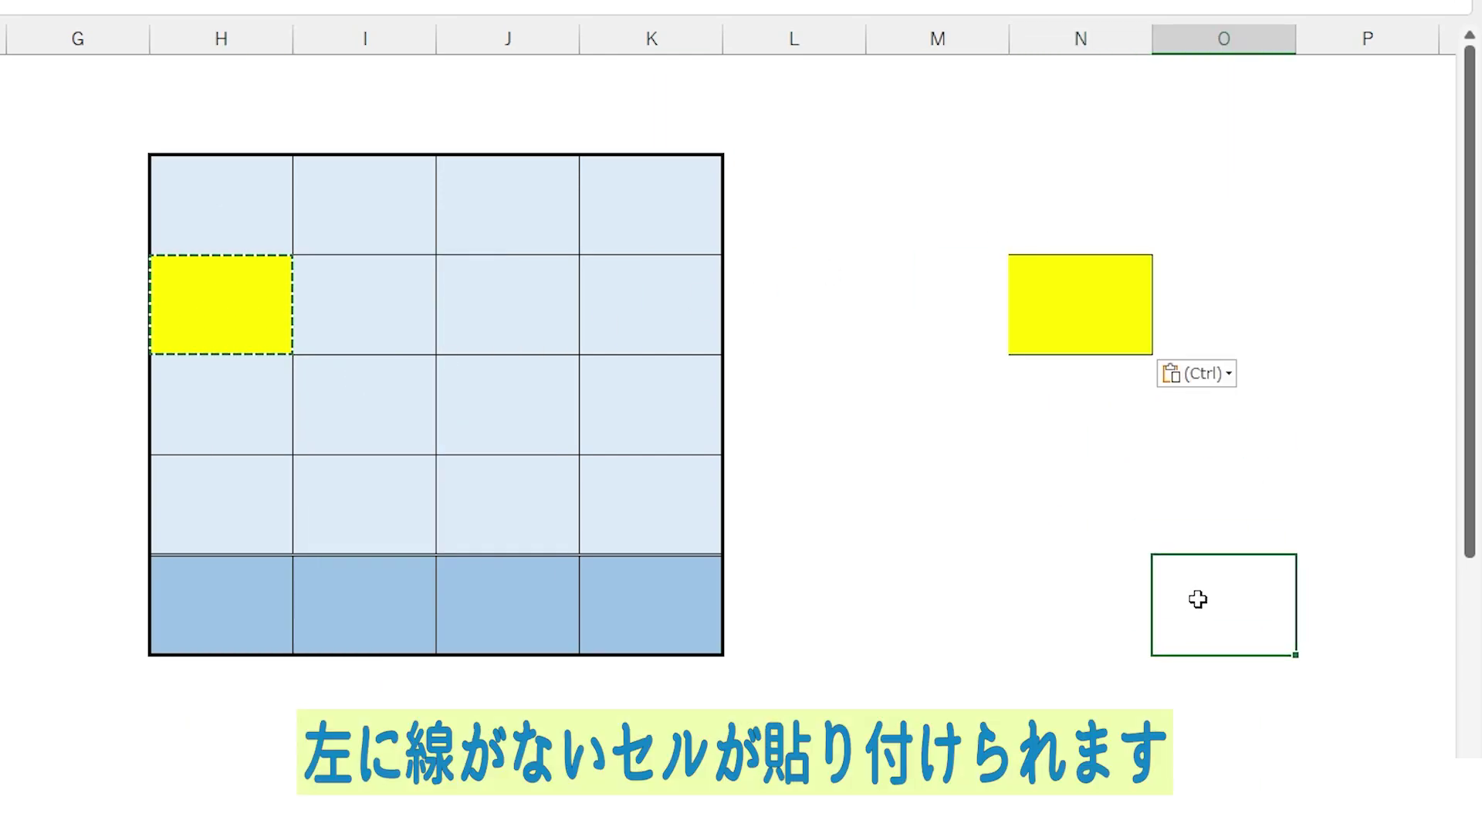
key(Escape)
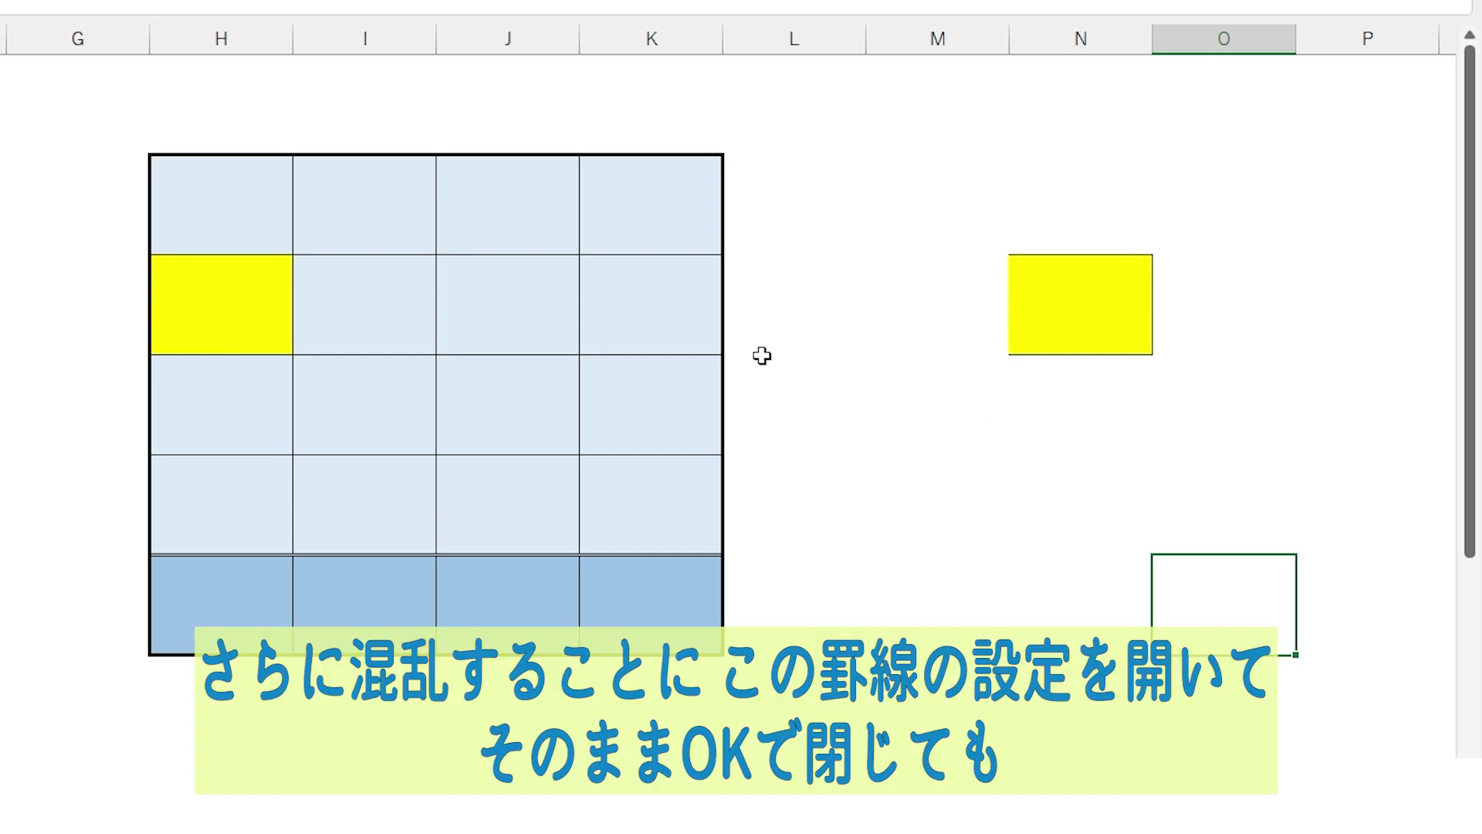
Confirm H3's border settings unchanged, then paste H3 over the N3 copy again.
click(214, 303)
key(ctrl+1)
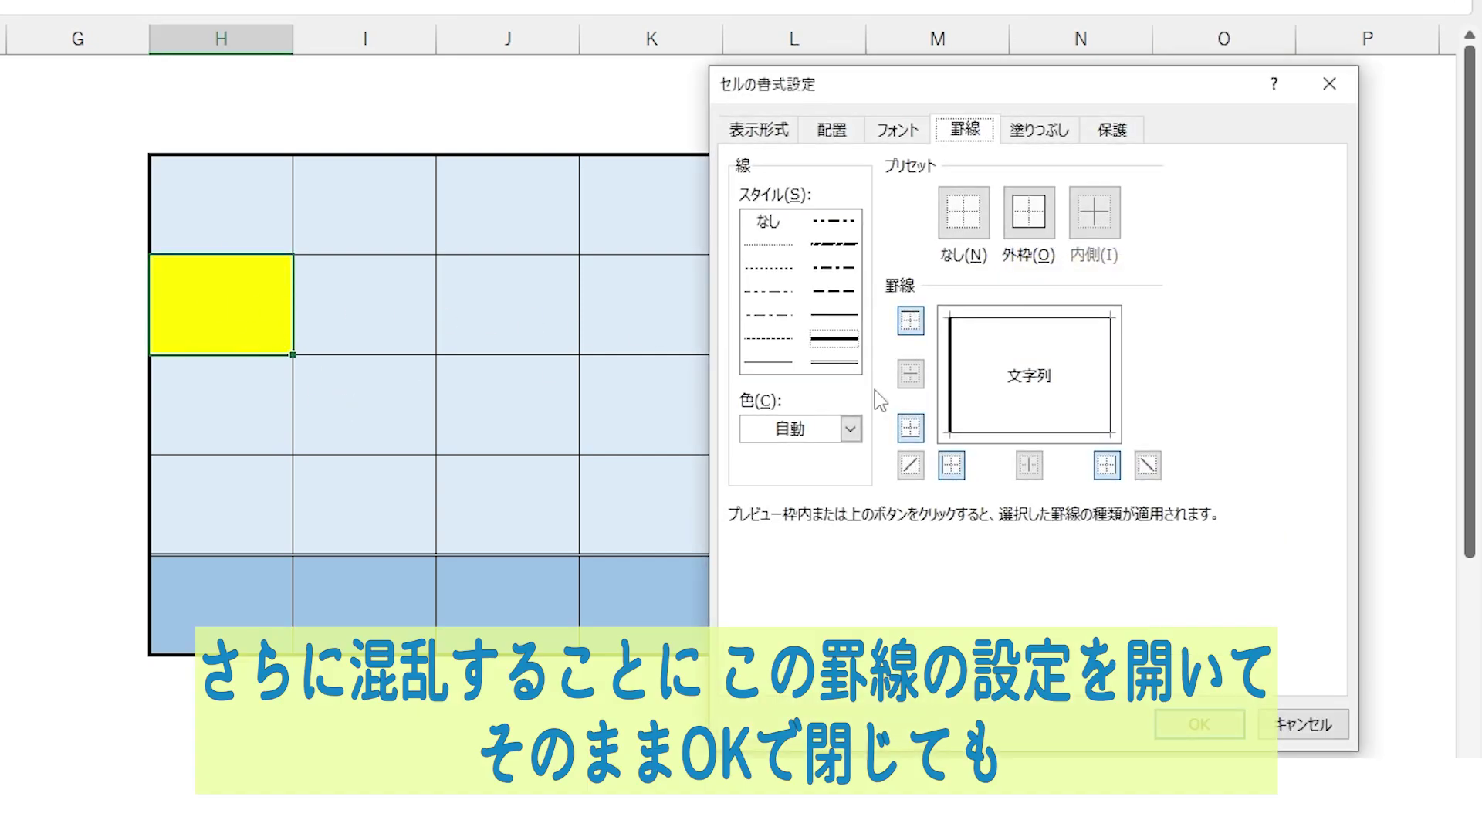
click(1200, 724)
right_click(269, 308)
click(337, 402)
right_click(1069, 311)
click(1092, 480)
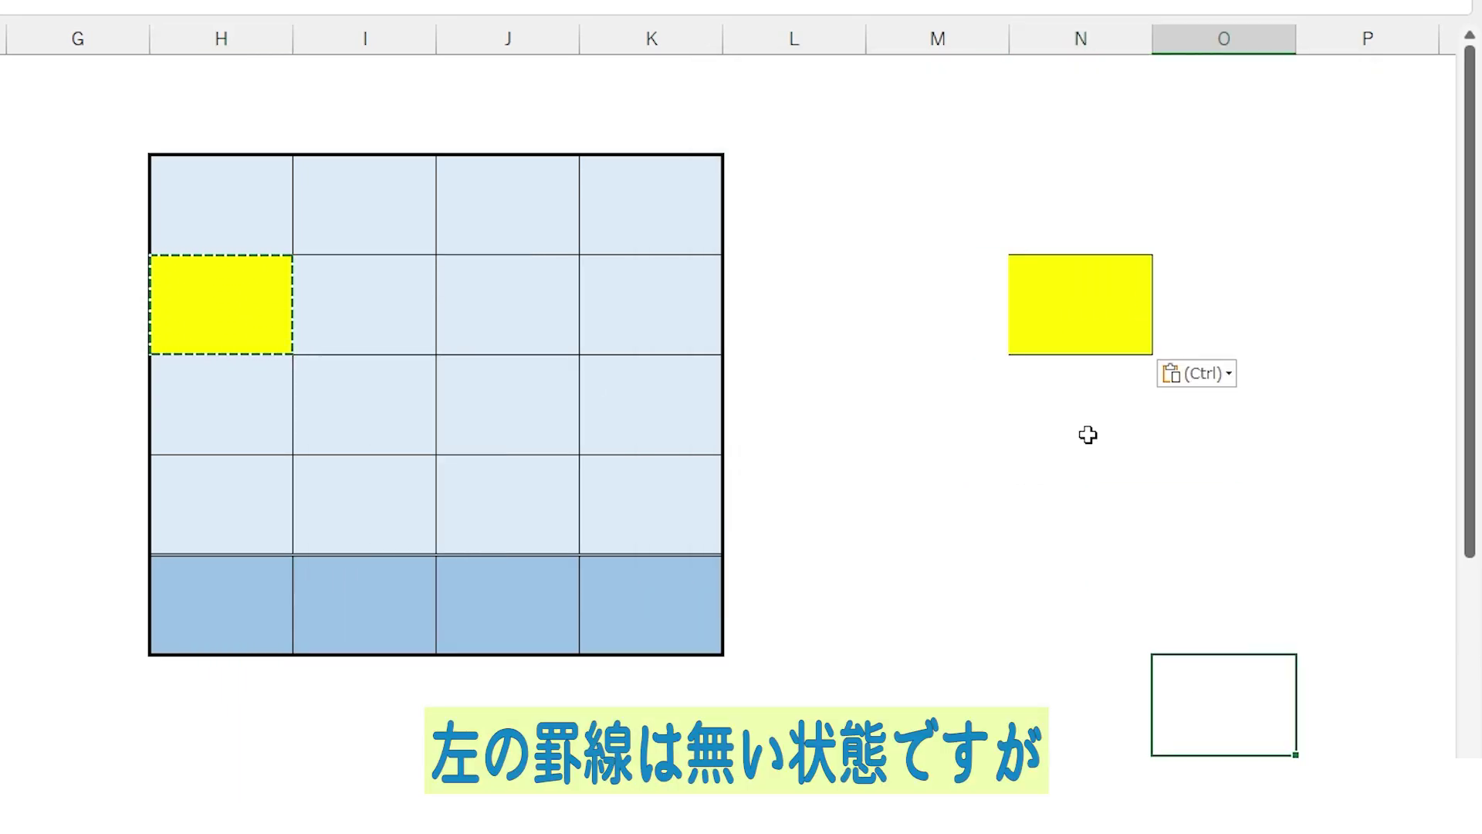
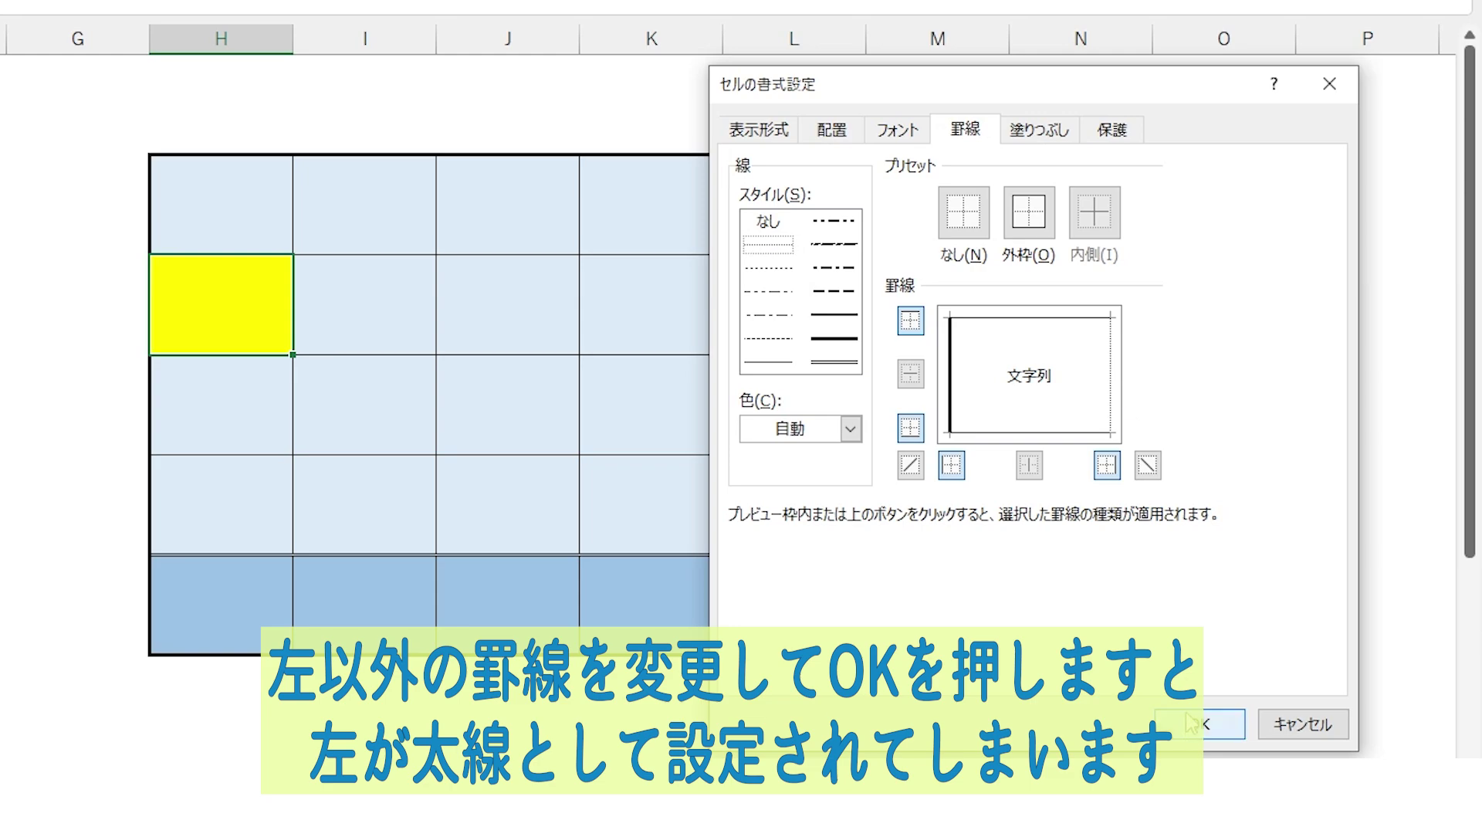
Confirm the yellow H cell's thick left border and copy the cell into the empty column N cell.
click(1193, 723)
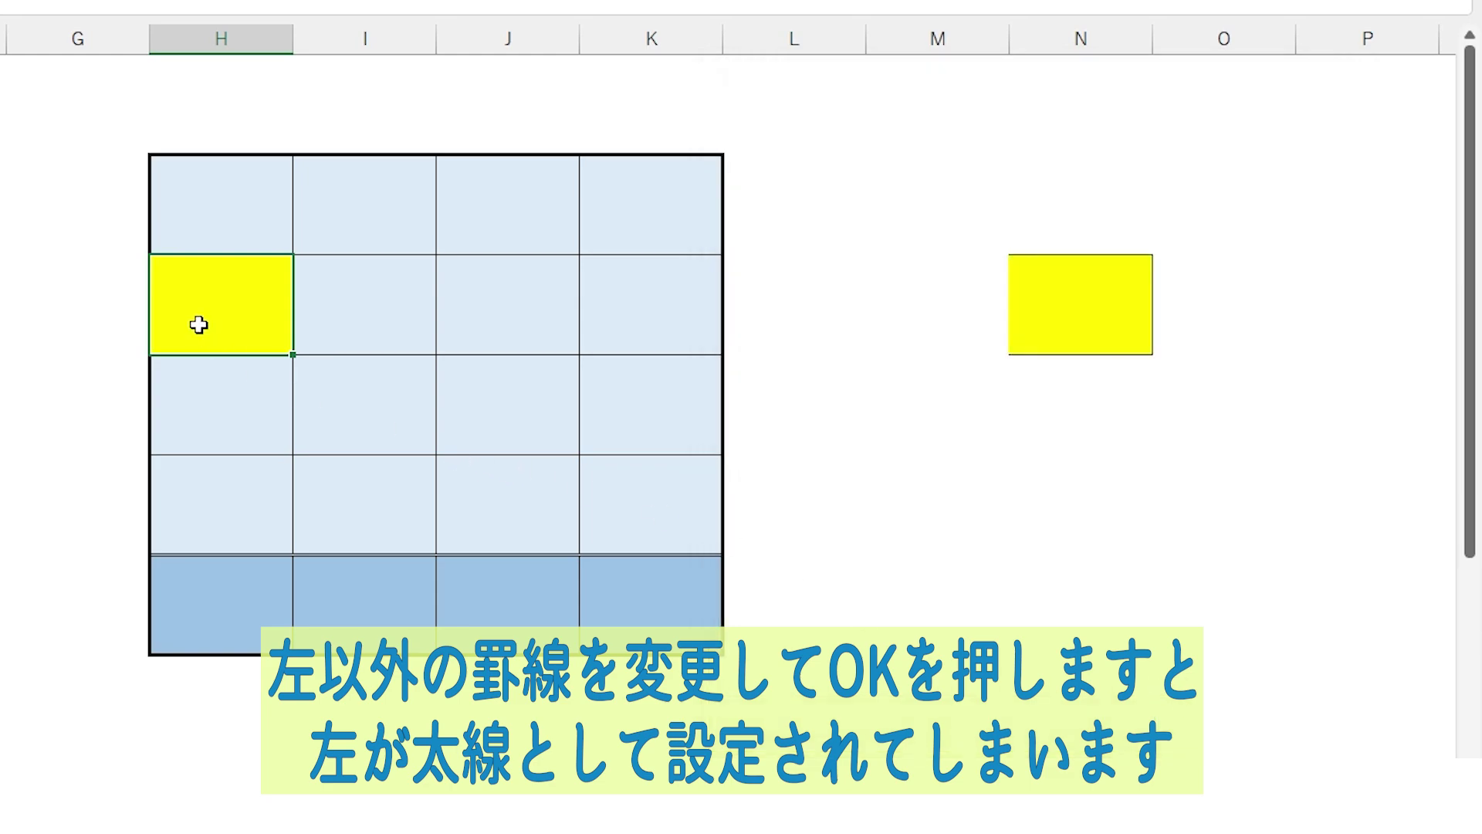
right_click(199, 325)
click(271, 423)
right_click(1097, 475)
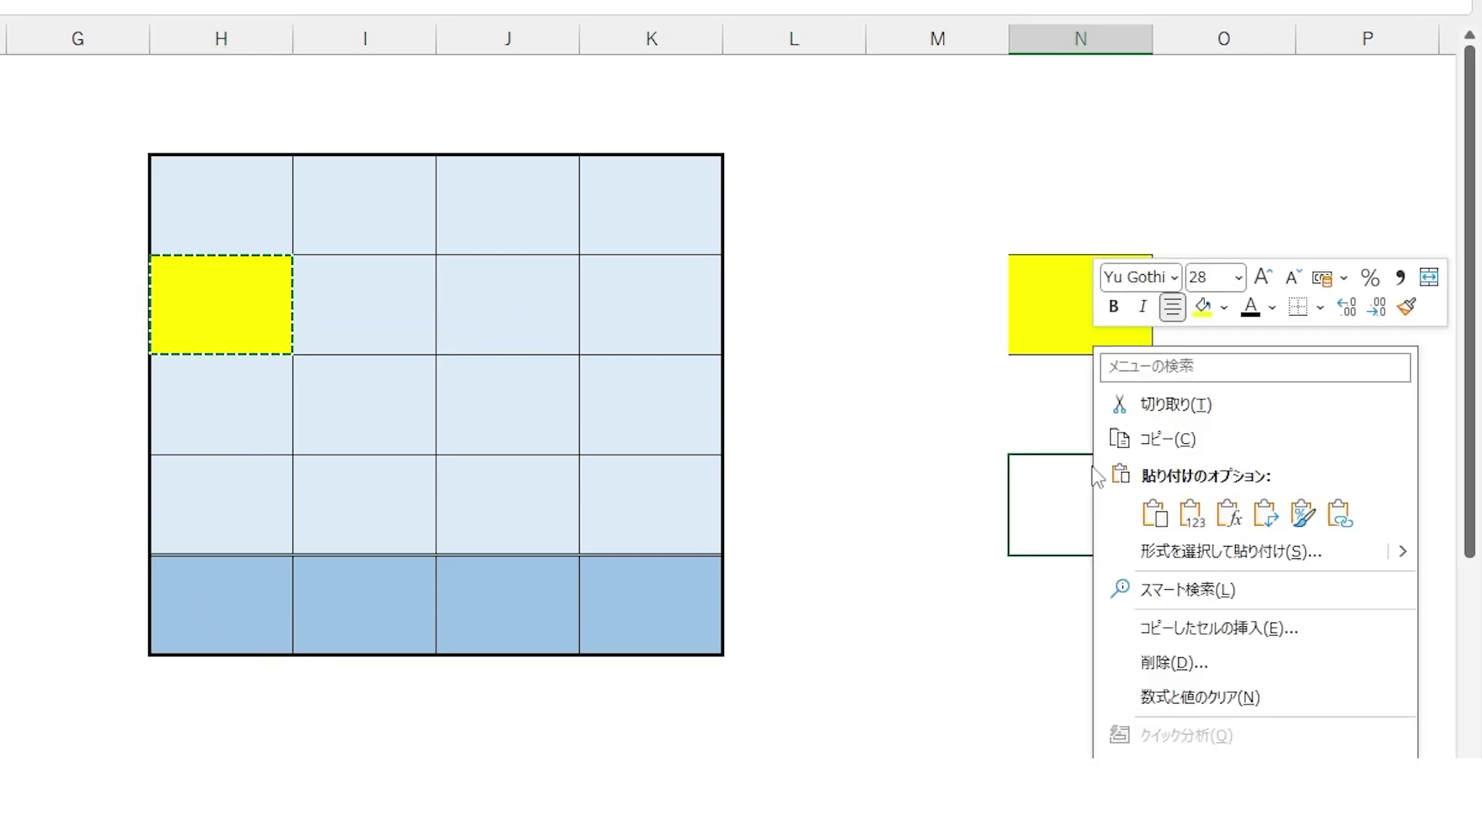
click(1154, 513)
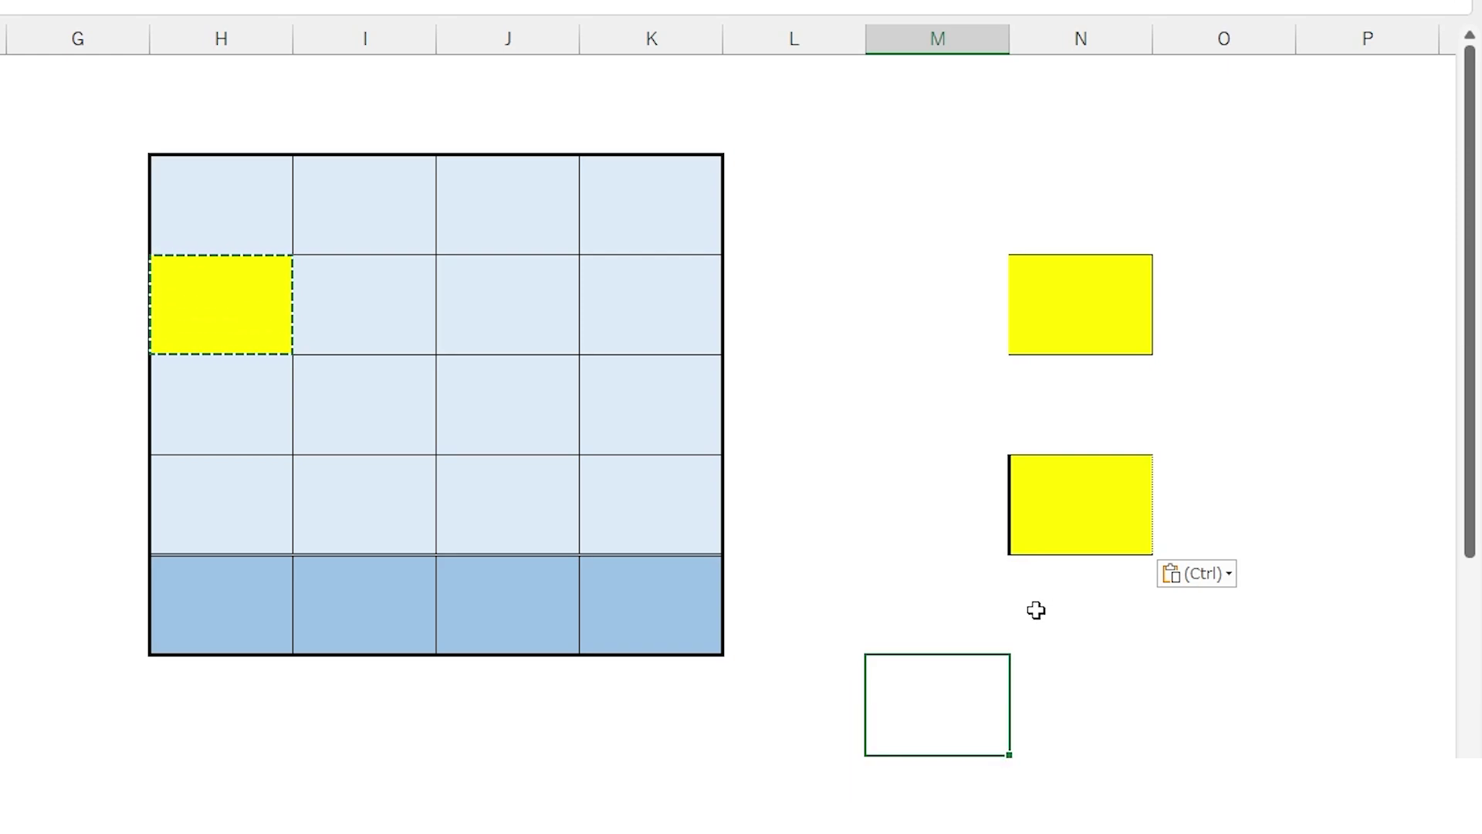
Fill the yellow H cell across its table row to column K.
click(220, 305)
drag(292, 354, 722, 354)
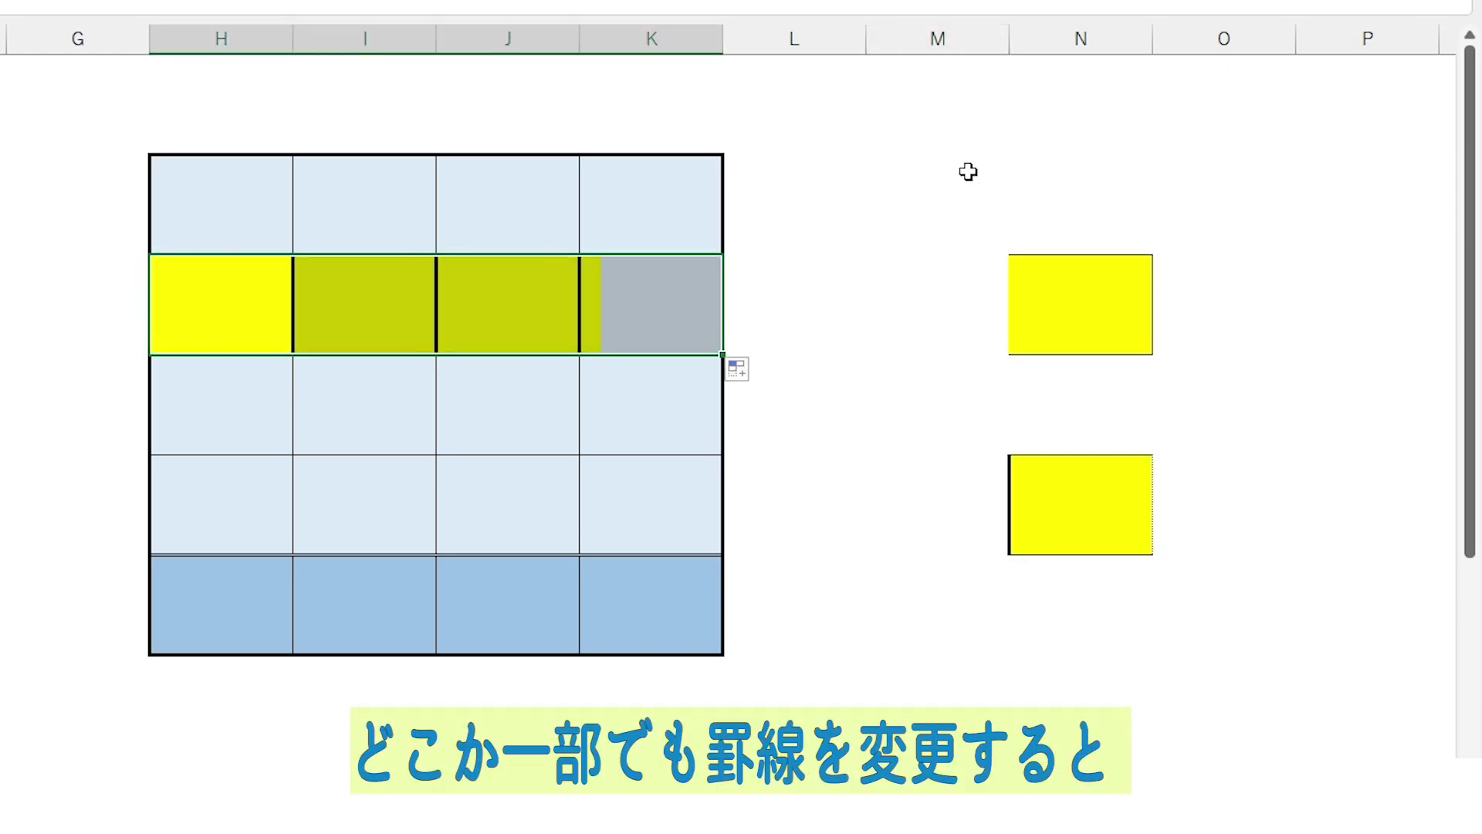
click(1177, 137)
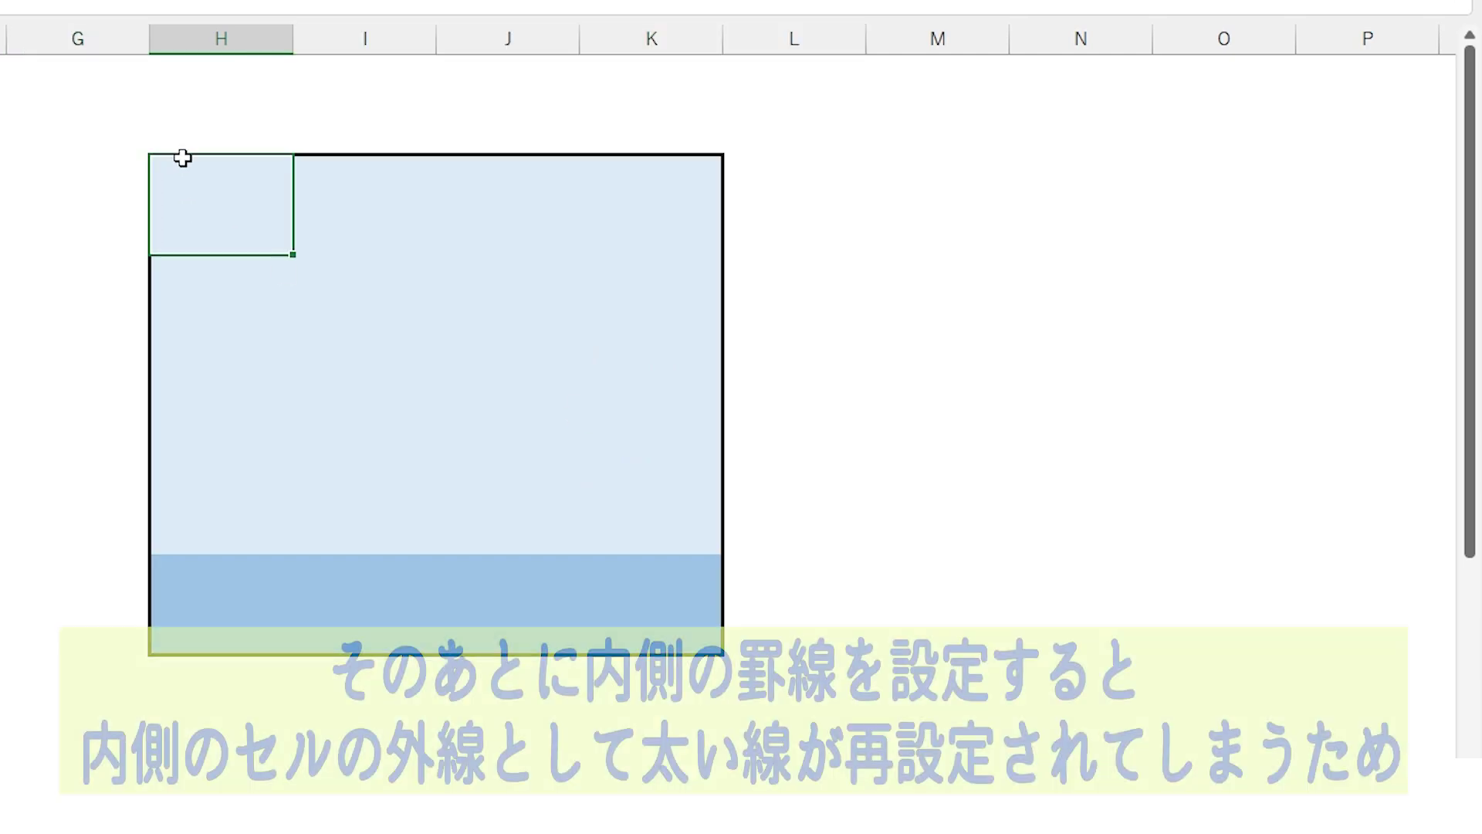
Apply thin solid inside borders to the whole H–K table via Format Cells.
drag(182, 159, 671, 587)
key(ctrl+1)
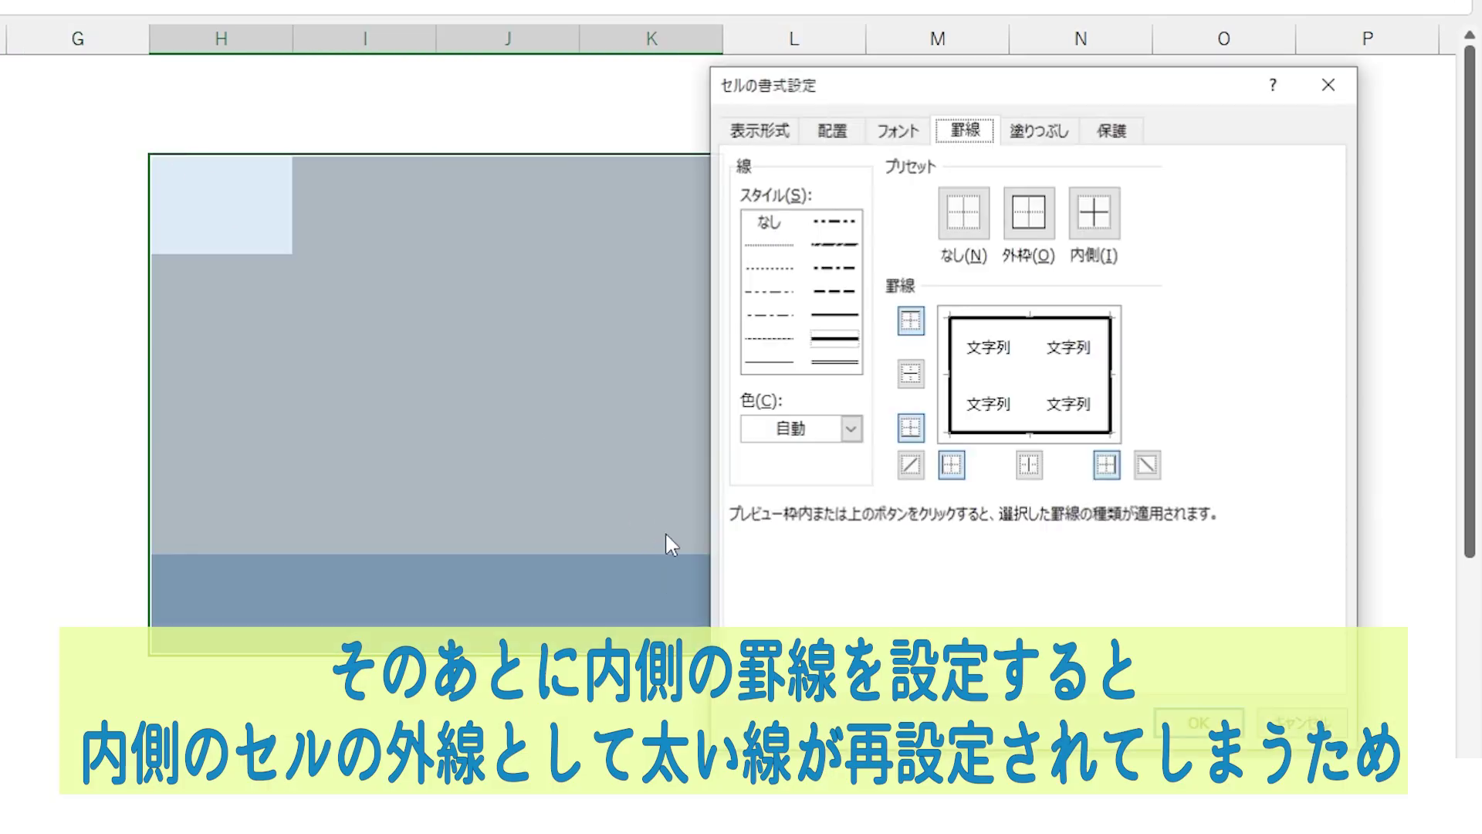
click(769, 360)
click(1095, 212)
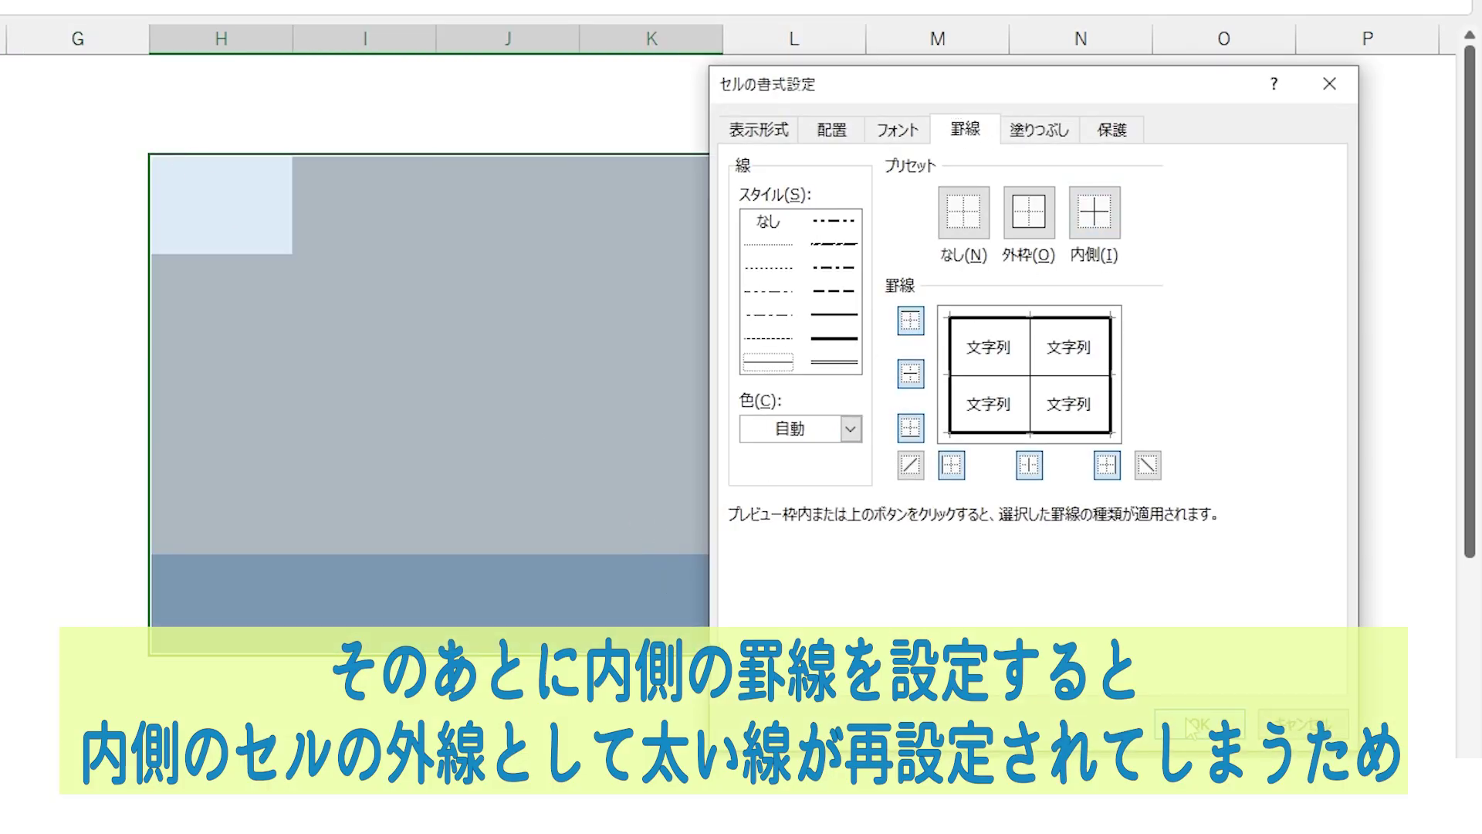
click(1186, 717)
Fill the second-row yellow cell across its table row.
click(1084, 617)
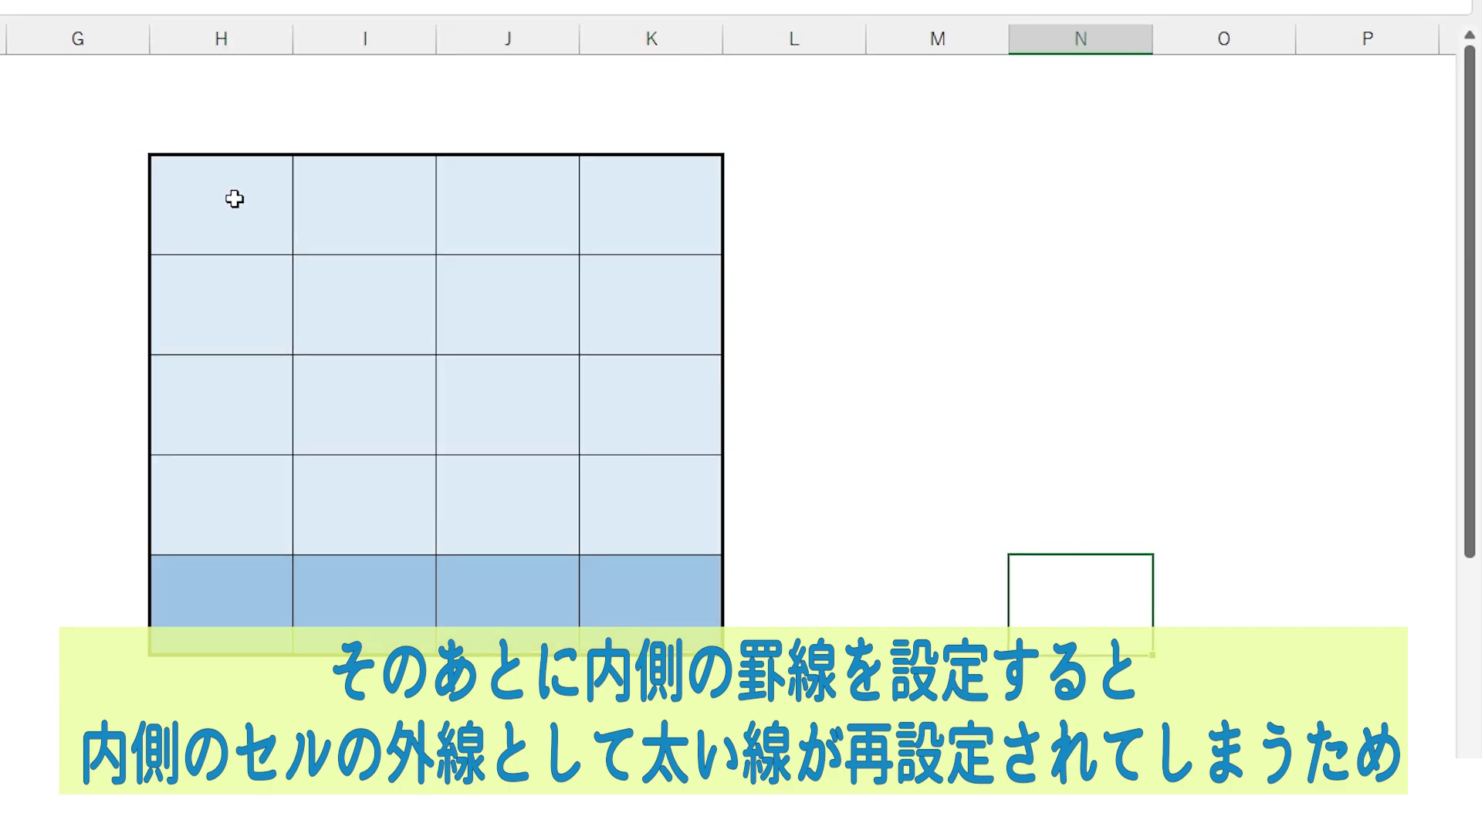
click(237, 312)
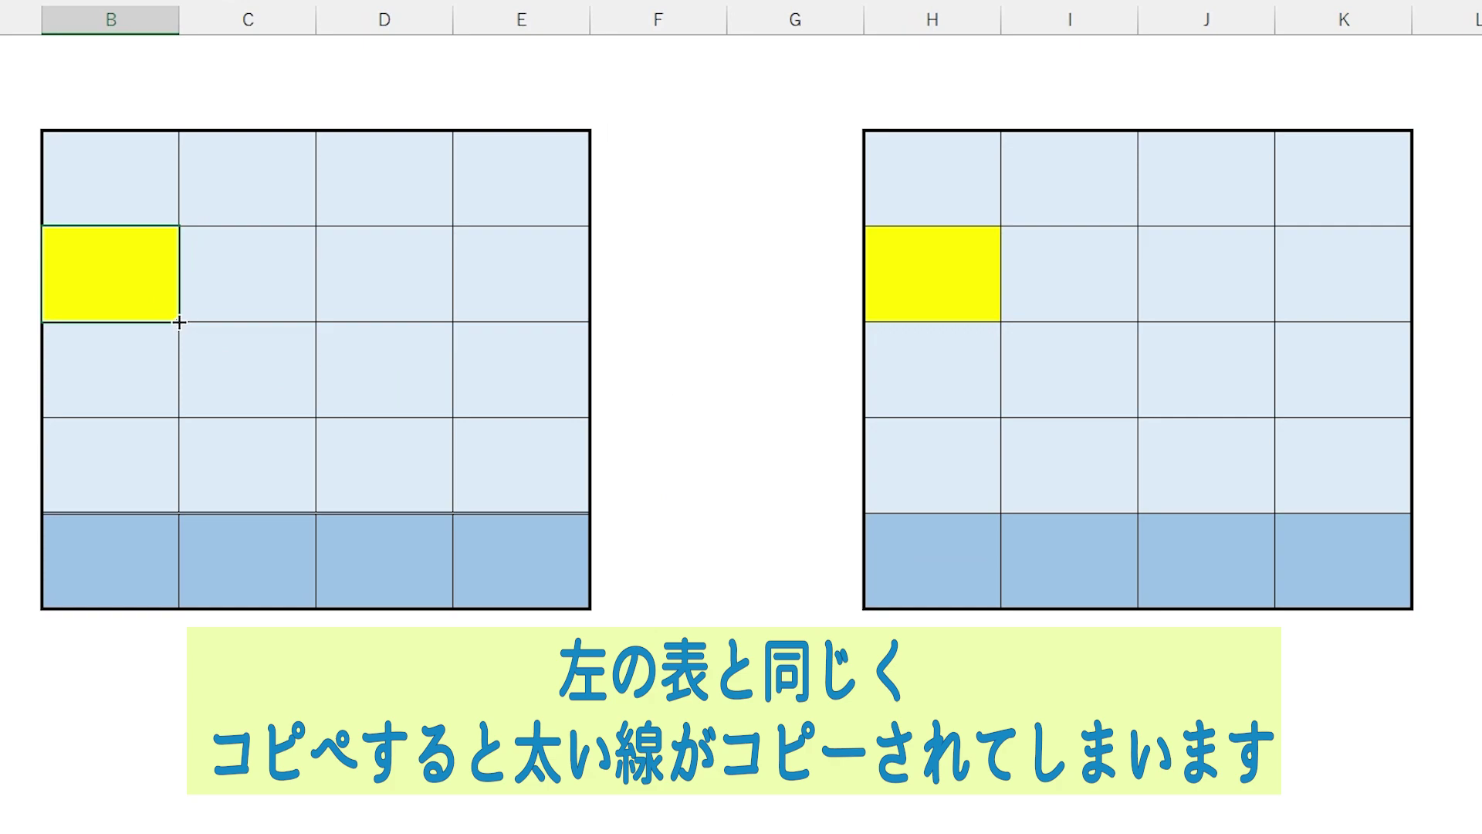
drag(174, 313, 557, 317)
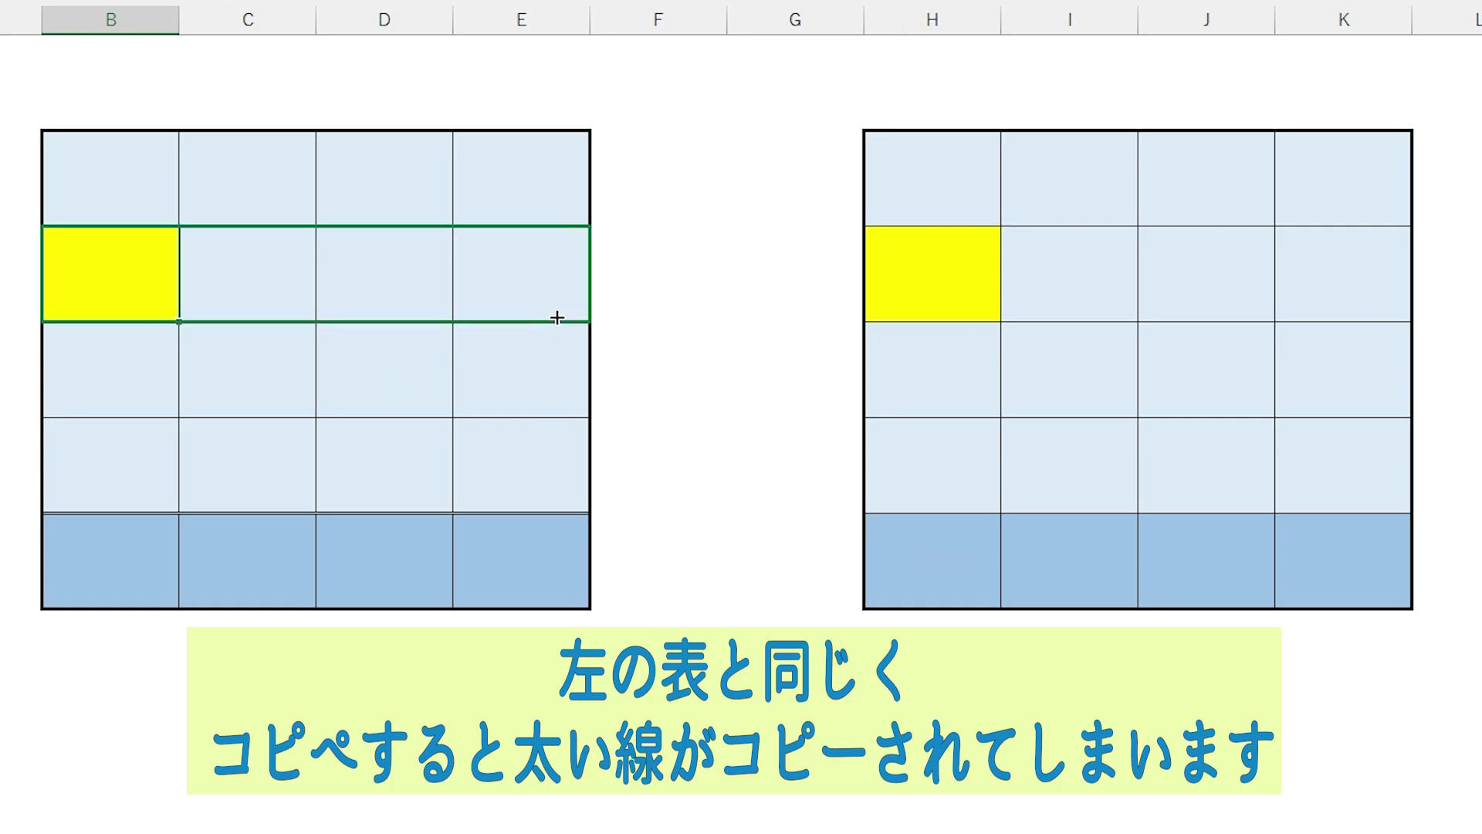
Fill yellow H2 across to column K, then clear and reset the right table's borders.
click(942, 281)
drag(1001, 321, 1366, 318)
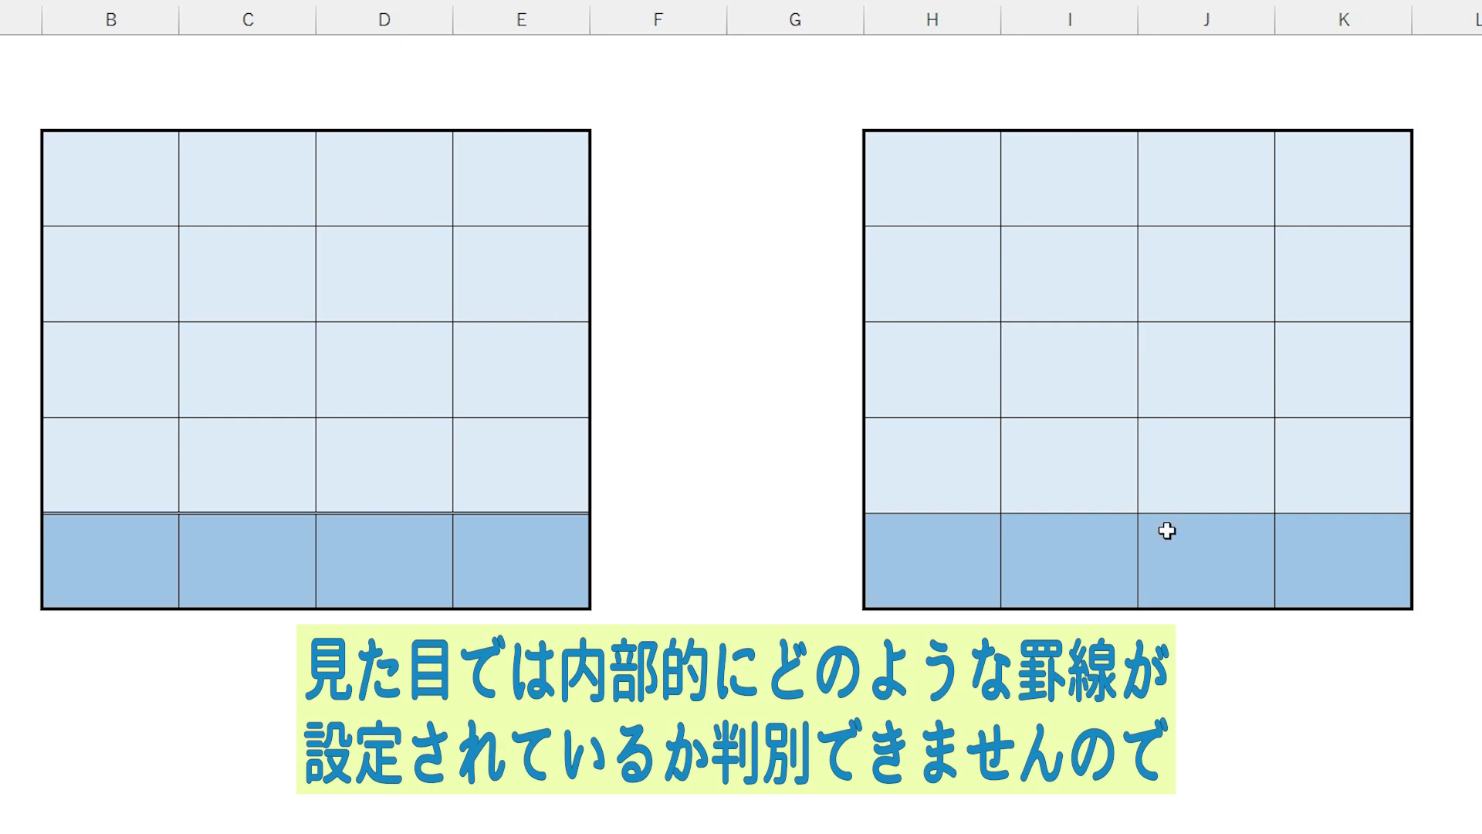
drag(902, 163, 1351, 568)
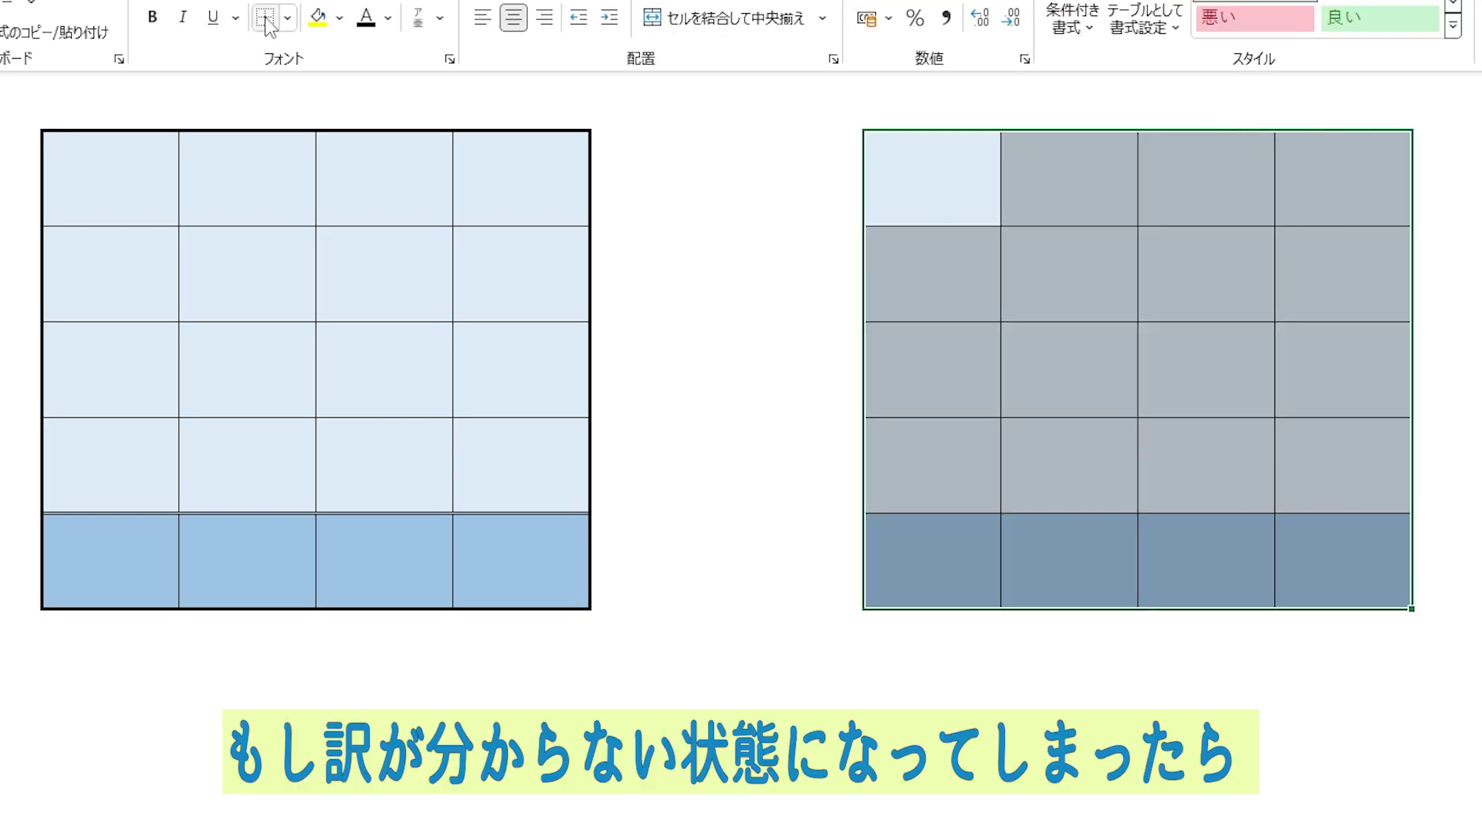
click(266, 18)
click(1078, 222)
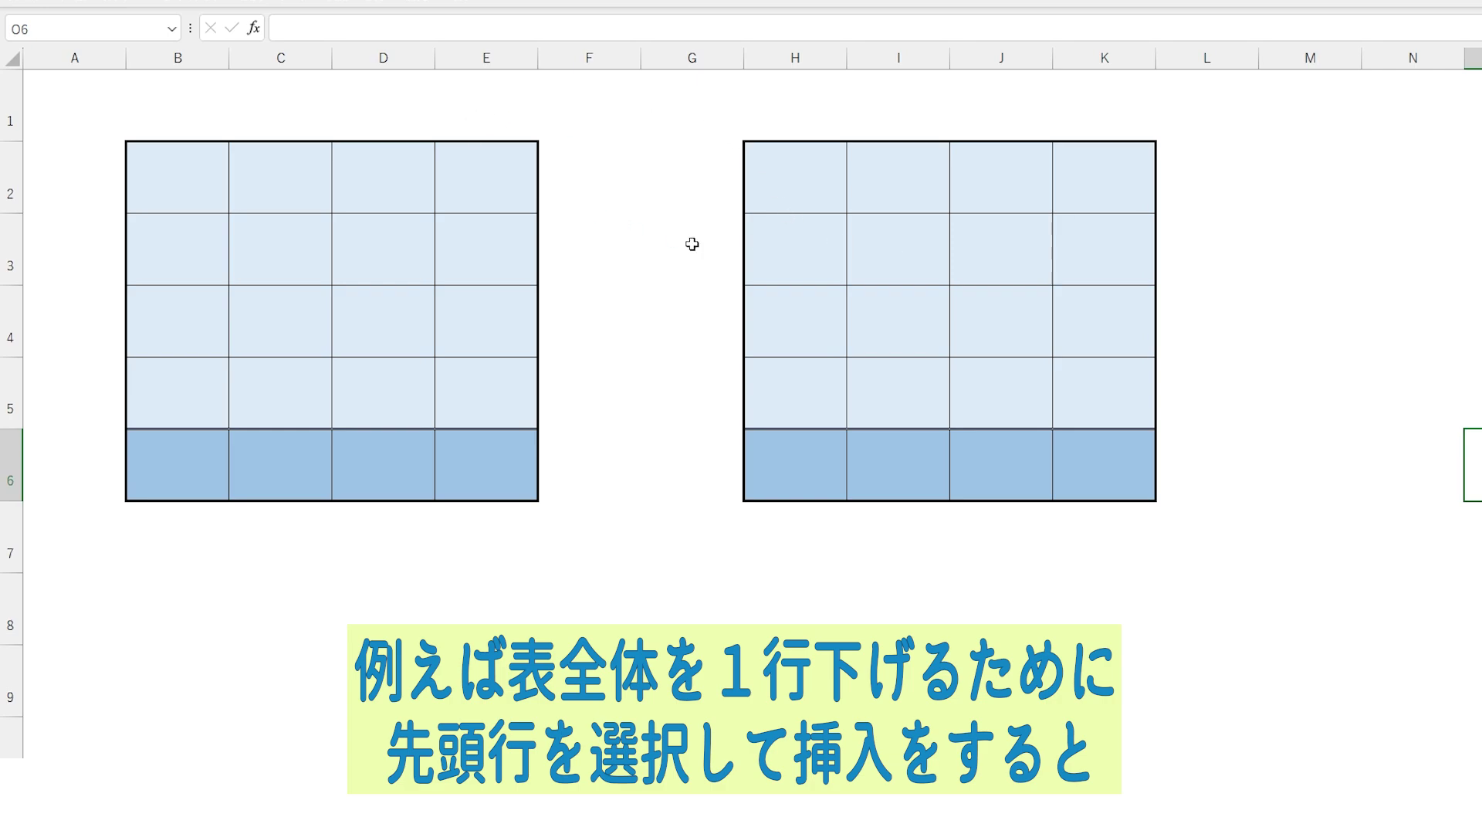
Insert a blank row above both tables and inspect the leftover line at H1:K1.
click(10, 193)
right_click(14, 192)
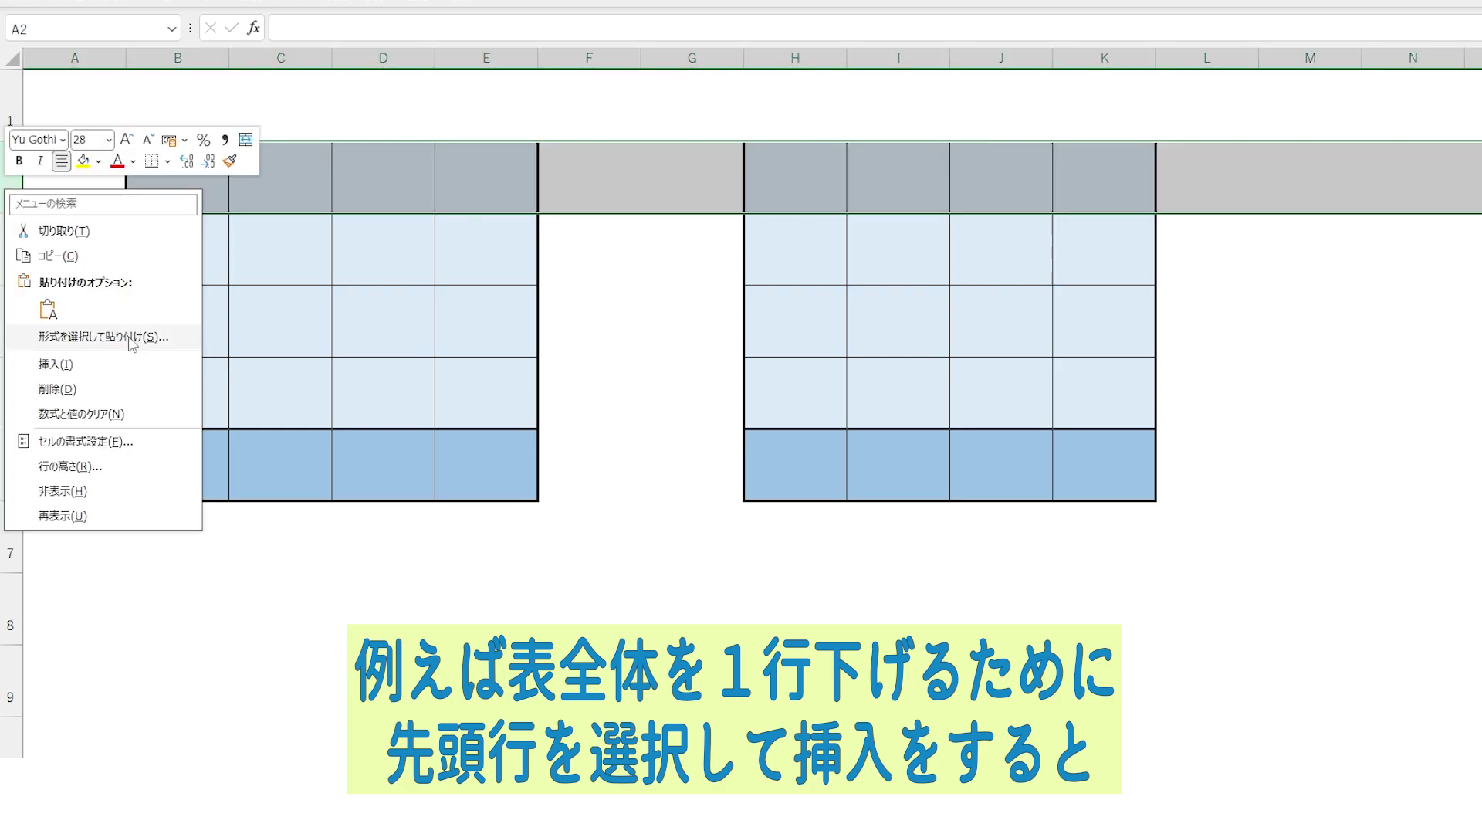
click(116, 364)
drag(1389, 247, 1388, 287)
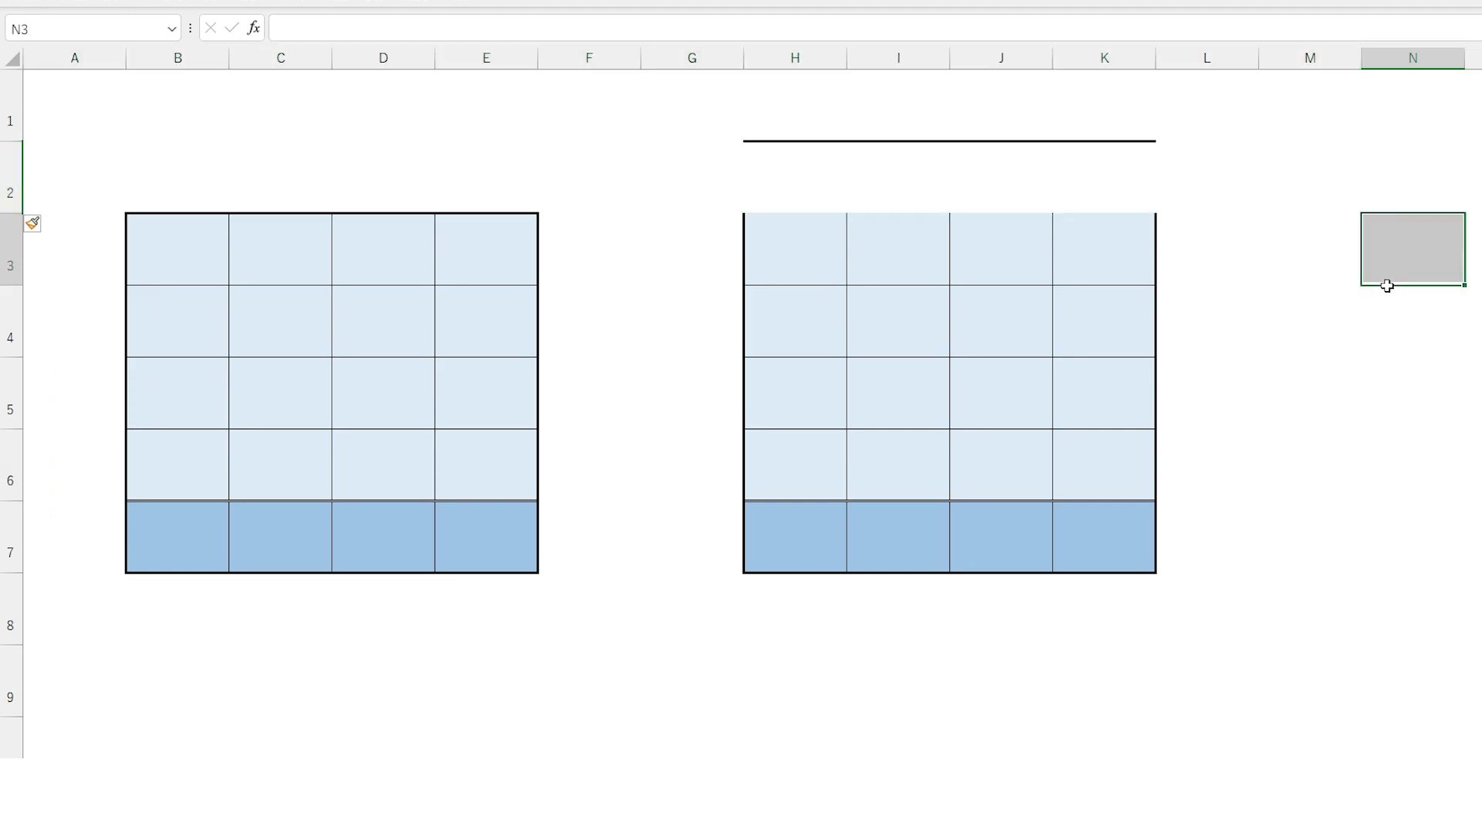
click(1413, 247)
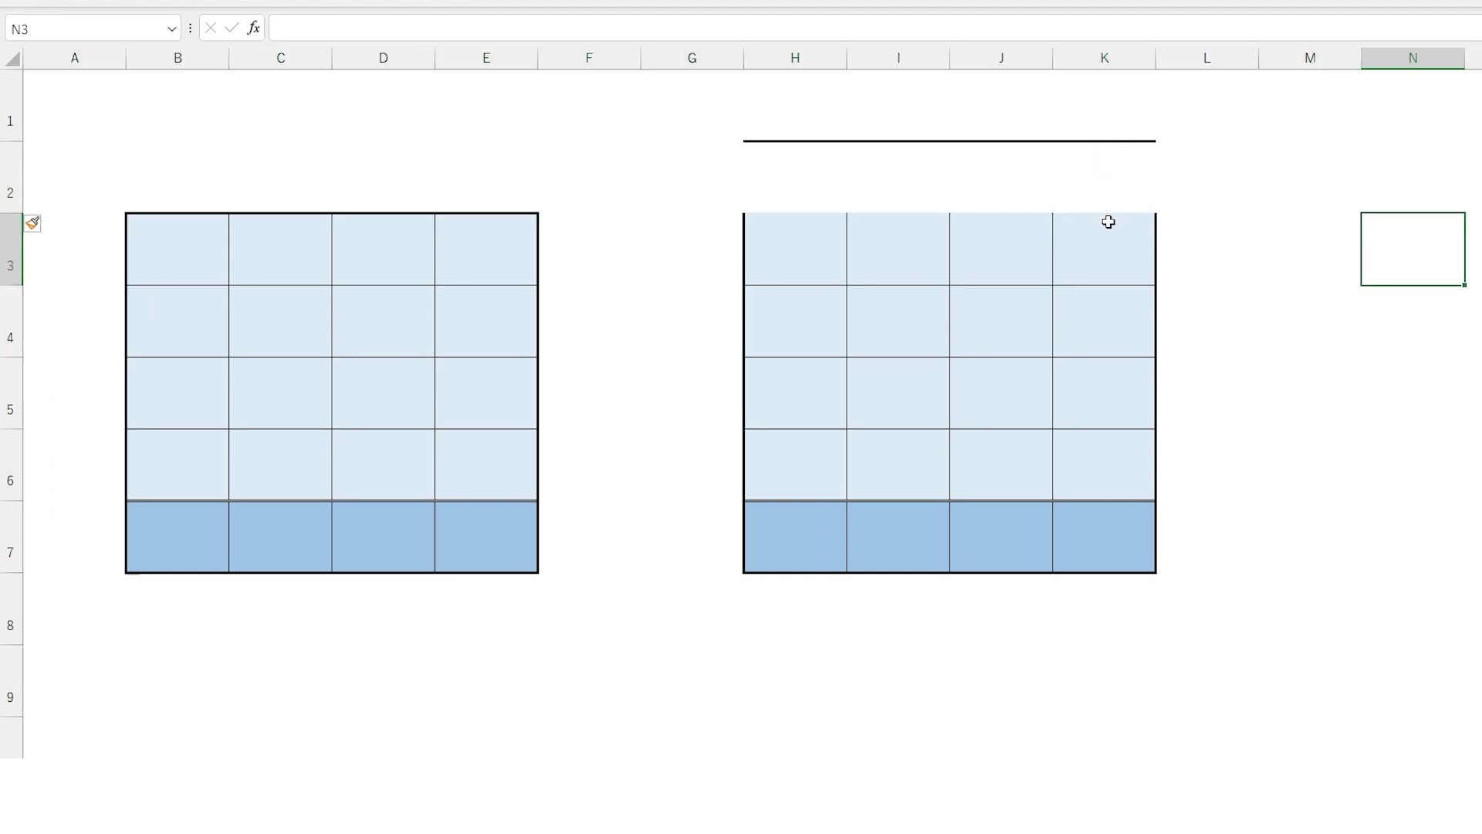
drag(781, 239, 1087, 244)
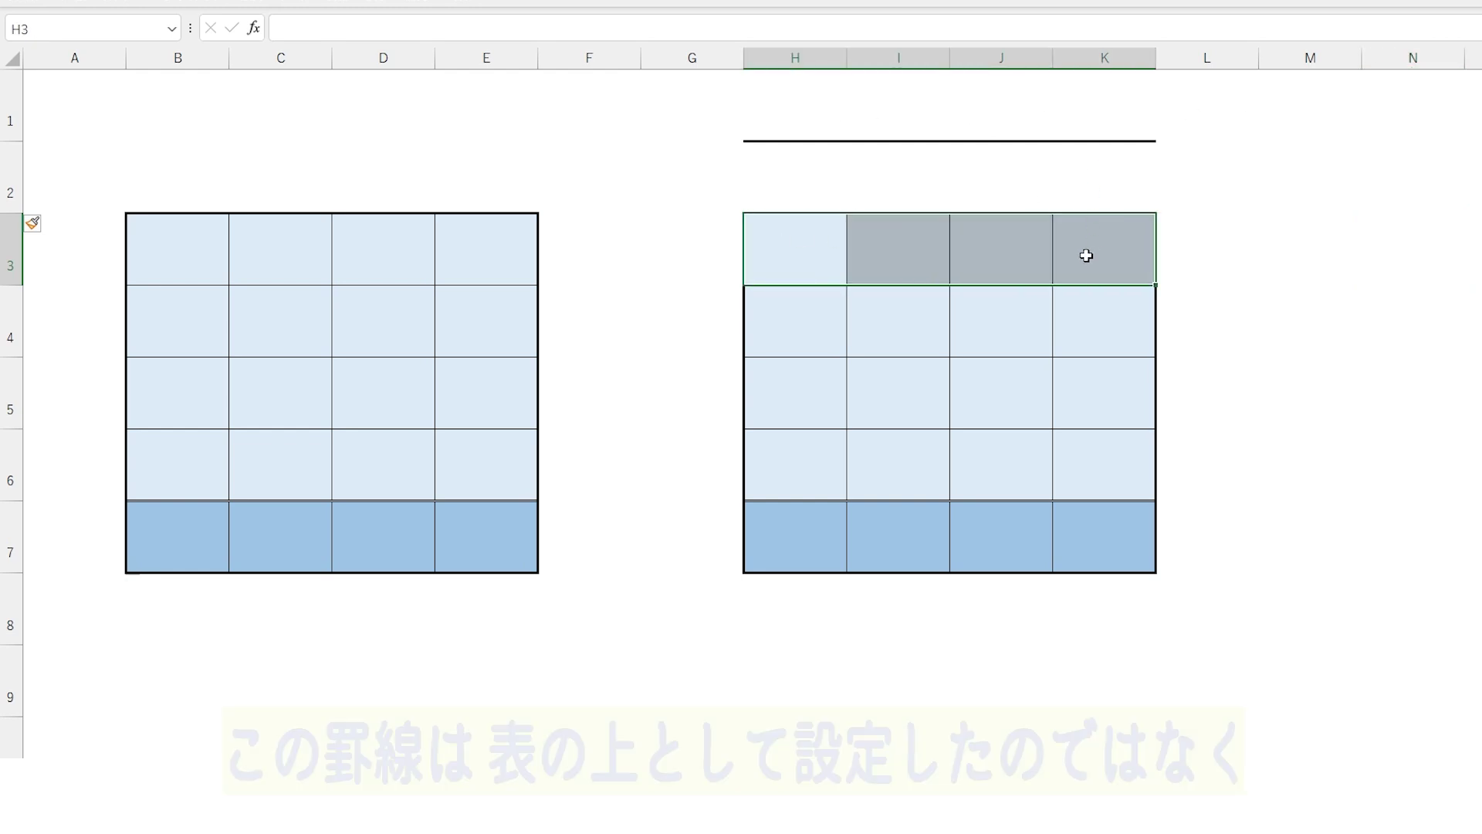
drag(775, 93, 1128, 94)
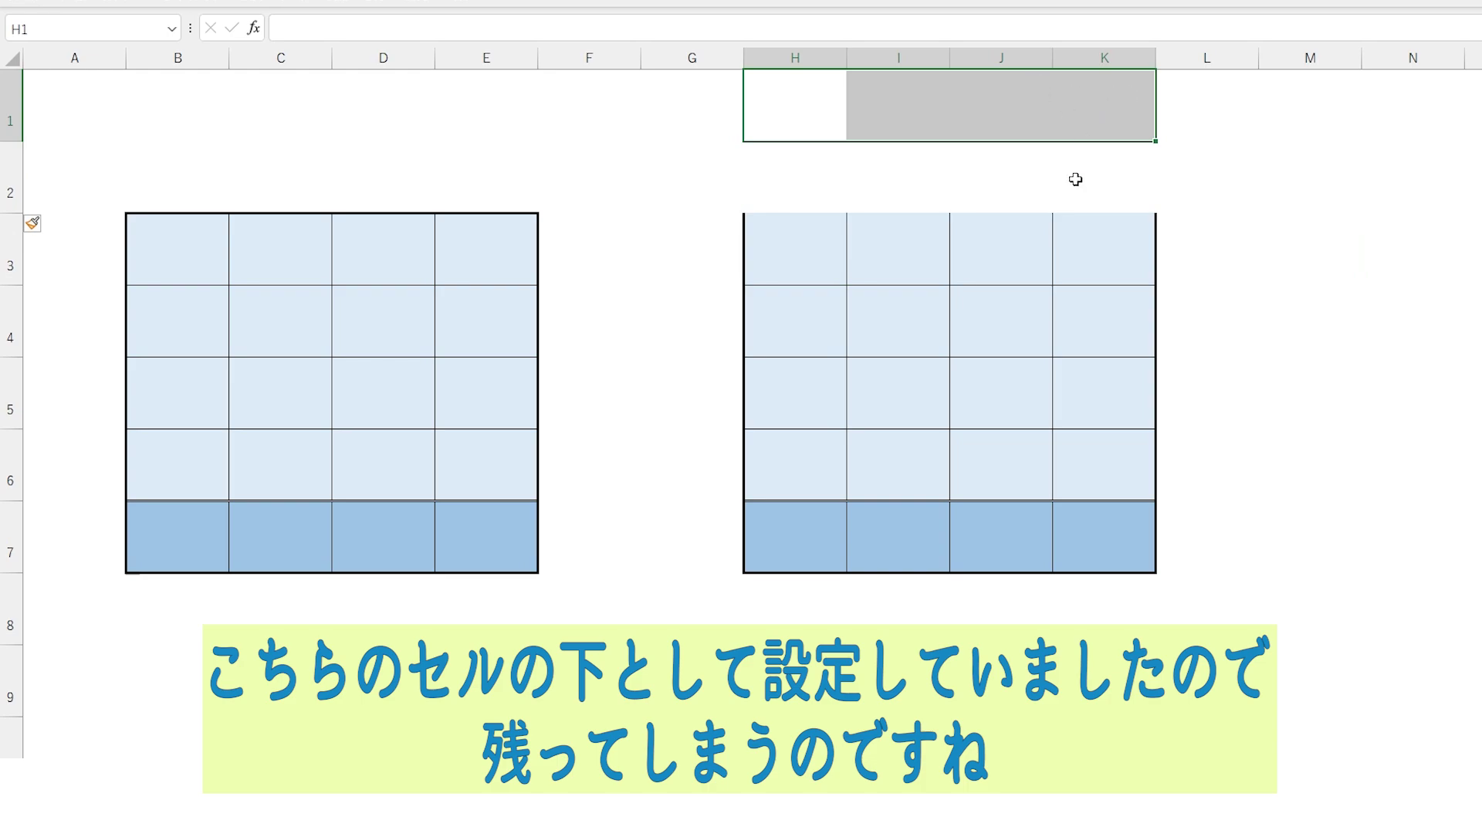
click(1472, 106)
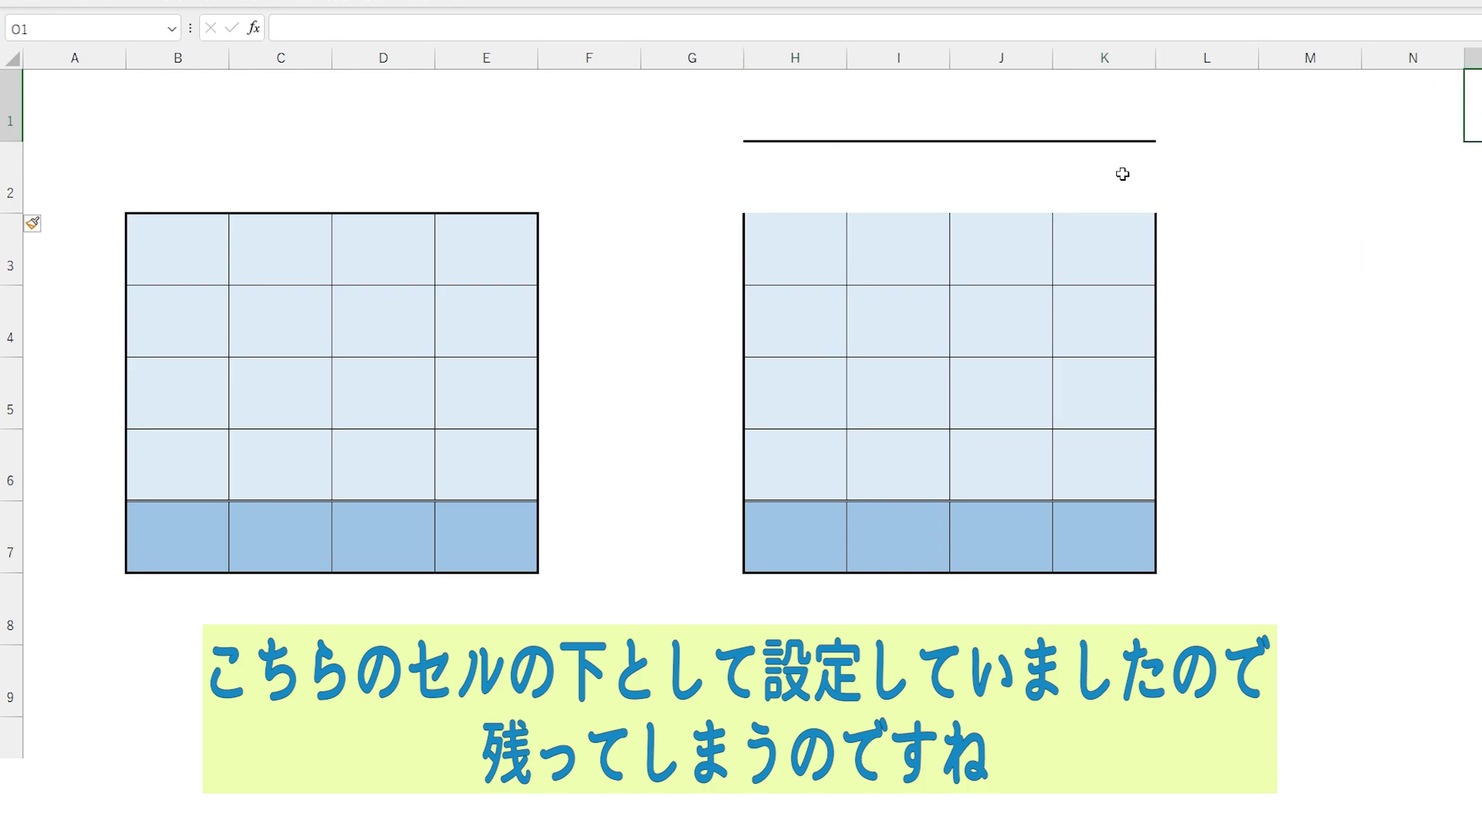
Insert blank columns before both tables, then undo the insertion.
right_click(802, 61)
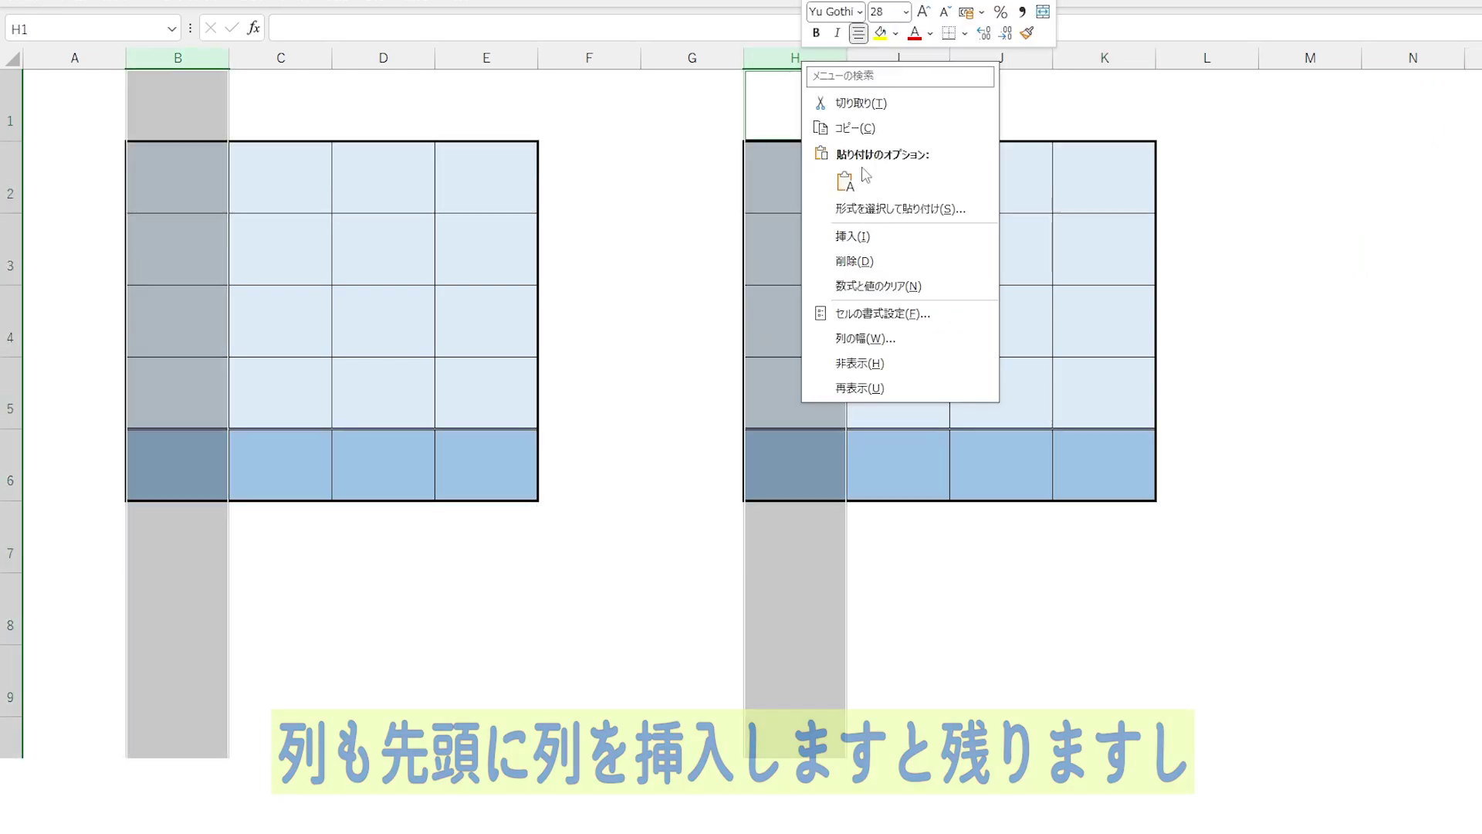
click(864, 242)
click(1471, 276)
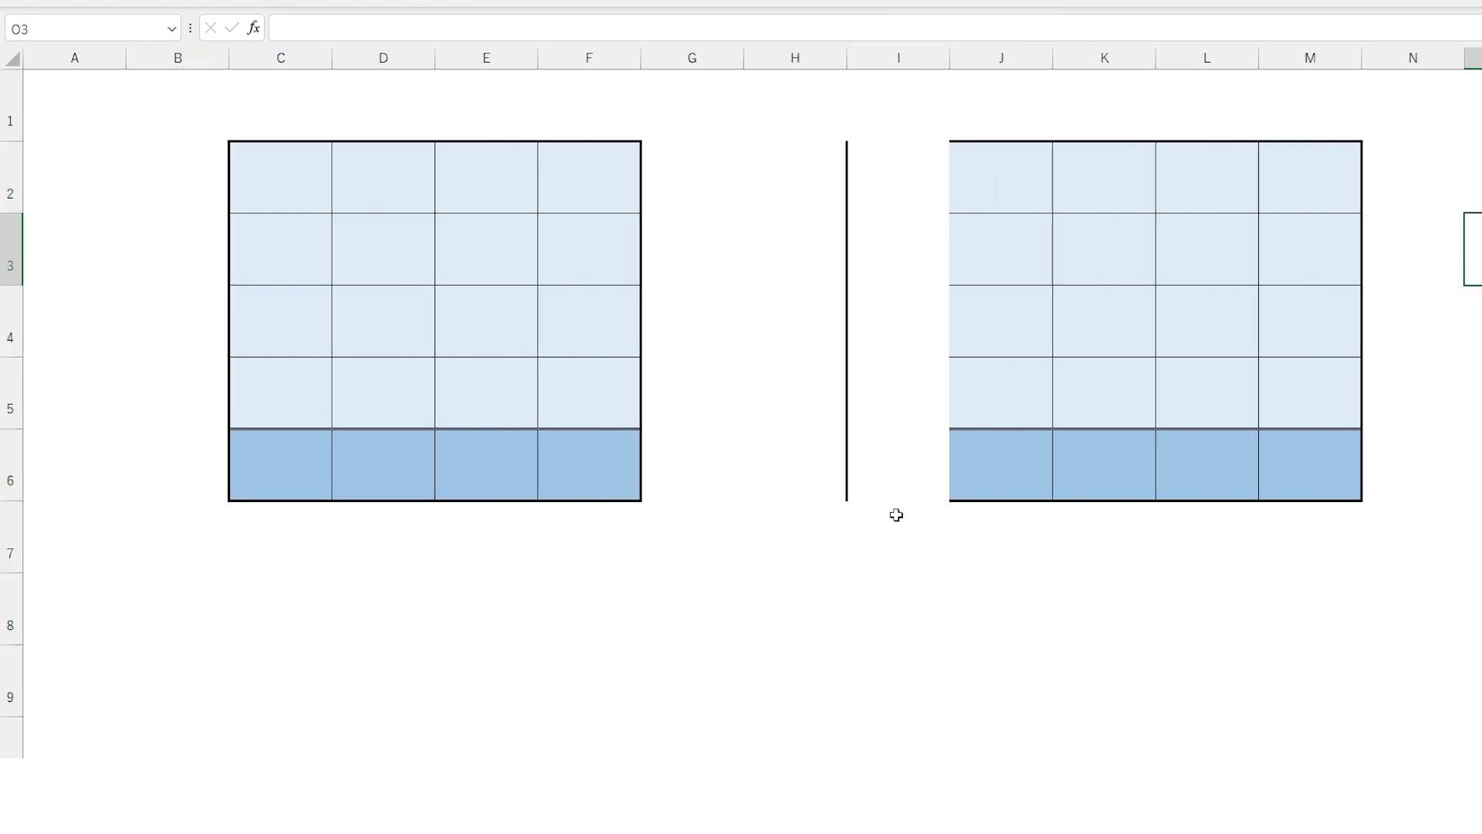
key(ctrl+z)
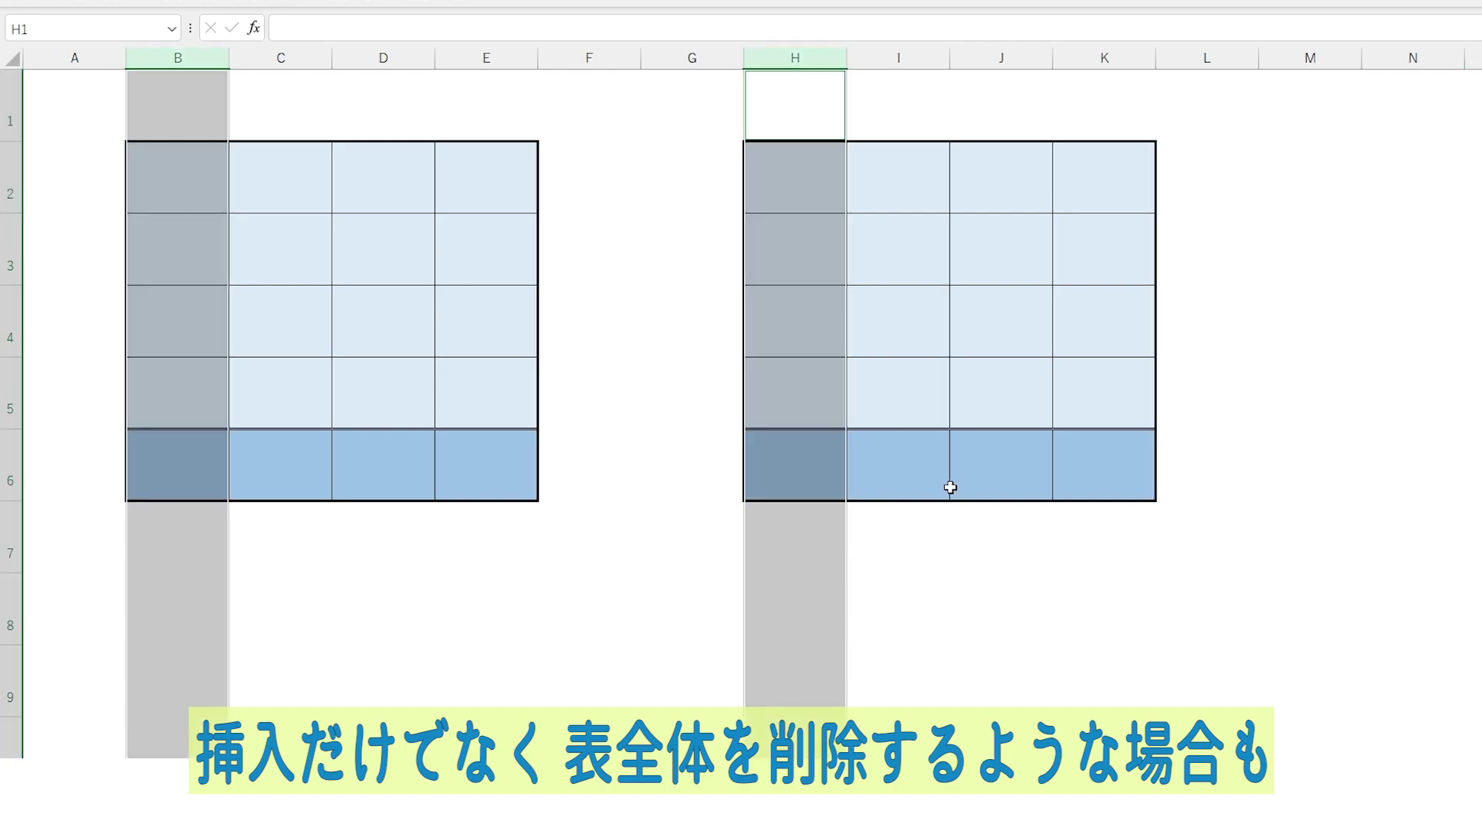
click(1250, 279)
click(1472, 320)
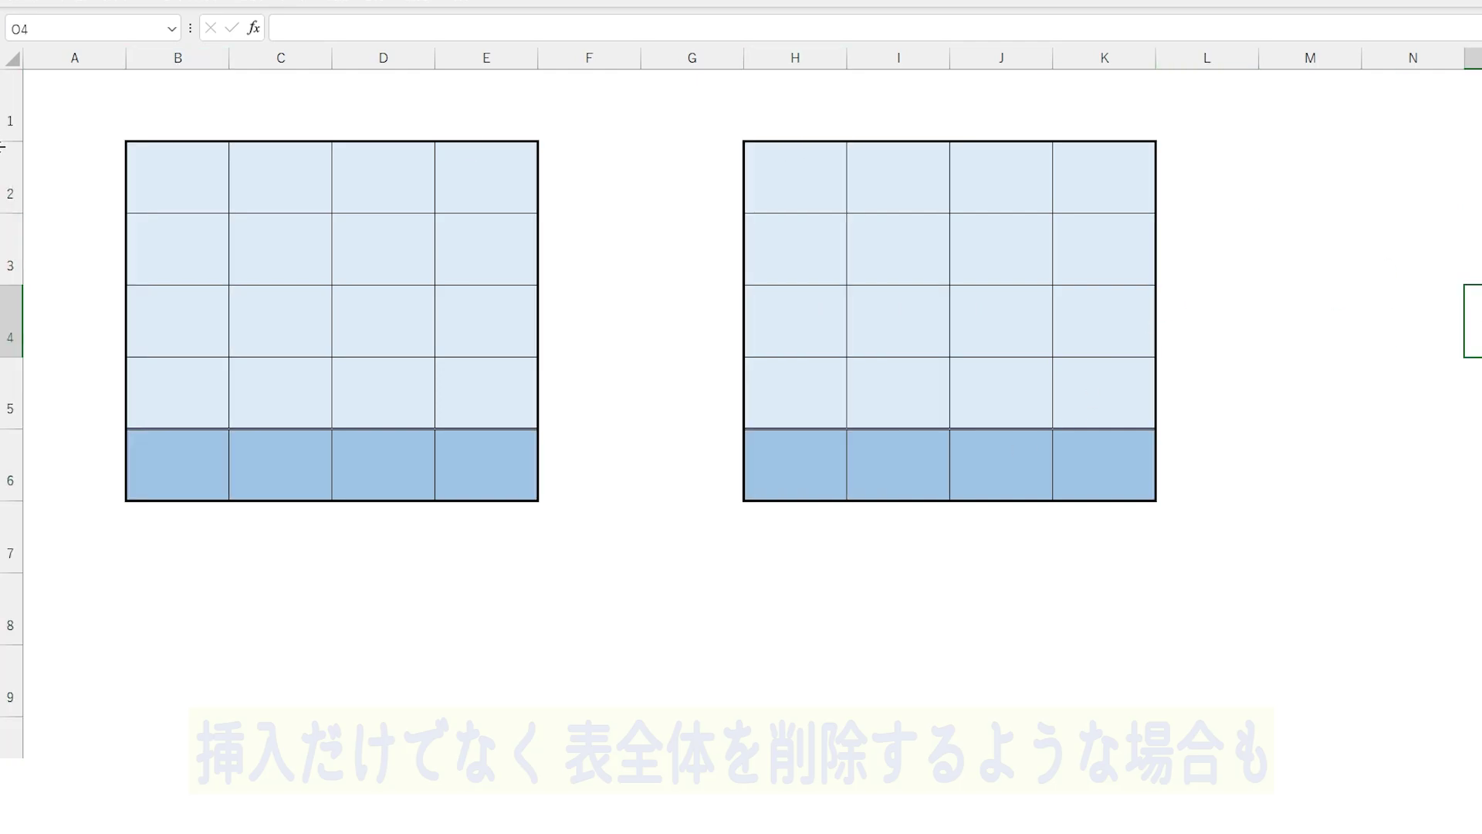
Delete rows 2–6 and inspect the stray border between H1:K1 and H2:K2.
drag(7, 160, 11, 440)
right_click(12, 440)
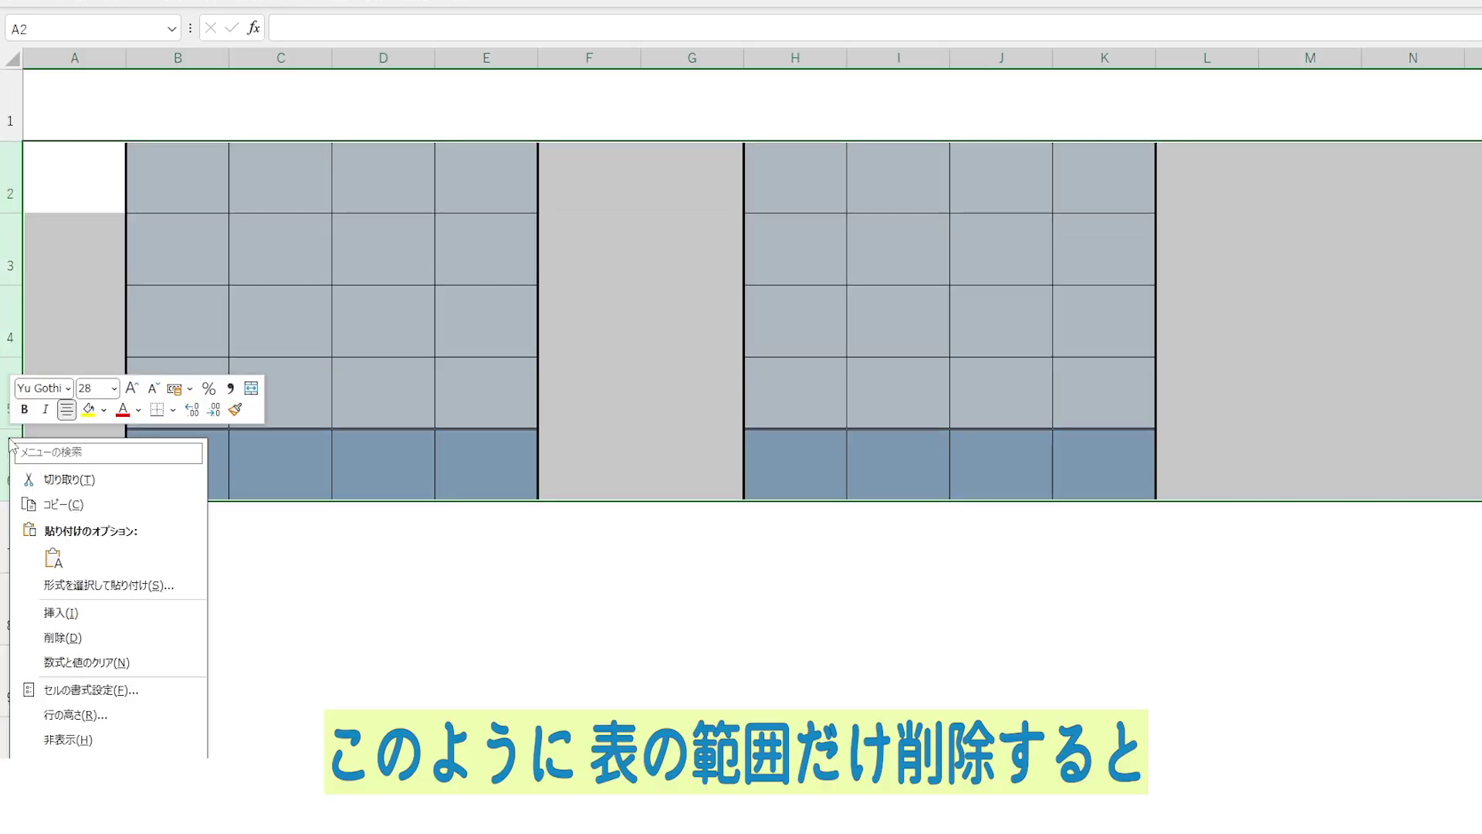
click(140, 637)
click(562, 355)
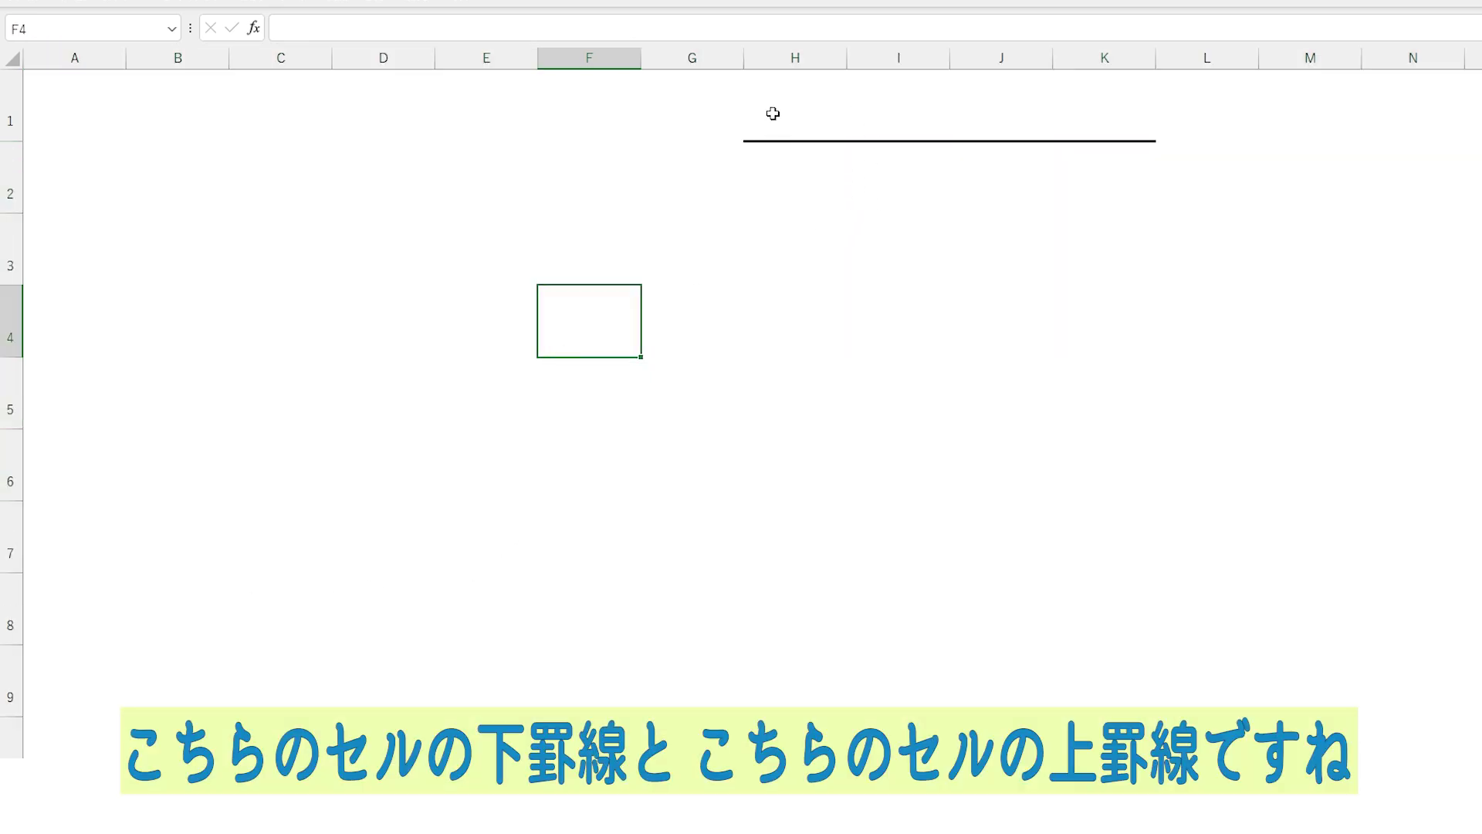
drag(770, 113, 1138, 113)
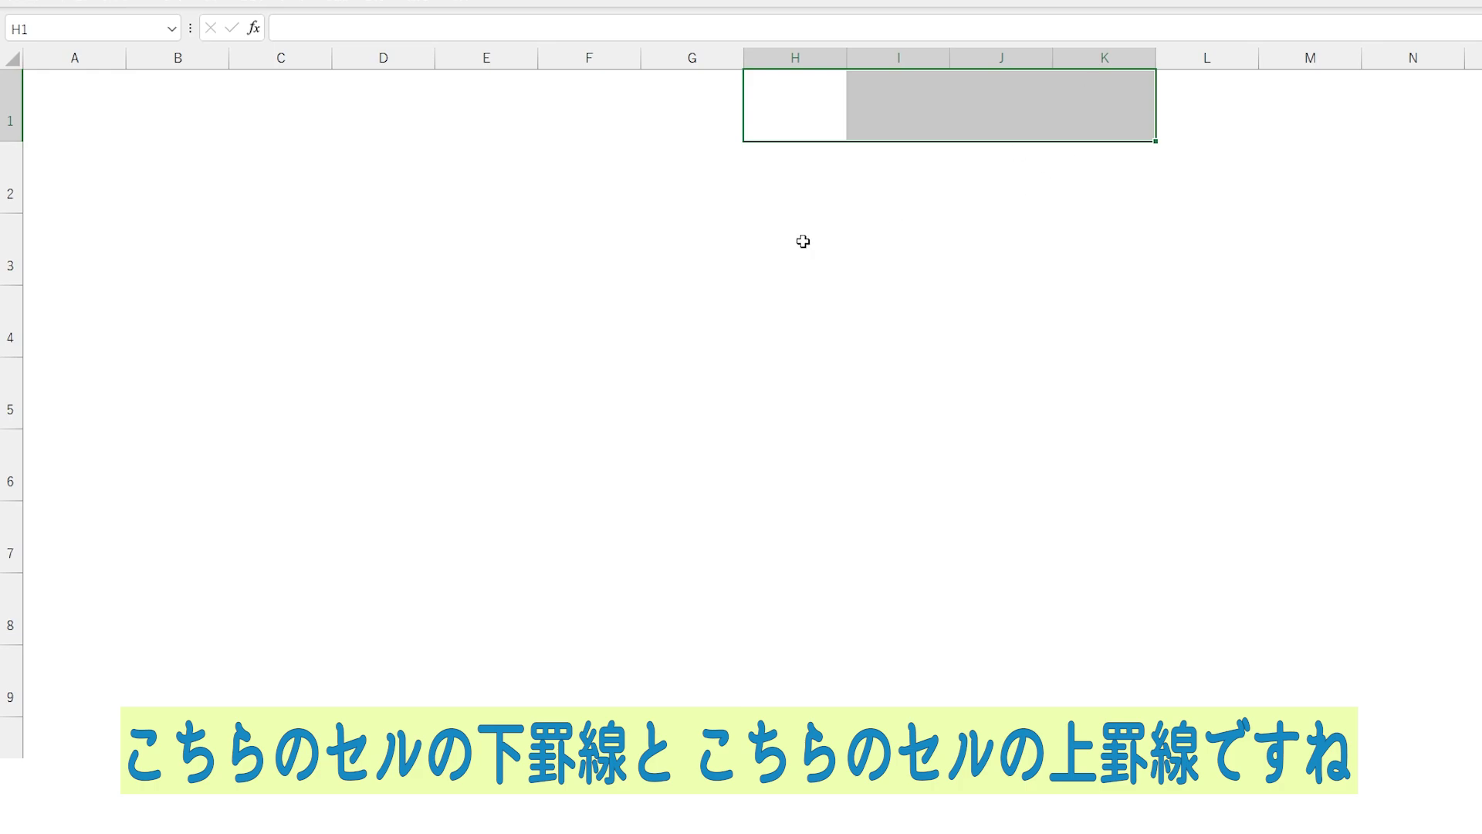
drag(769, 172, 1084, 177)
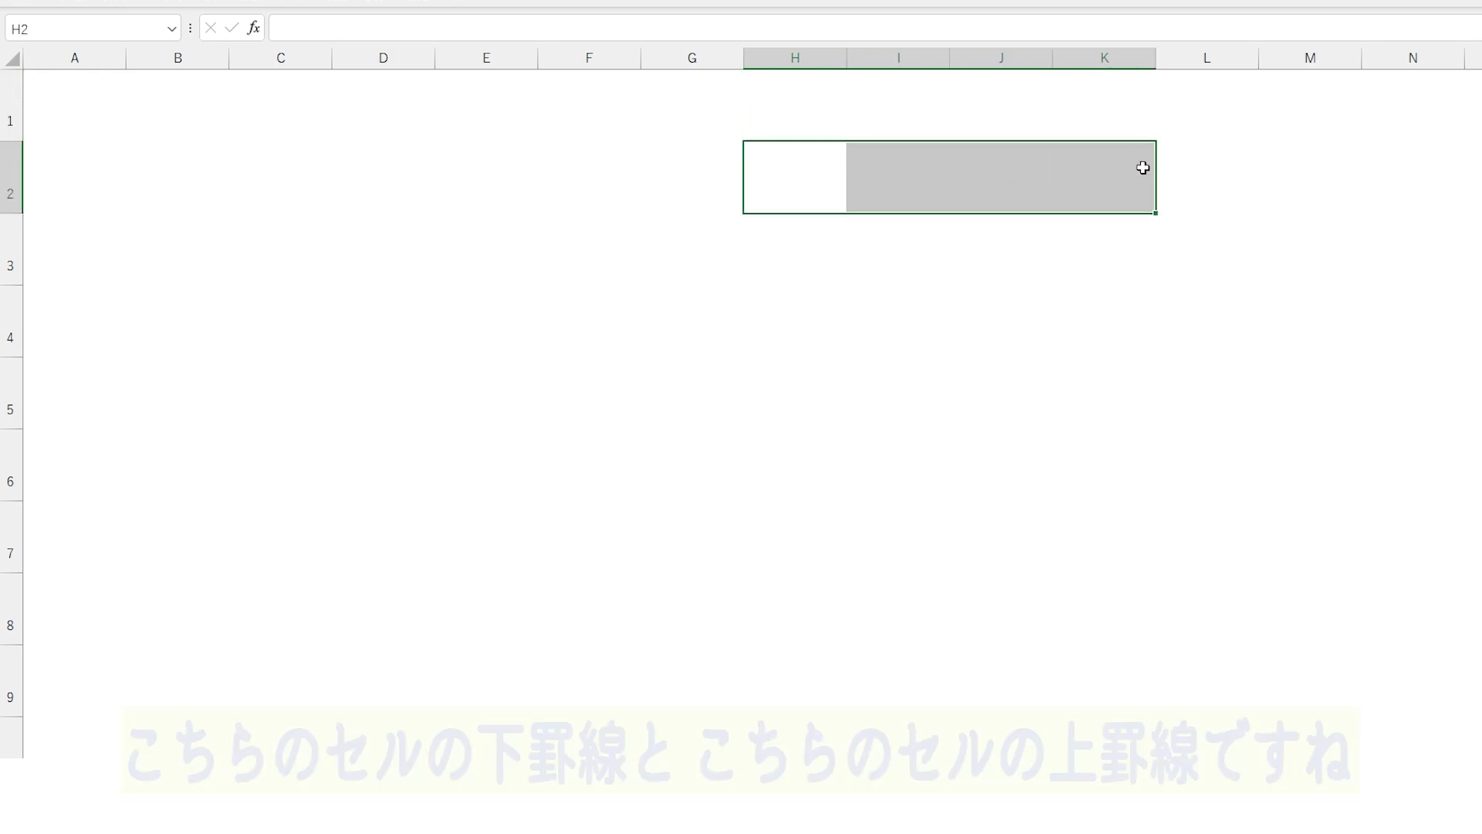
click(1316, 249)
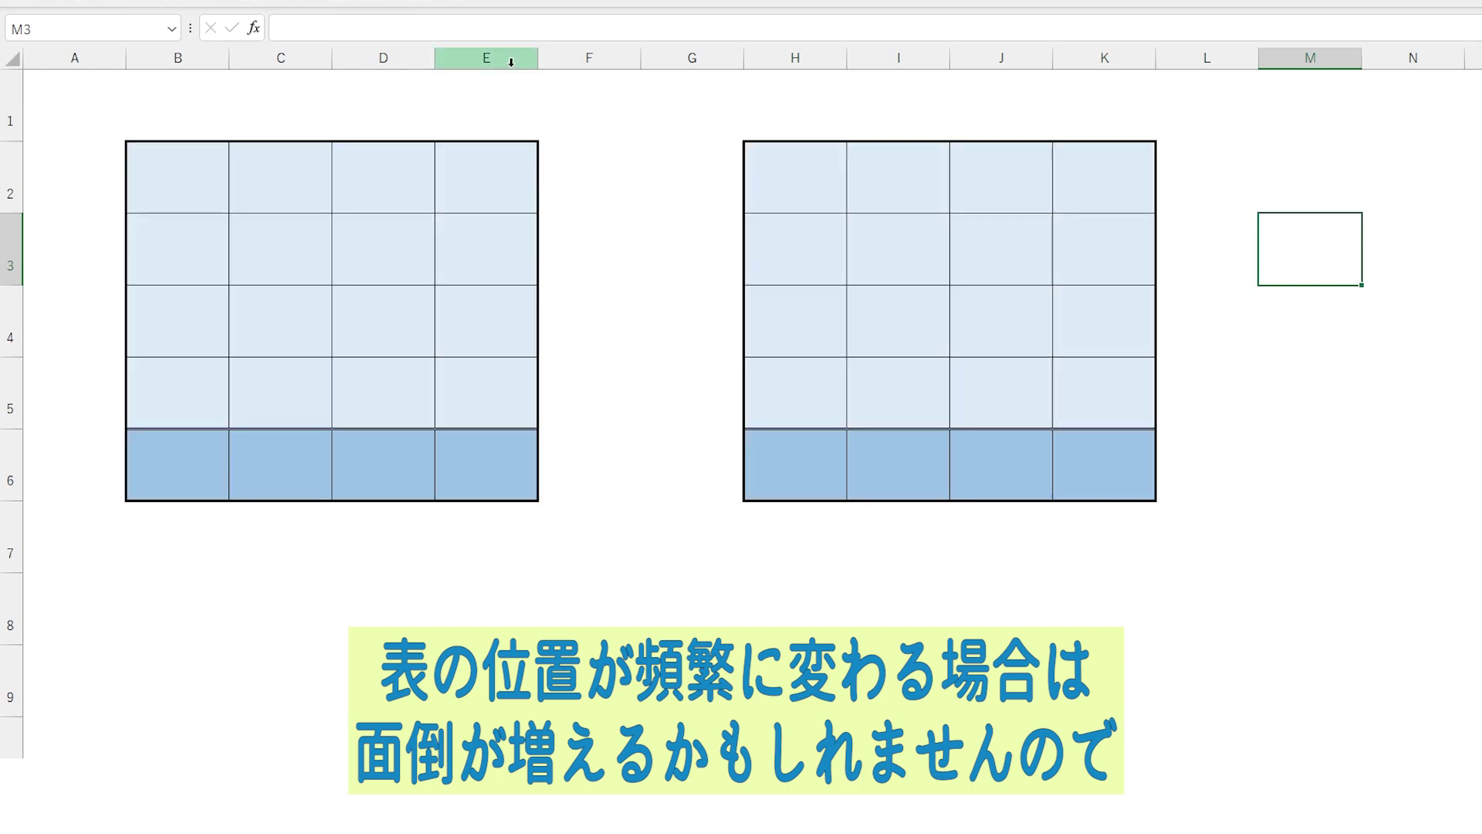
Copy column E and column L and insert each copy back into its table.
click(512, 62)
right_click(506, 62)
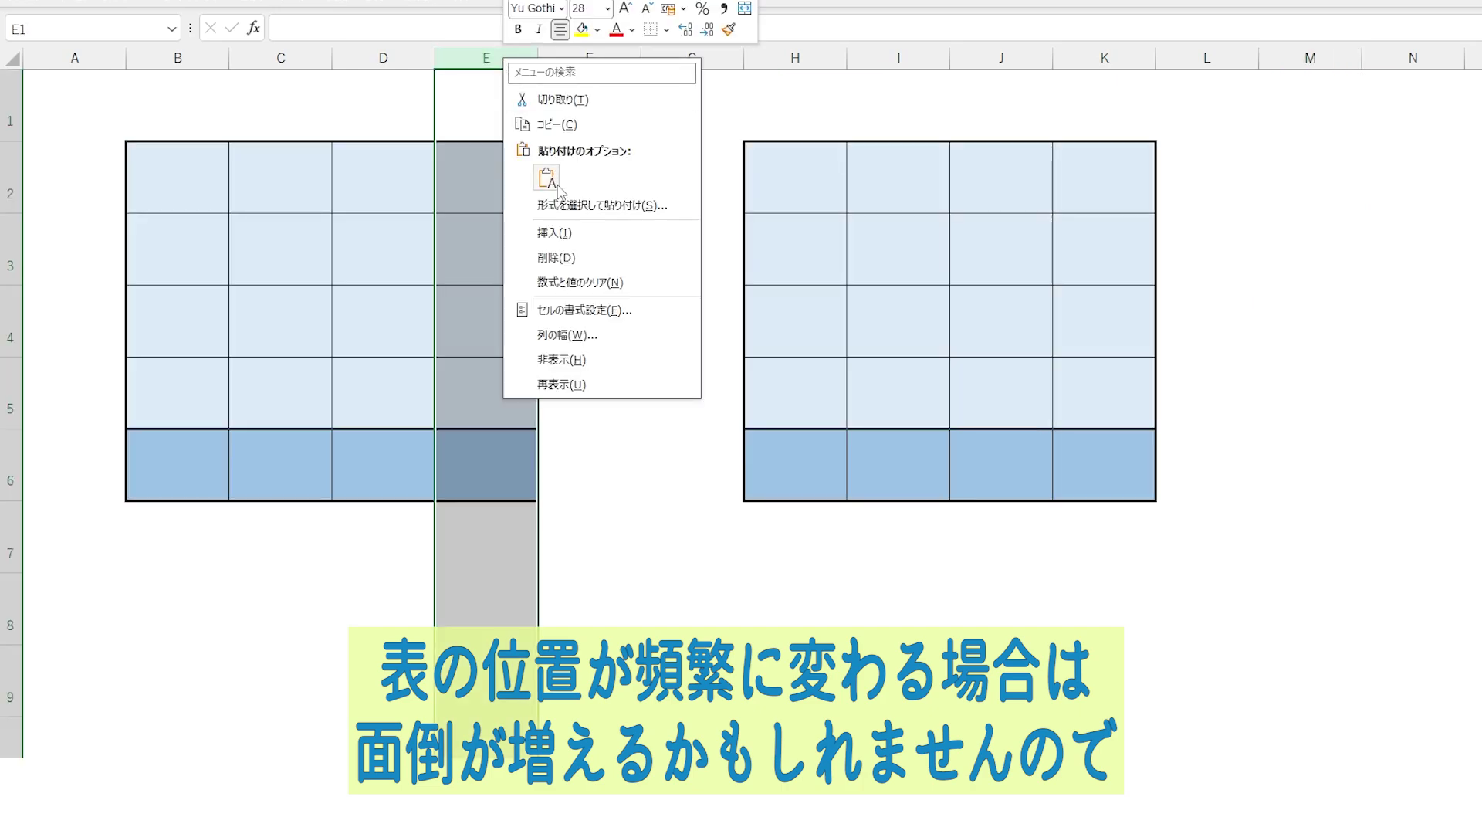
click(558, 124)
right_click(507, 62)
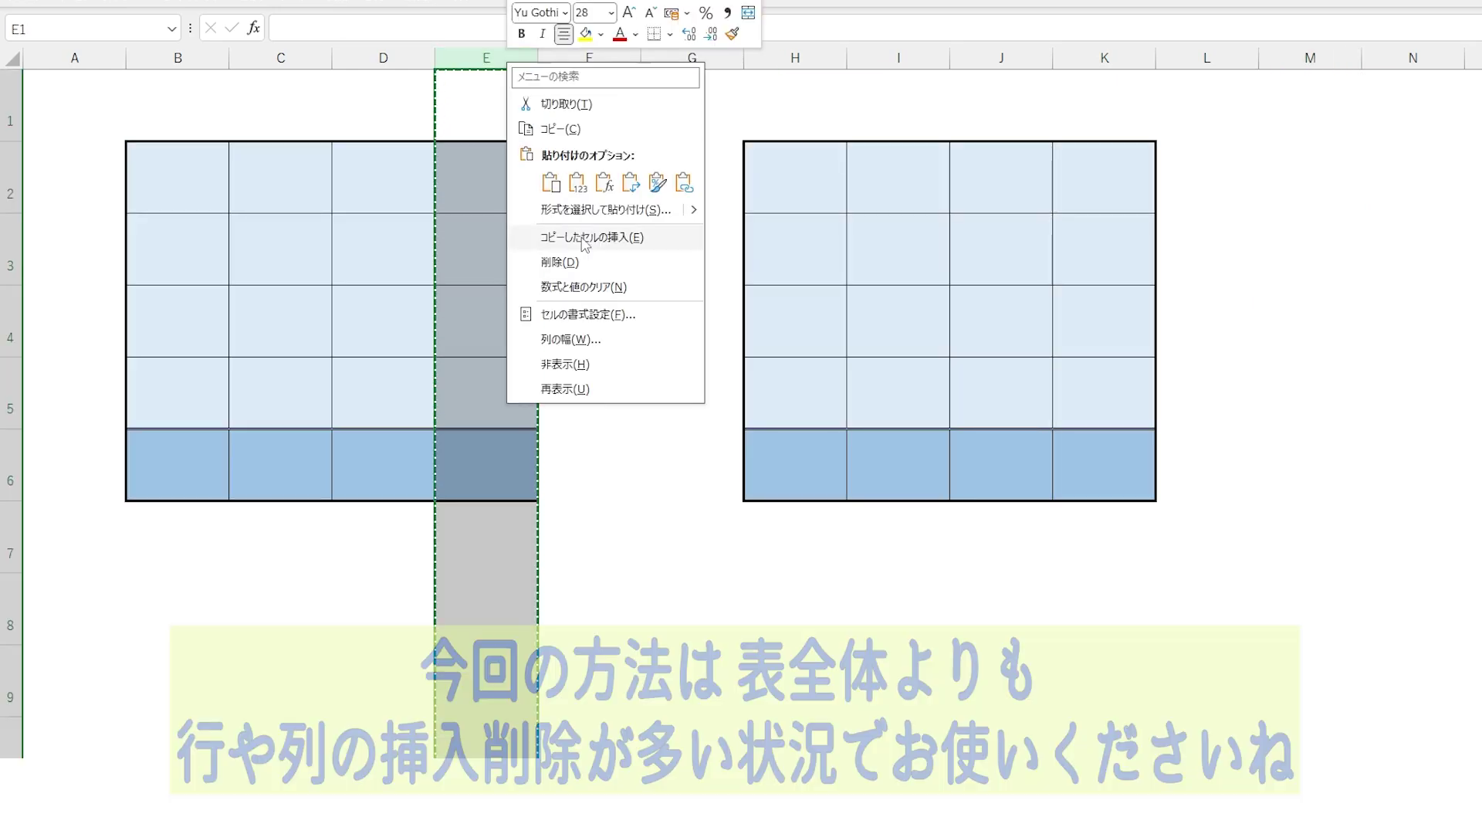
click(586, 239)
click(1207, 58)
right_click(1208, 58)
click(1241, 106)
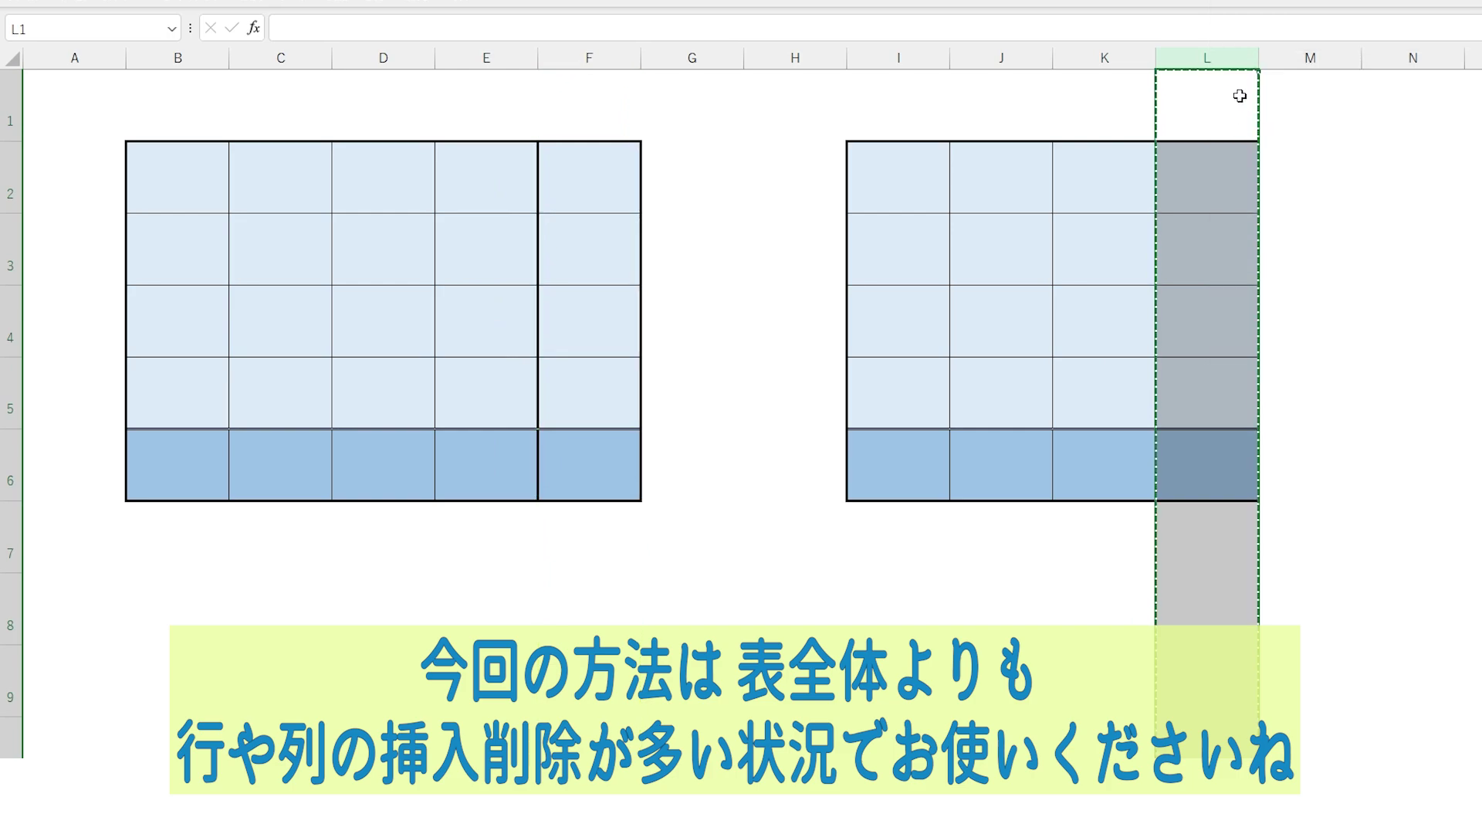
right_click(1223, 56)
click(1300, 239)
click(1471, 247)
key(Escape)
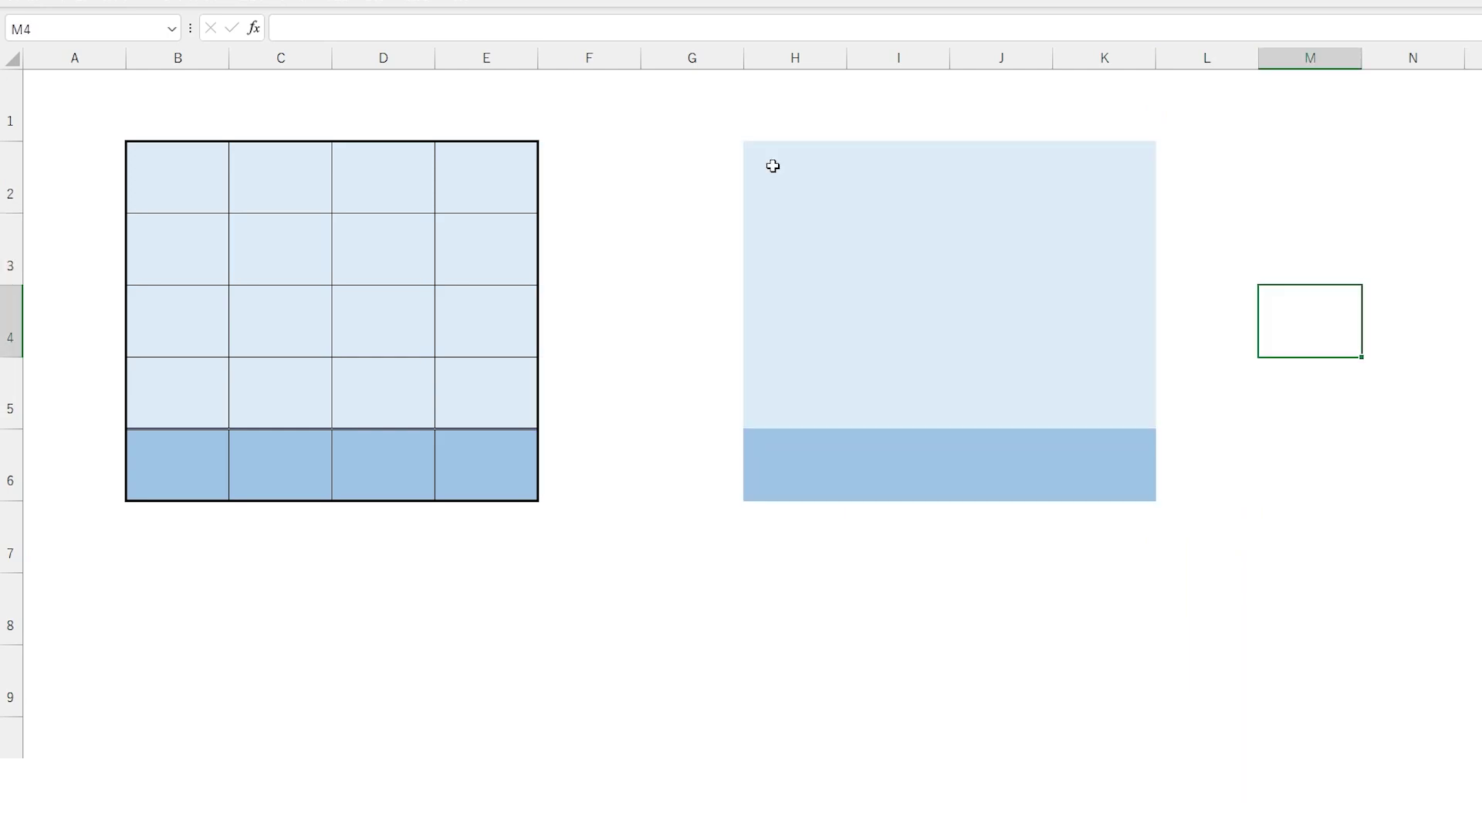
Apply inside borders to the right table H2:K6.
mouse_move(771, 166)
mouse_down()
mouse_move(1026, 401)
mouse_move(1075, 473)
mouse_up()
key(ctrl+1)
click(1422, 183)
click(1475, 549)
click(1316, 594)
Add a double-line top border to the dark row H6:K6.
drag(820, 469, 1108, 473)
key(ctrl+1)
click(1238, 294)
click(1411, 262)
double_click(1475, 549)
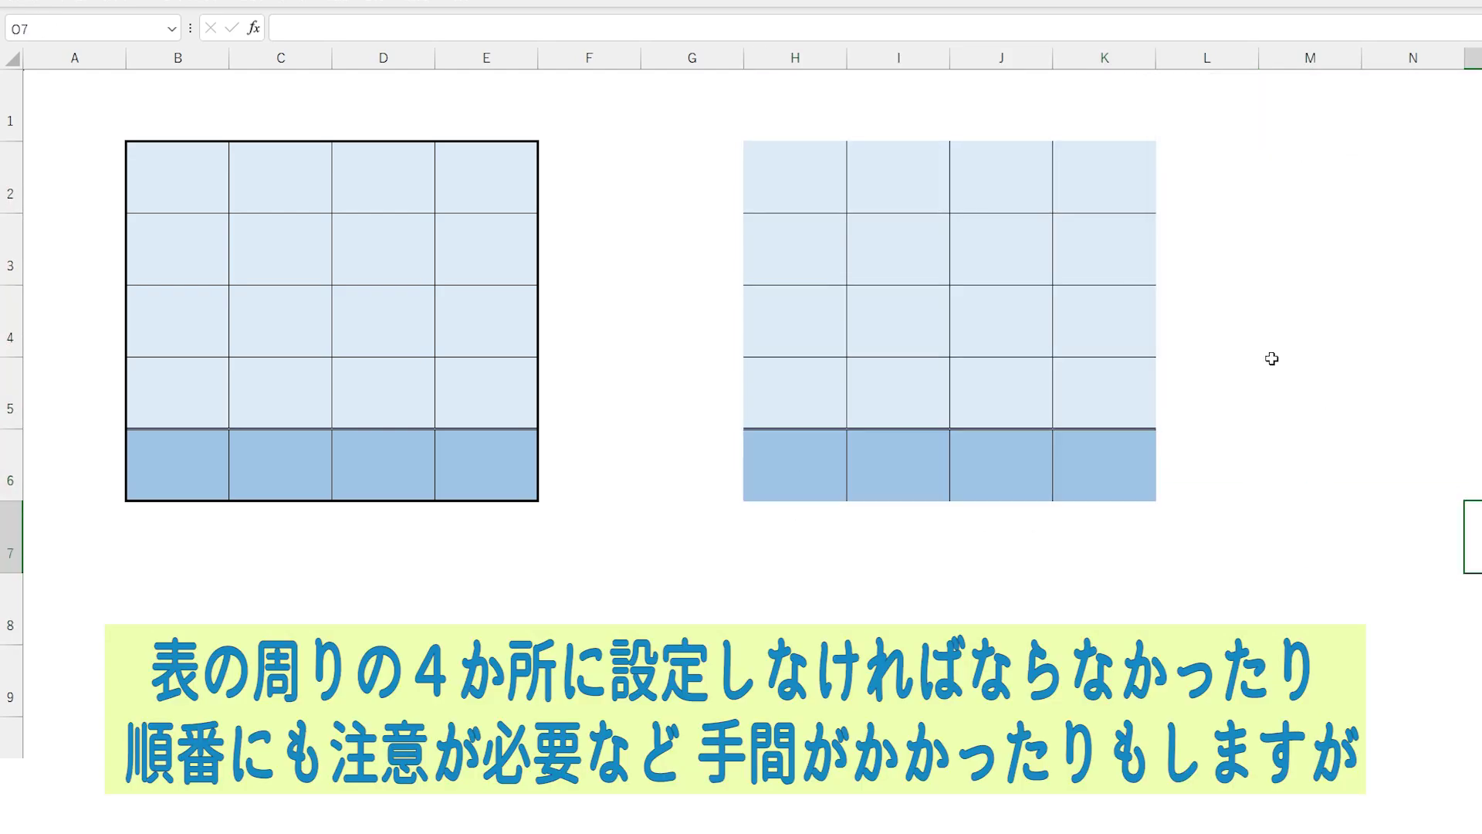
Add a bottom border to H1:K1 above the table.
drag(808, 125, 1091, 109)
key(ctrl+1)
click(1238, 277)
click(1400, 343)
click(1474, 549)
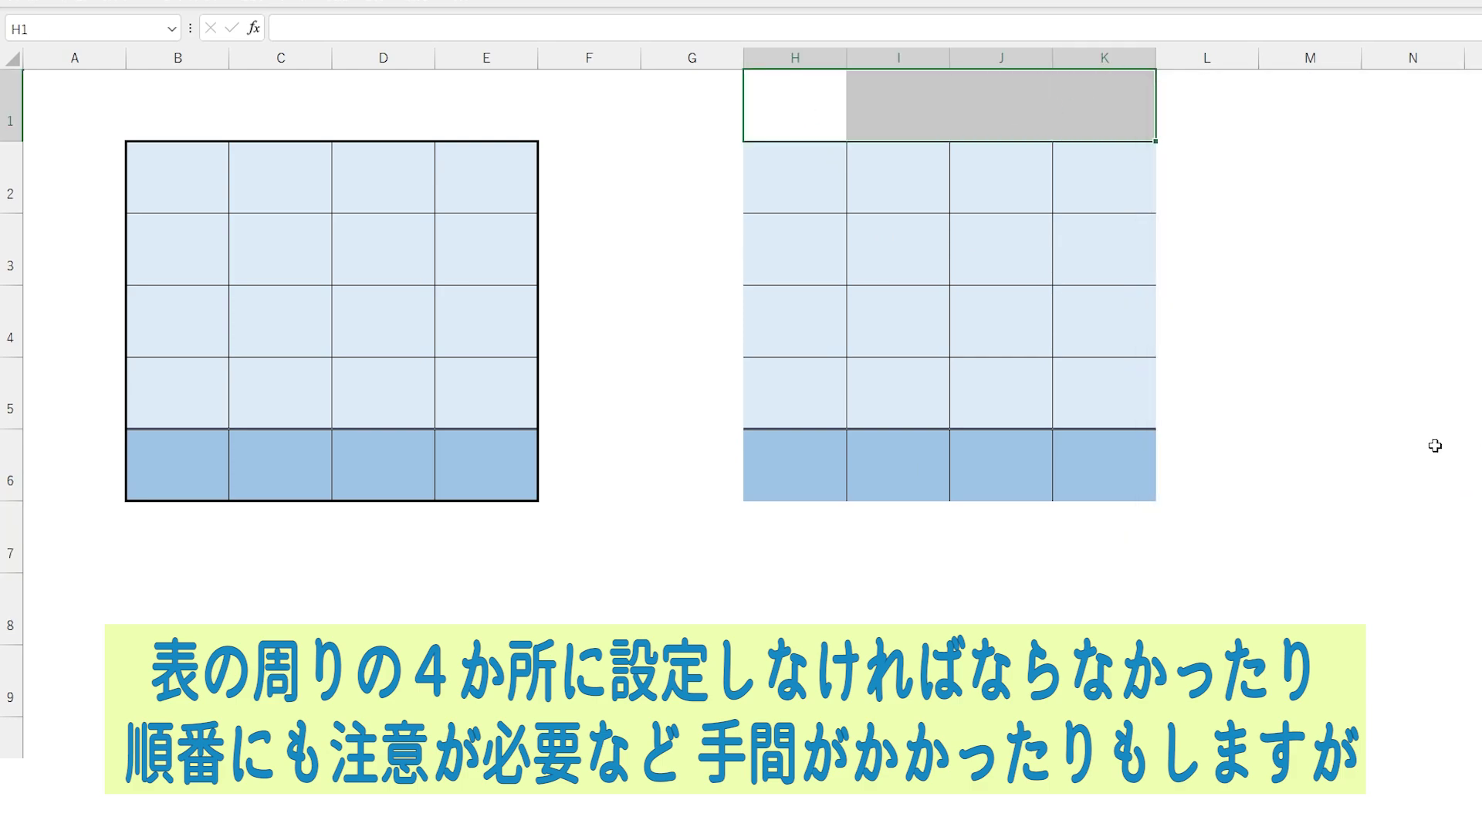
Add a thick left border to L2:L6 beside the table.
drag(1177, 166, 1208, 463)
key(ctrl+1)
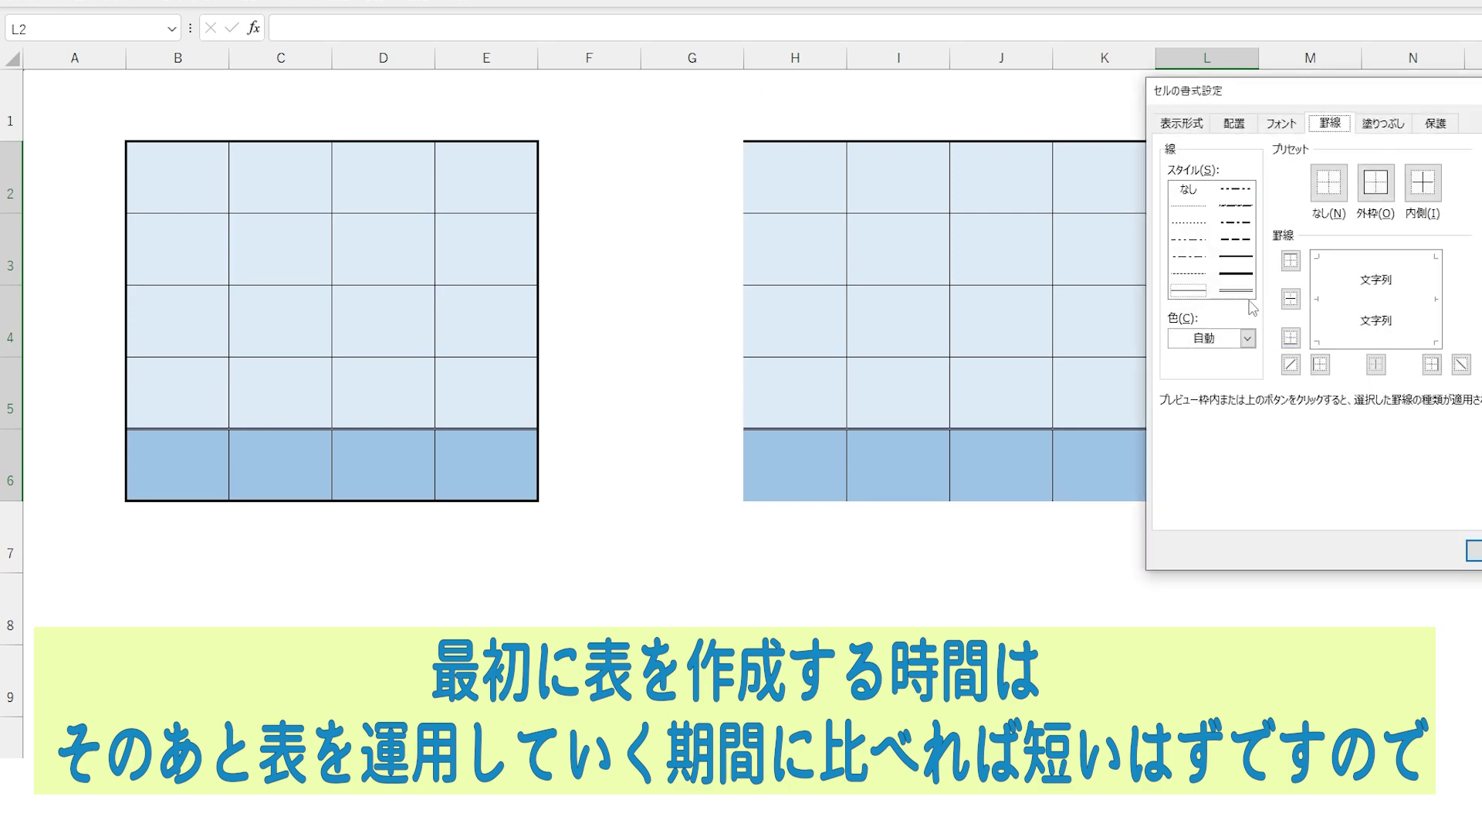
click(1319, 297)
click(1475, 549)
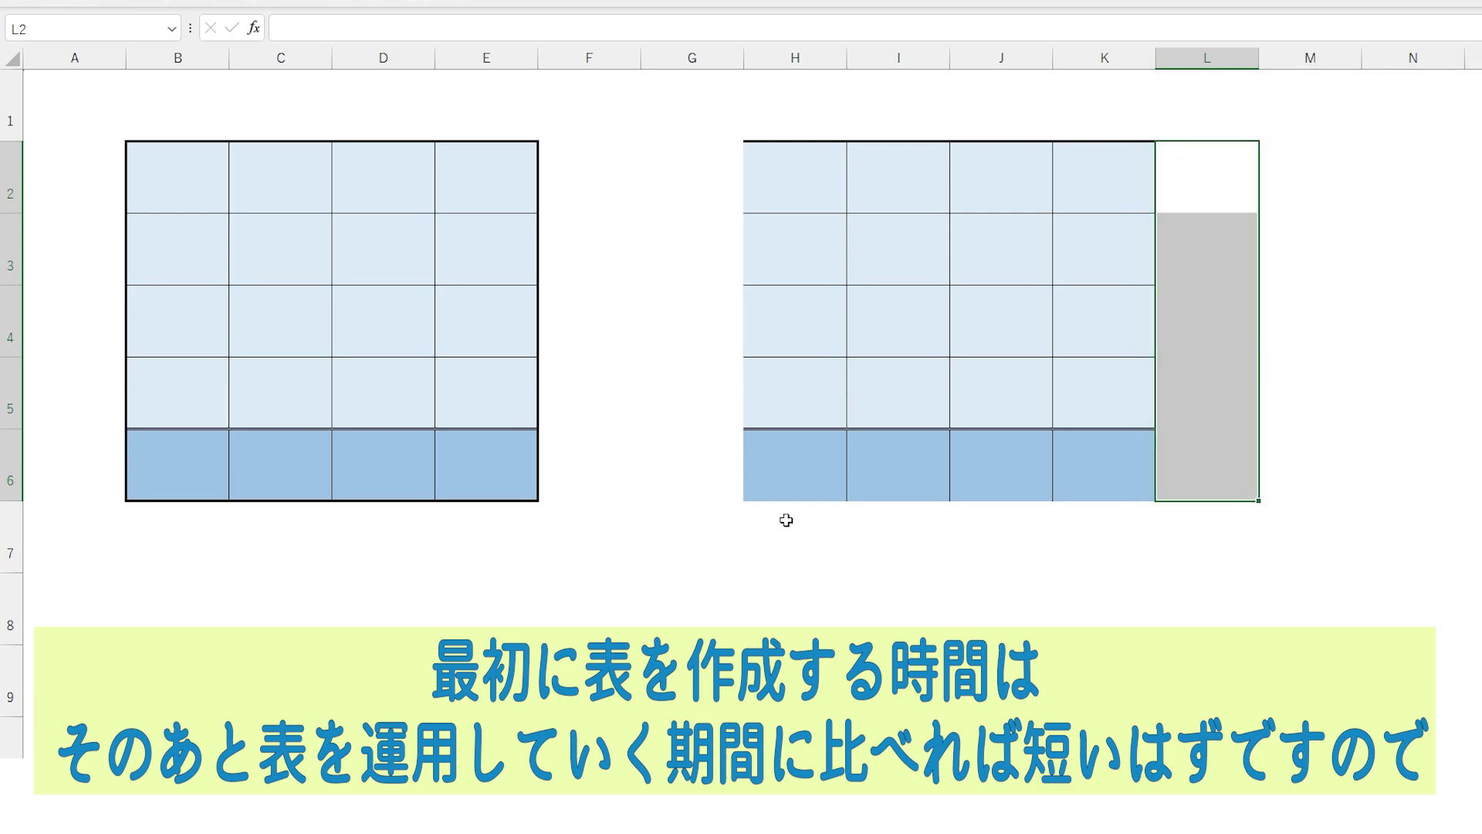
Add a thick top border to H7:K7 below the table.
drag(781, 518, 1099, 520)
key(ctrl+1)
click(1236, 275)
click(1402, 257)
click(1475, 550)
Add a thick right border to G2:G6 left of the table.
drag(714, 168, 738, 447)
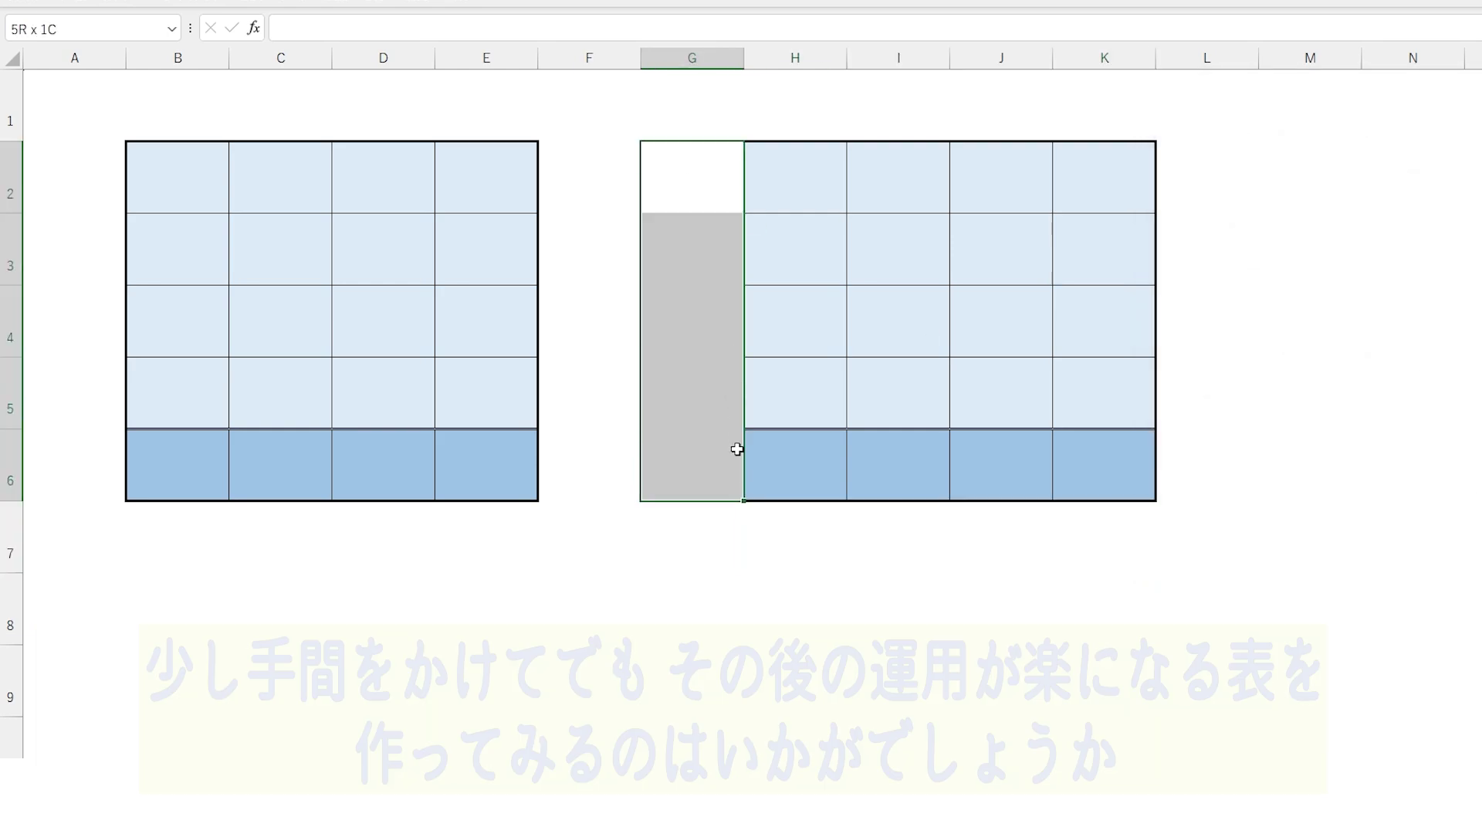
key(ctrl+1)
click(1235, 274)
click(1436, 298)
click(1475, 550)
click(1347, 584)
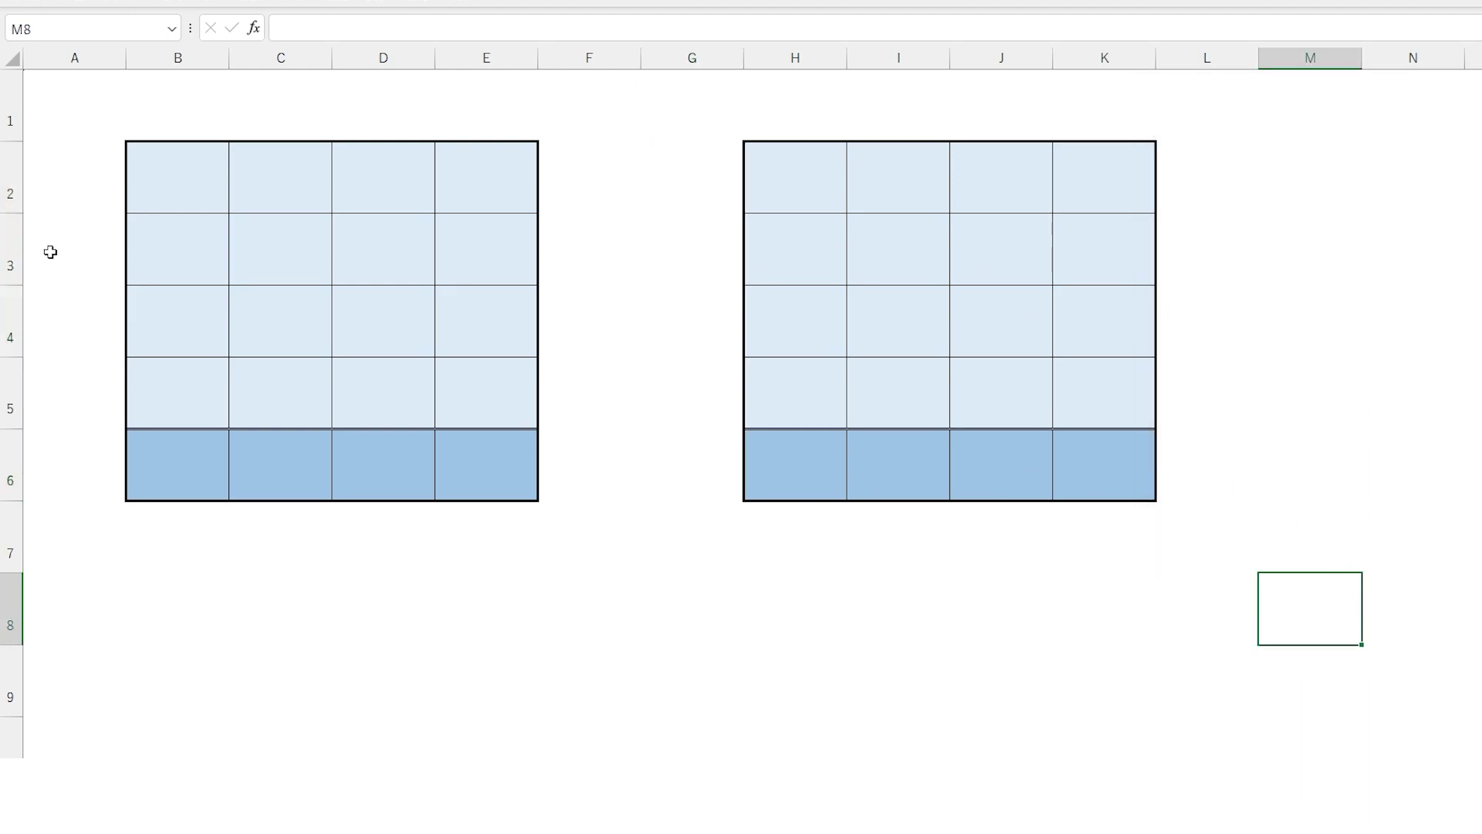
click(178, 249)
ctrl+click(804, 270)
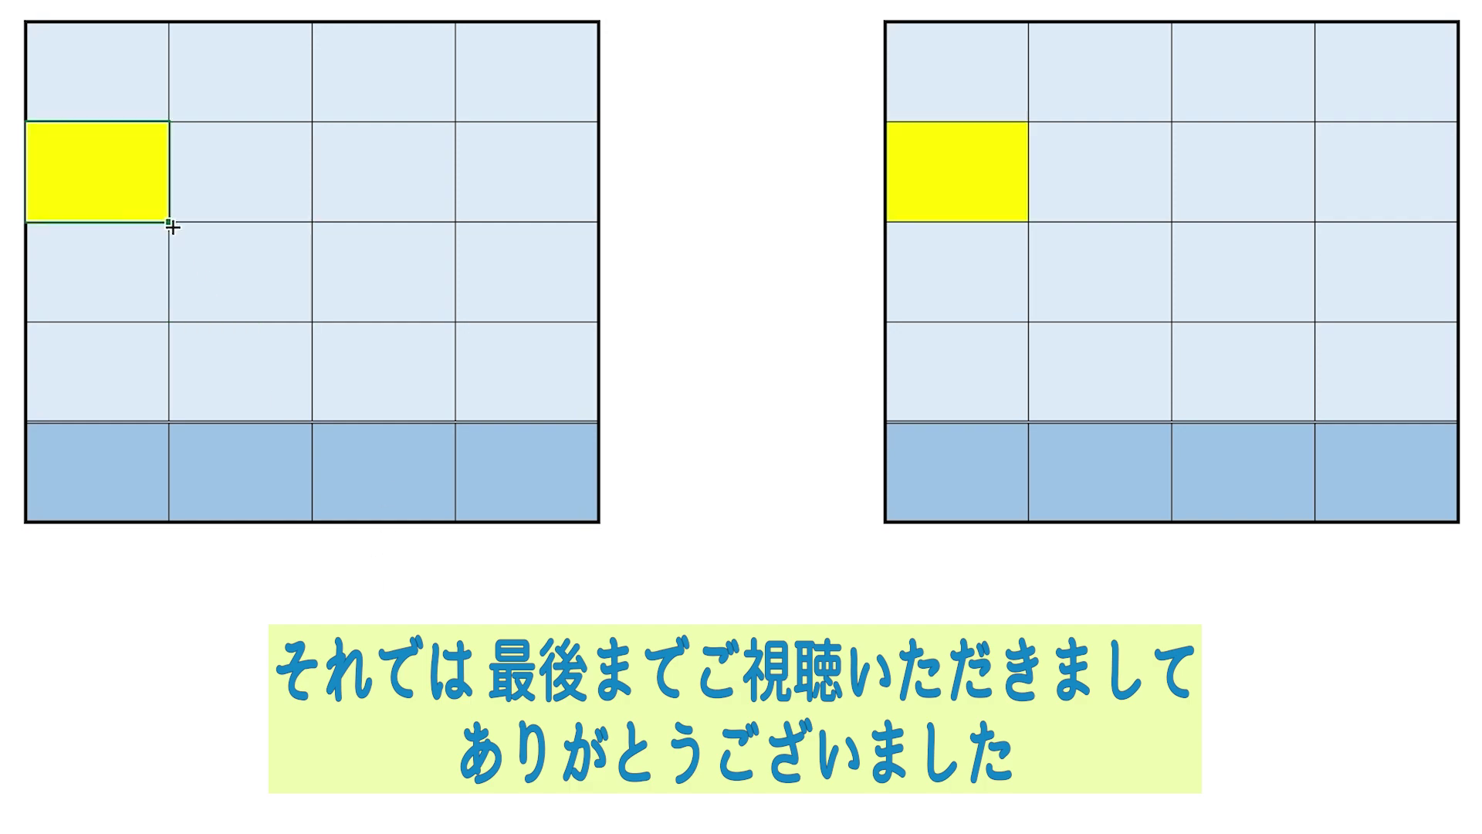
Extend the yellow fill across row 3 in both tables.
drag(168, 221, 540, 224)
click(997, 220)
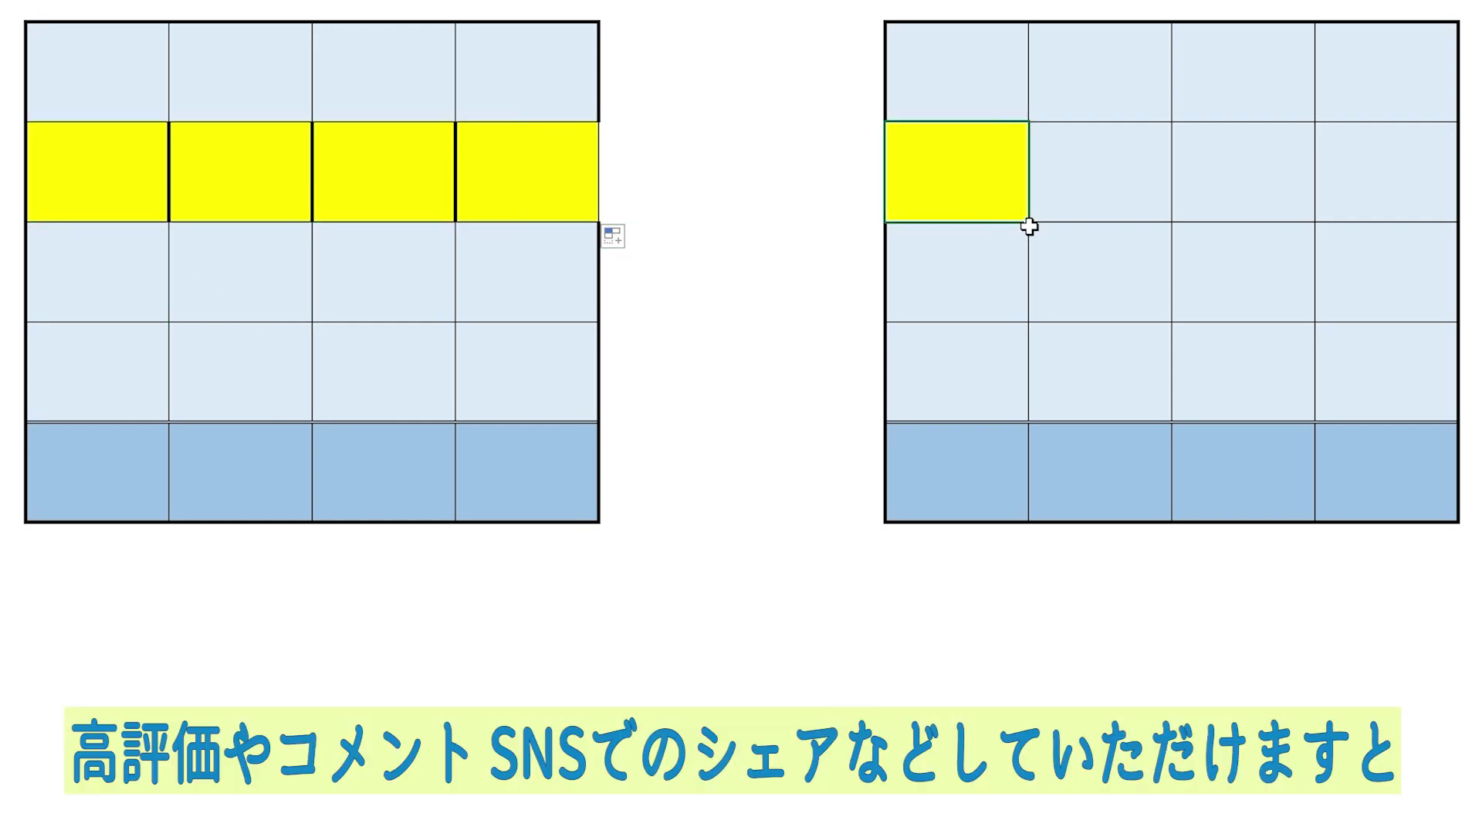
drag(1030, 226, 1461, 229)
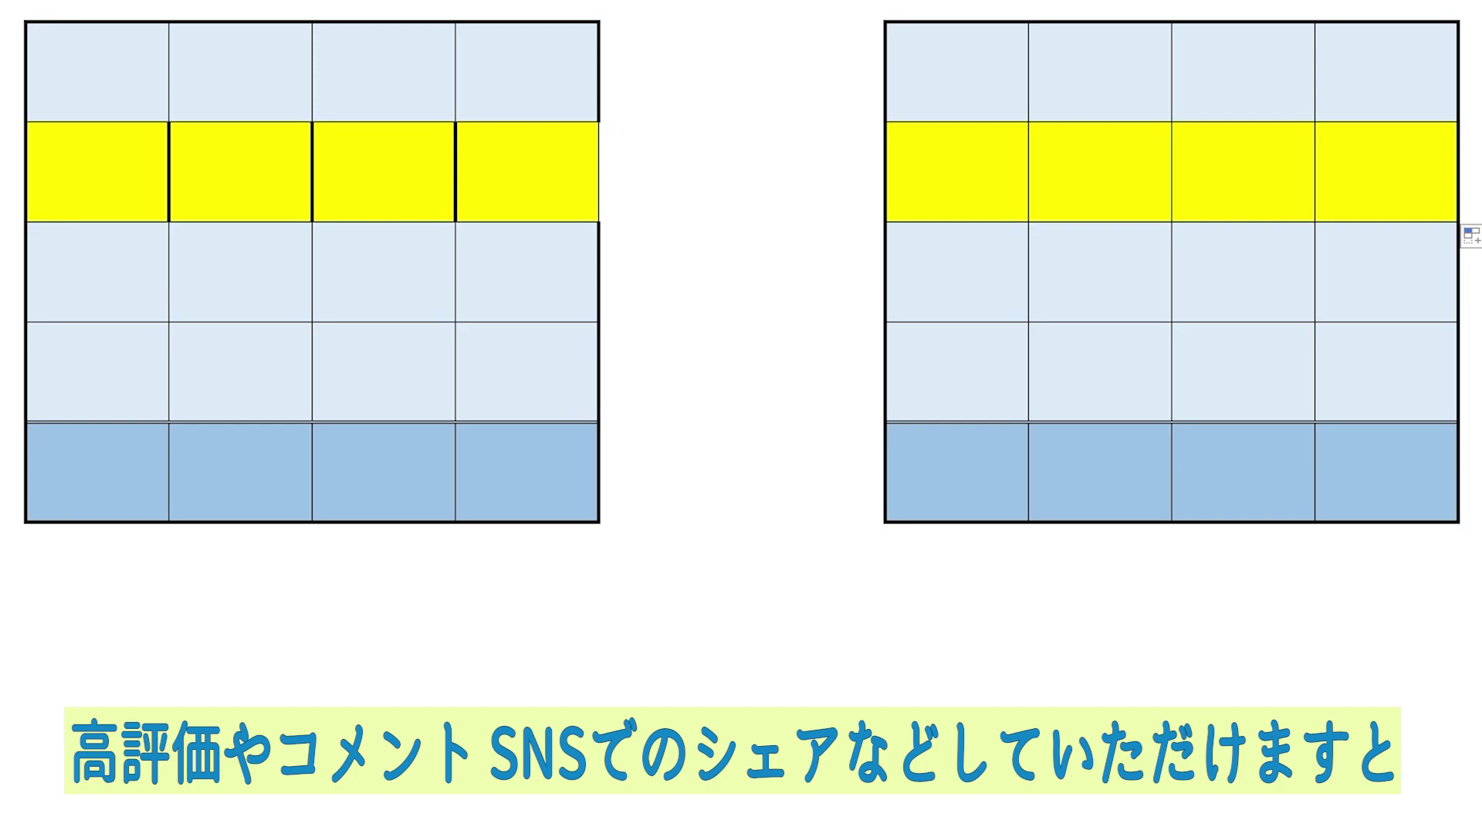
Delete the last column of both tables.
click(527, 371)
ctrl+click(1385, 93)
right_click(1386, 92)
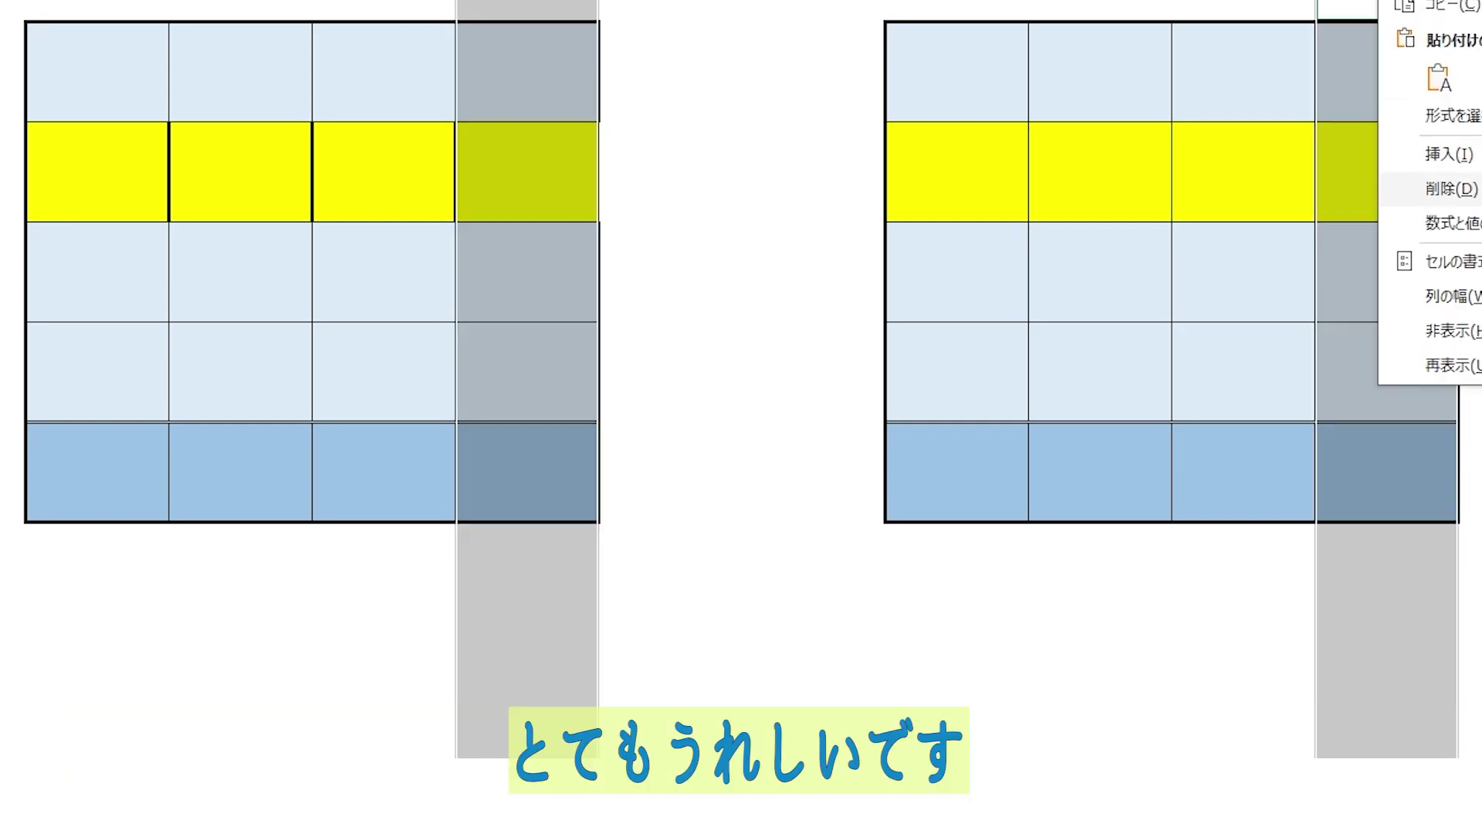
click(1348, 210)
Copy row 5 and insert it as copied cells at row 6.
click(8, 379)
key(ctrl+c)
right_click(11, 446)
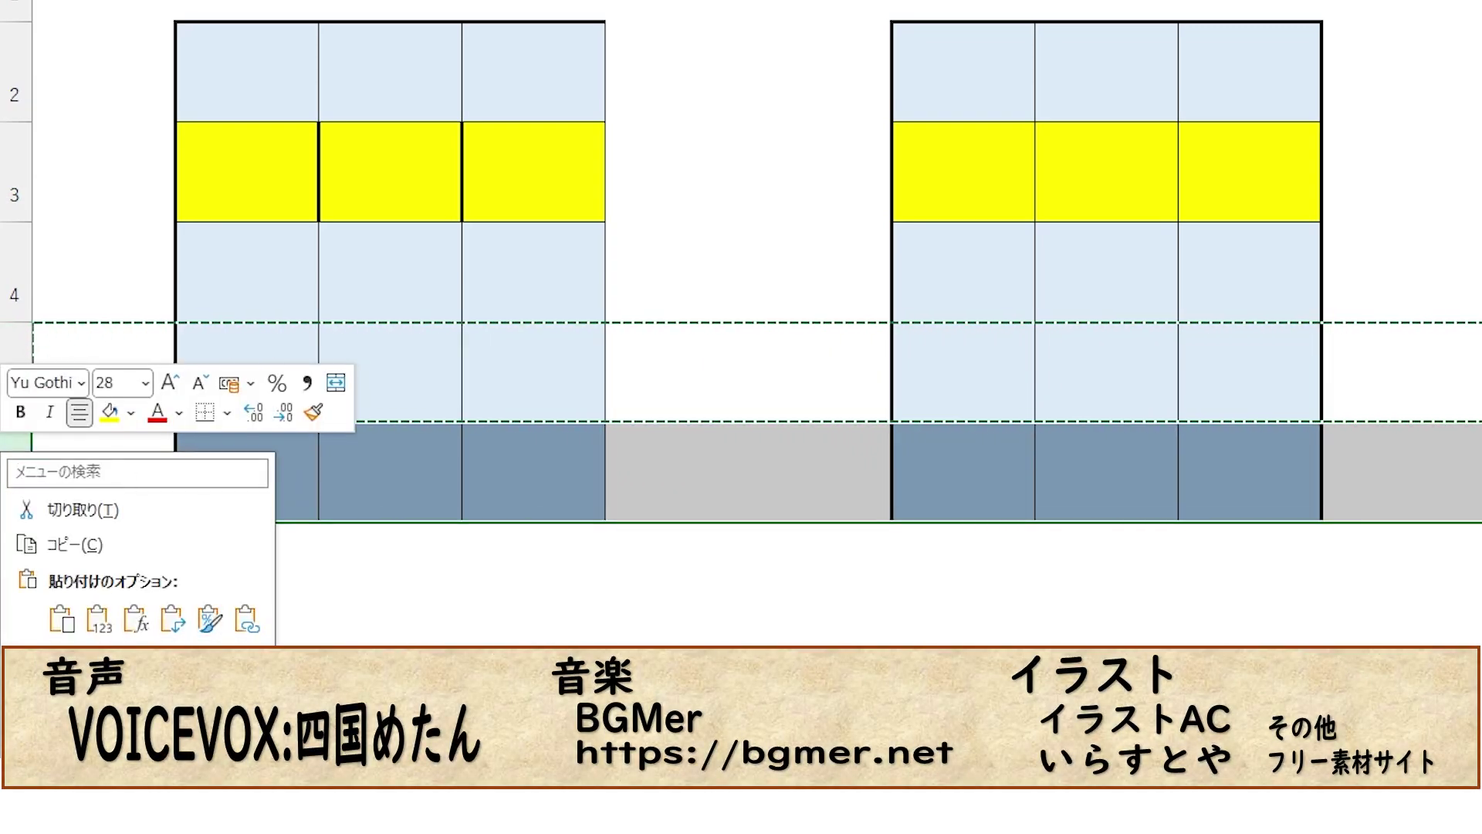
click(132, 695)
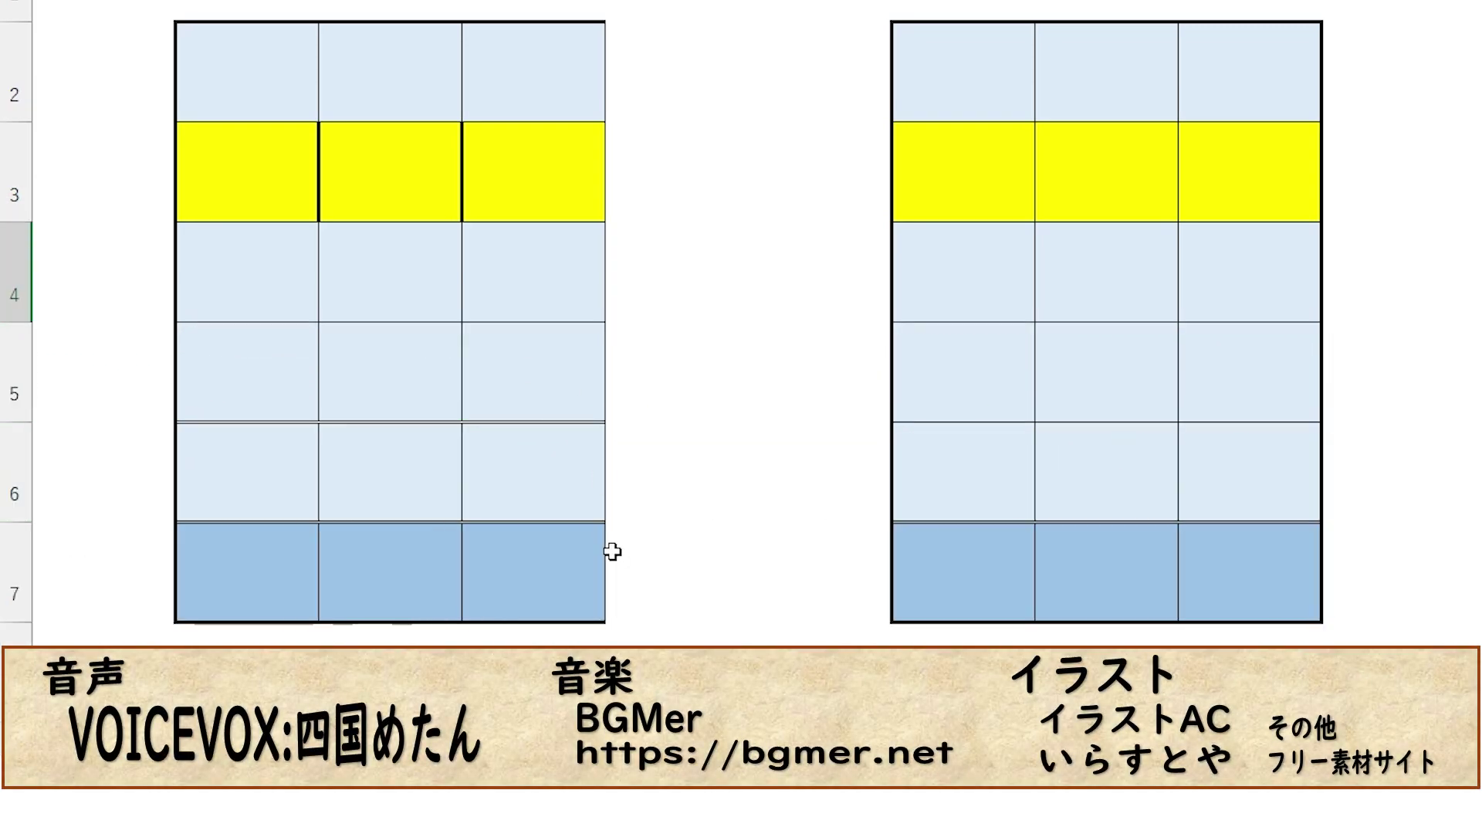